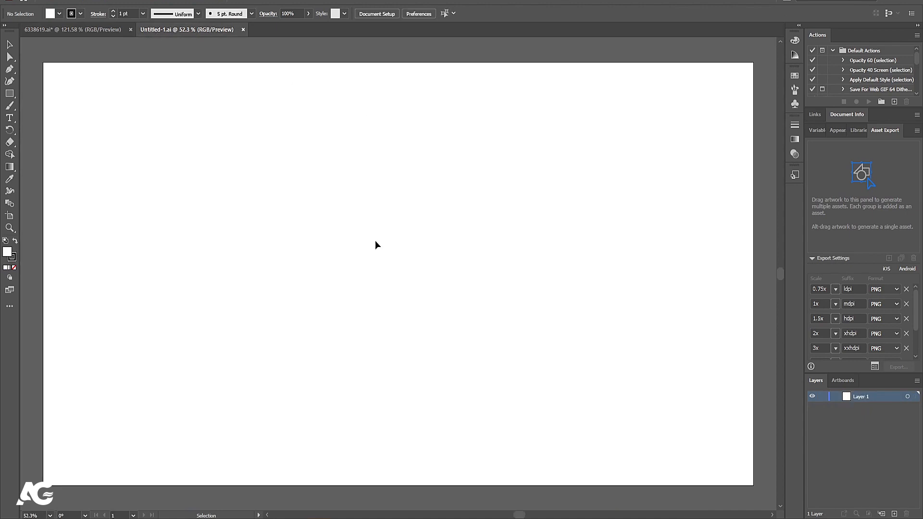
left_click(43, 2)
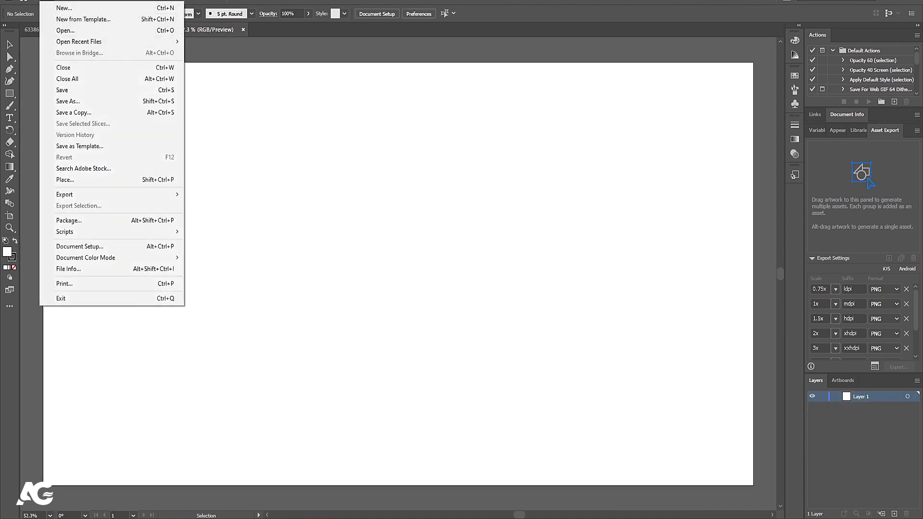
left_click(58, 9)
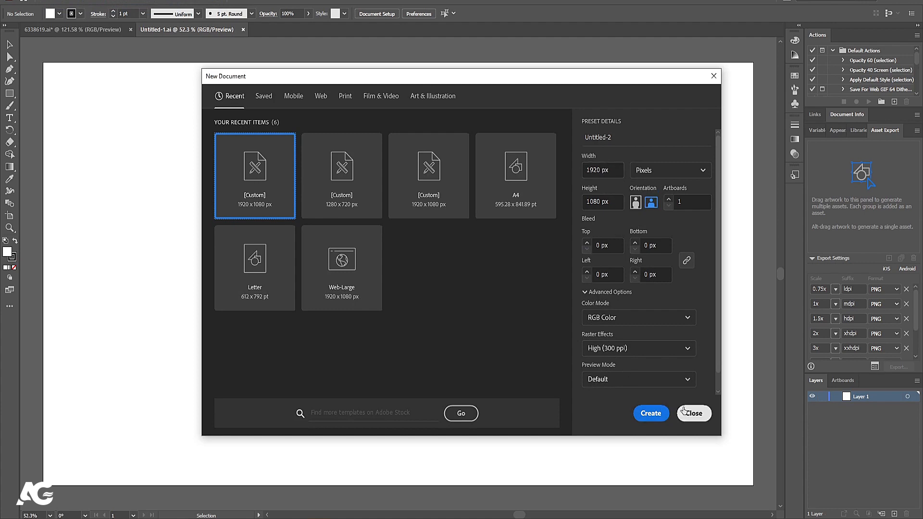
left_click(659, 409)
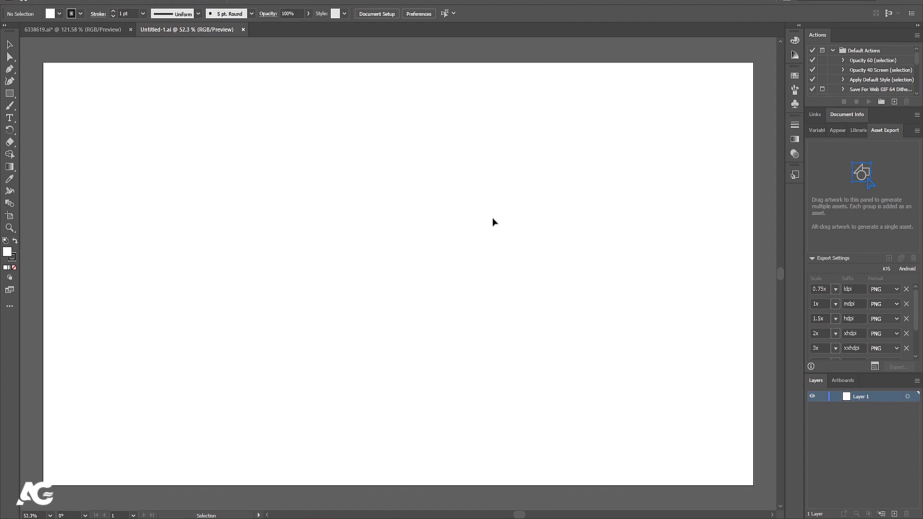
Step: Paste the game controller artwork, enlarge it to about 728 px wide, and move it to the middle of the artboard
key("a")
key("v")
key("ctrl+v")
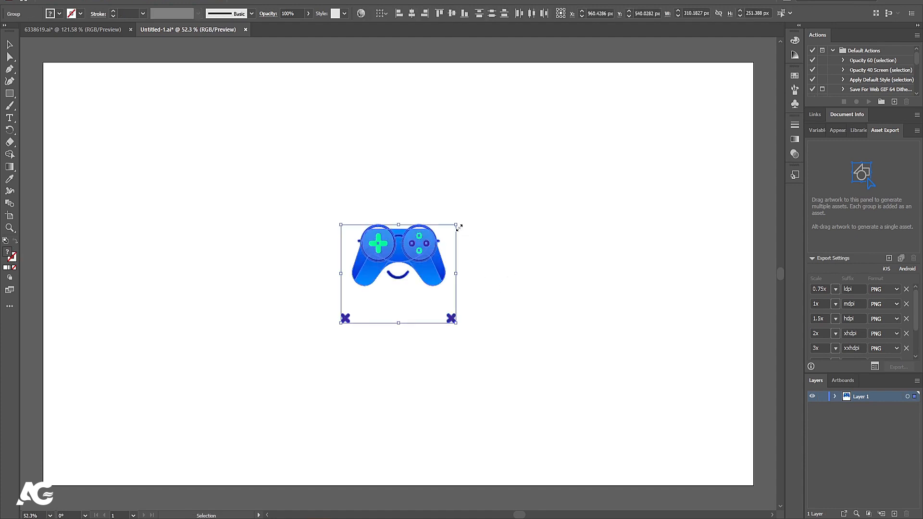
left_click_drag(459, 227, 658, 96)
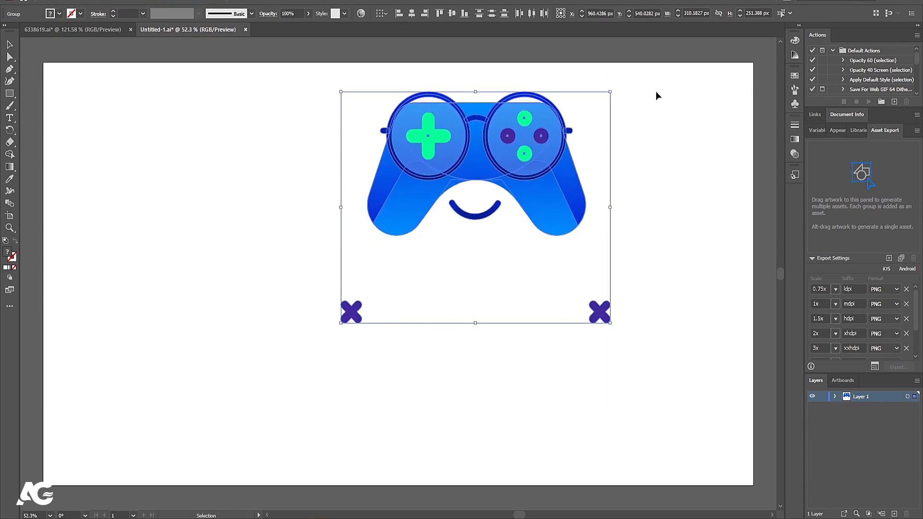
left_click_drag(512, 191, 441, 282)
left_click(581, 189)
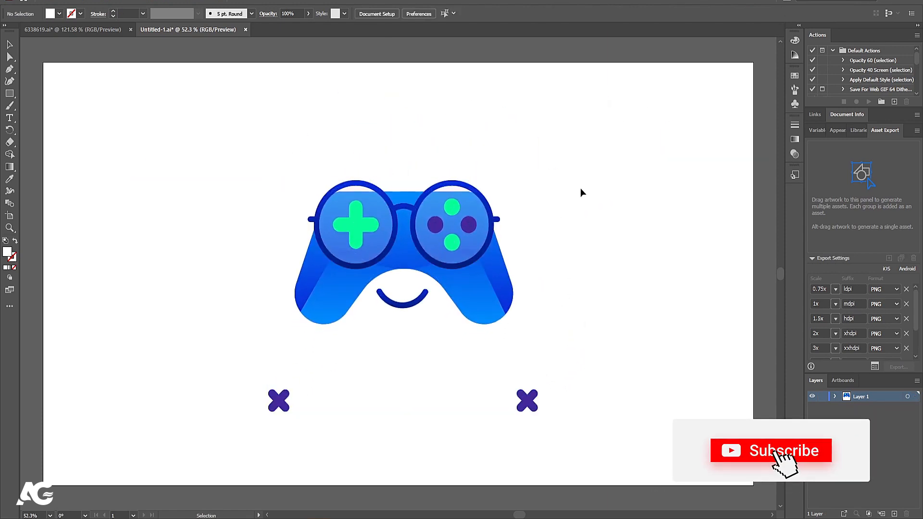
Step: Ungroup the controller artwork, and ungroup the pair of purple X marks below it
left_click(448, 250)
right_click(448, 250)
left_click(474, 337)
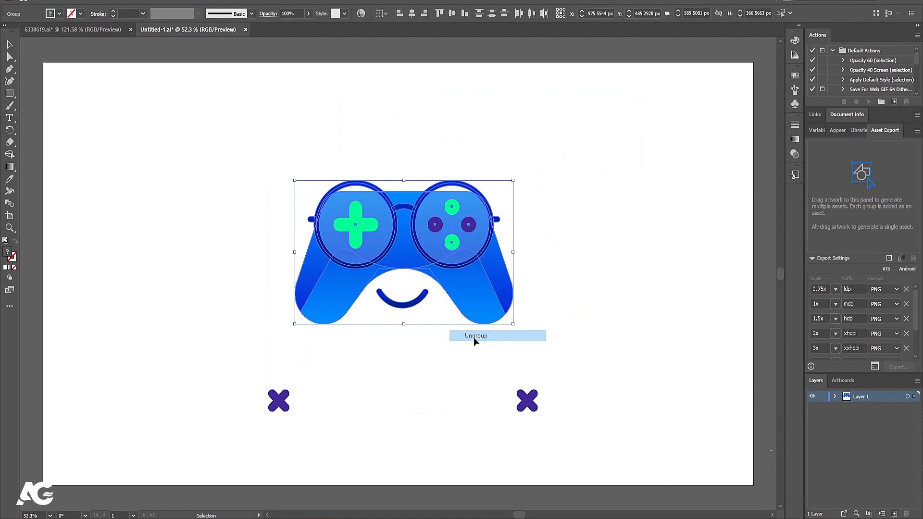
left_click(527, 401)
right_click(527, 400)
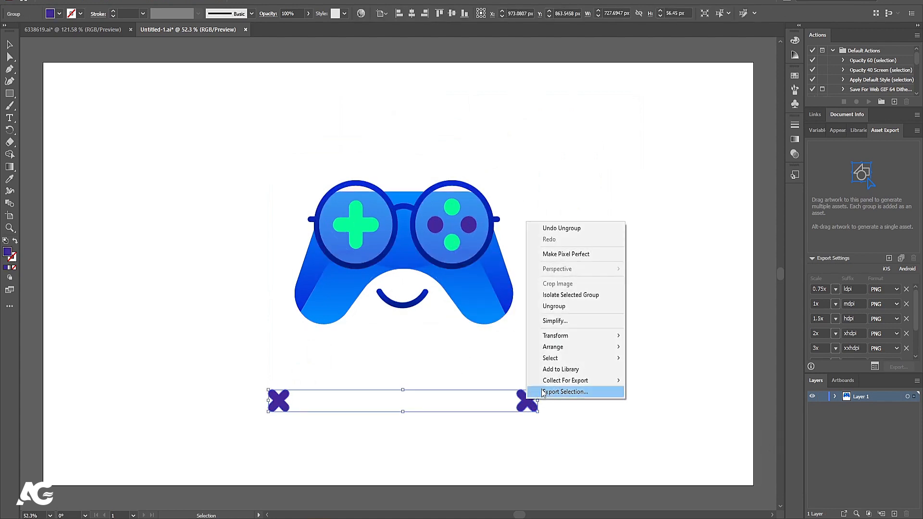
left_click(559, 306)
left_click(606, 358)
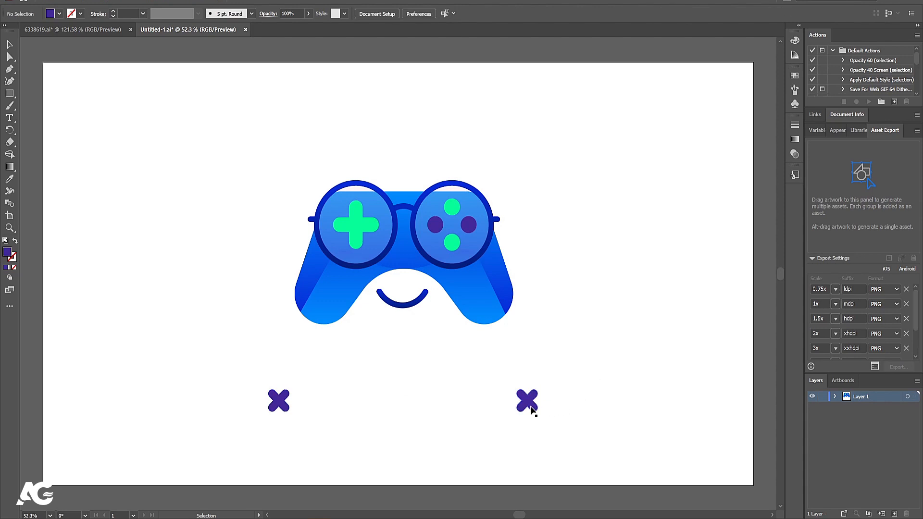
Step: Cut the right purple X mark and paste it in place on a new layer
left_click(530, 406)
left_click(907, 513)
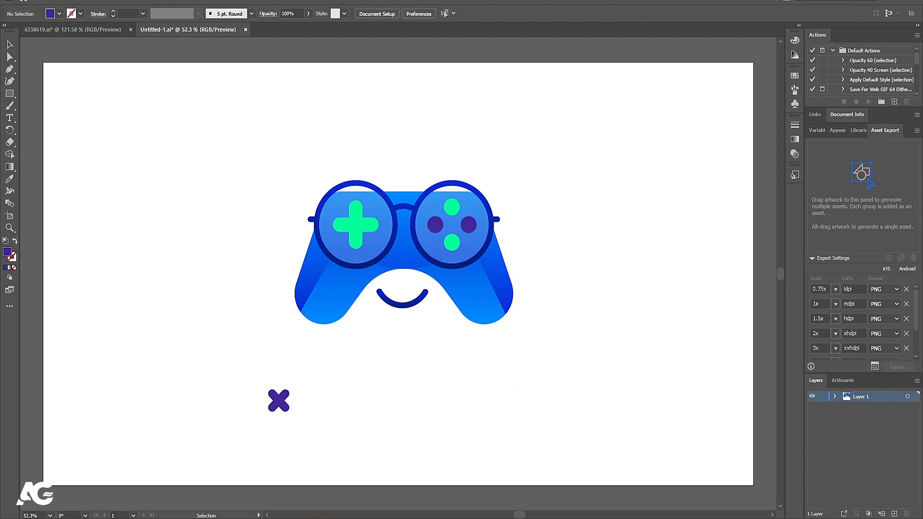
left_click(895, 515)
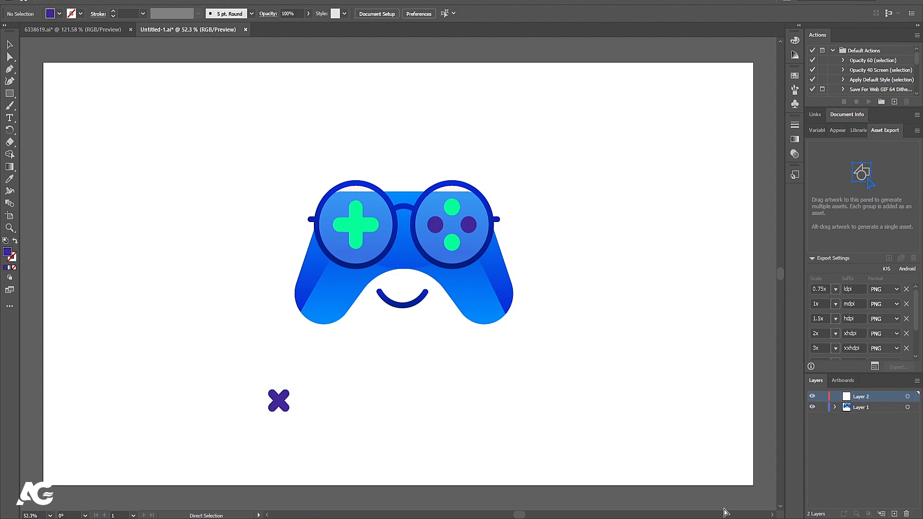
key("ctrl+f")
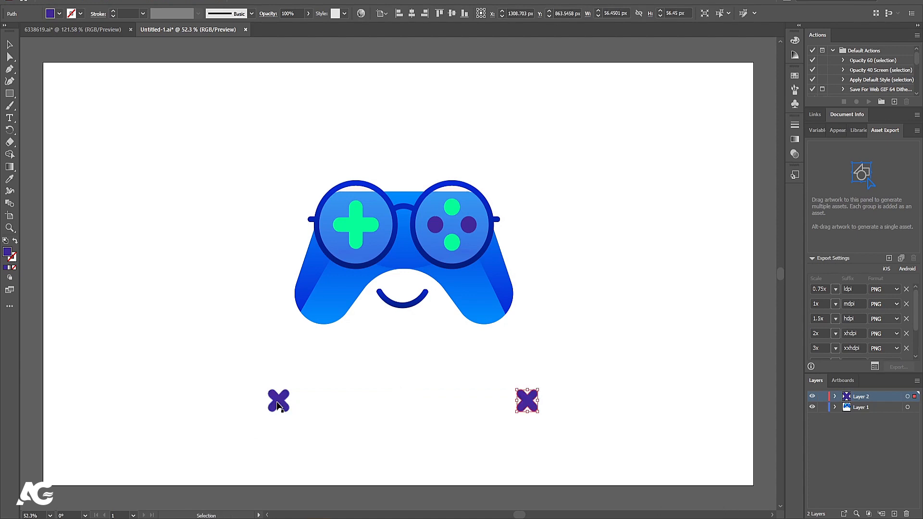
Step: Move the left purple X mark in place onto its own new layer, and hide both X mark layers
left_click(279, 406)
key("ctrl+x")
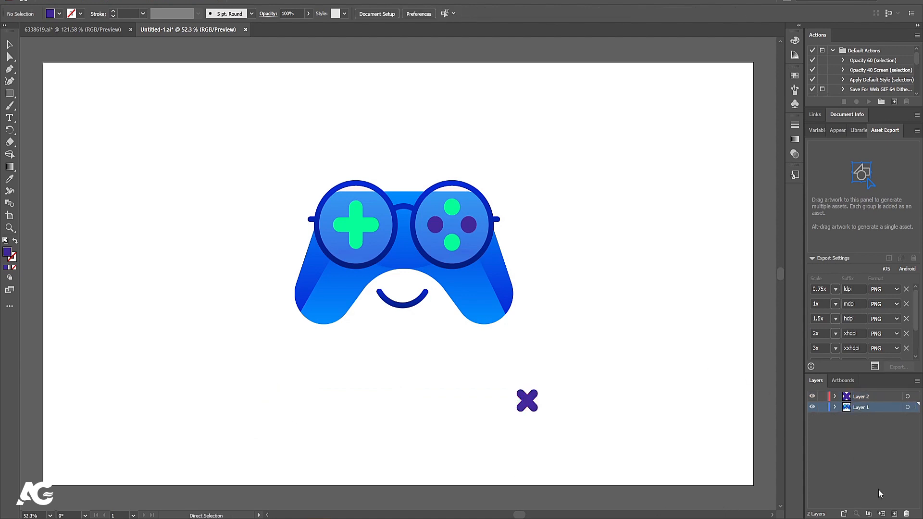
left_click(895, 514)
key("ctrl+f")
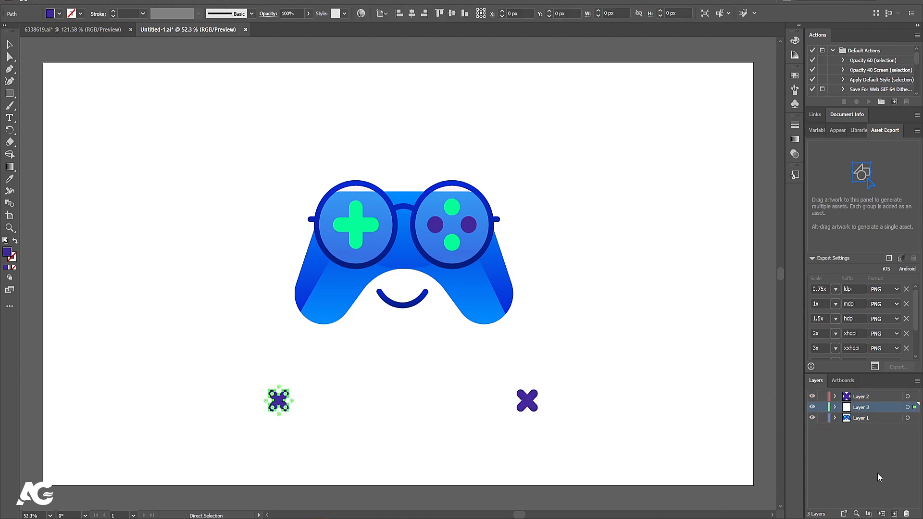
left_click_drag(814, 407, 813, 395)
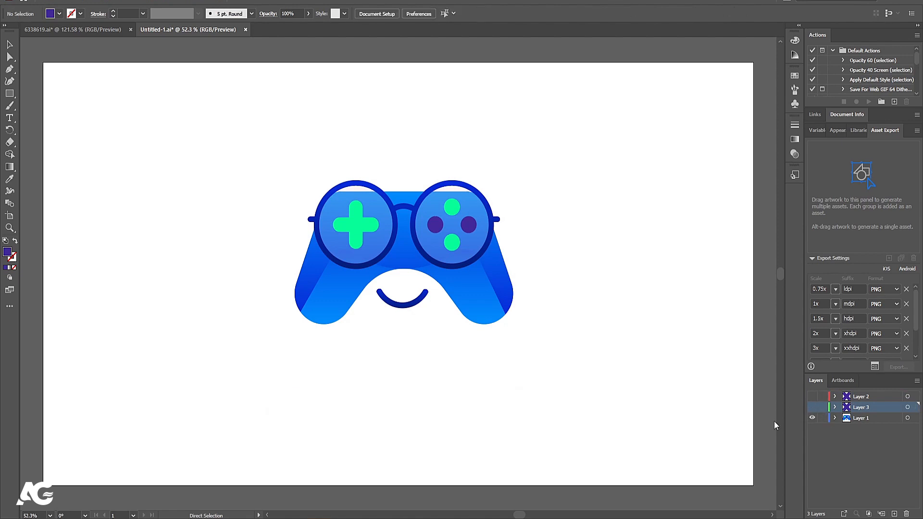
Step: Cut the smiling mouth from Layer 1 and paste it in place on a new layer
key("v")
left_click(392, 302)
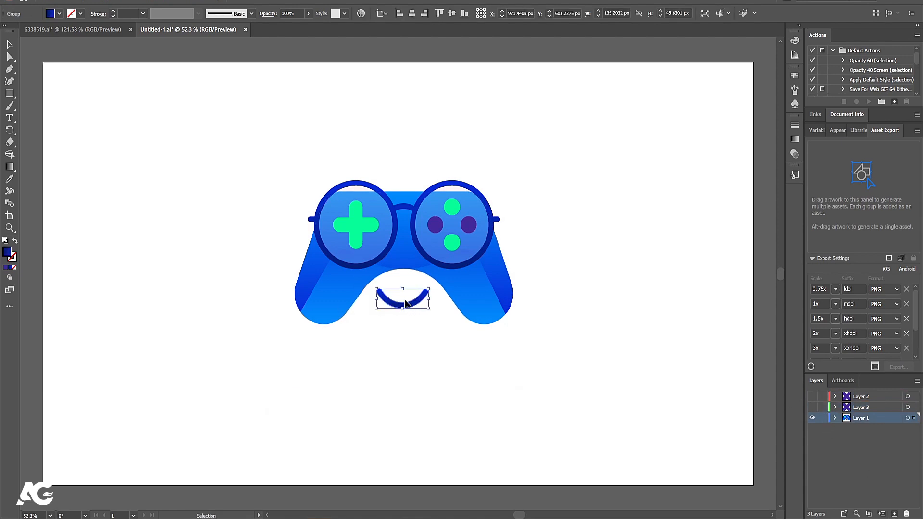
key("a")
key("ctrl+x")
key("v")
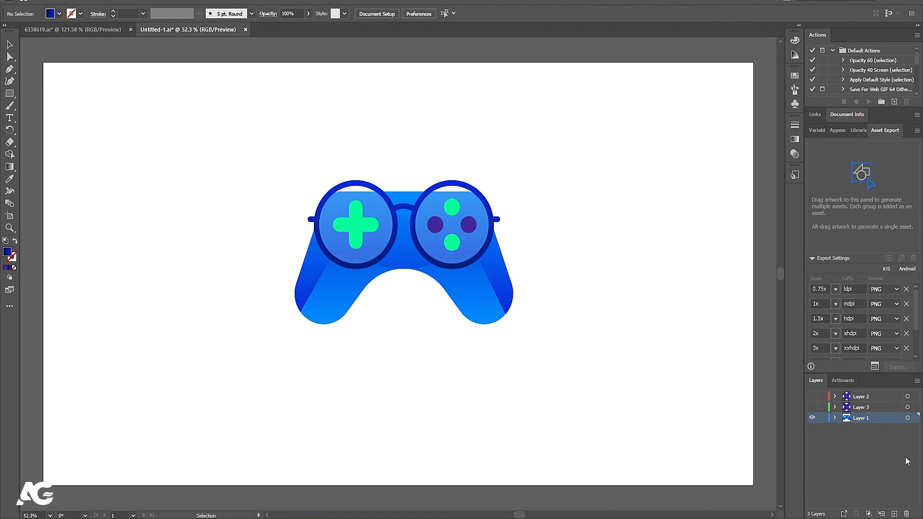
left_click(894, 514)
key("ctrl+f")
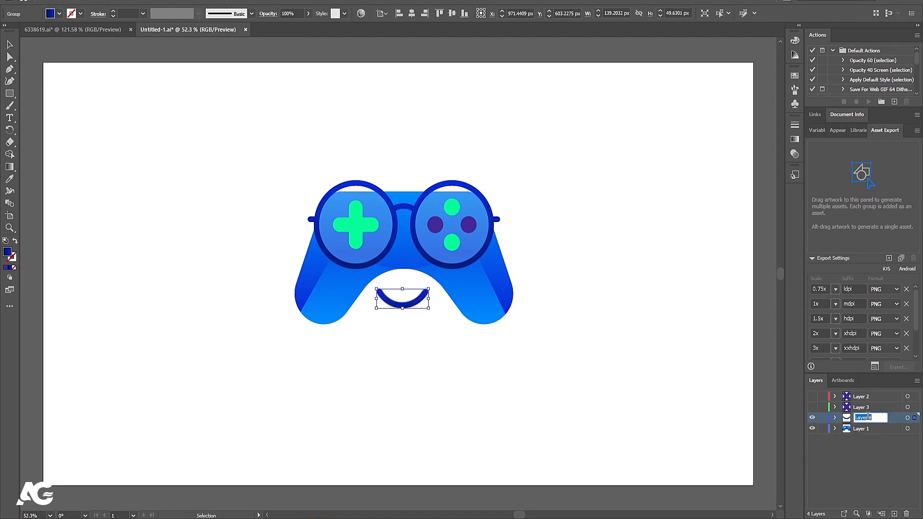
Step: Rename the smile's layer as mouth and hide it
type("mc")
key("Return")
double_click(868, 419)
type("mouth")
key("Return")
left_click(812, 419)
Step: Ungroup the glasses and button artwork on the controller
left_click(388, 220)
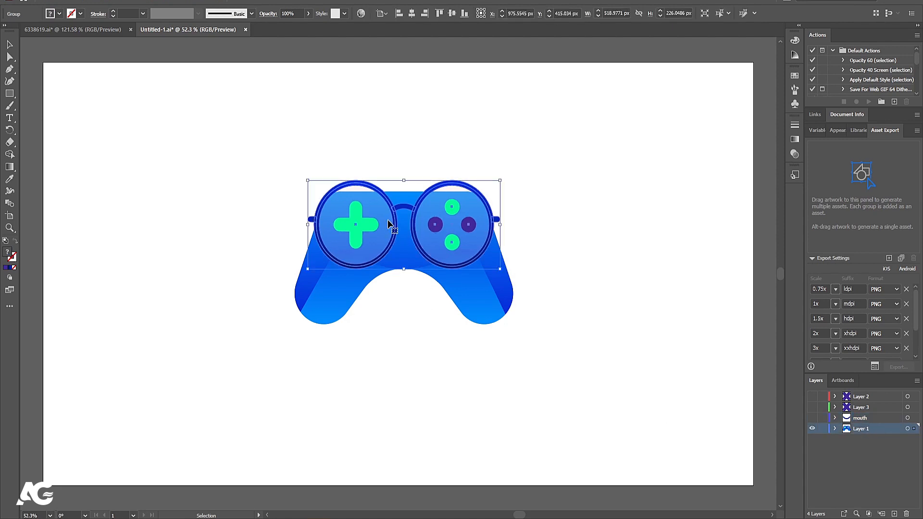
right_click(388, 220)
left_click(414, 304)
left_click(396, 337)
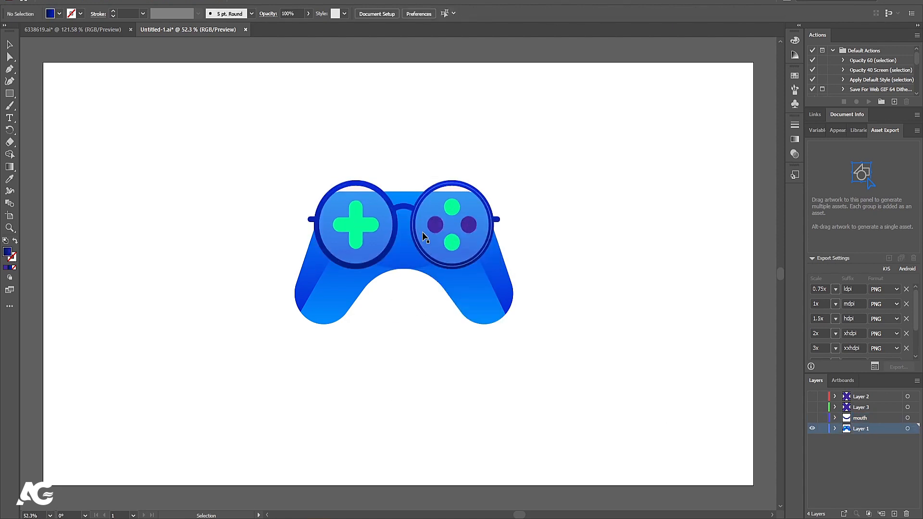
Step: Move the glasses' bridge, both rims and both side pieces from Layer 1 in place onto a new layer
left_click(415, 211)
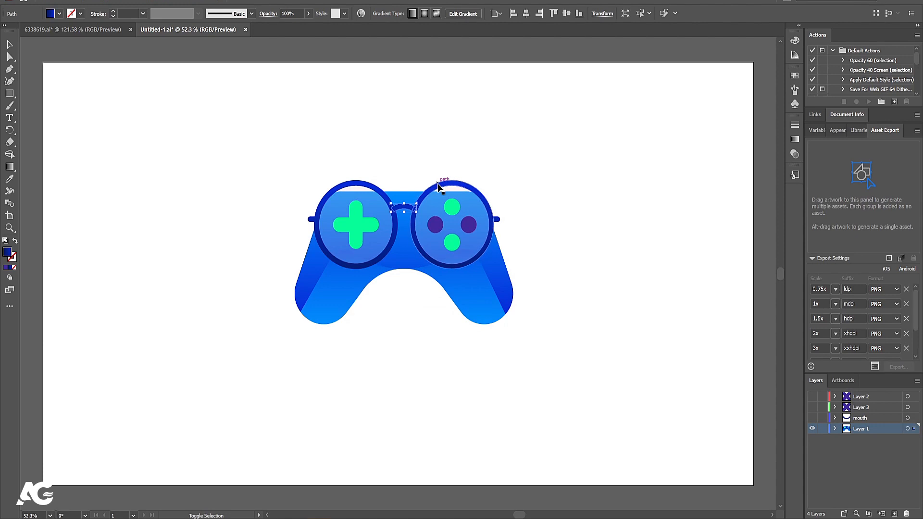
left_click(490, 209, "shift")
scroll(497, 222, "up", 3)
left_click(495, 222, "shift")
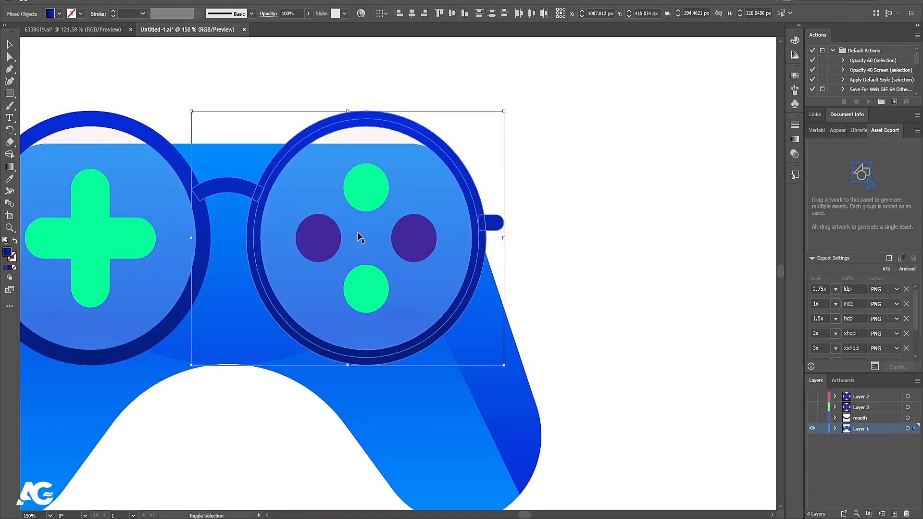
scroll(162, 215, "down", 2)
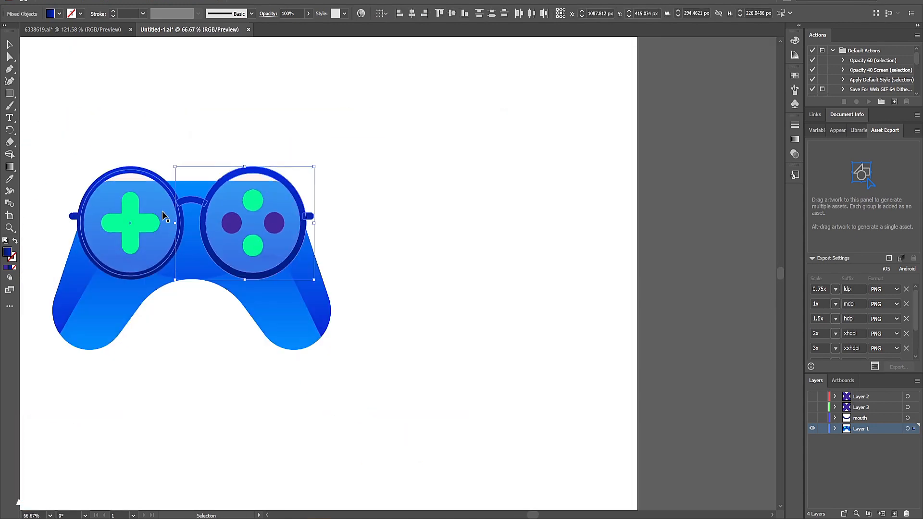
left_click(145, 178, "shift")
left_click(73, 216, "shift")
key("Delete")
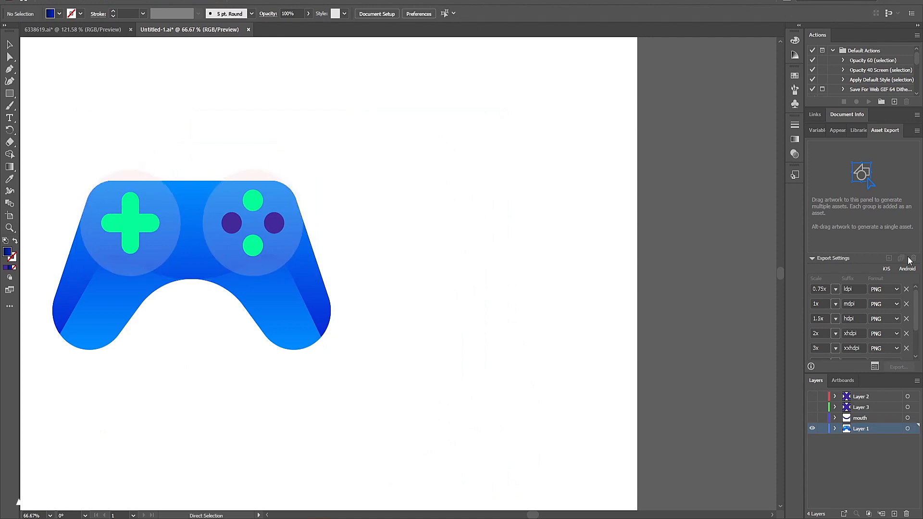
left_click(893, 513)
key("ctrl+f")
Step: Delete the two translucent lens circles left on Layer 1
left_click(220, 243)
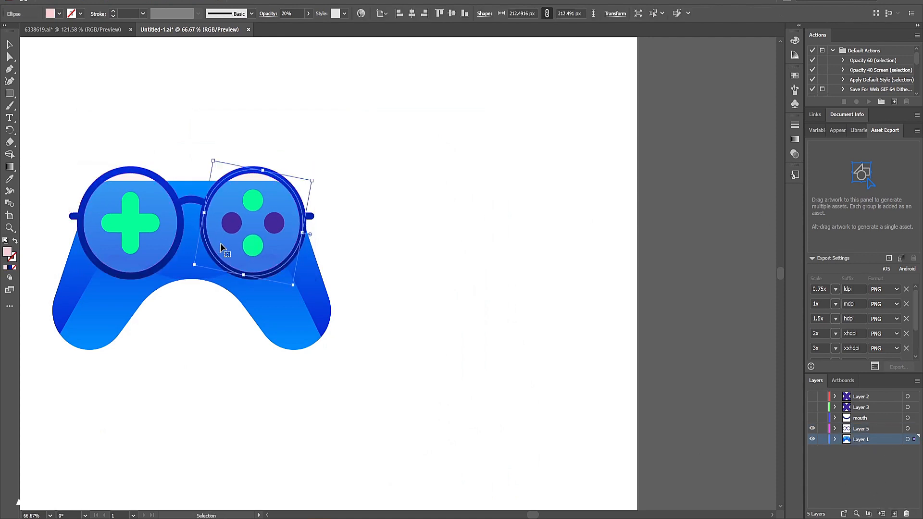
left_click(167, 205, "shift")
key("Delete")
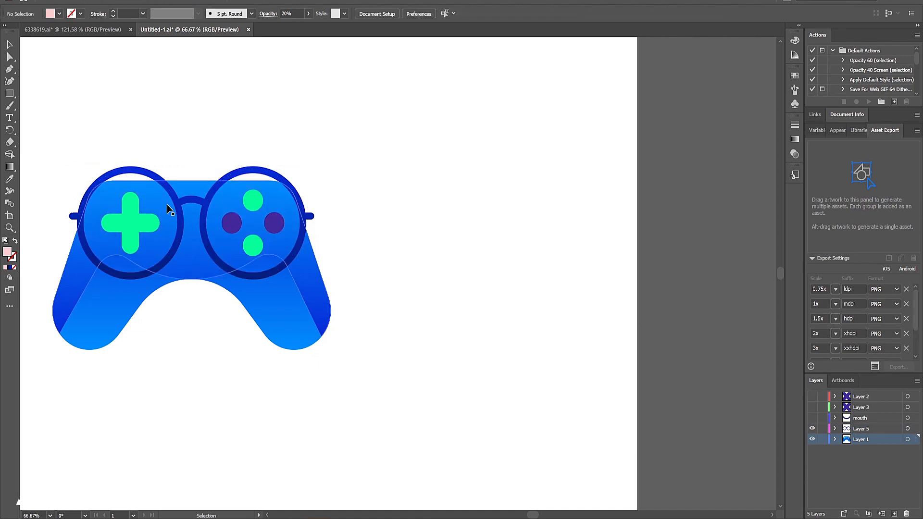
Step: Cut the group of four round buttons and paste it in place on a new layer
left_click_drag(379, 216, 548, 229)
left_click(423, 266)
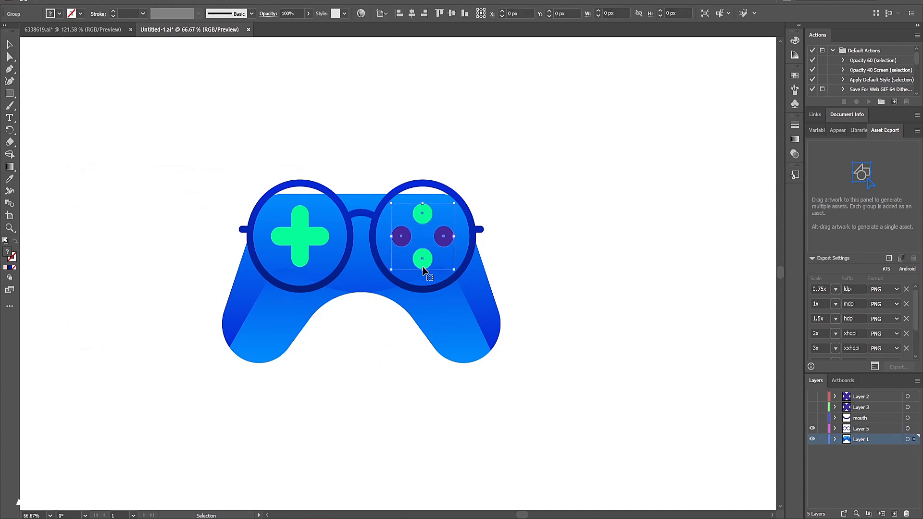
key("ctrl+x")
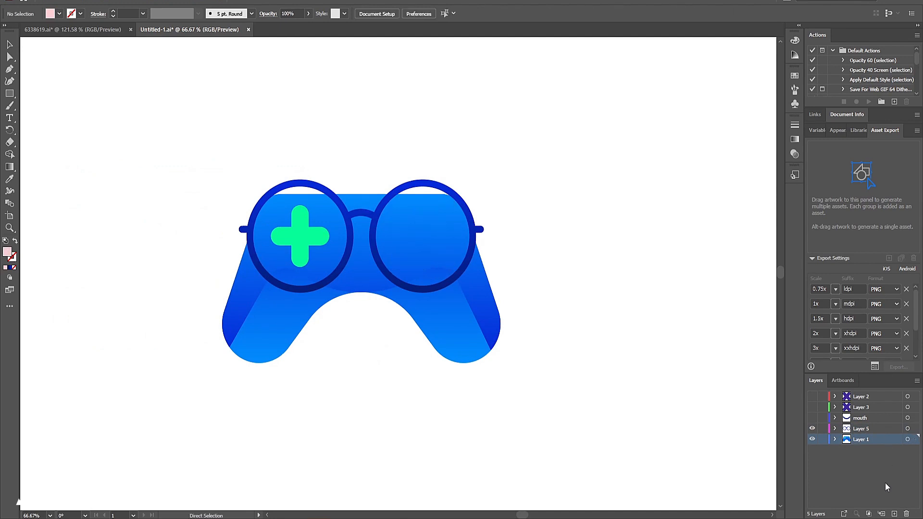
left_click(892, 514)
key("ctrl+f")
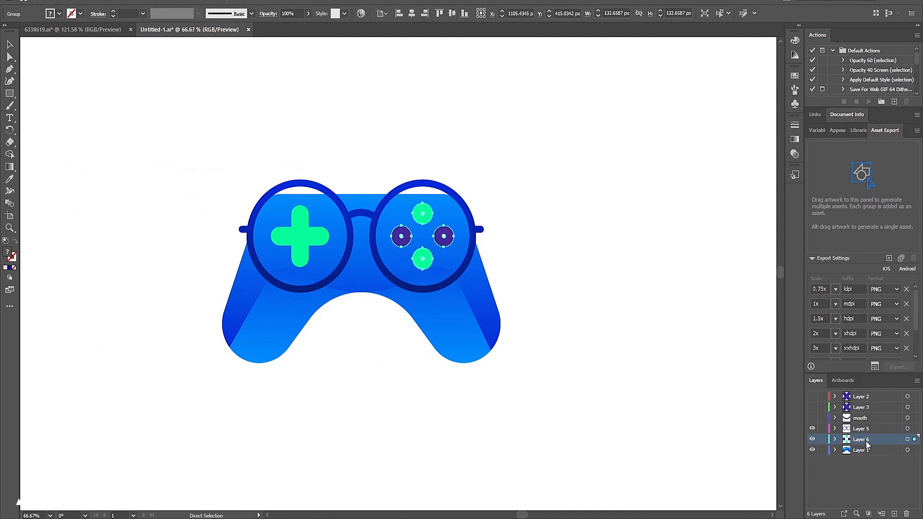
Step: Rename the glasses frame's layer as glsses and hide it
double_click(860, 429)
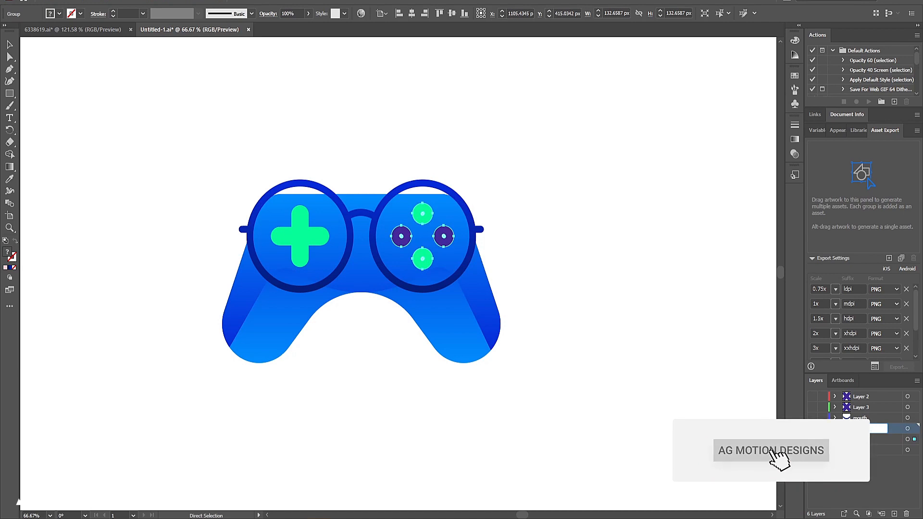
type("glsses")
key("Return")
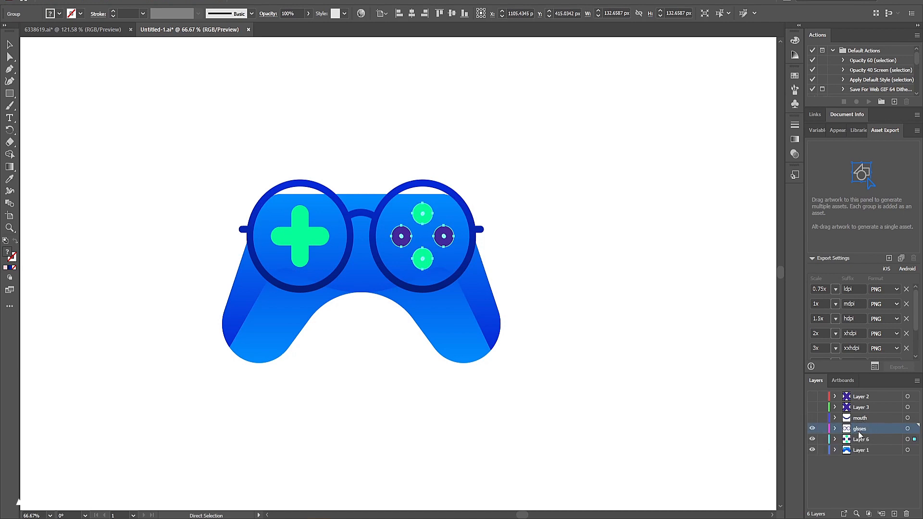
left_click(812, 428)
key("v")
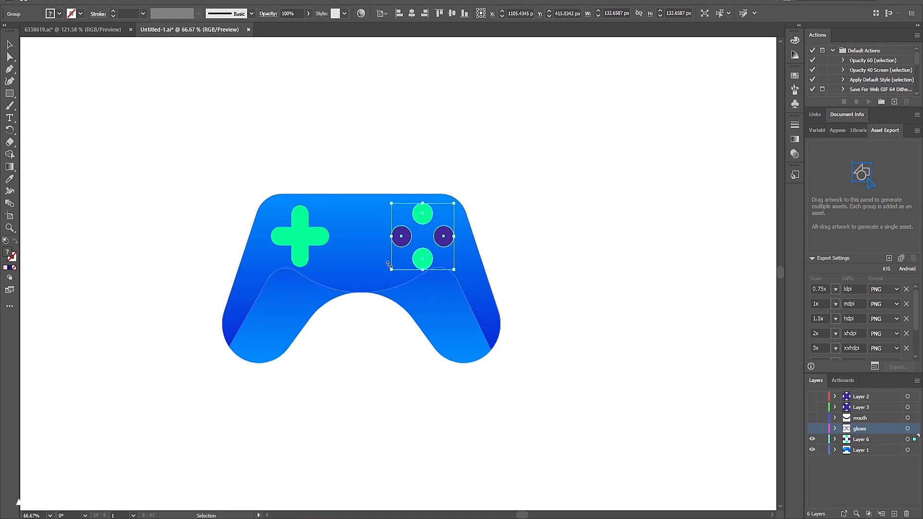
Step: Expand Layer 6 and release its group of four round buttons to separate layers using Sequence
left_click(834, 439)
left_click(846, 449)
left_click(875, 452)
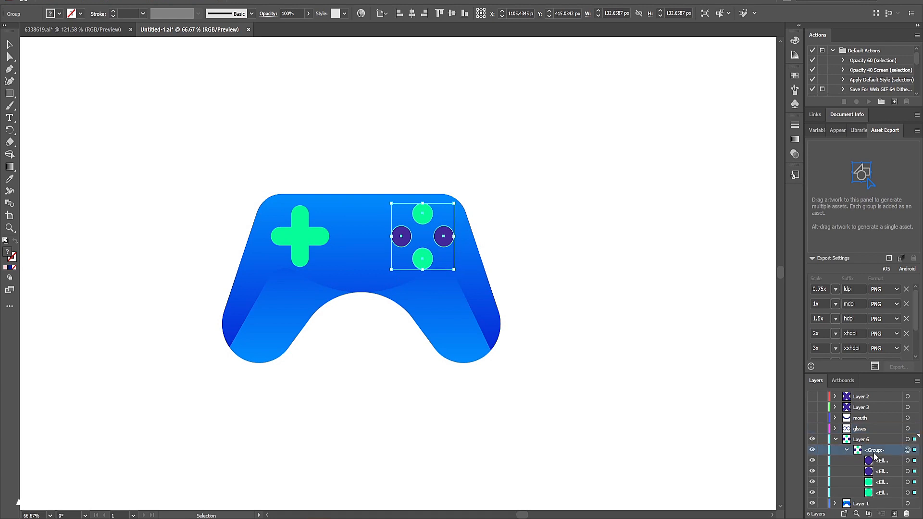
left_click(916, 381)
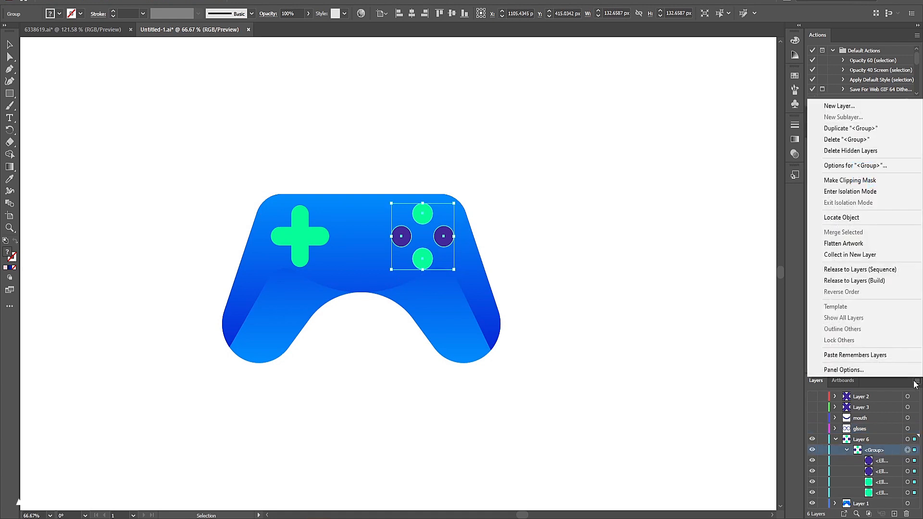
left_click(845, 272)
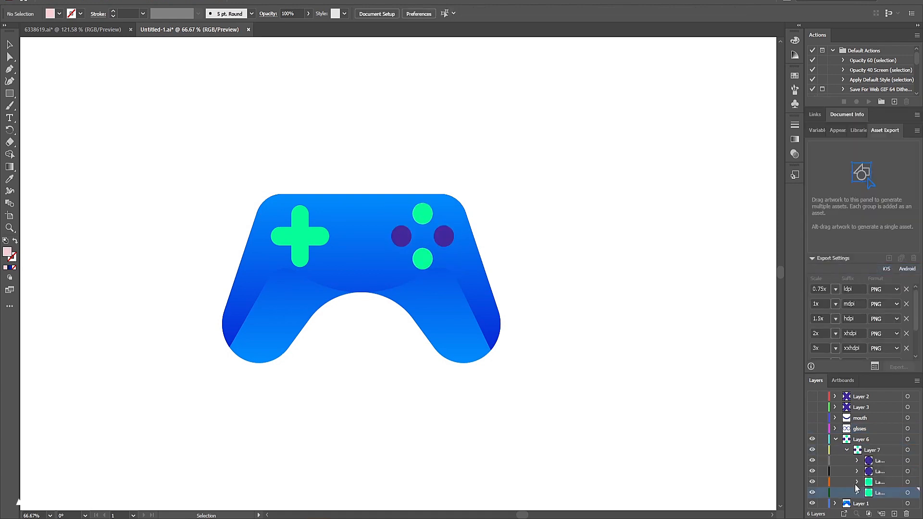
Step: Move the four round-button sublayers out of Layer 6 to the top level, and delete the emptied Layer 6
left_click(876, 462, "shift")
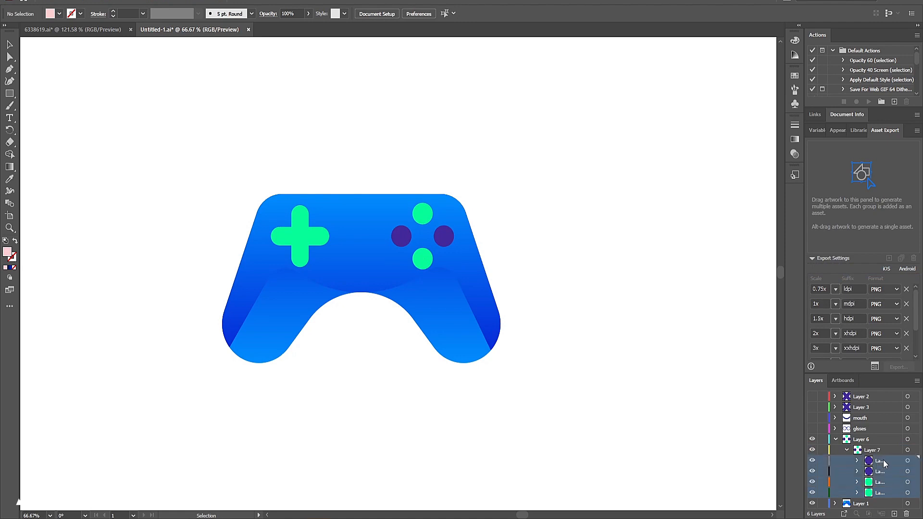
left_click_drag(881, 459, 866, 434)
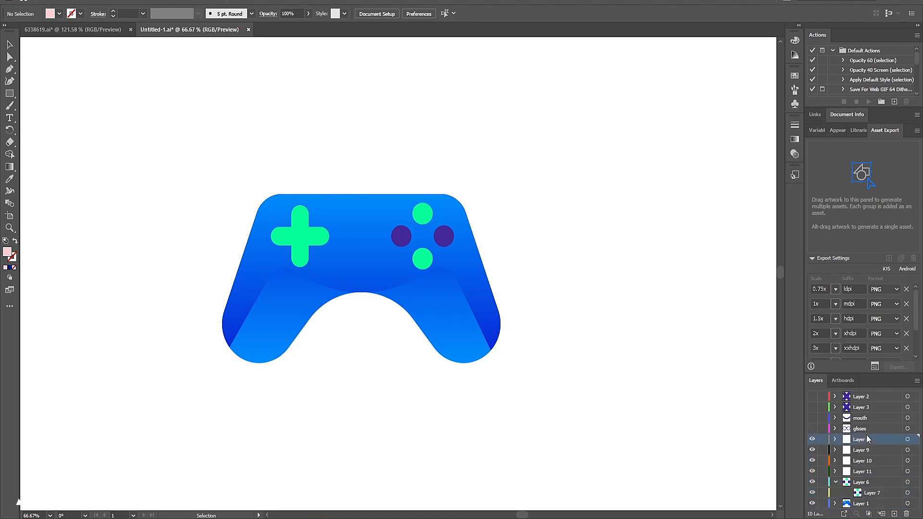
left_click(863, 483)
left_click(906, 514)
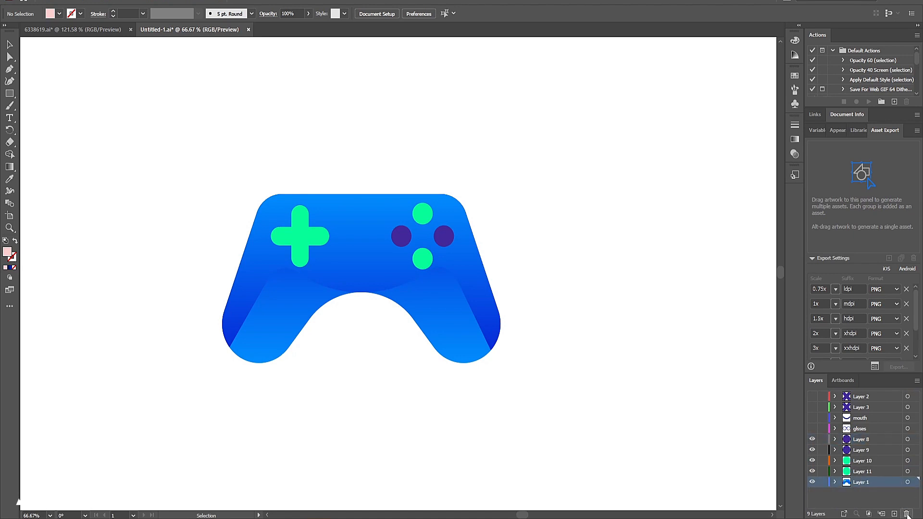
Step: Cut the green plus-shaped button from Layer 1 and paste it in place on a new layer directly above
left_click(299, 229)
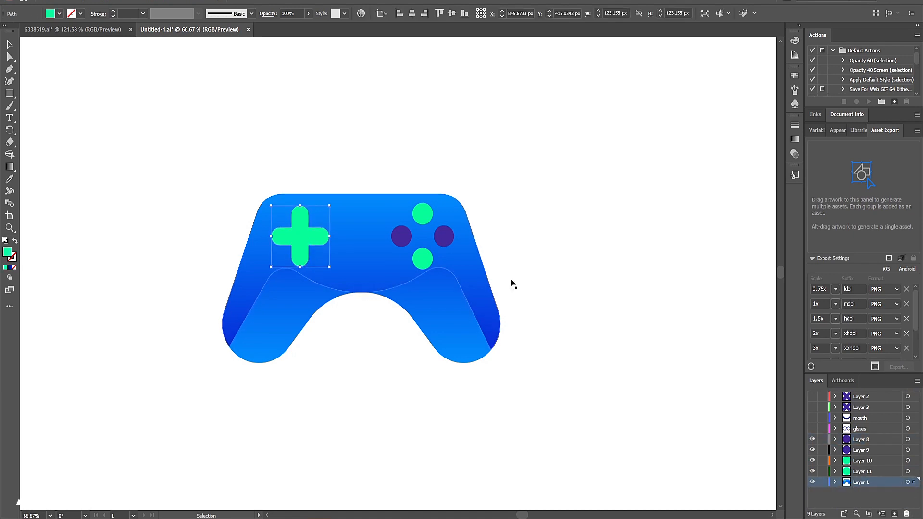
key("Delete")
left_click(894, 513)
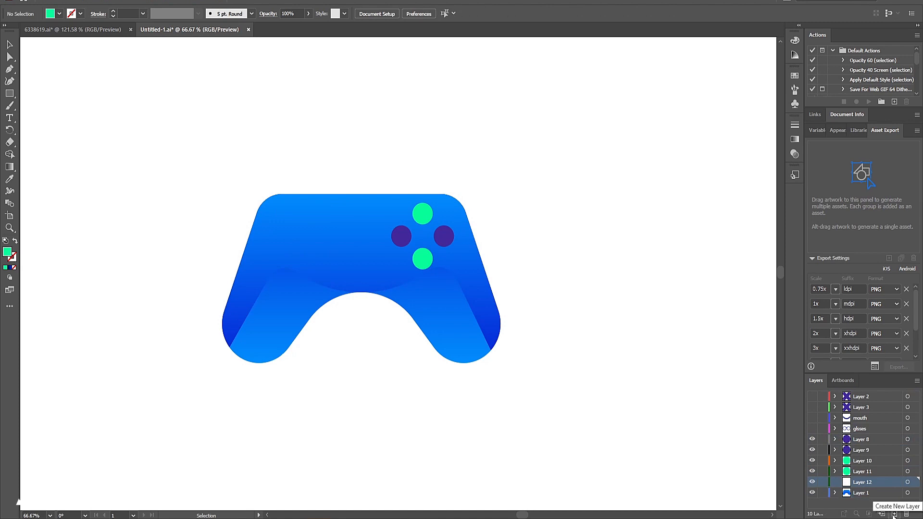
key("ctrl+f")
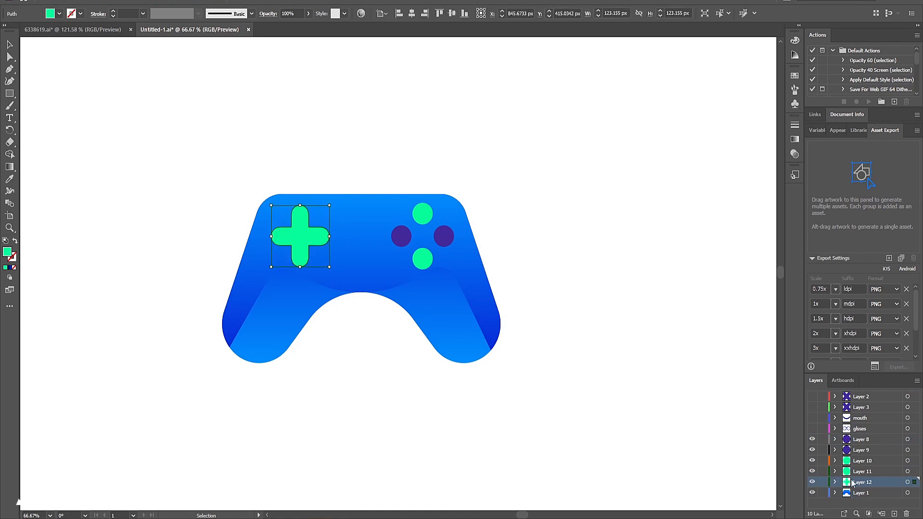
Step: Show the hidden X mark, mouth and glasses layers again, deselect the artwork and save the document
left_click_drag(812, 431, 812, 396)
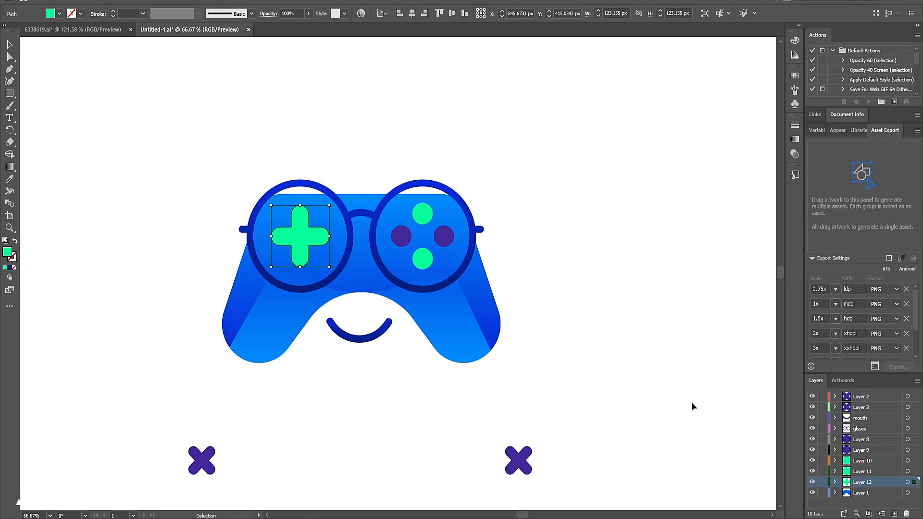
left_click(581, 176)
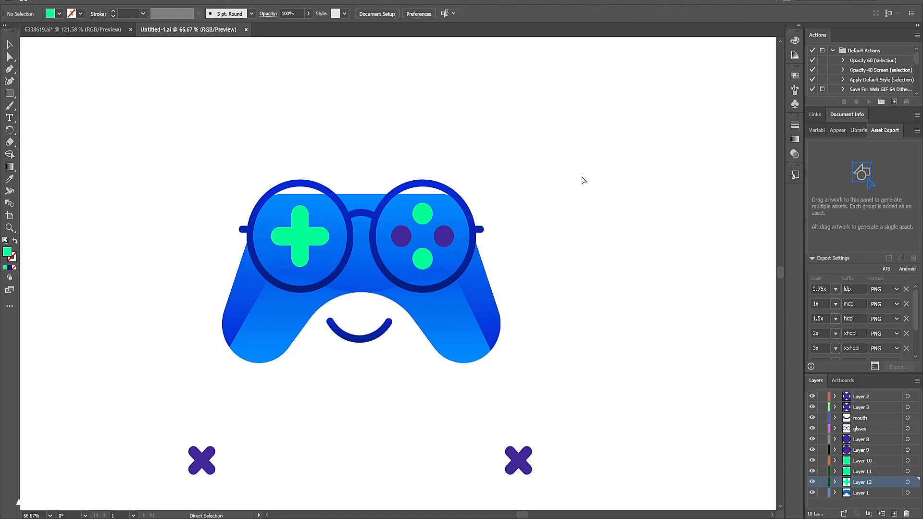
key("ctrl+0")
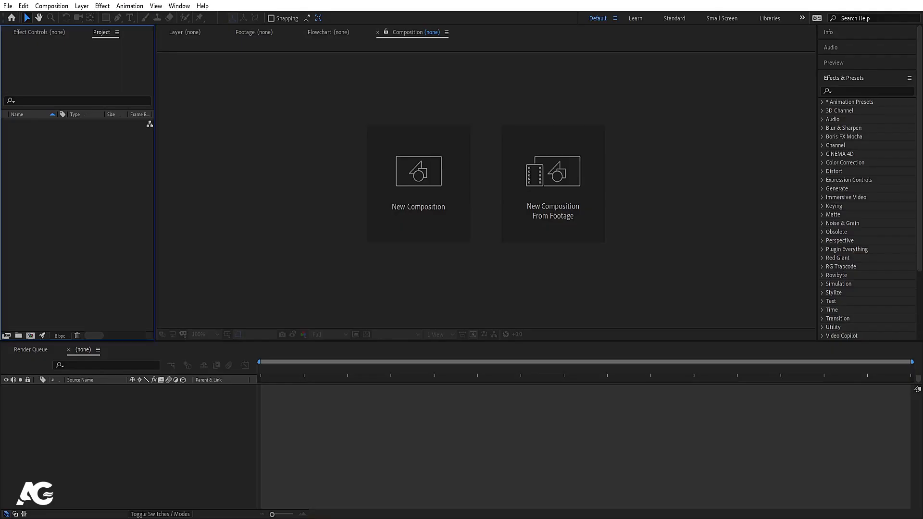
Step: Switch to After Effects and create a 1920 x 1080 px composition named Main Animation
left_click(451, 189)
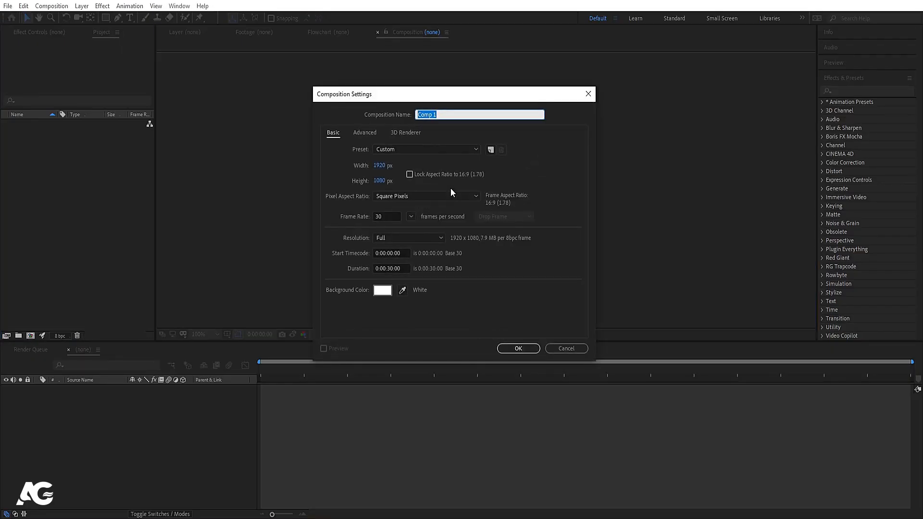
type("Main Animation")
left_click(379, 165)
left_click(379, 181)
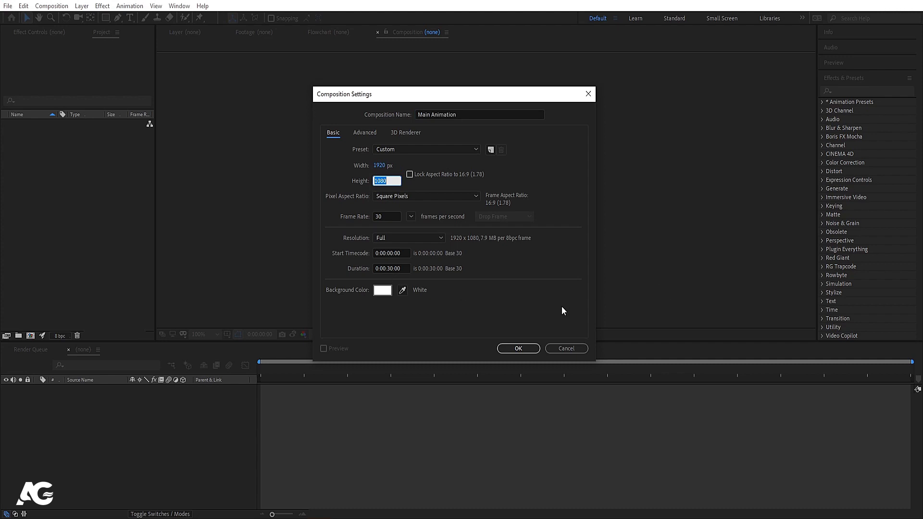
left_click(532, 352)
Step: Turn on the Title/Action Safe guides and fit the whole Main Animation frame in the viewer
left_click(228, 334)
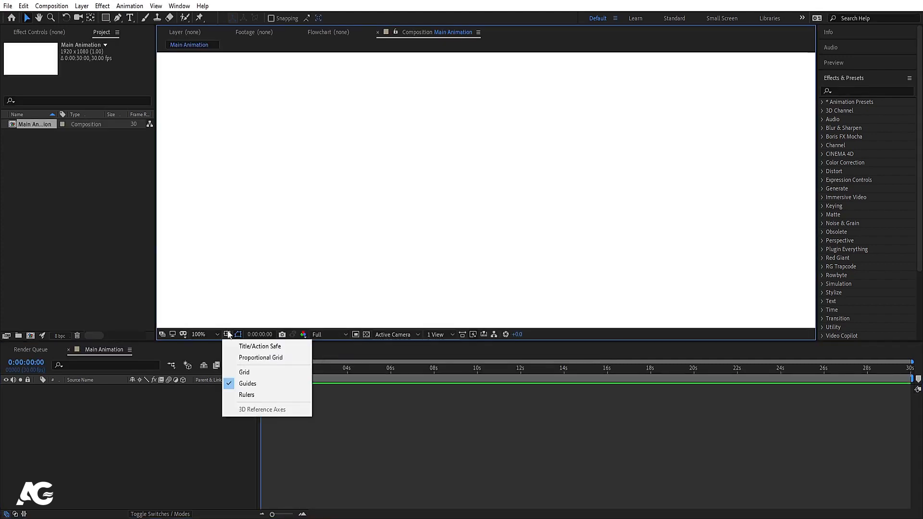
left_click(260, 346)
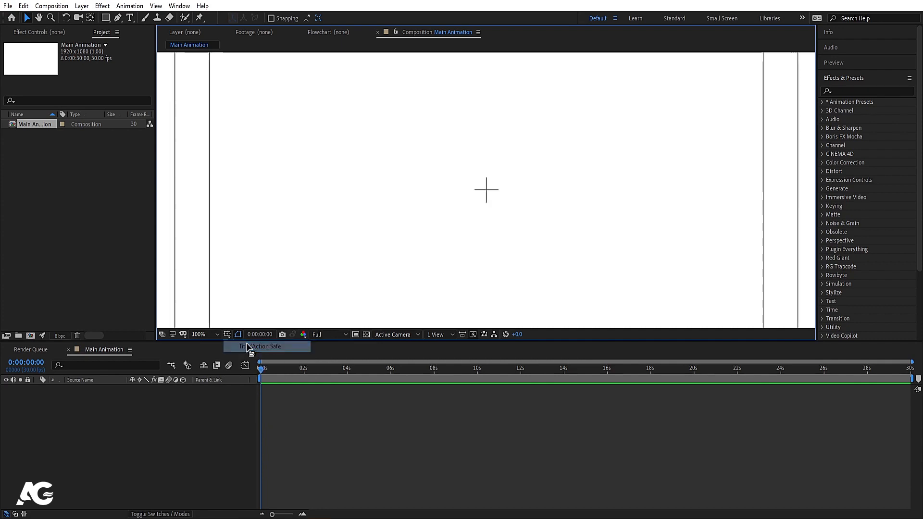
left_click(210, 337)
left_click(218, 153)
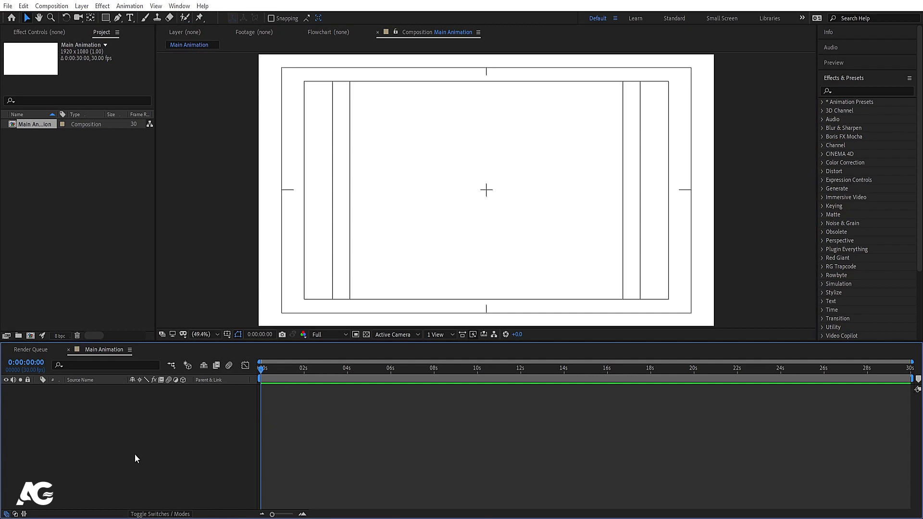
Step: Import the Illustrator file Untitled-1 as Composition - Retain Layer Sizes and add the resulting composition to the Main Animation timeline
key("ctrl+i")
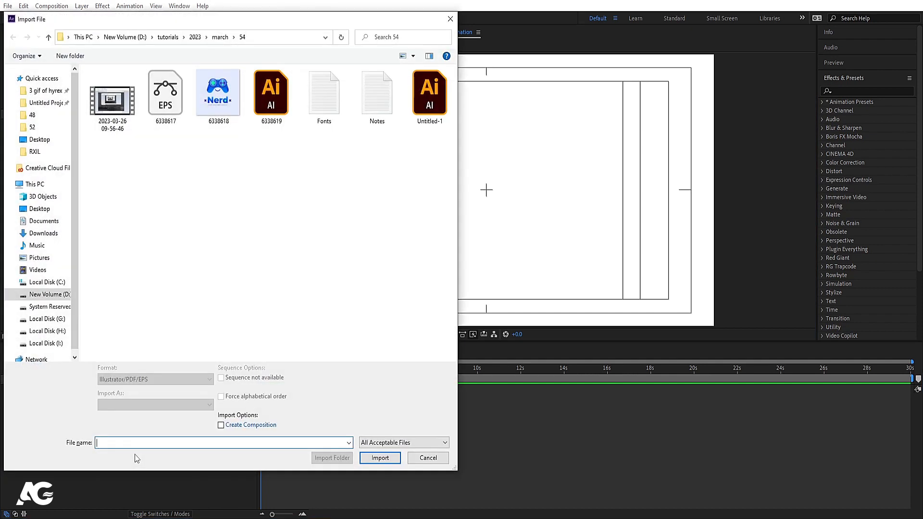
left_click(429, 96)
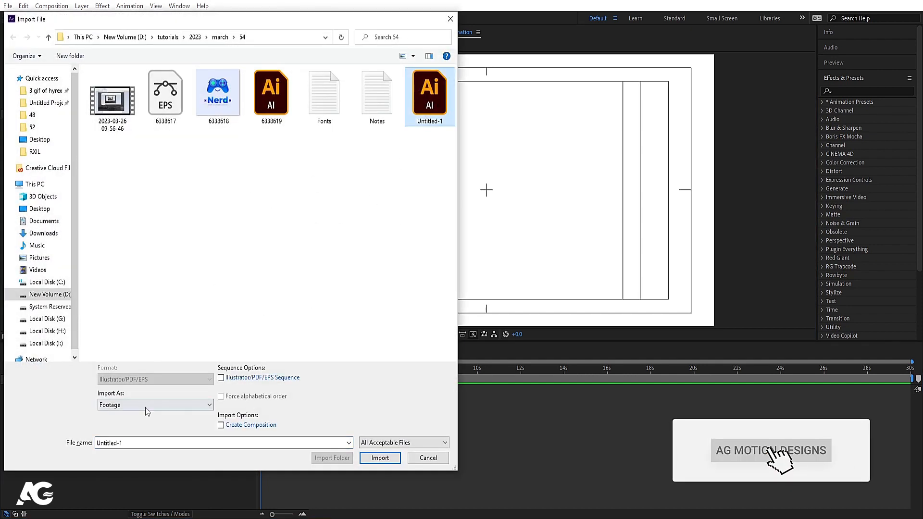
left_click(124, 406)
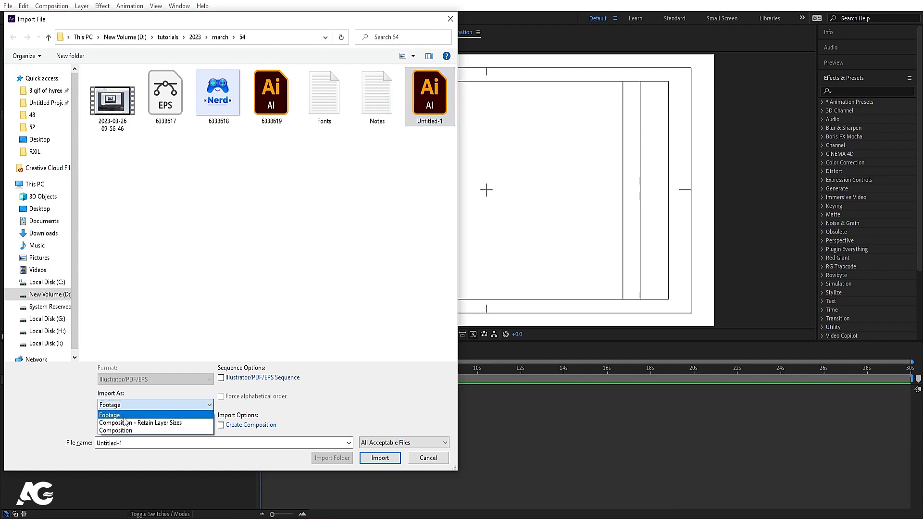
left_click(127, 424)
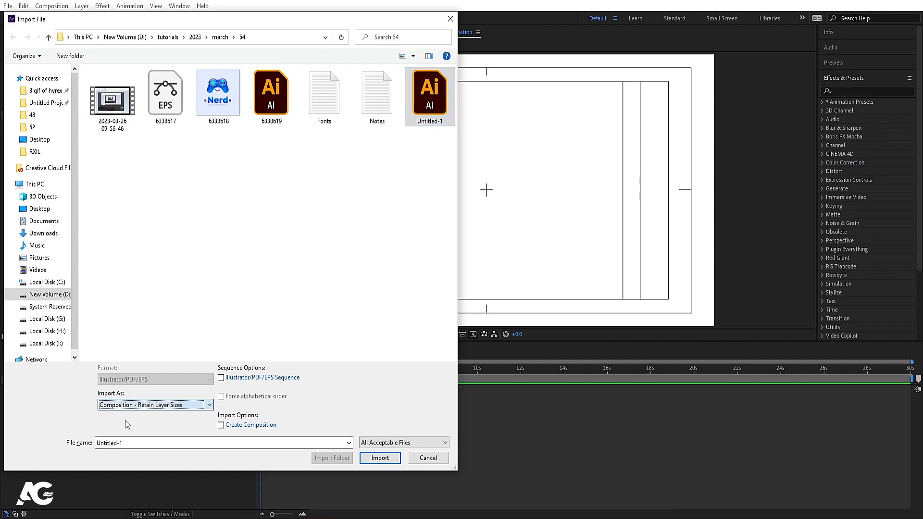
left_click(380, 457)
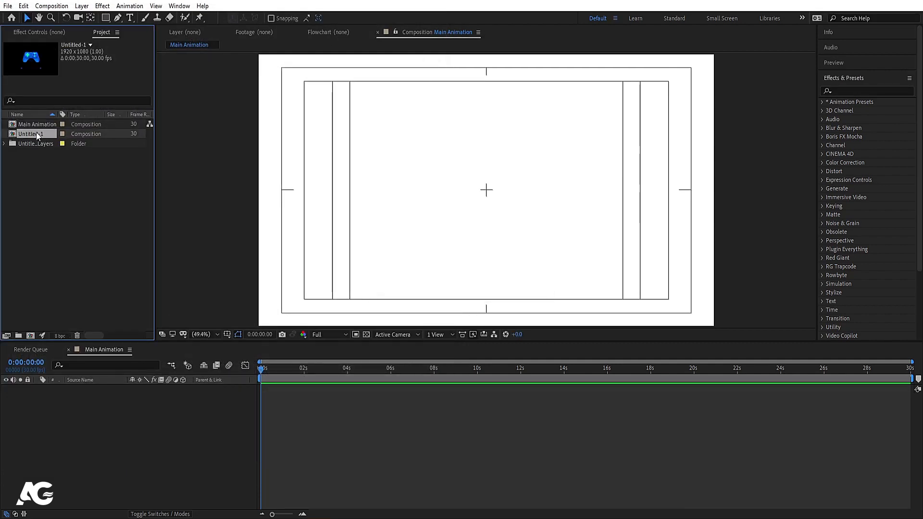
left_click_drag(36, 134, 104, 445)
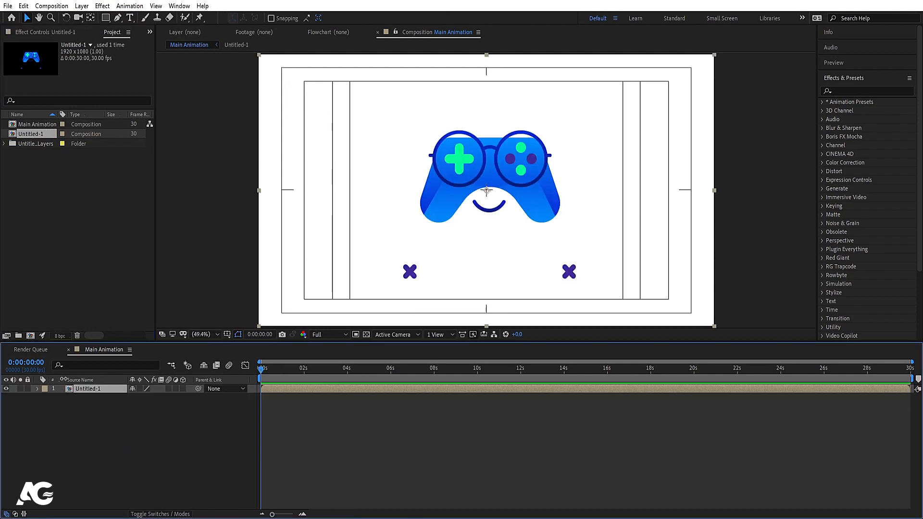
Step: Open the nested Untitled-1 composition and set its background color to white
double_click(88, 390)
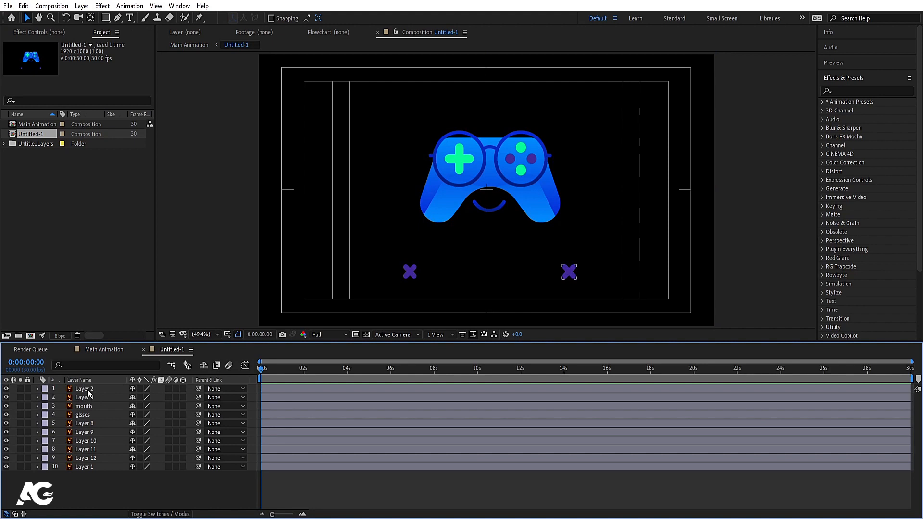
key("ctrl+k")
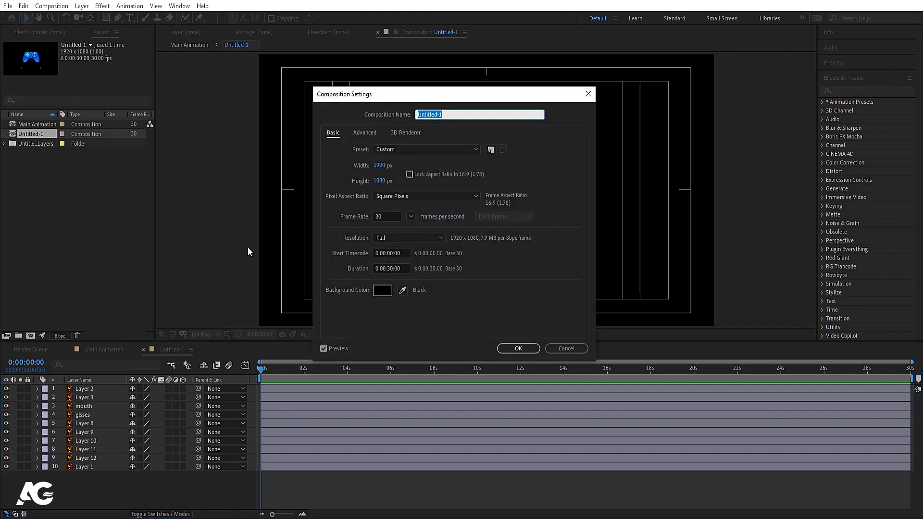
left_click(382, 290)
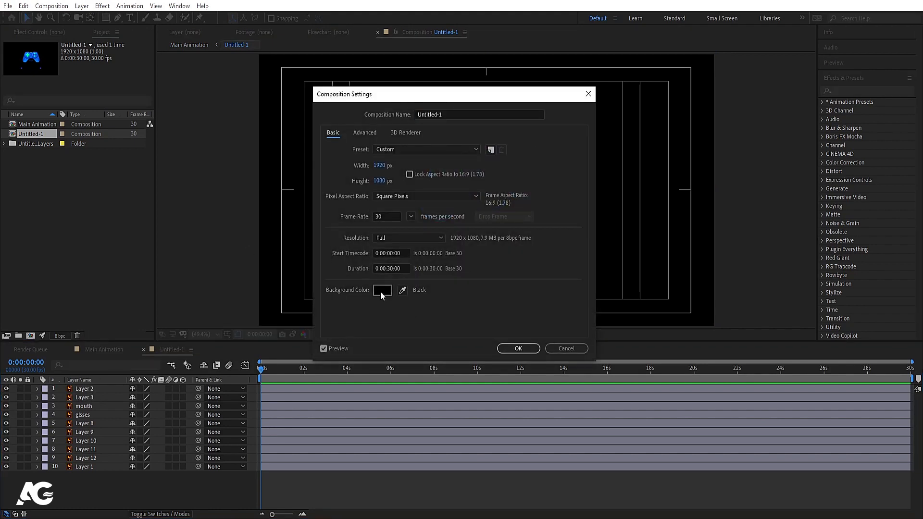
left_click(76, 233)
left_click(285, 233)
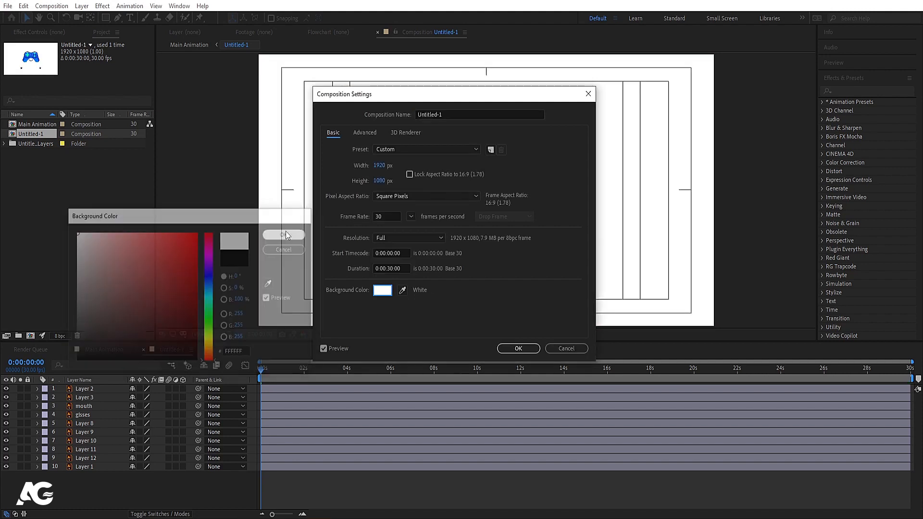
left_click(518, 349)
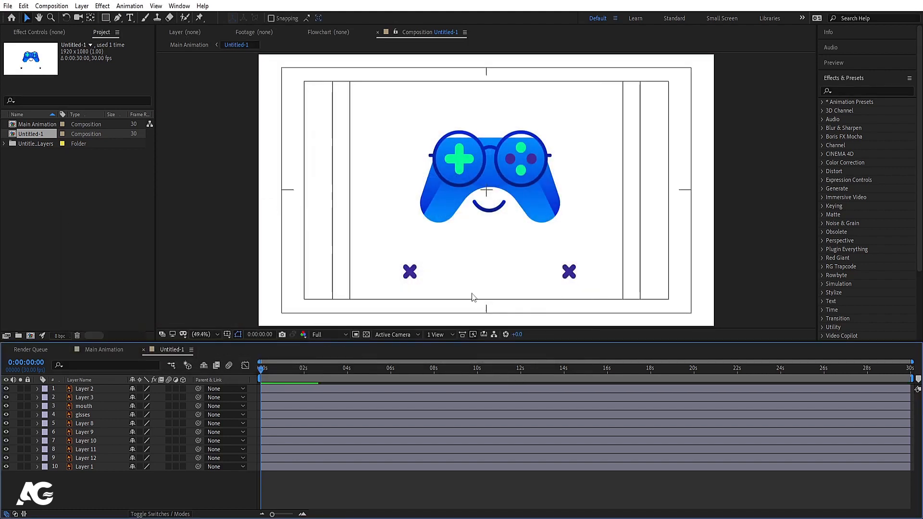
Step: Select the two purple X marks below the controller and hide their layers, Layer 2 and Layer 3
left_click(416, 274)
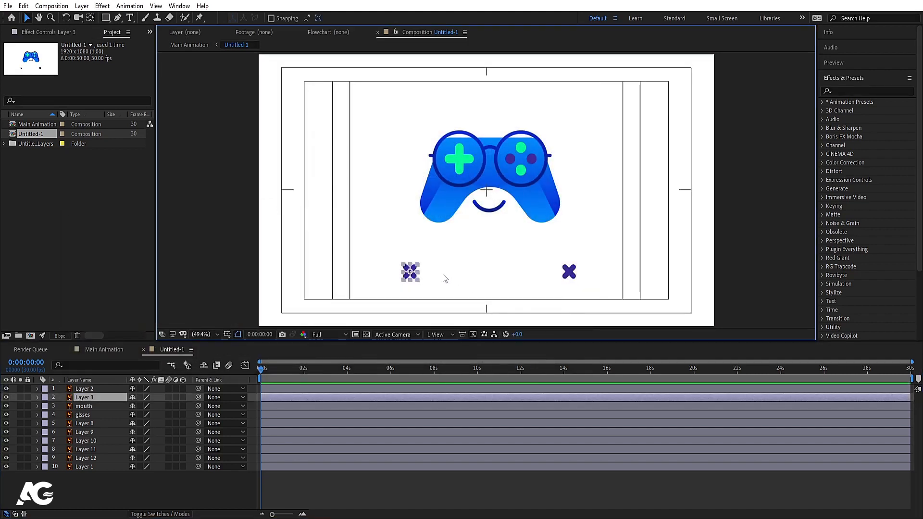
left_click(533, 283)
left_click(569, 272)
left_click(407, 272, "shift")
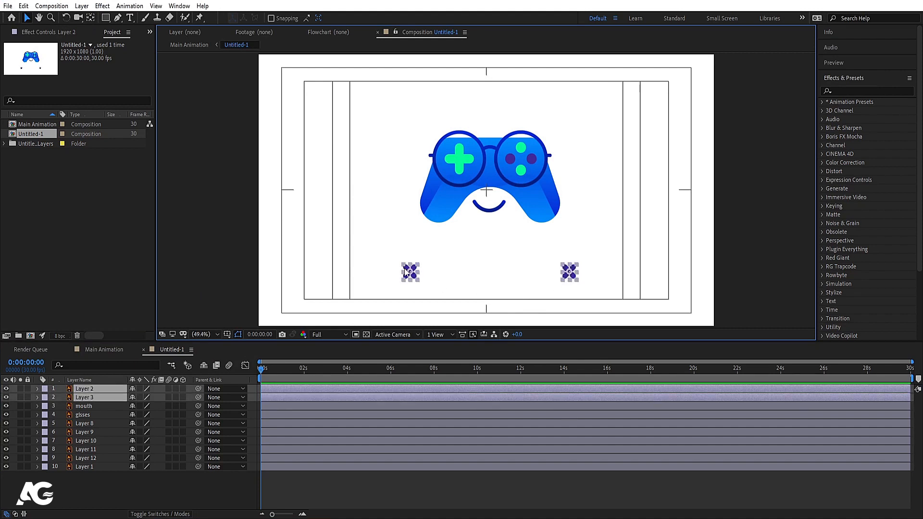
left_click_drag(6, 388, 6, 397)
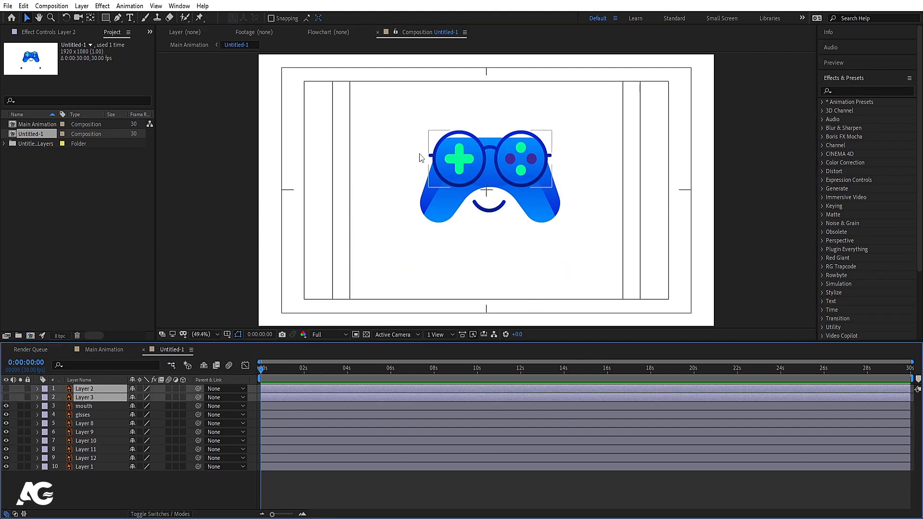
Step: Select all visible character parts together and move them slightly down to centre the controller in the frame
left_click_drag(382, 130, 559, 238)
left_click_drag(509, 197, 508, 206)
left_click(534, 262)
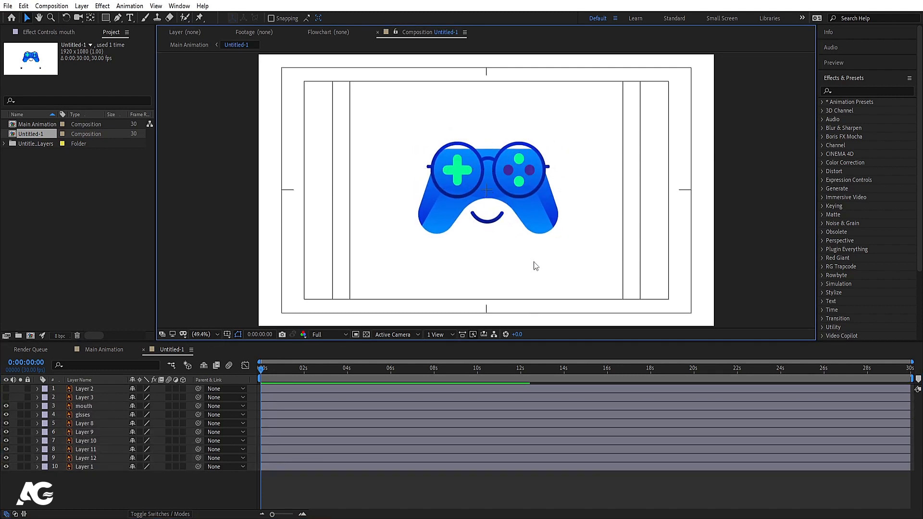
Step: Select the smile below the controller, hide its mouth layer and clear the selection
left_click(505, 217)
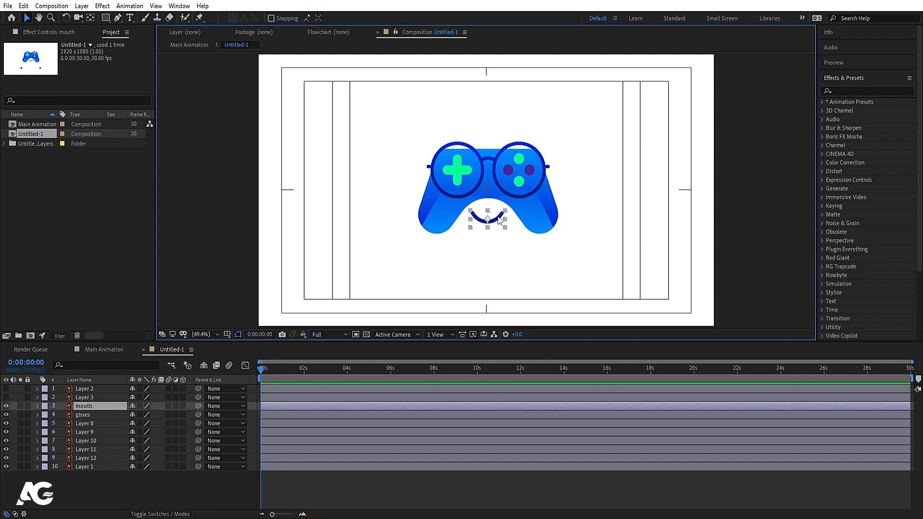
left_click(5, 406)
left_click(73, 483)
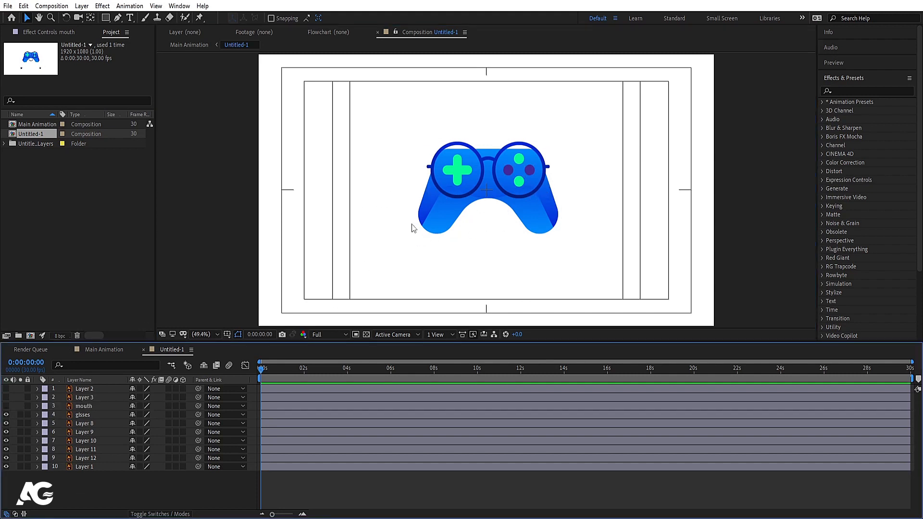
Step: Solo the controller body on Layer 1, add Position and Scale keyframes at 0 s and reveal both keyframed properties
left_click(428, 226)
left_click(20, 466)
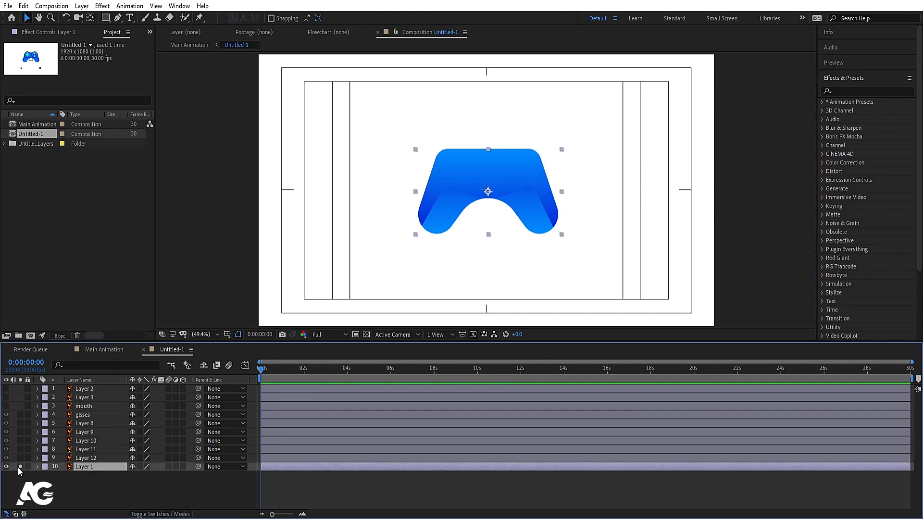
key("p")
left_click(62, 475)
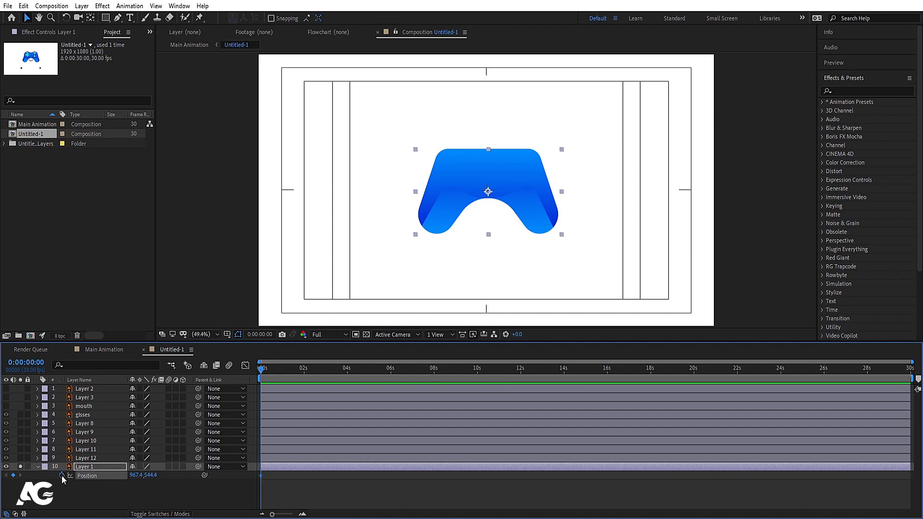
key("s")
left_click(61, 475)
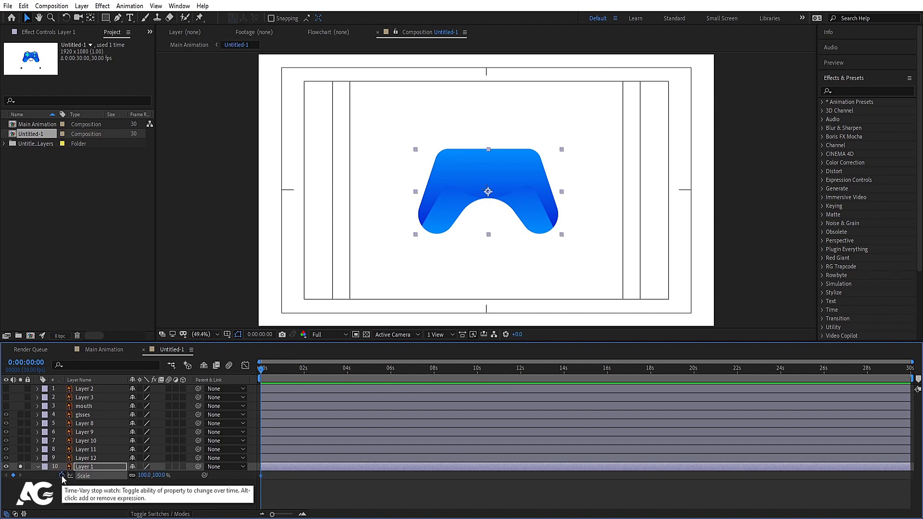
key("u")
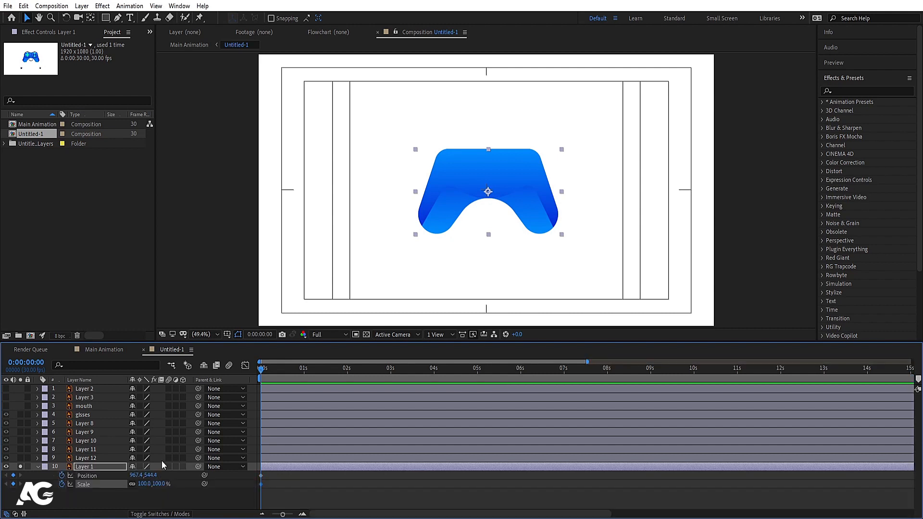
Step: Animate the controller body growing by keyframing its Scale at 0% at 0 s and 100% at frame 20
key("equal")
left_click(317, 371)
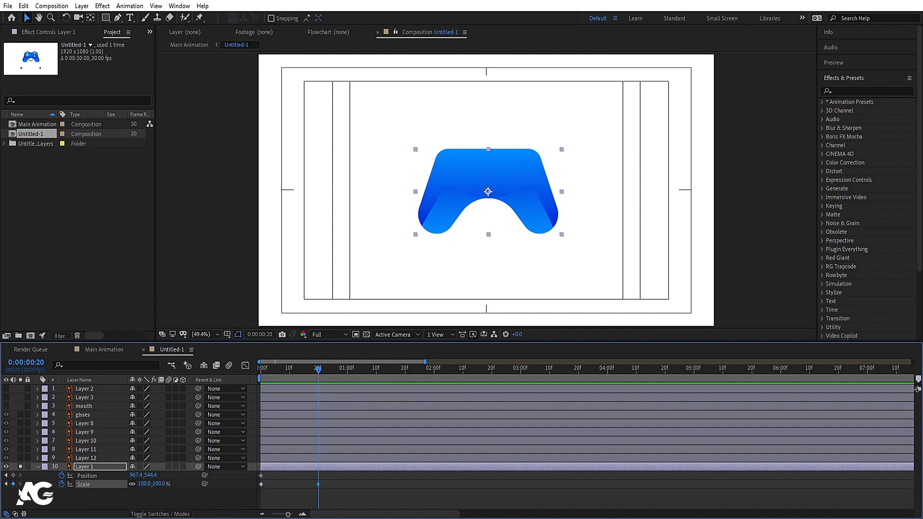
key("Home")
left_click(143, 484)
type("0")
key("Return")
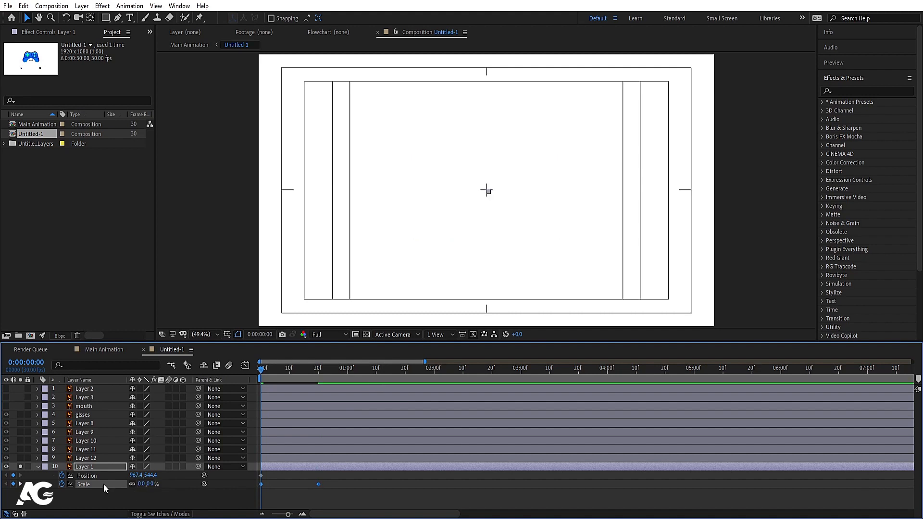
Step: Ease the two Scale keyframes, shape their speed curve to peak near the start, and preview the growth
left_click(245, 366)
left_click_drag(340, 453, 275, 487)
key("space")
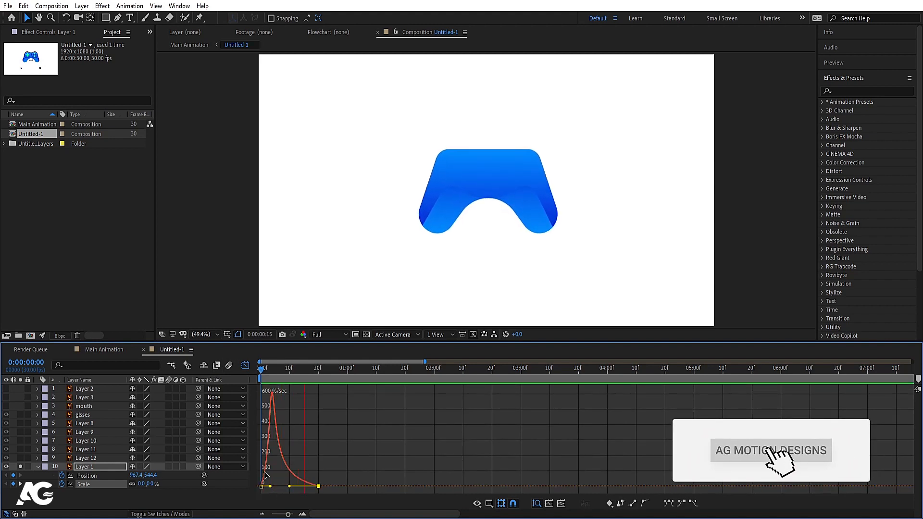
key("space")
left_click(246, 366)
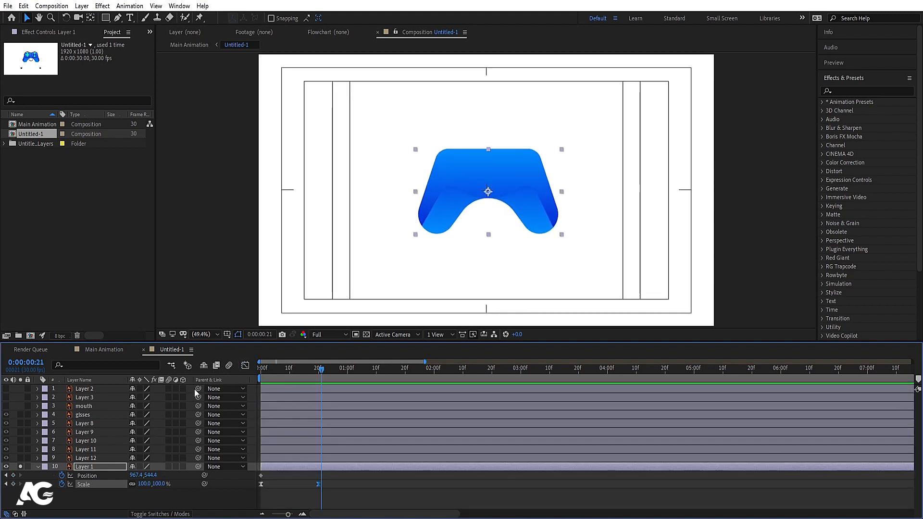
Step: Keyframe the controller body's jump with Position Y at about 771 at 0 s, 202 at 1:00 and 528 at 1:28
left_click(263, 368)
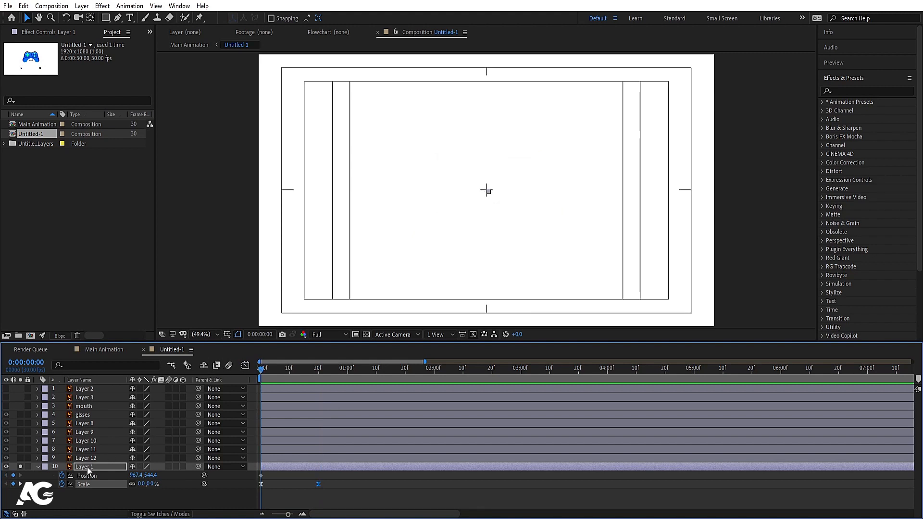
left_click_drag(151, 475, 253, 481)
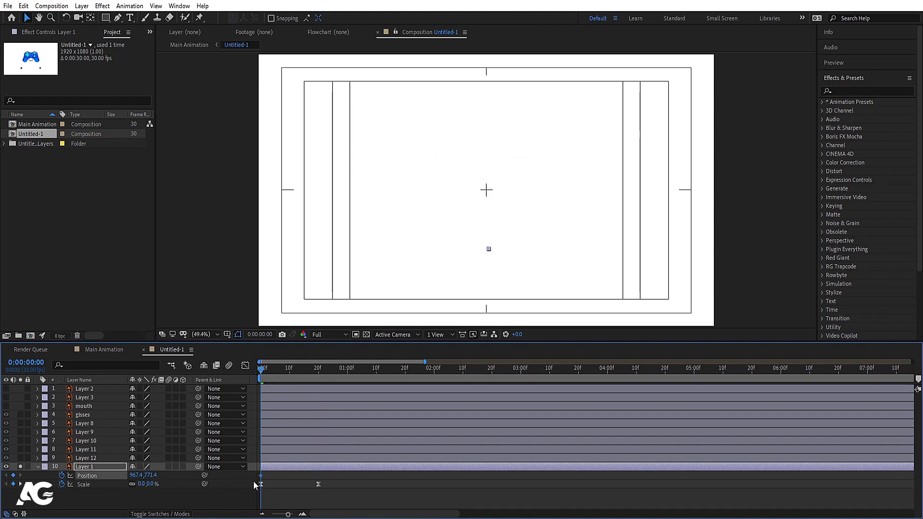
key("space")
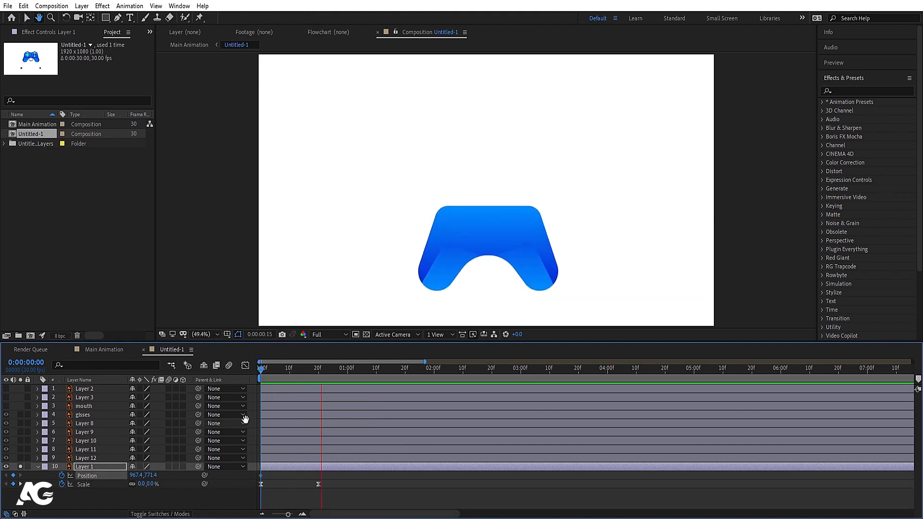
key("space")
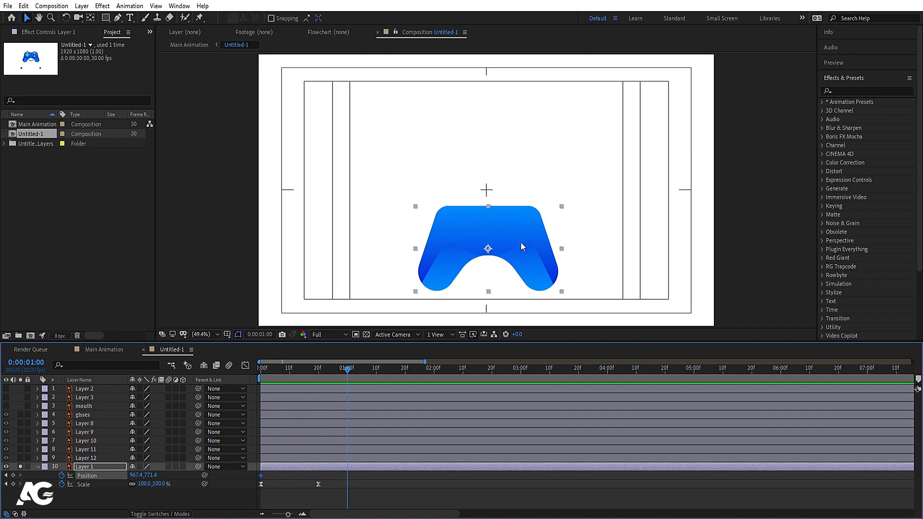
left_click_drag(527, 255, 528, 112)
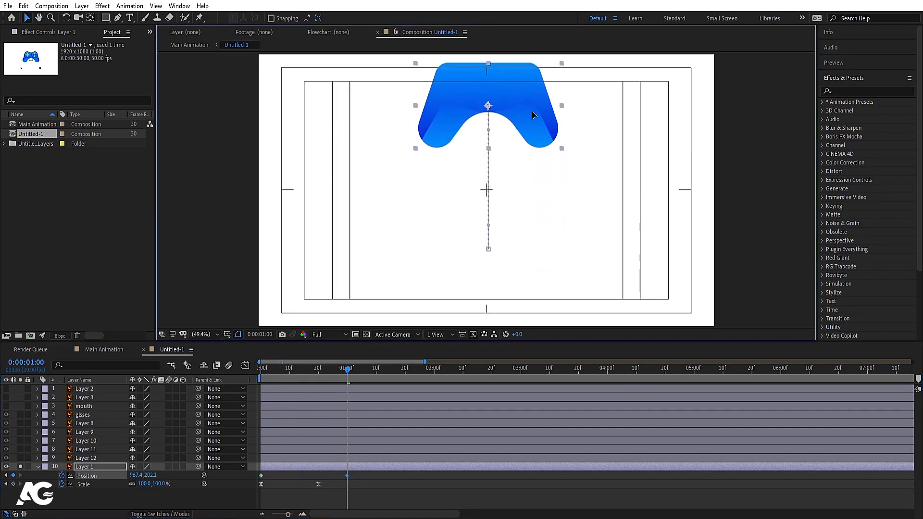
left_click(429, 371)
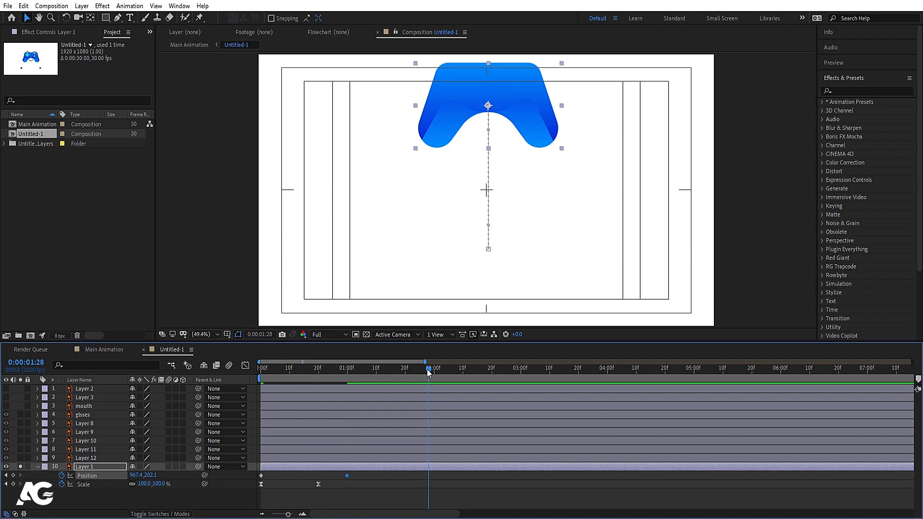
left_click_drag(519, 119, 519, 200)
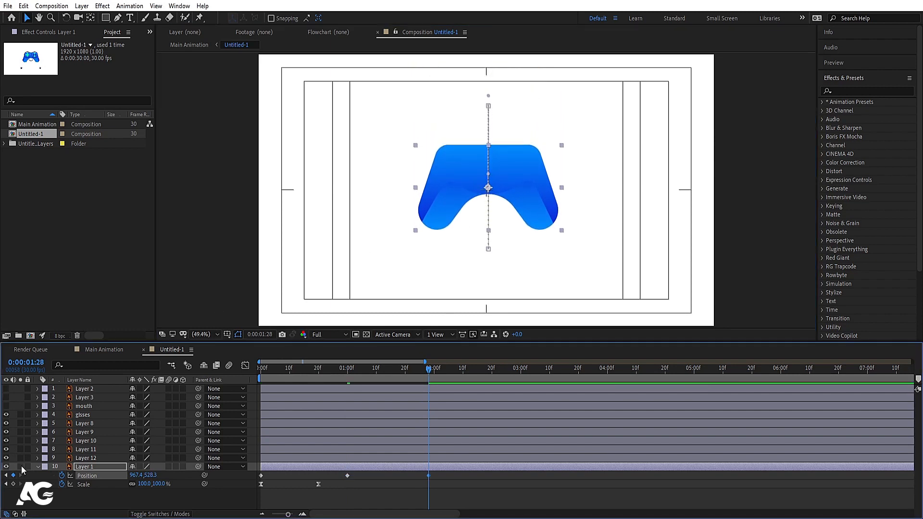
Step: Compare the body with the other parts unsoloed, nudge its Position Y at 1:28 to 526.3, solo it again and preview
left_click(20, 466)
key("Up")
key("Up")
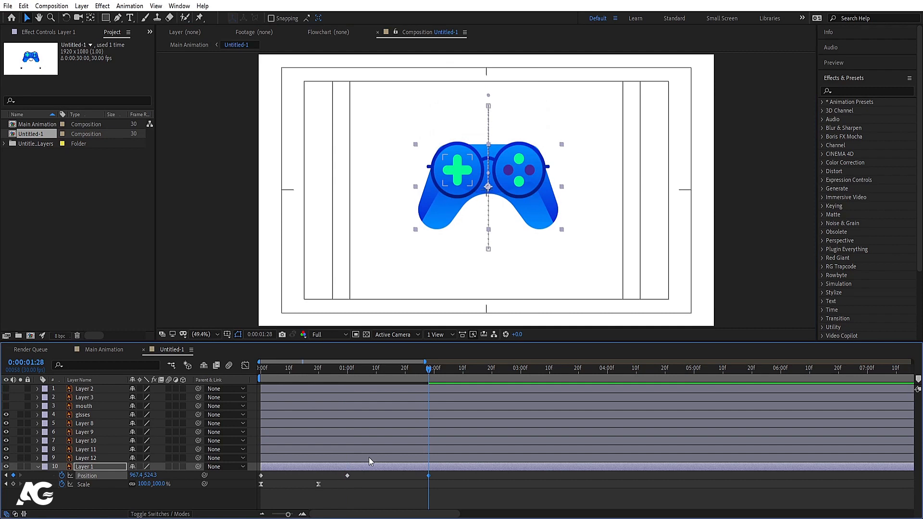
key("Down")
key("Down")
left_click(21, 466)
key("Home")
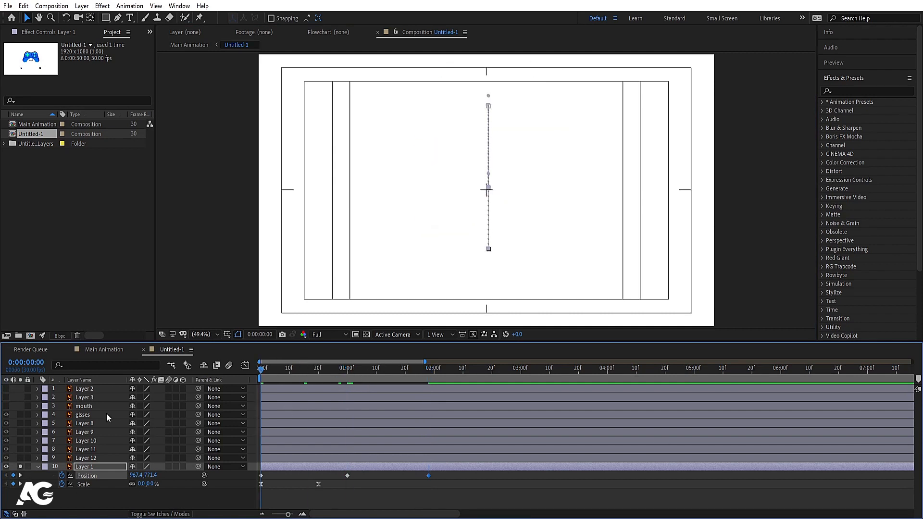
key("space")
key("space")
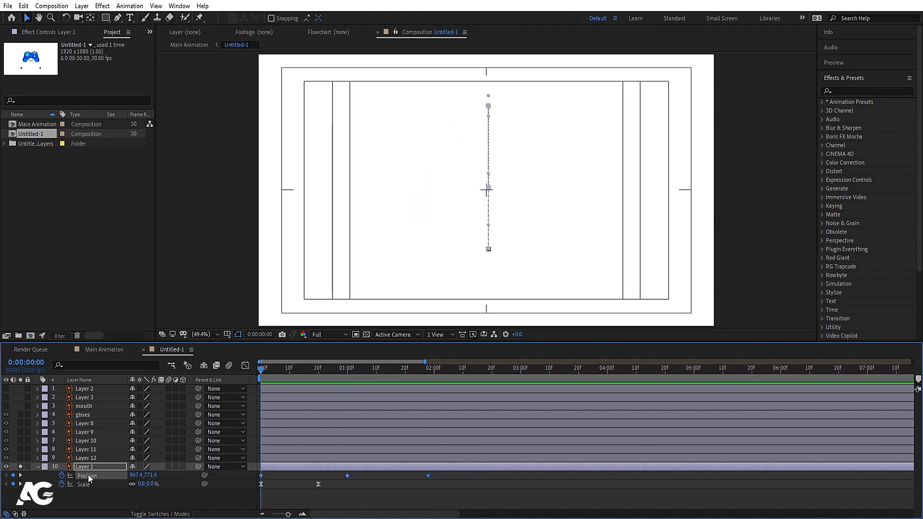
Step: Shape the Position speed curve so the rise peaks sharply at the start and the fall peaks near its end, and preview it
left_click(245, 365)
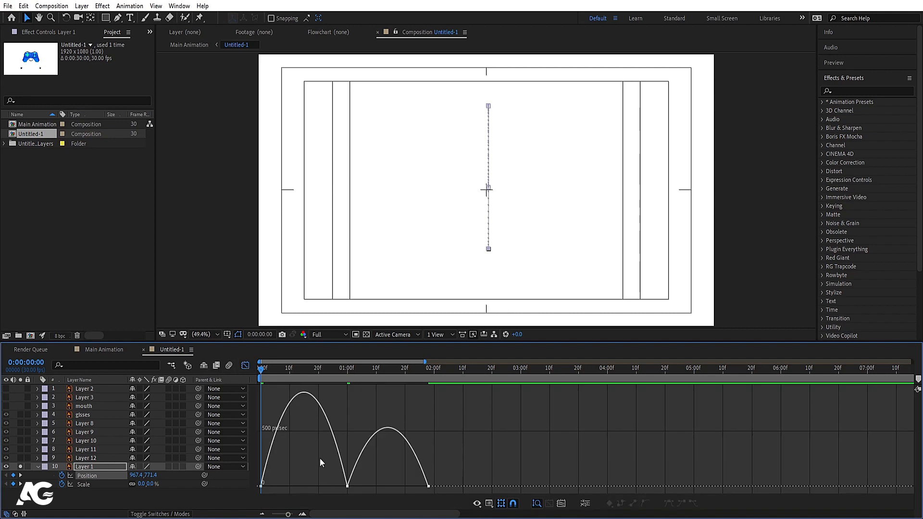
left_click_drag(321, 462, 303, 486)
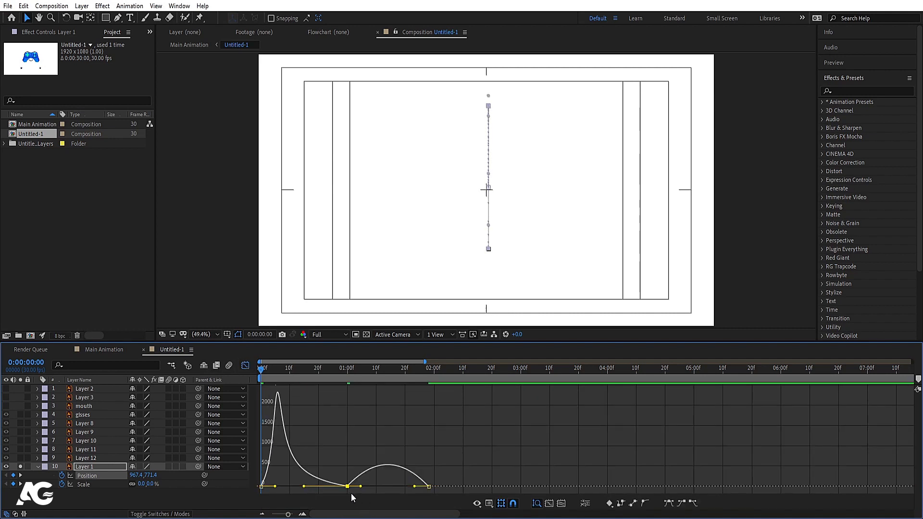
left_click_drag(360, 487, 420, 486)
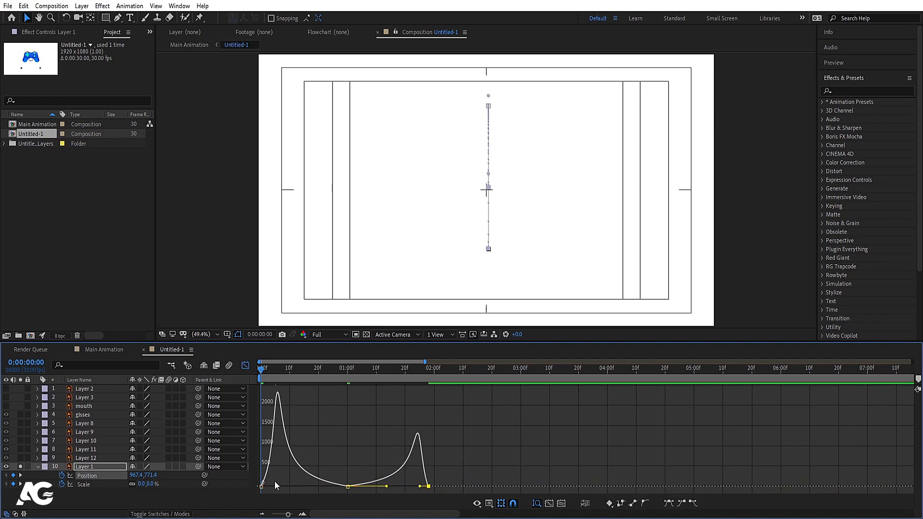
left_click(261, 486)
left_click_drag(276, 487, 268, 487)
key("space")
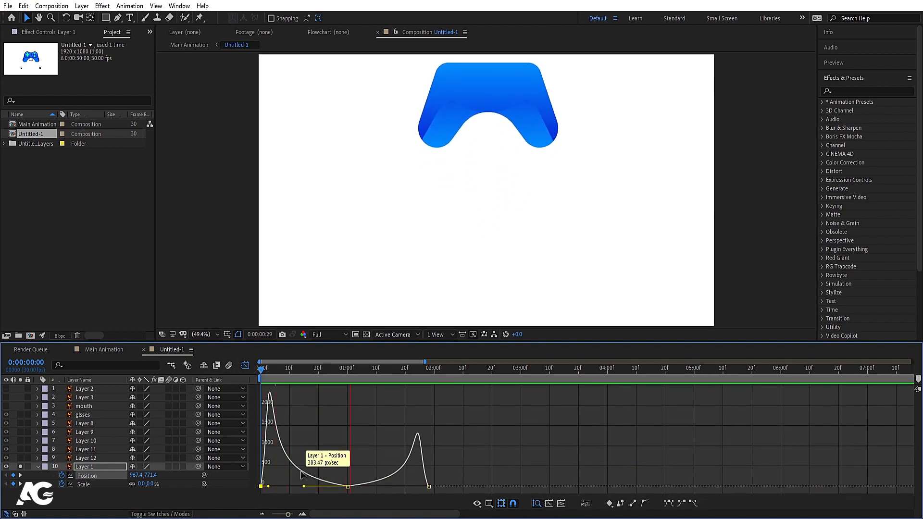
left_click(245, 365)
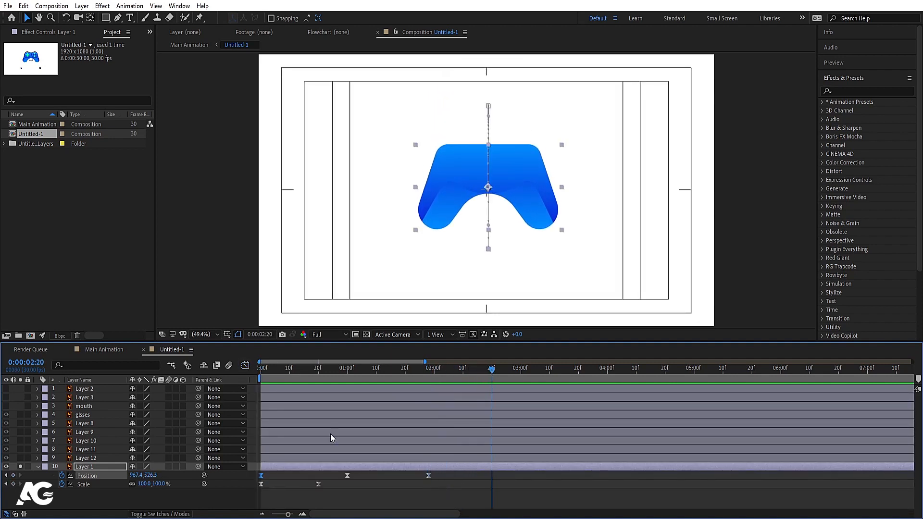
Step: Add a small bounce with Position Y at about 442 at 2:09 and 526.3 at 2:20, and apply Easy Ease to its keyframes
left_click_drag(474, 372, 461, 376)
left_click_drag(150, 476, 155, 483)
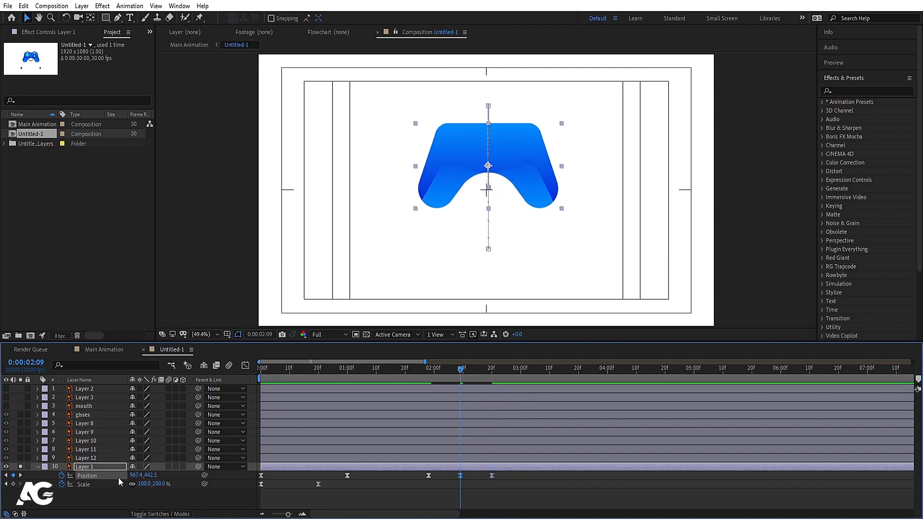
left_click_drag(397, 472, 500, 487)
left_click(245, 366)
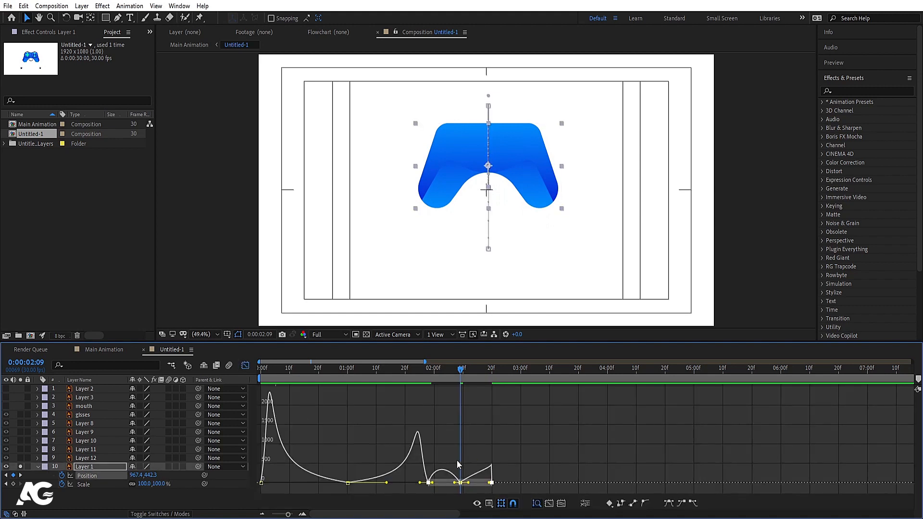
left_click_drag(452, 456, 507, 498)
key("F9")
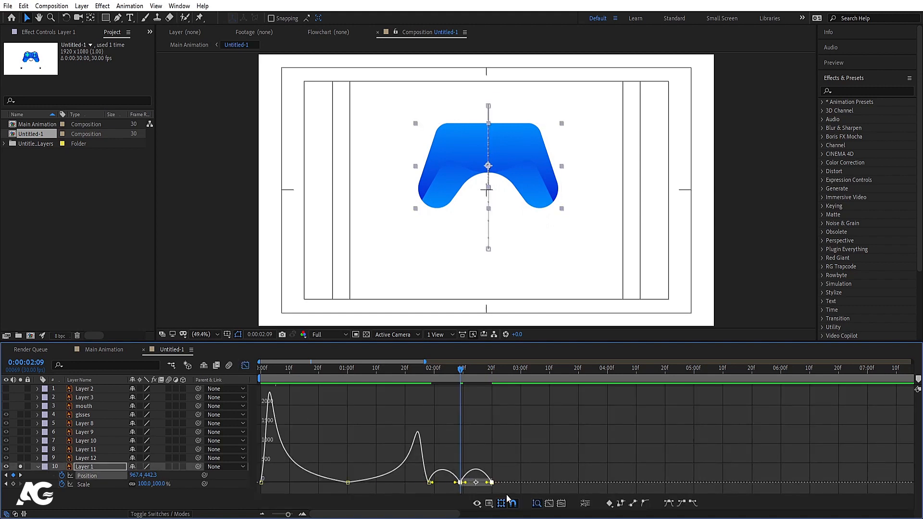
Step: Shape the bounce's Position speed curve with sharp peaks right after takeoff and just before landing, previewing the bounce
key("equal")
left_click_drag(419, 475, 491, 486)
left_click(370, 371)
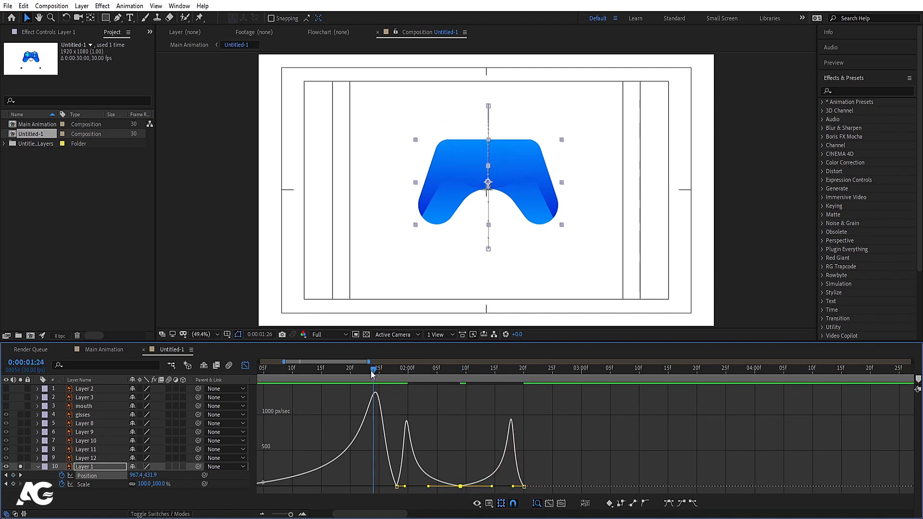
key("space")
key("space")
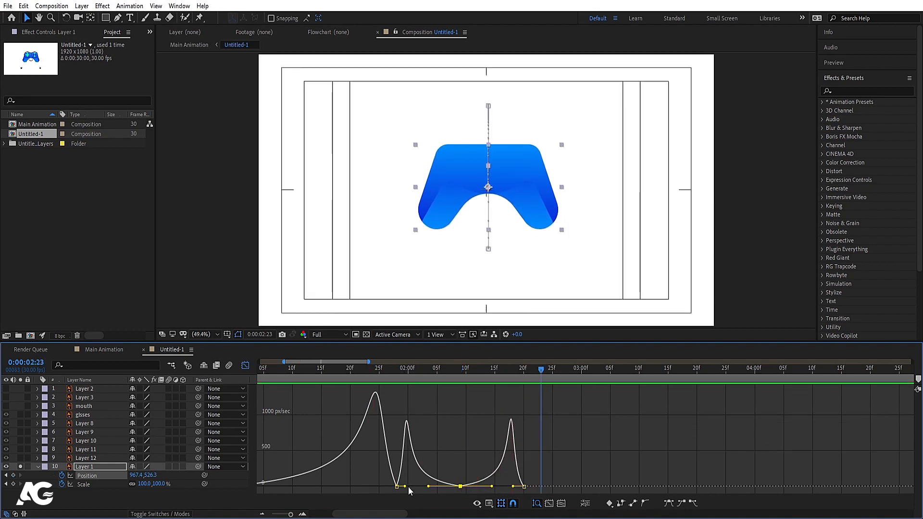
left_click_drag(404, 486, 386, 486)
left_click_drag(549, 475, 519, 487)
left_click(245, 365)
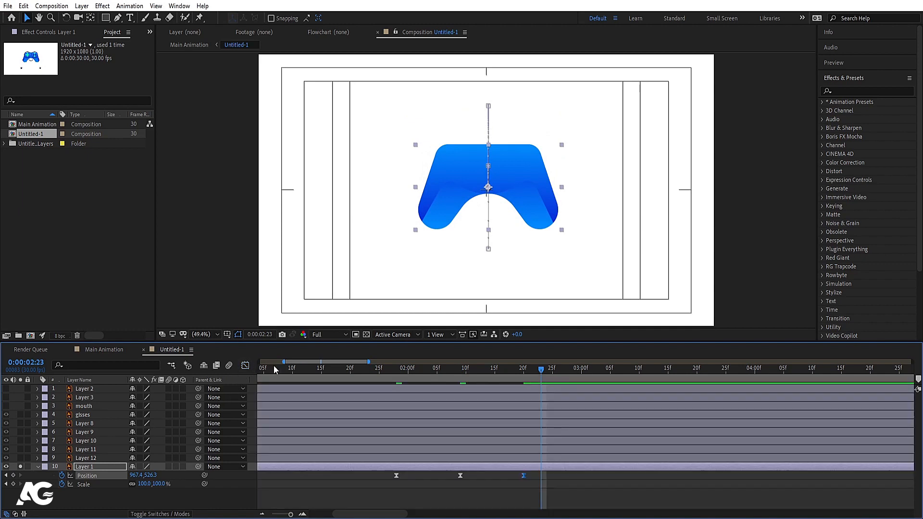
Step: Preview the whole jump, compress all Position keyframes proportionally so the last falls at about 1:09, and check the faster motion
left_click_drag(273, 367, 159, 366)
key("space")
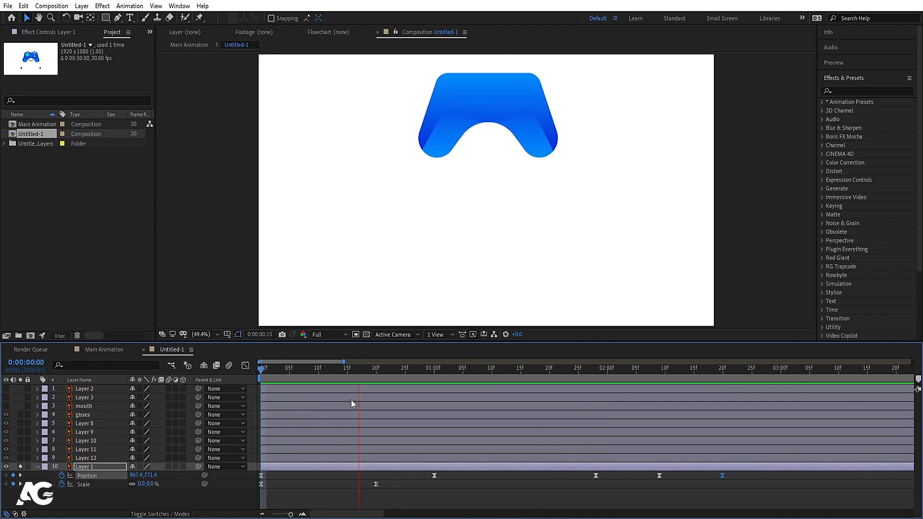
scroll(350, 400, "down", 2)
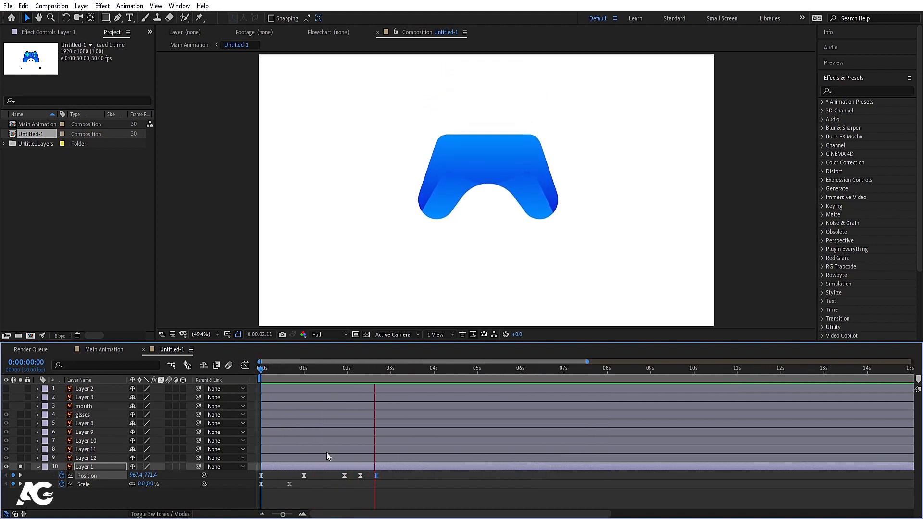
key("space")
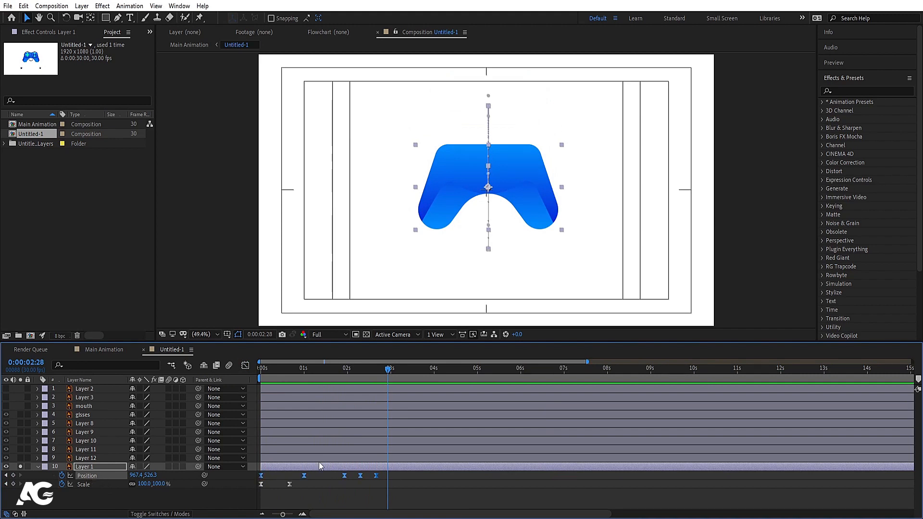
left_click_drag(291, 366, 196, 366)
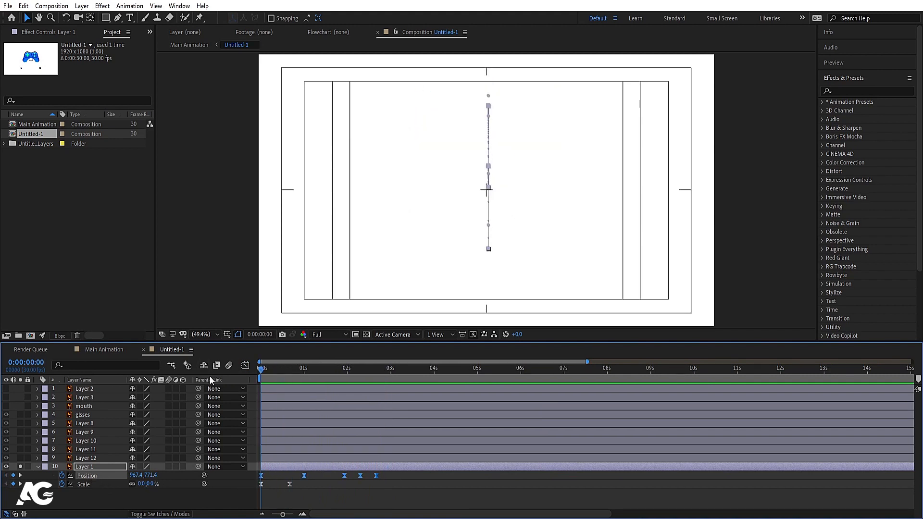
scroll(209, 376, "up", 1)
left_click_drag(493, 476, 376, 471)
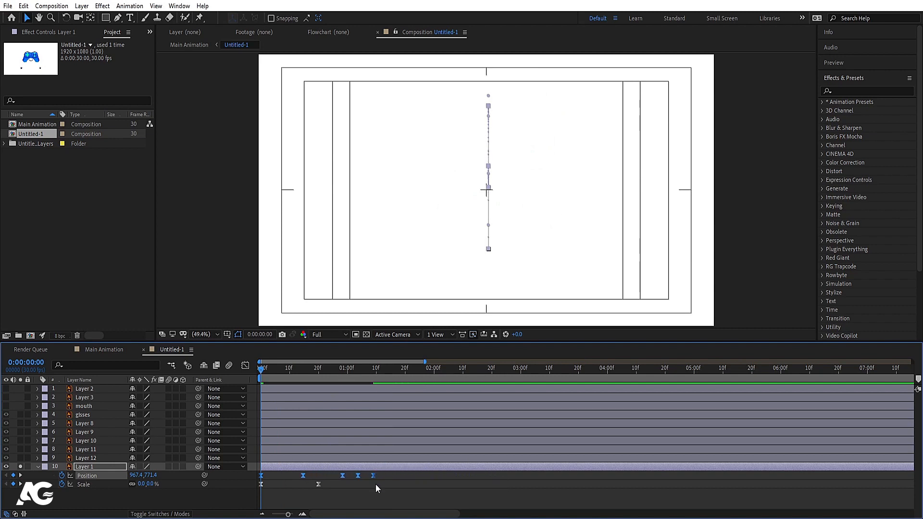
key("space")
key("apostrophe")
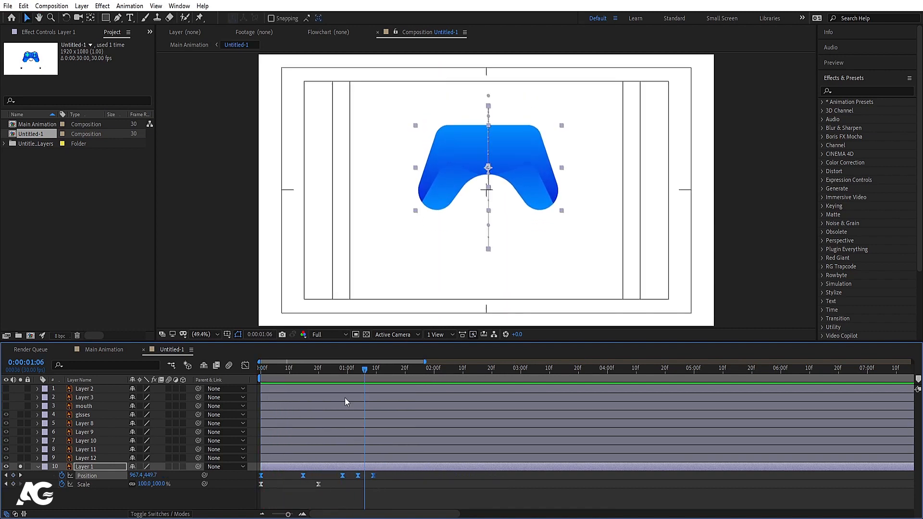
key("space")
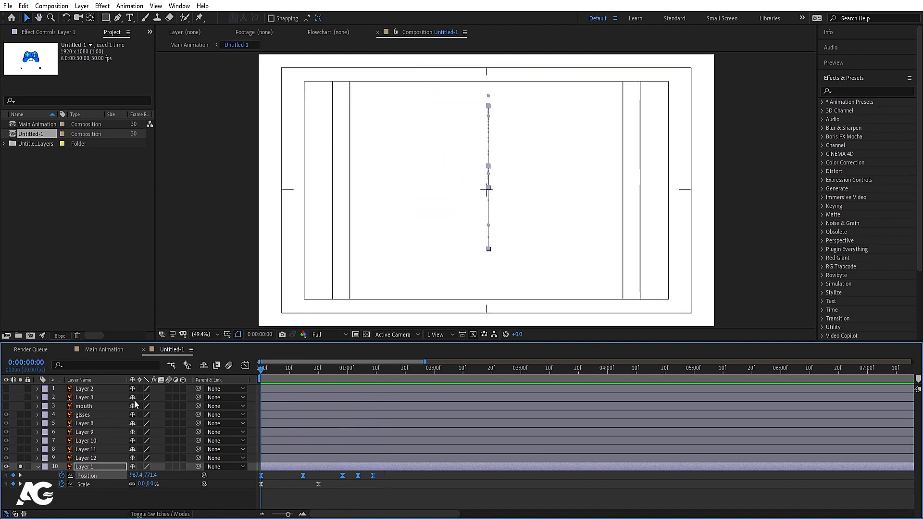
Step: Add a Rotation keyframe to Layer 1 at 0 s and show all its keyframed properties
left_click(88, 466)
key("r")
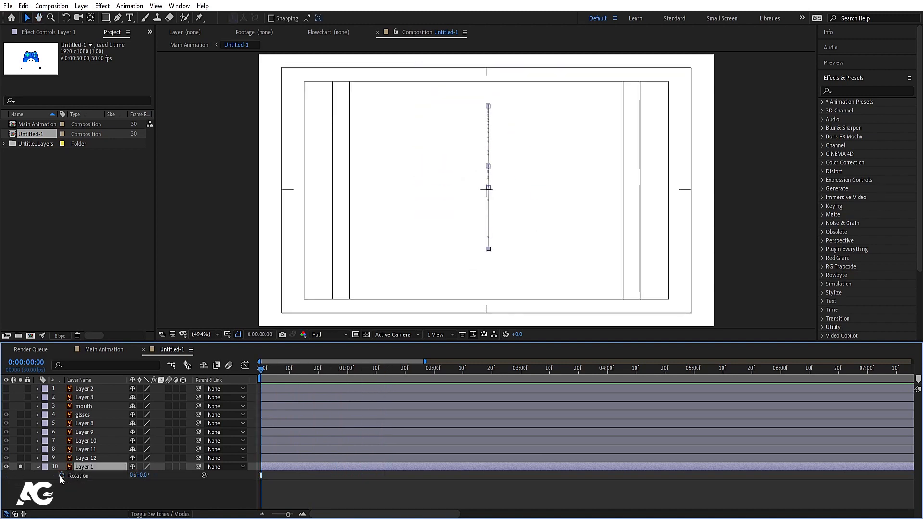
left_click(61, 475)
key("u")
Step: Add a Rotation keyframe of one full turn (1x+0.0°) to Layer 1 at 0:28
key("k")
key("k")
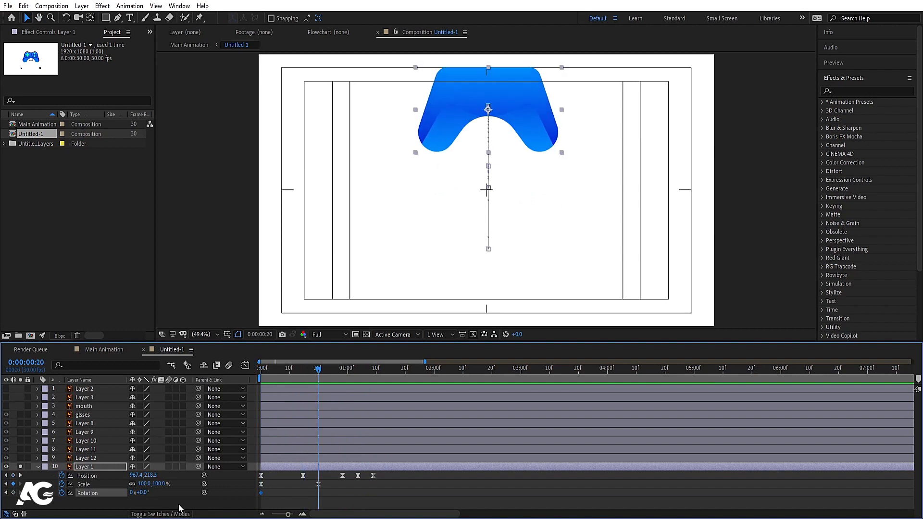
key("k")
left_click(131, 493)
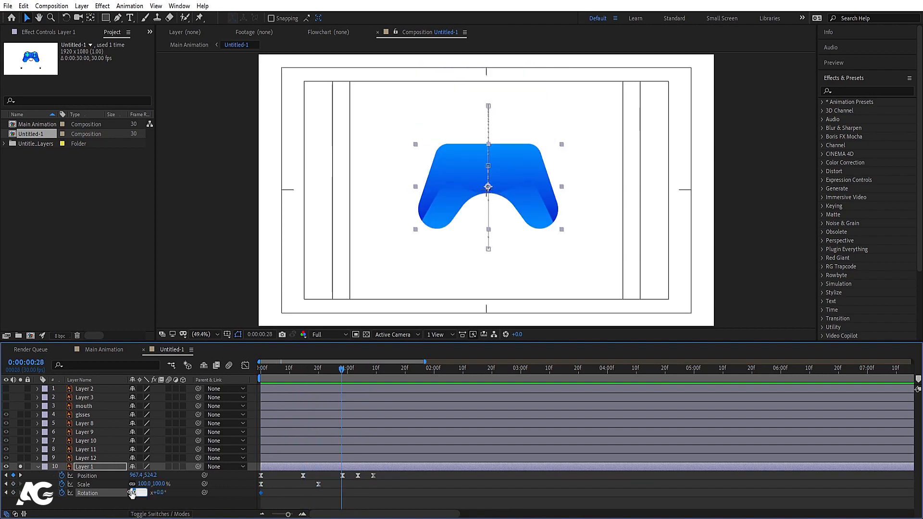
key("Return")
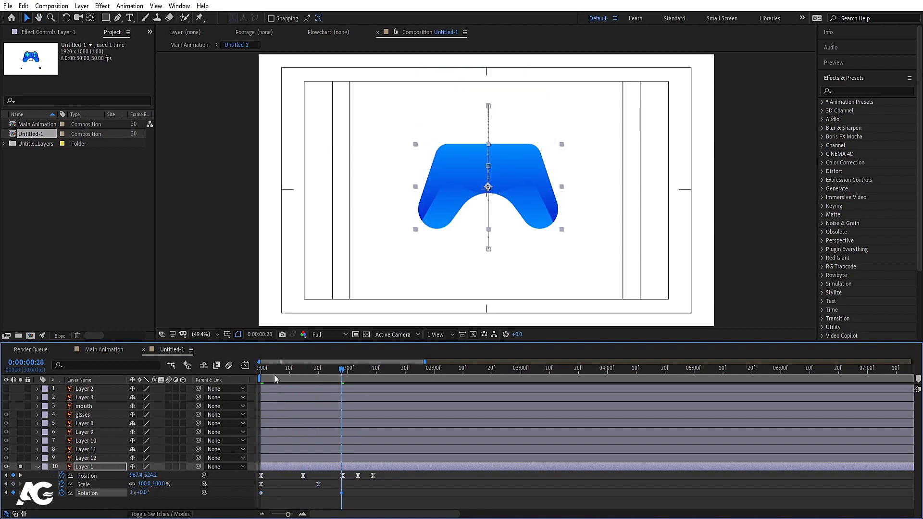
Step: Apply Easy Ease to both Rotation keyframes of Layer 1 and preview the spin from the start
left_click(261, 371)
left_click(98, 494)
key("F9")
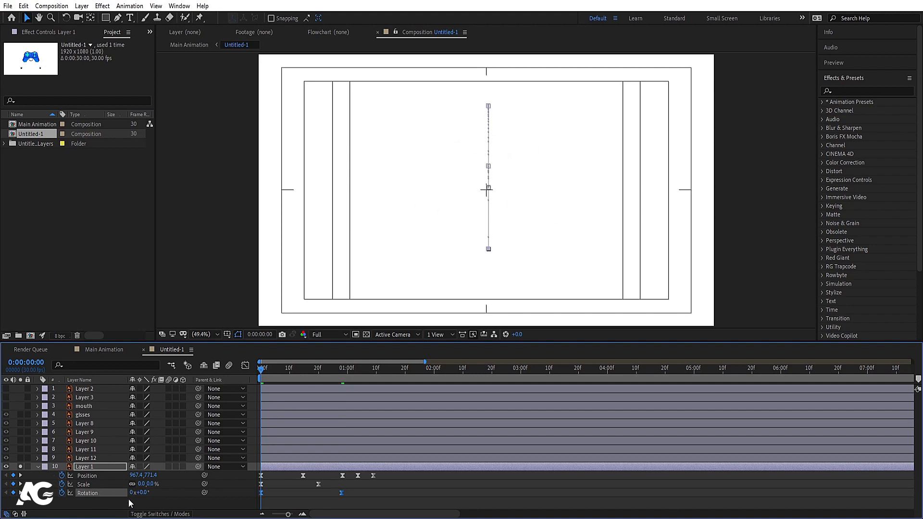
key("space")
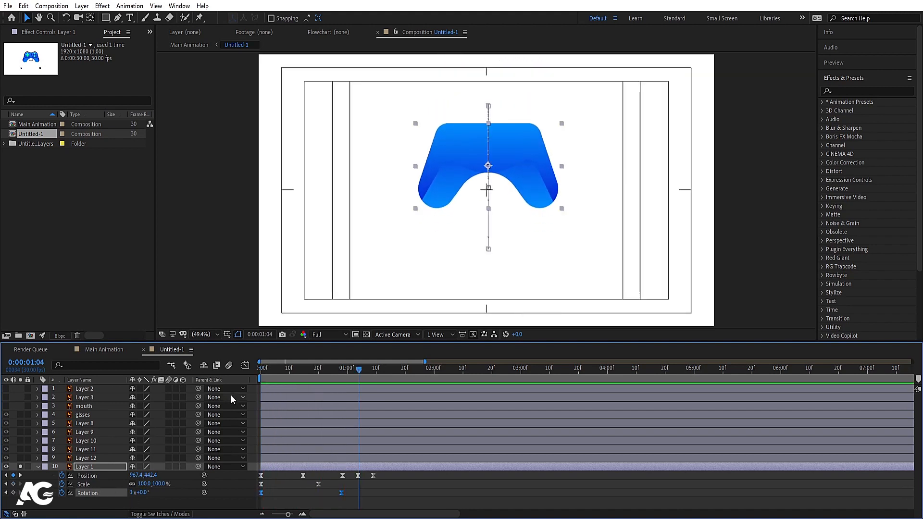
Step: Shape Layer 1's Rotation speed curve for a fast start and a long slow-down, and preview the spin
left_click(246, 366)
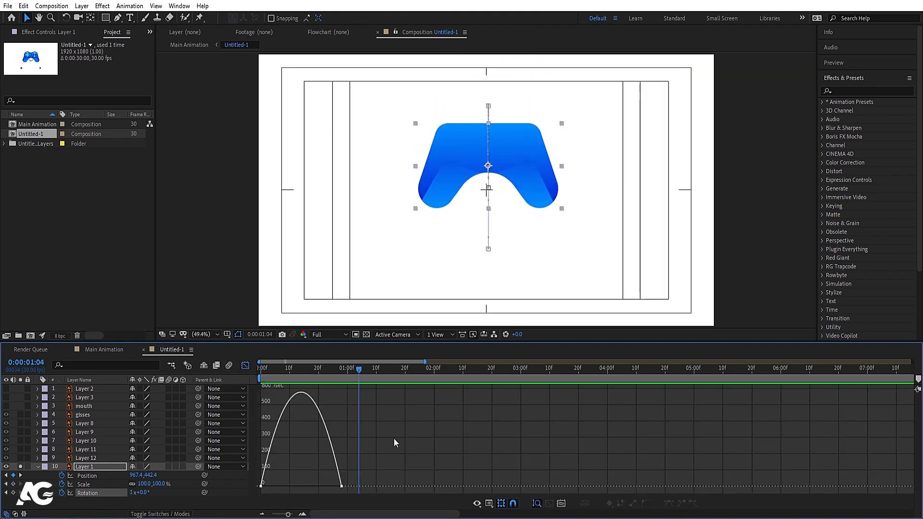
left_click_drag(413, 389, 261, 489)
left_click_drag(327, 484, 290, 484)
key("Home")
left_click(245, 365)
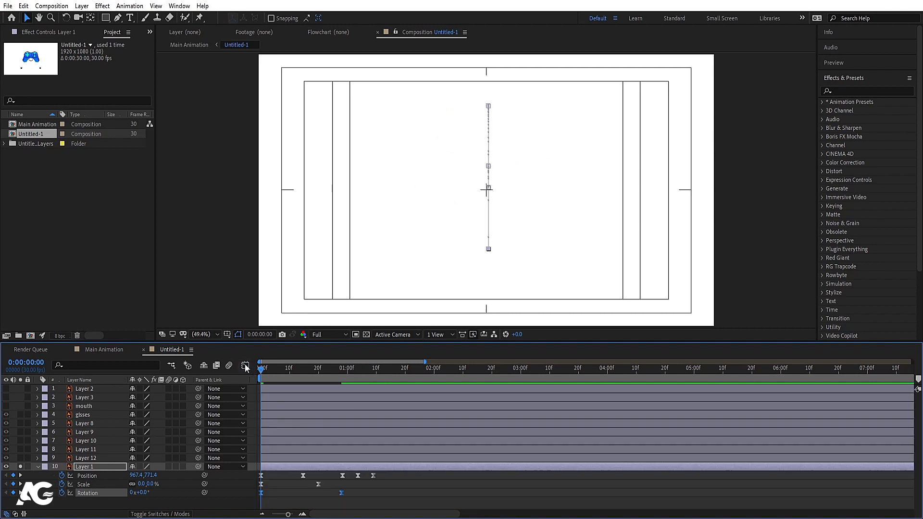
key("space")
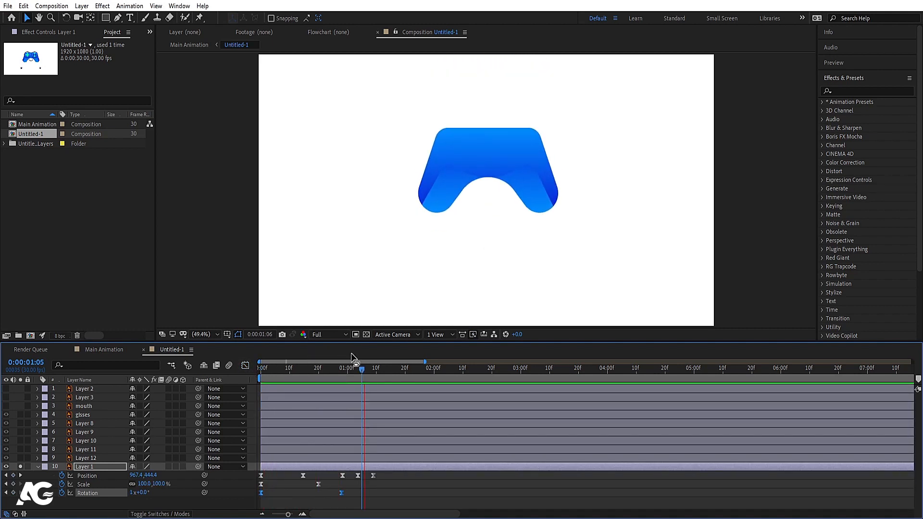
key("space")
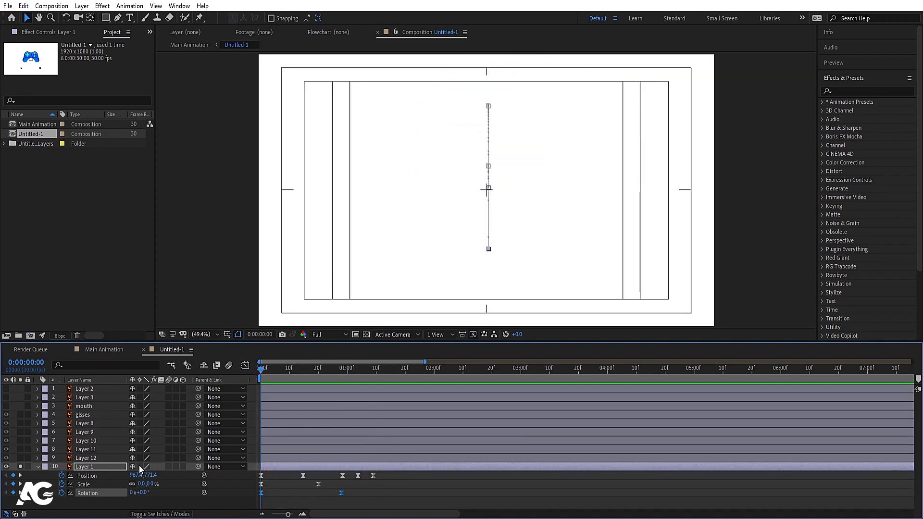
Step: Enable motion blur for Layer 1 and the composition, and preview the blurred jump
left_click(169, 466)
key("space")
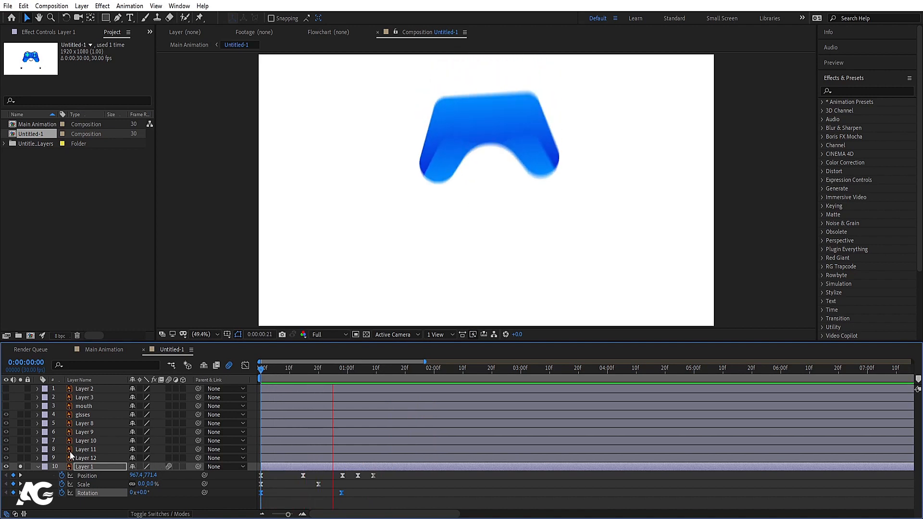
key("space")
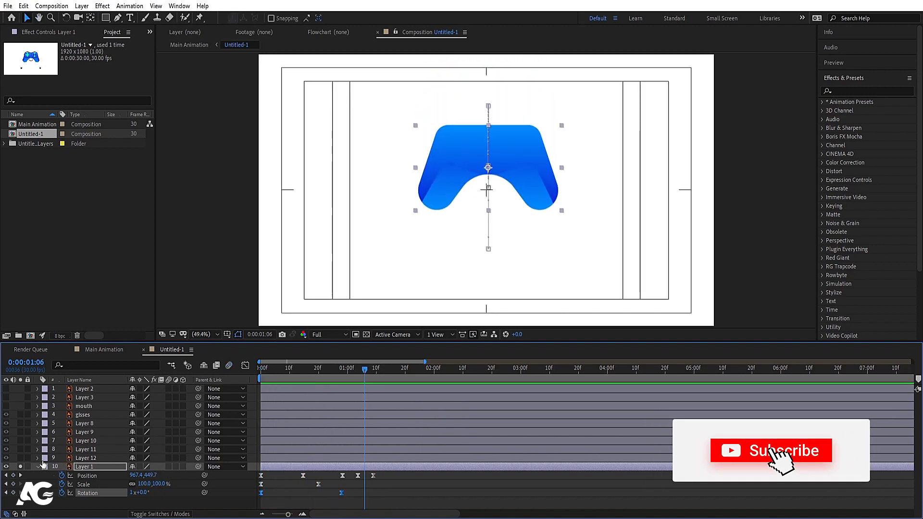
Step: Turn off Solo on Layer 1 and preview the body together with the other controller parts
left_click(20, 467)
key("space")
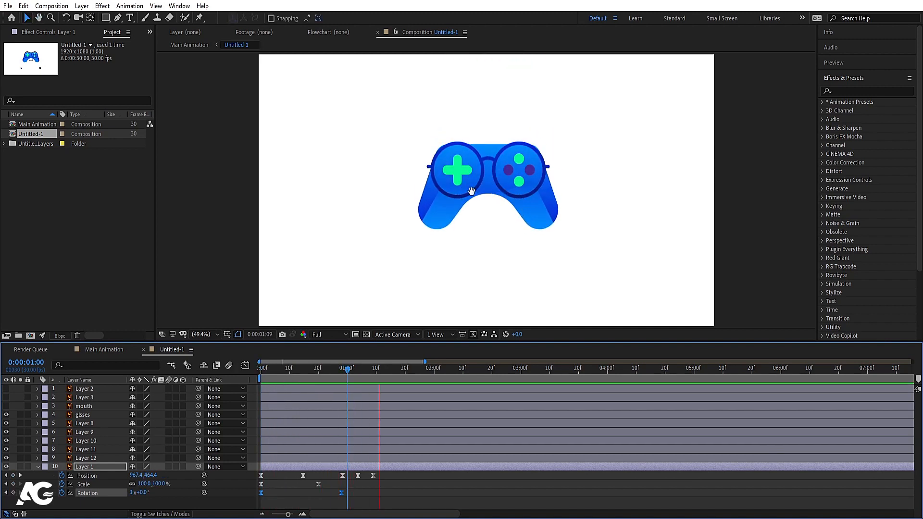
key("space")
Step: Go to 0:26 and move the glsses layer's anchor point to the centre of the lens around the four round buttons
left_click(336, 370)
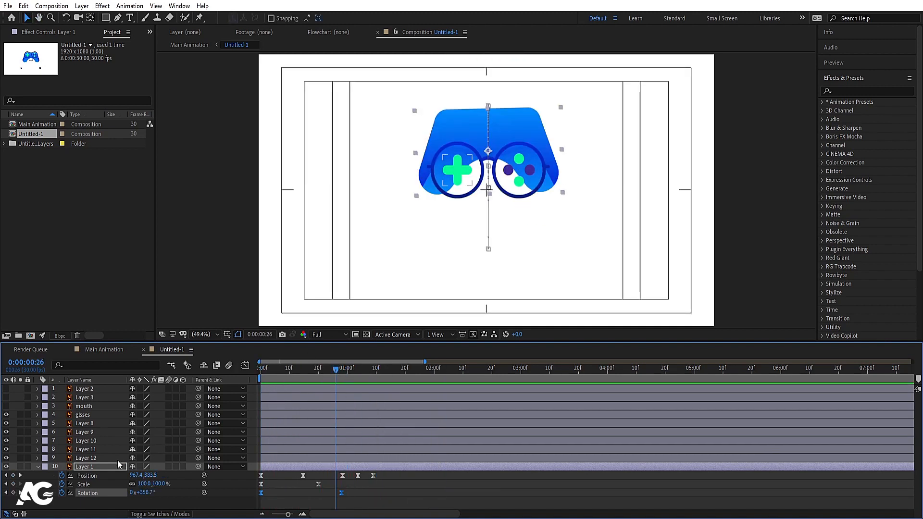
left_click(97, 459)
left_click(93, 450)
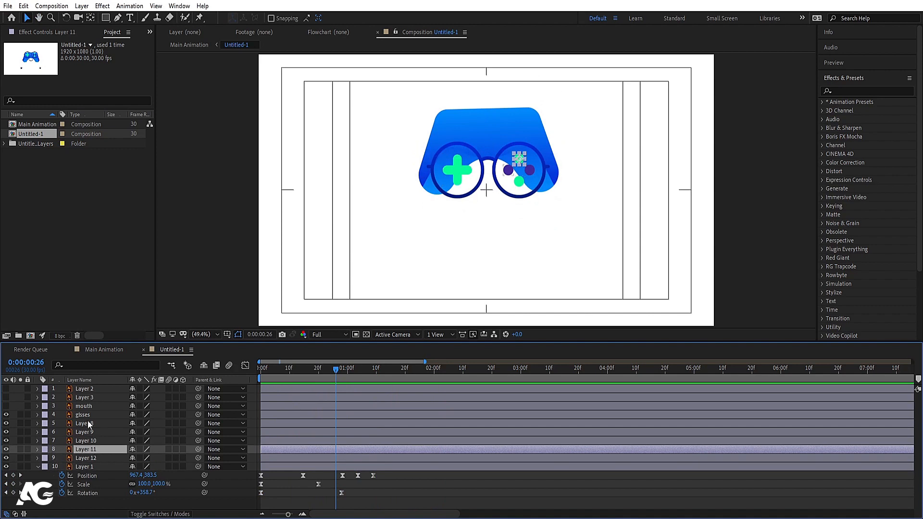
left_click(94, 414)
key("y")
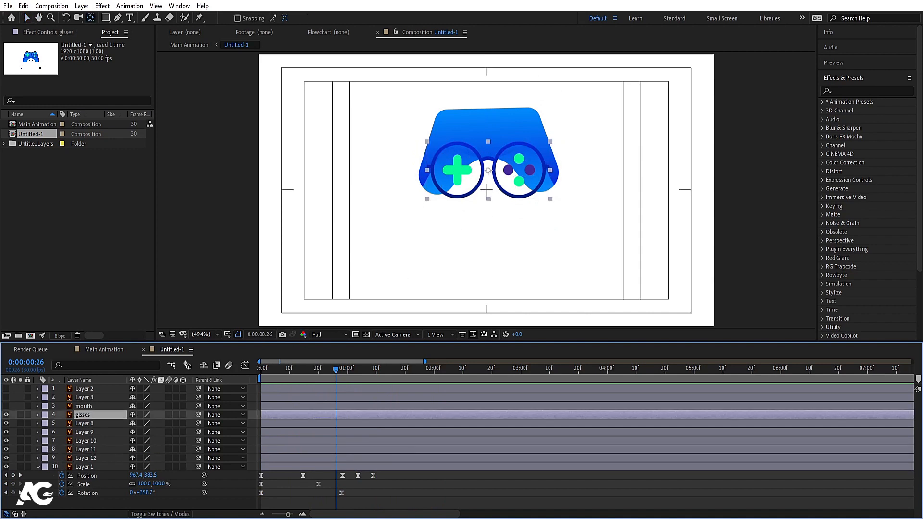
scroll(521, 149, "up", 4)
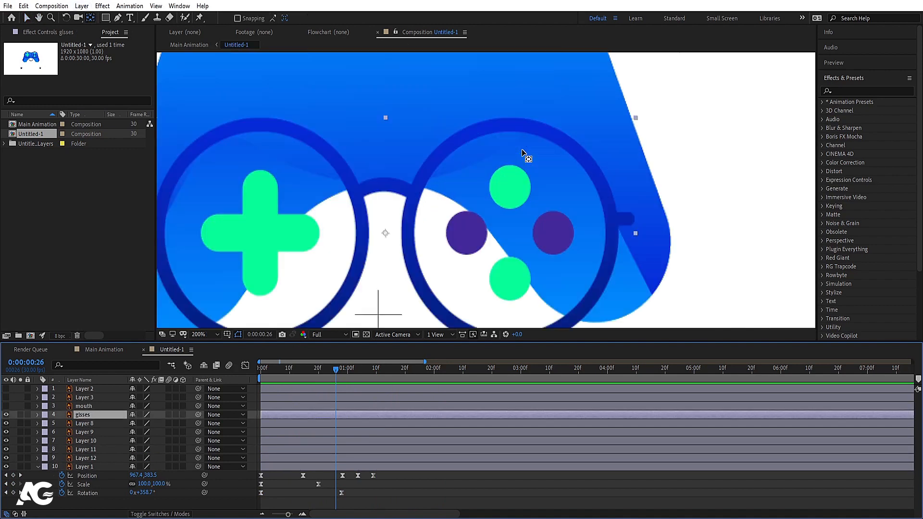
left_click_drag(387, 233, 506, 230)
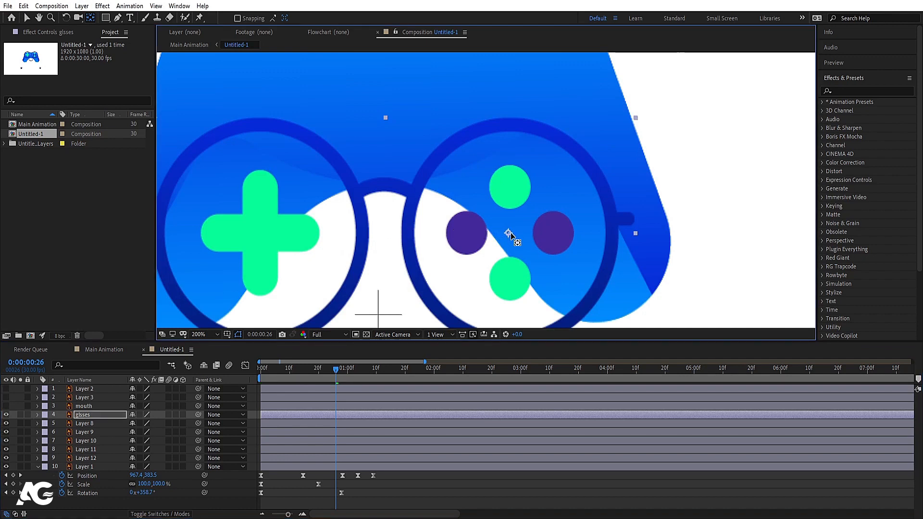
scroll(526, 195, "down", 4)
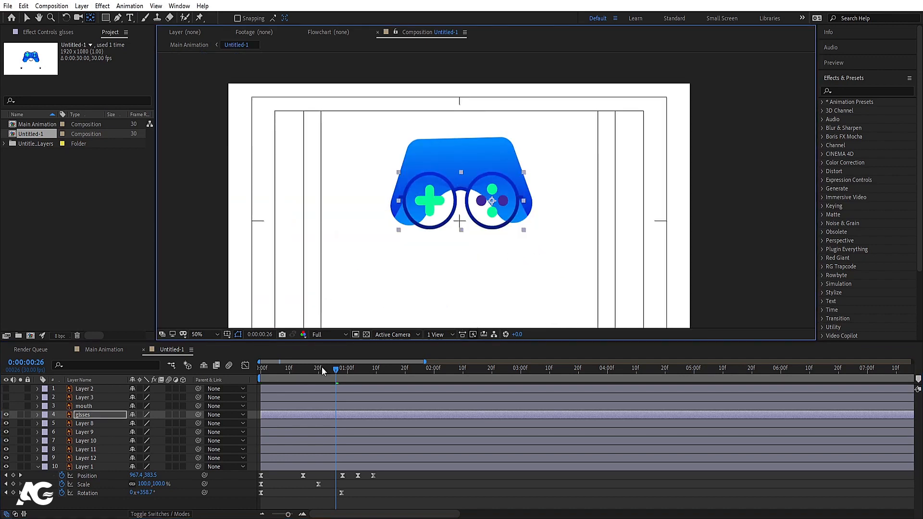
Step: Trim the start of the glsses layer to 0:26 and set its Rotation to 90°
key("alt+bracketleft")
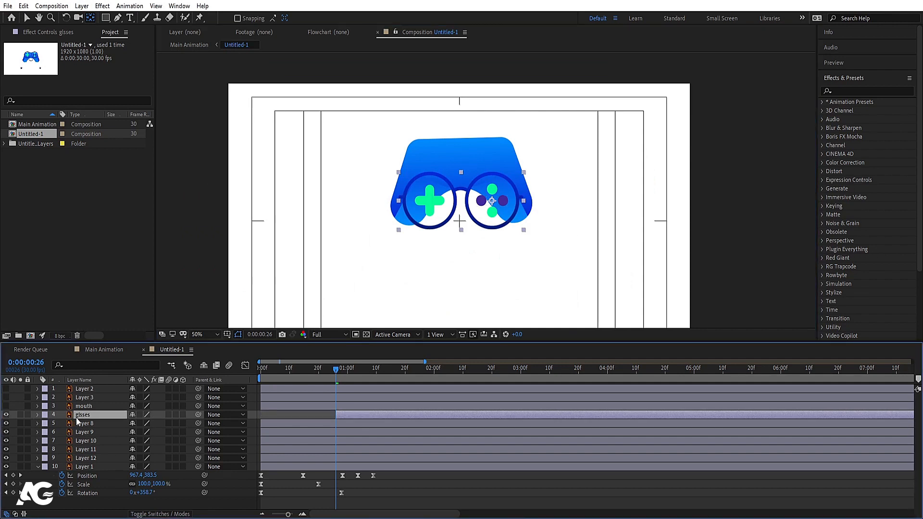
key("p")
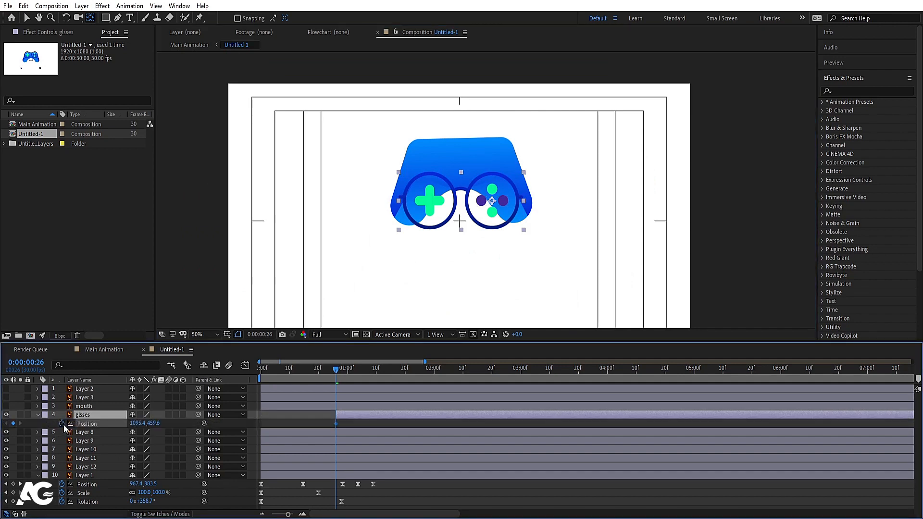
key("r")
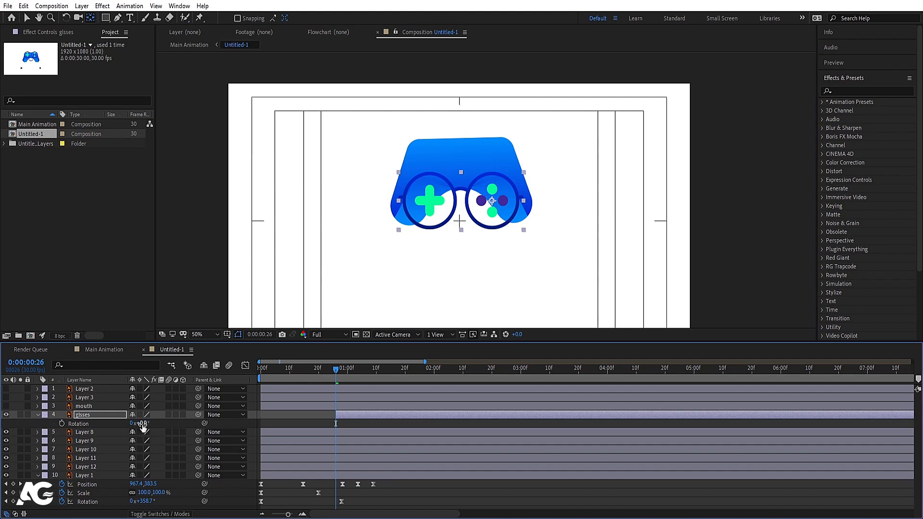
key("Return")
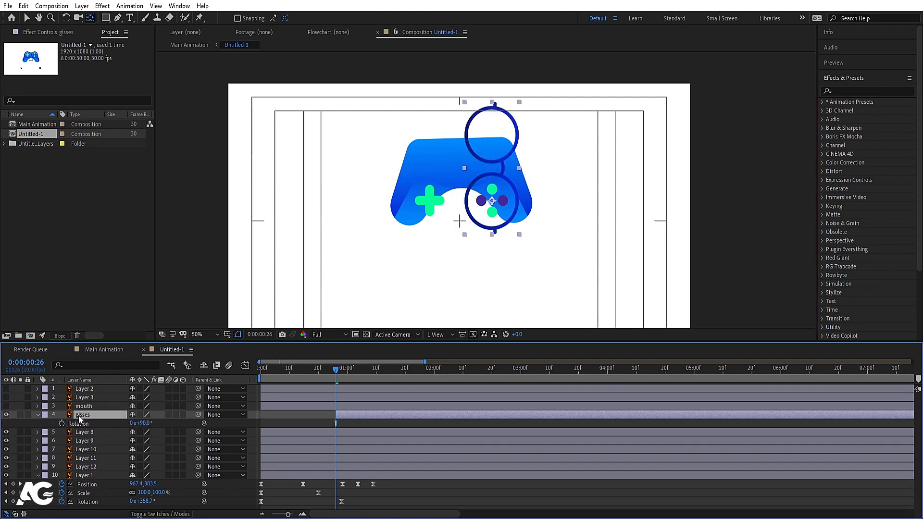
Step: Animate the glsses Position dropping from above the frame, with Y at about -271.4 at 0:26 and 459.6 at 1:17
key("alt+shift+p")
key("space")
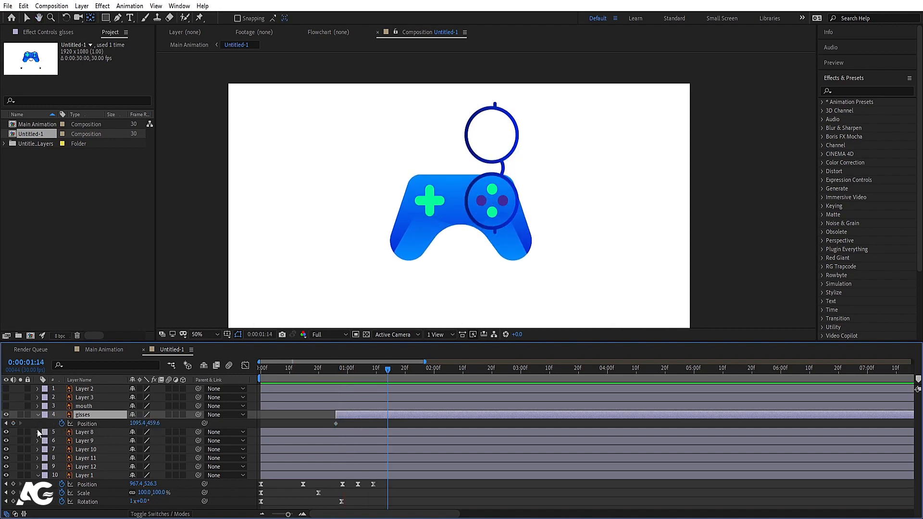
left_click(12, 423)
left_click_drag(397, 374, 335, 382)
left_click_drag(154, 424, 1, 380)
scroll(532, 152, "down", 3)
scroll(509, 160, "up", 2)
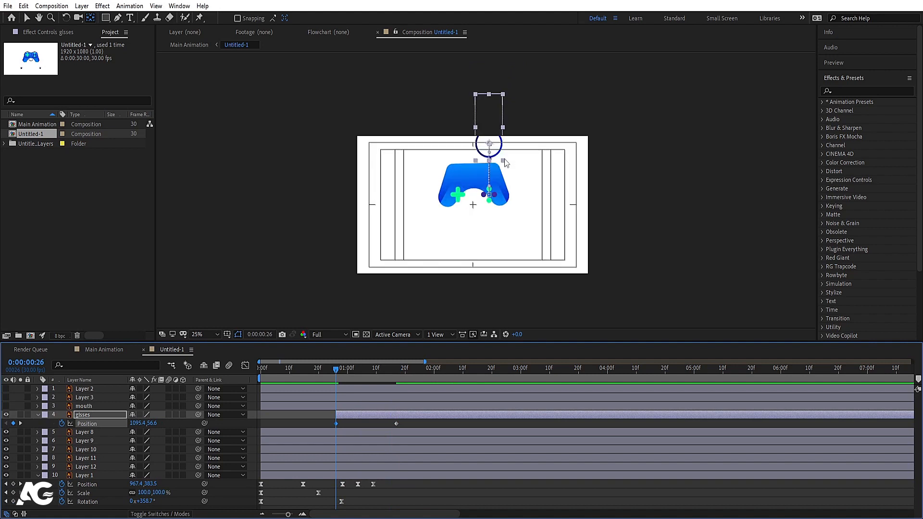
key("v")
left_click_drag(501, 150, 501, 114)
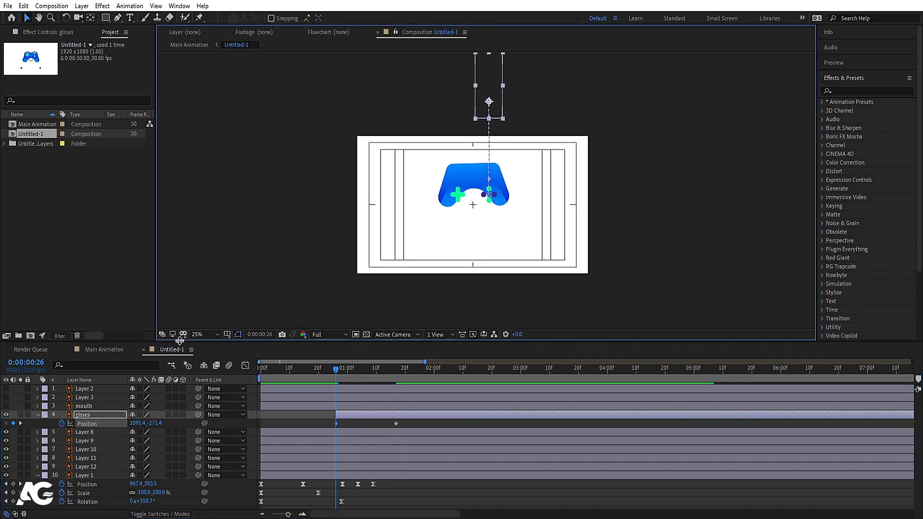
Step: Add a small bounce to the glsses Position, with Y at 413.6 at 1:22 and 459.6 at 1:27, and preview it
key("k")
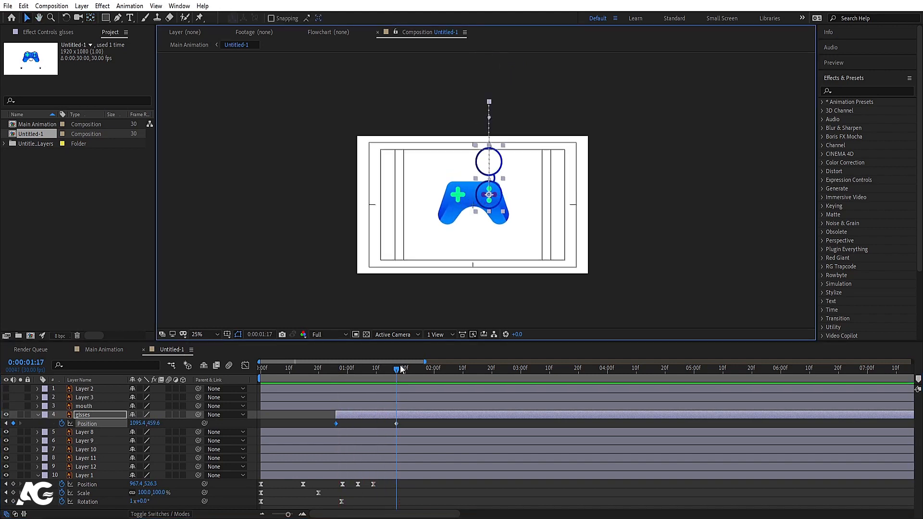
left_click_drag(397, 369, 428, 371)
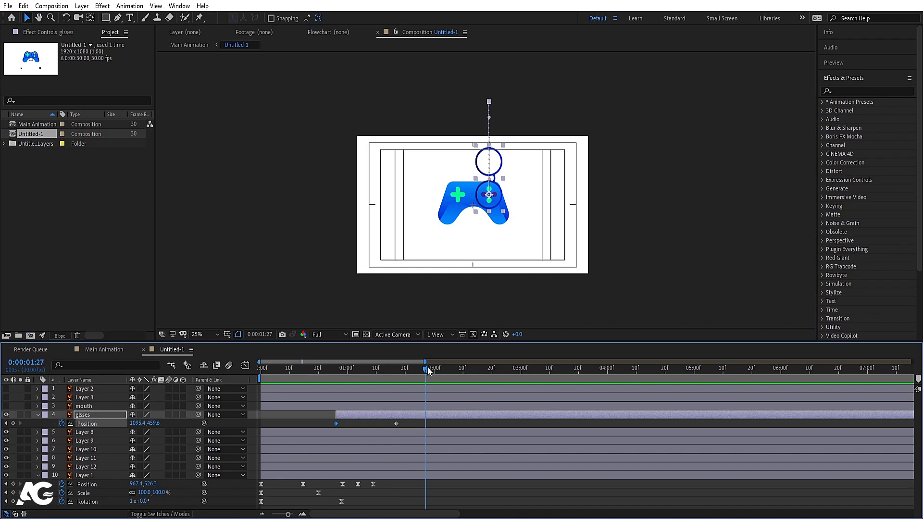
left_click(13, 424)
scroll(510, 168, "up", 2)
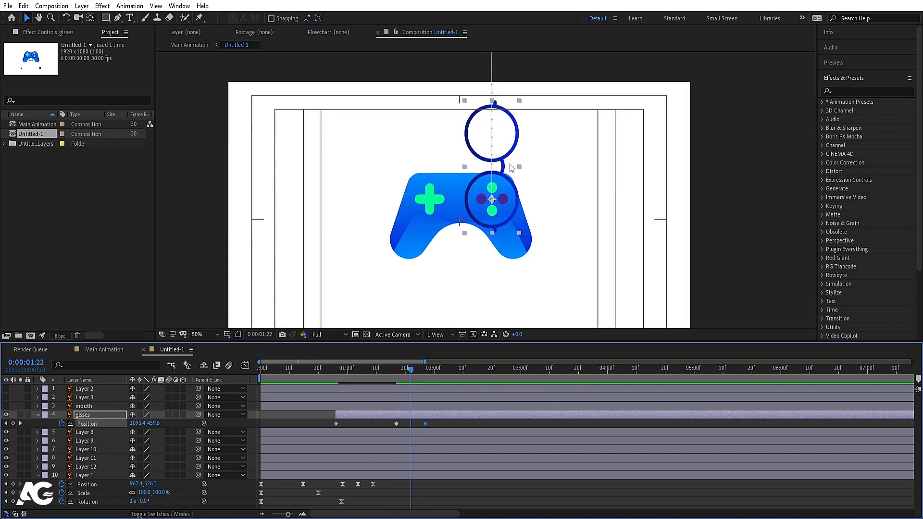
left_click_drag(156, 424, 136, 423)
key("space")
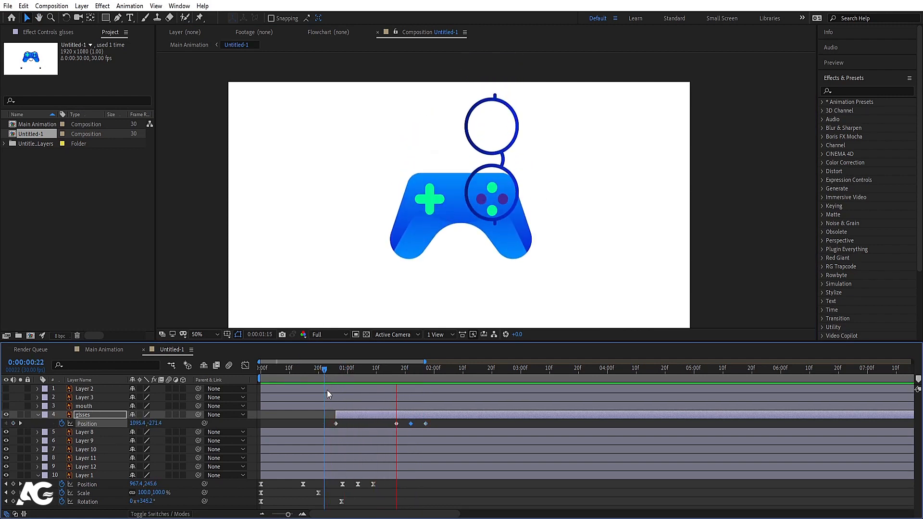
key("space")
Step: Select all Position keyframes of the glsses layer and apply Easy Ease to them
left_click(323, 423)
left_click_drag(427, 423, 428, 424)
key("F9")
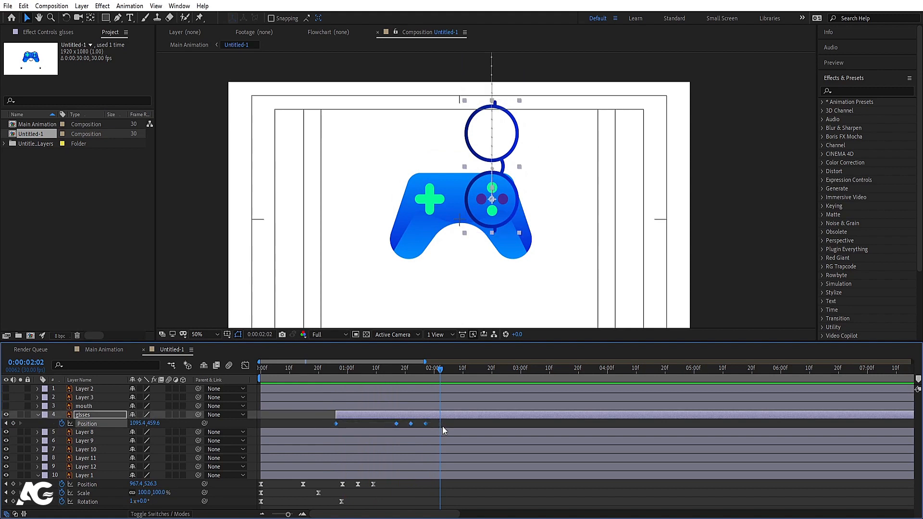
Step: Shape the glsses Position speed curve with sharp peaks before the first landing and at both ends of the bounce, and preview it
left_click(247, 367)
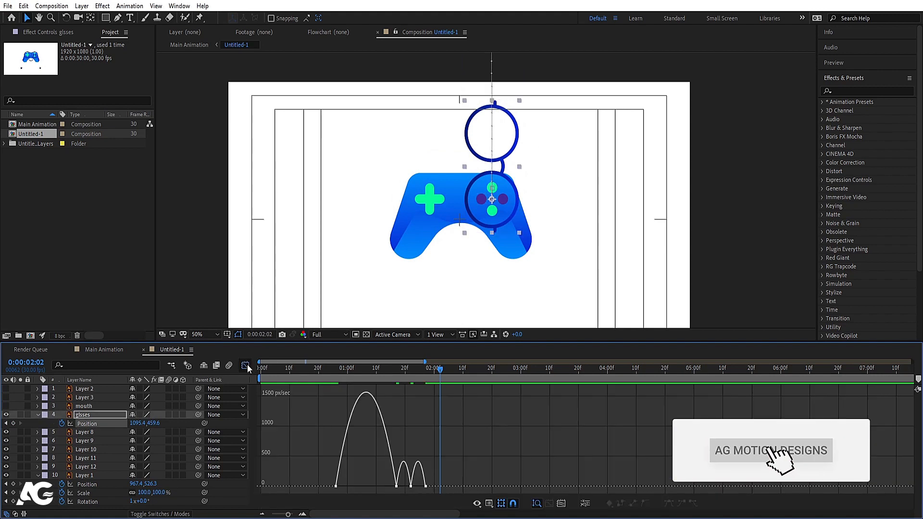
key("equal")
left_click_drag(371, 515, 354, 516)
left_click_drag(331, 437, 522, 493)
key("equal")
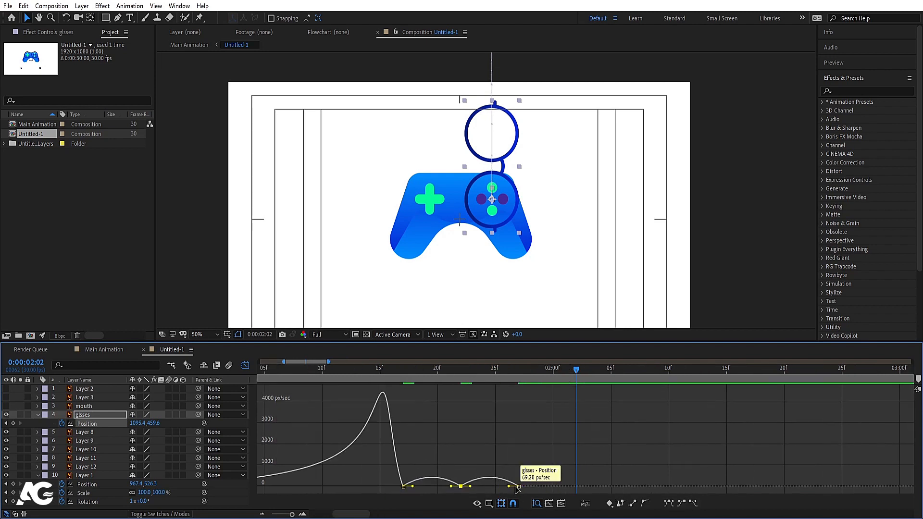
left_click_drag(450, 487, 516, 488)
left_click_drag(411, 481, 394, 496)
left_click_drag(412, 486, 407, 486)
key("space")
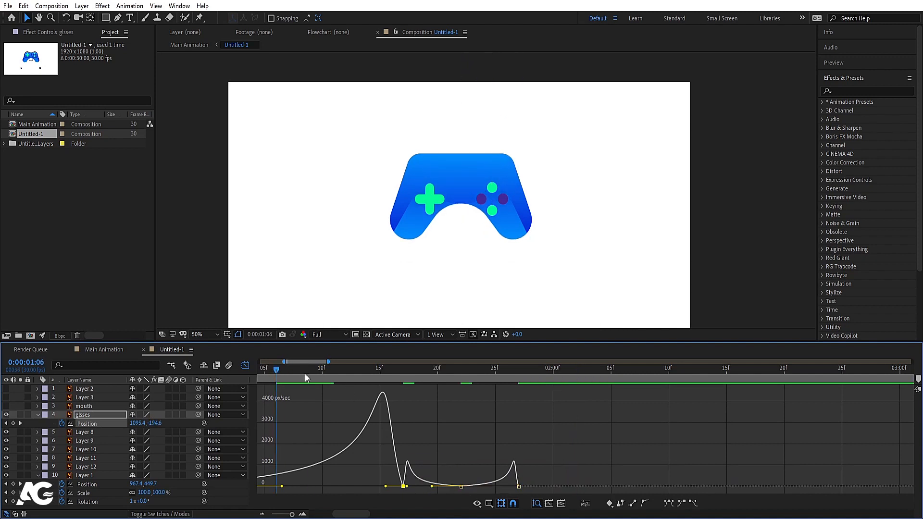
key("space")
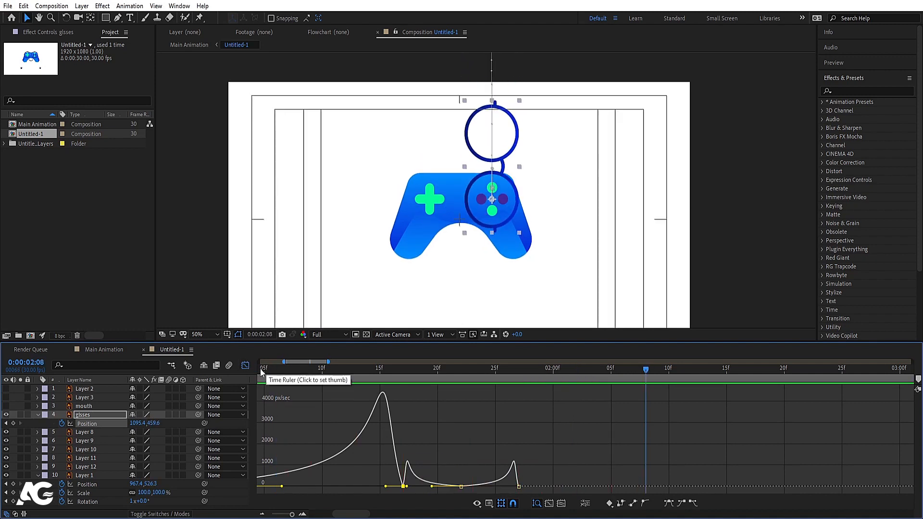
Step: Leave the speed curve view and start Rotation keyframing on the glsses layer at 1:22
left_click(246, 366)
left_click(425, 378)
left_click_drag(431, 391, 463, 391)
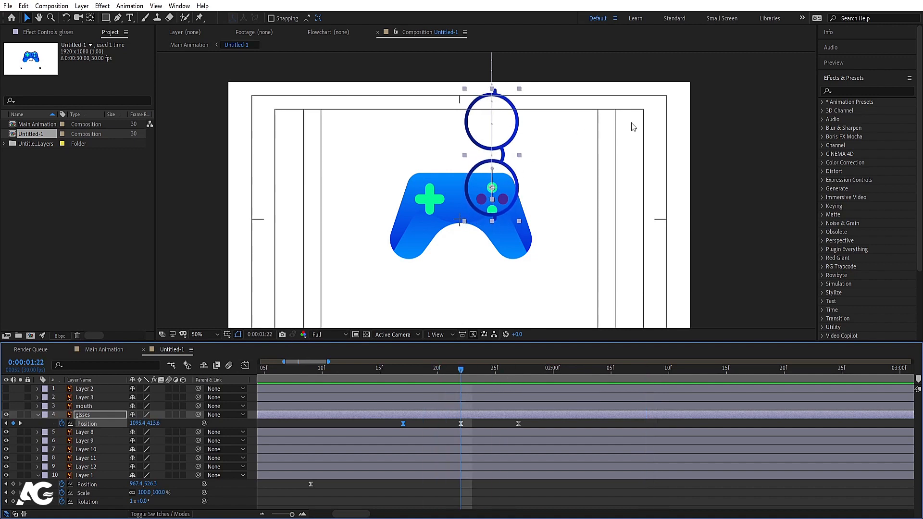
key("r")
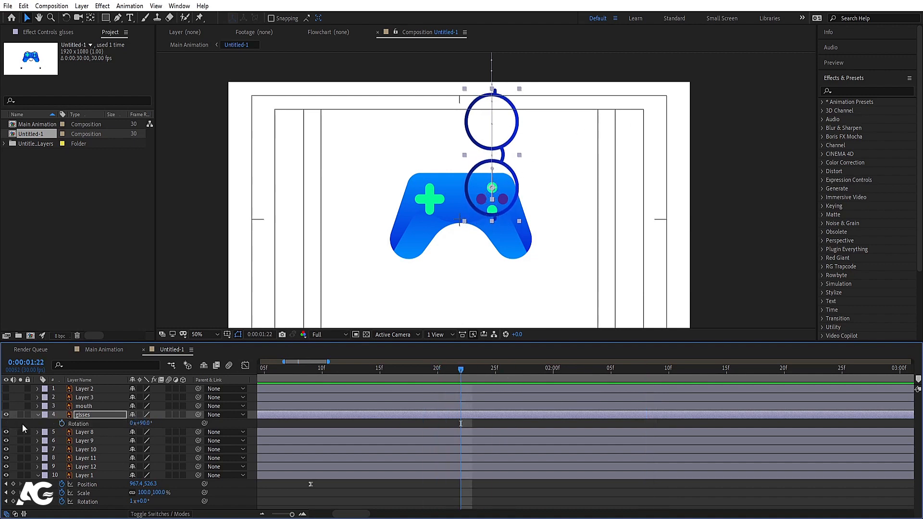
left_click(62, 423)
Step: Set the glsses Rotation to 0° at 2:13 and preview the swing
key("k")
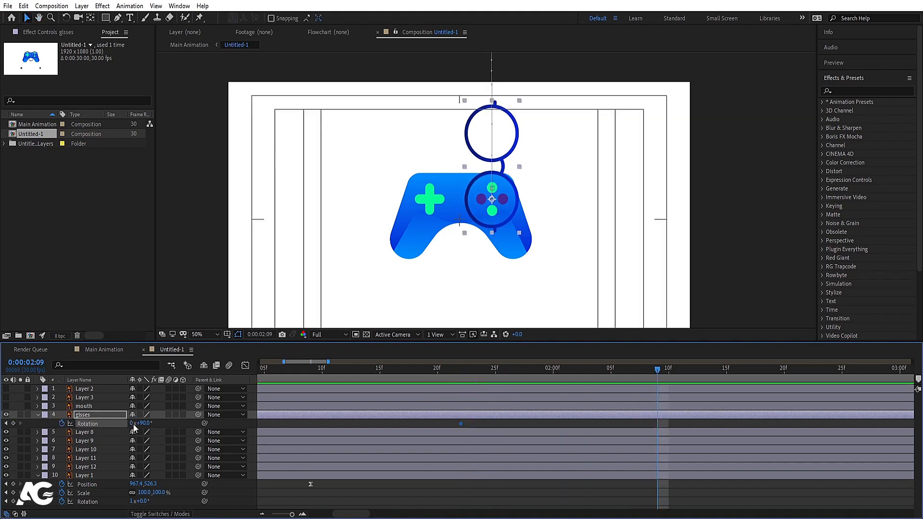
key("Page_Down")
key("Page_Down")
key("Page_Down")
key("Page_Down")
left_click(140, 423)
type("0")
key("Return")
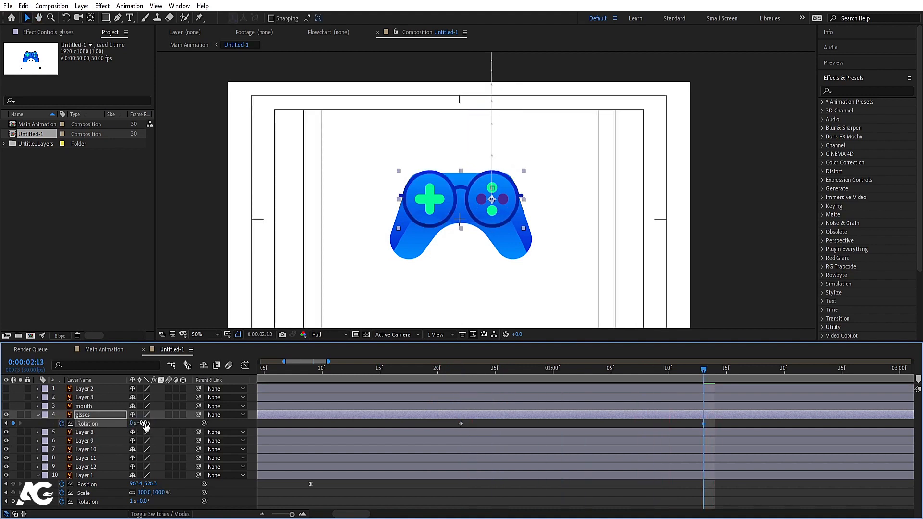
key("space")
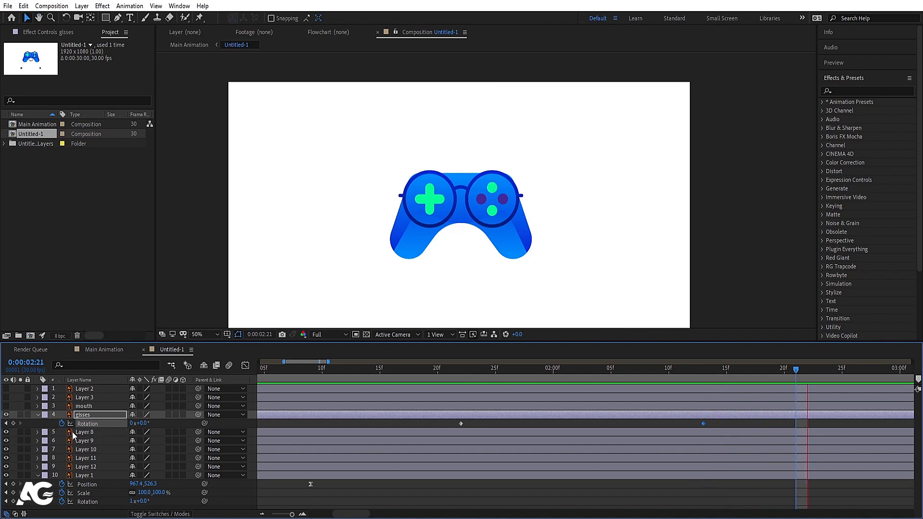
Step: Add a small rebound to the glsses Rotation, with 10° at 2:19 and 0° at 2:26
left_click(13, 423)
key("Page_Up")
key("Page_Up")
key("Page_Up")
key("Page_Up")
key("Page_Up")
key("Page_Up")
key("Page_Up")
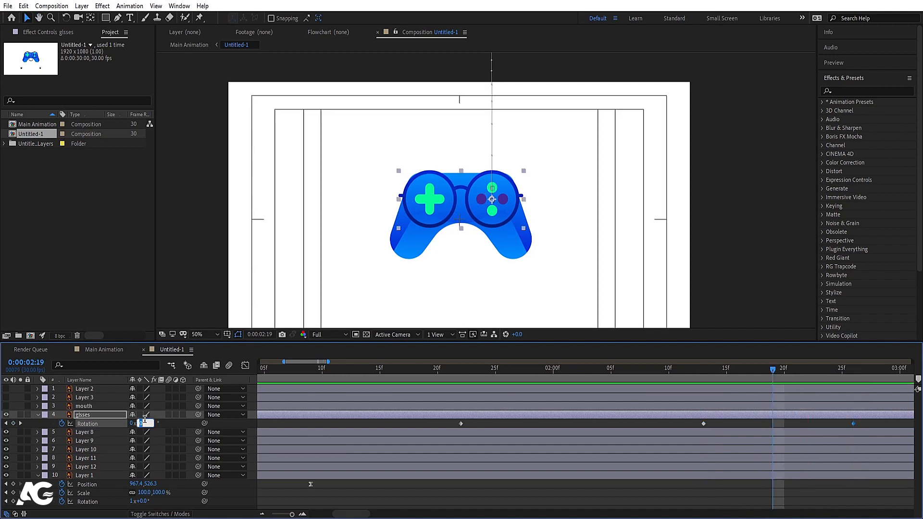
key("Return")
Step: Apply Easy Ease to all Rotation keyframes of the glsses layer and return to 1:22
left_click(99, 422)
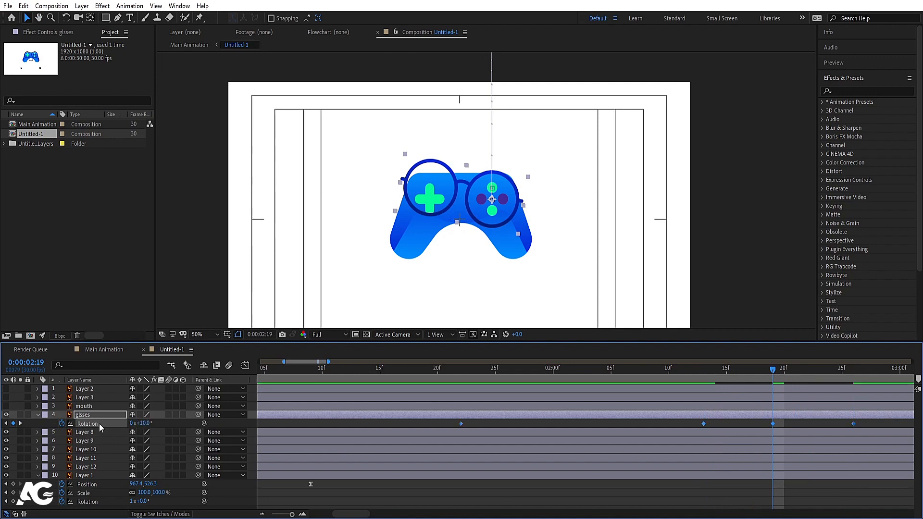
key("F9")
left_click(462, 371)
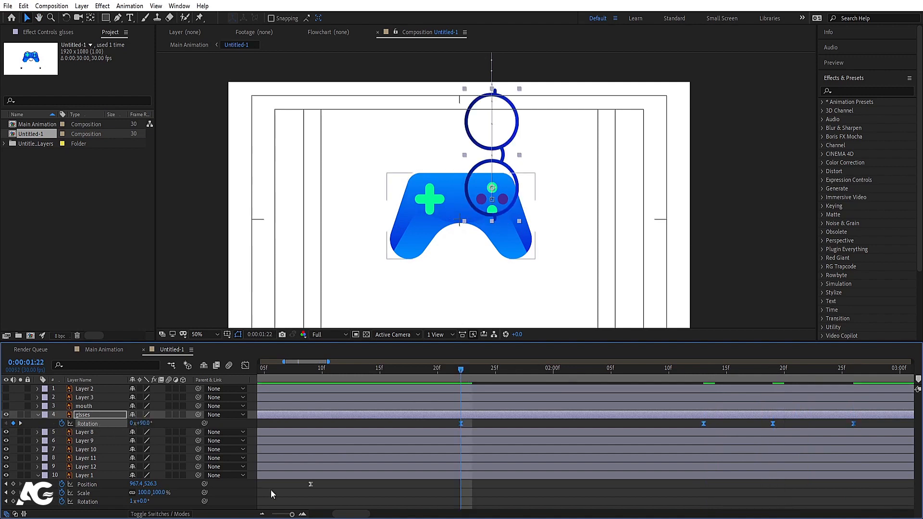
Step: Shape the glsses Rotation speed curve with sharp peaks around the first landing and at the rebound's end, and preview it
left_click(245, 366)
scroll(497, 434, "down", 3, "alt")
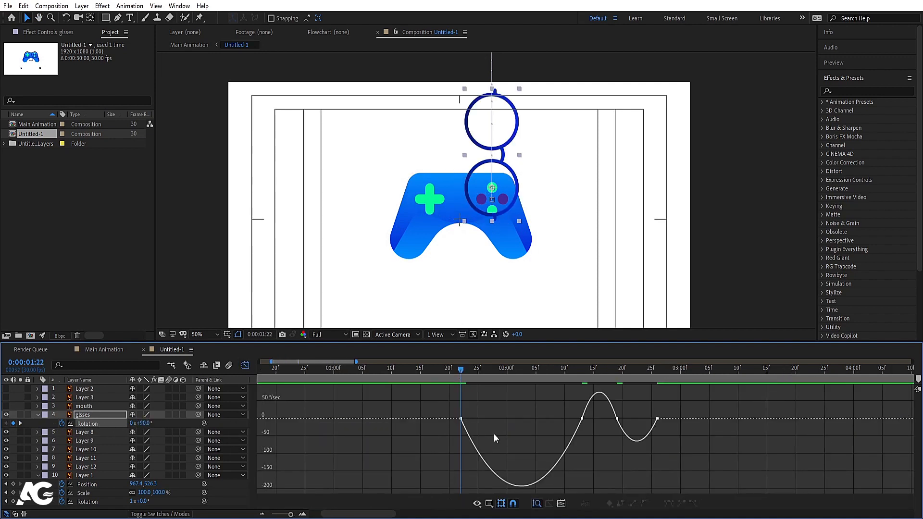
left_click_drag(495, 406, 574, 404)
left_click_drag(629, 425, 656, 419)
left_click(582, 417)
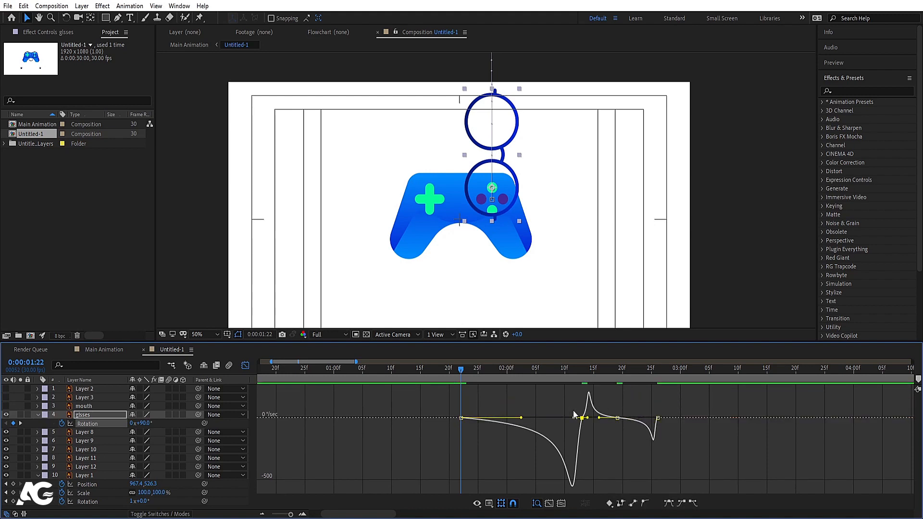
left_click_drag(591, 418, 585, 418)
key("space")
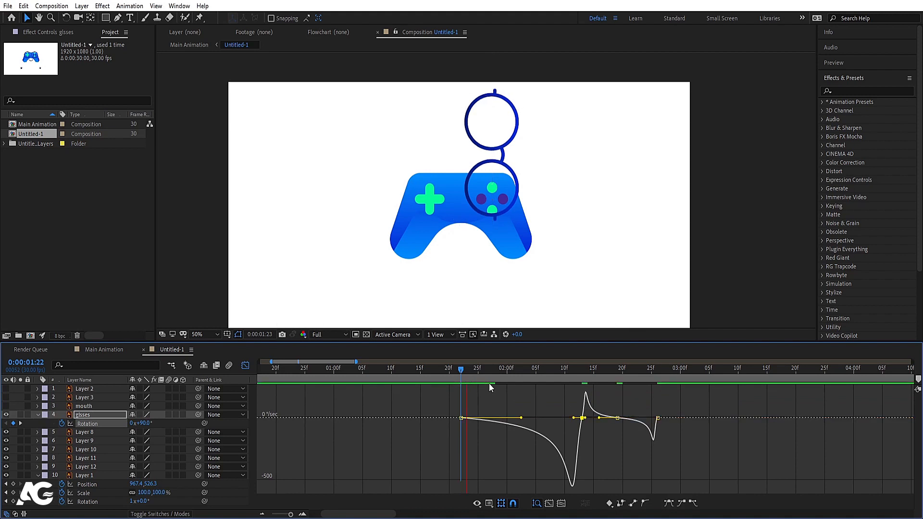
key("space")
left_click(245, 365)
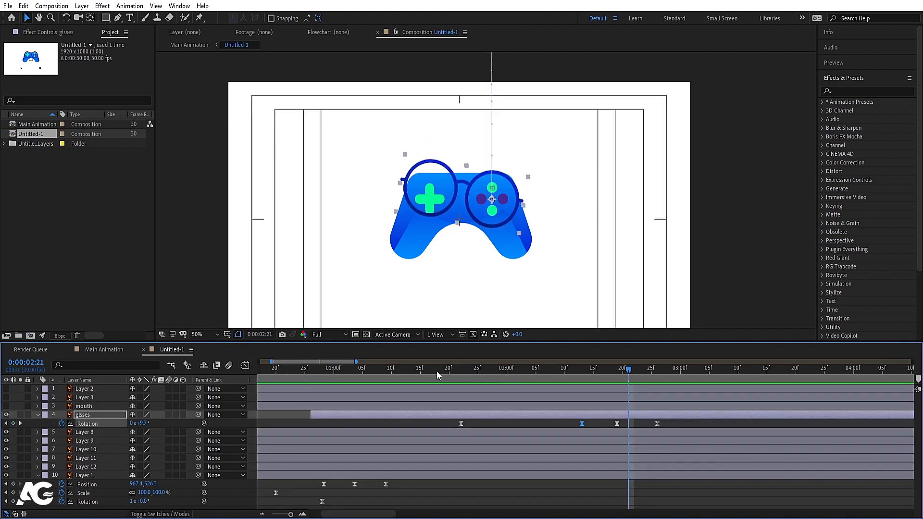
Step: Preview the glasses' drop and rotation from 0:28, then play the whole animation from the first frame
left_click_drag(437, 371, 328, 381)
key("space")
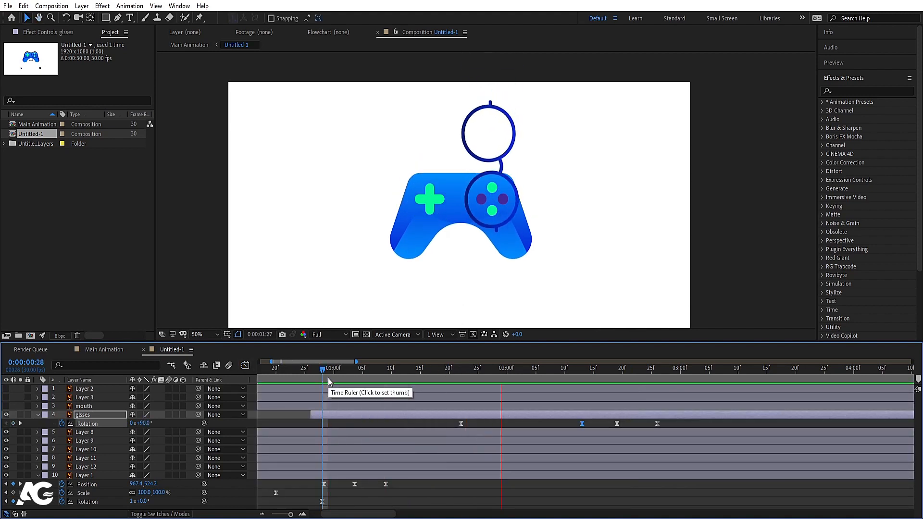
key("space")
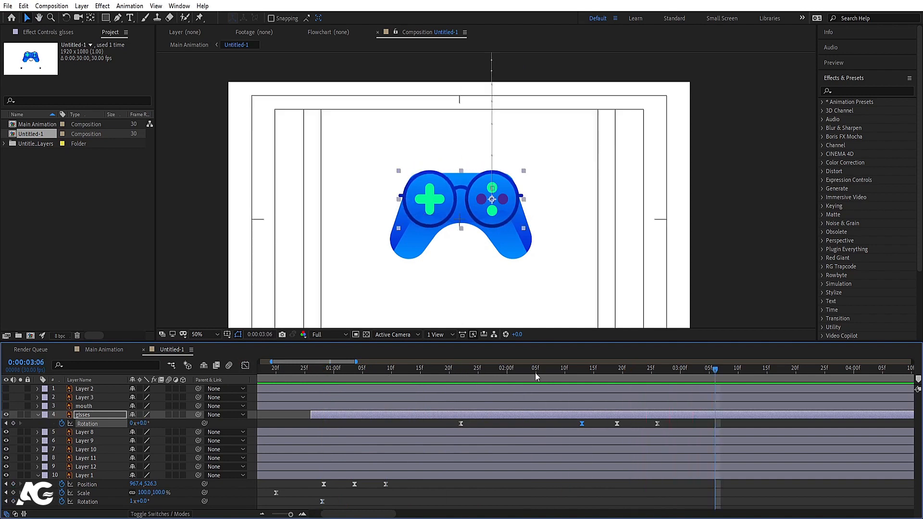
scroll(538, 373, "down", 3)
left_click_drag(520, 373, 254, 373)
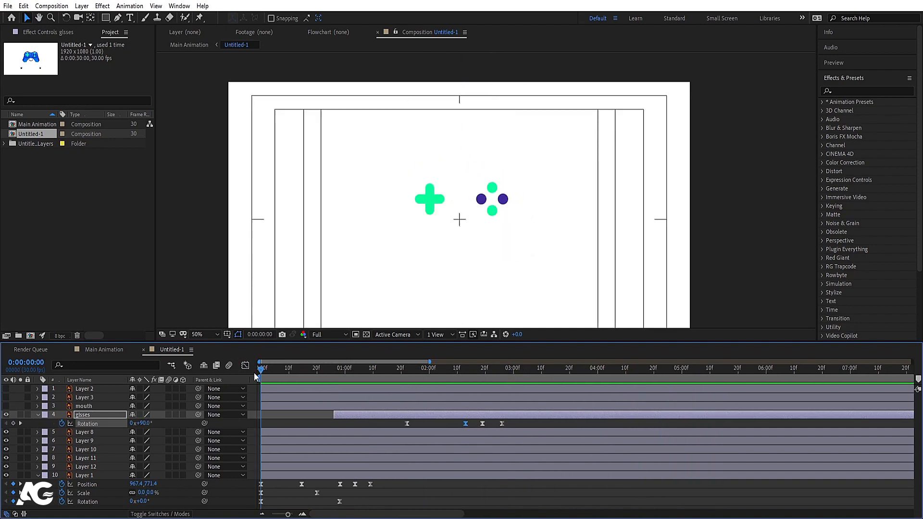
key("space")
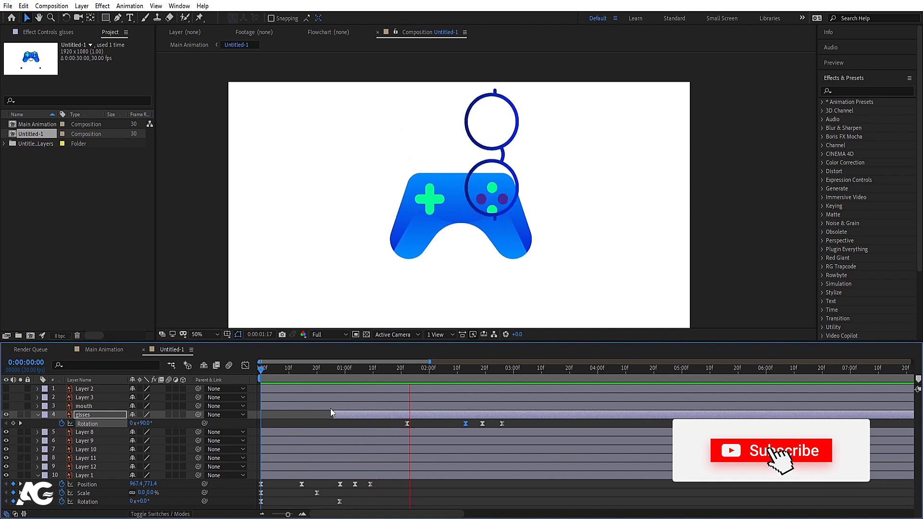
Step: Shift the glsses layer so that it starts at 0:14, and preview the new timing
left_click_drag(337, 369, 299, 370)
key("bracketleft")
key("space")
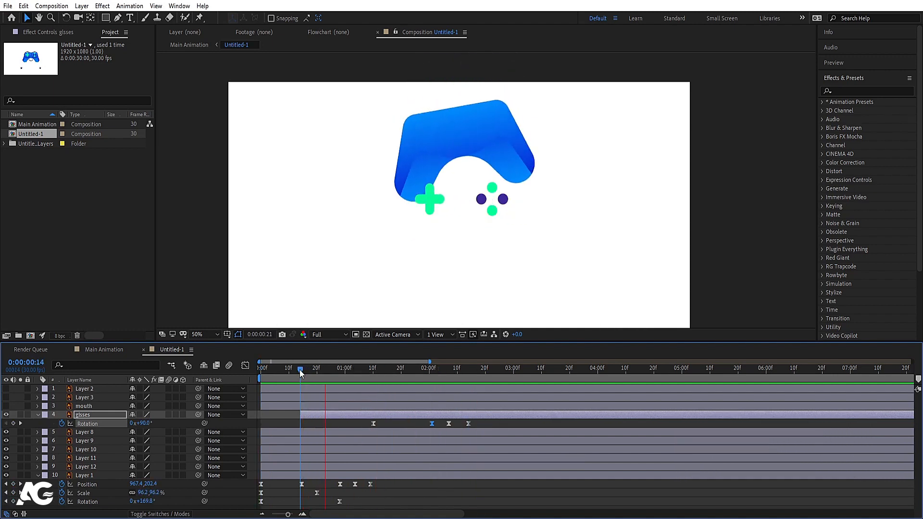
key("space")
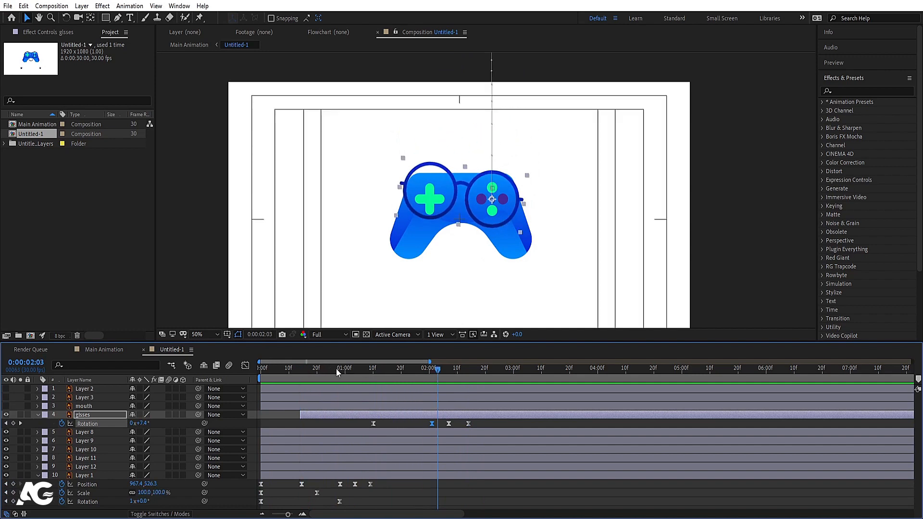
left_click_drag(336, 368, 162, 384)
key("space")
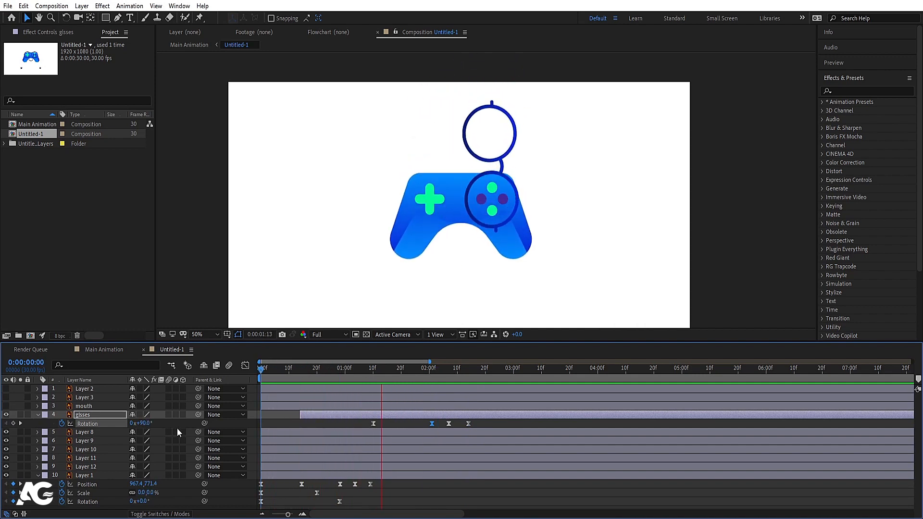
key("space")
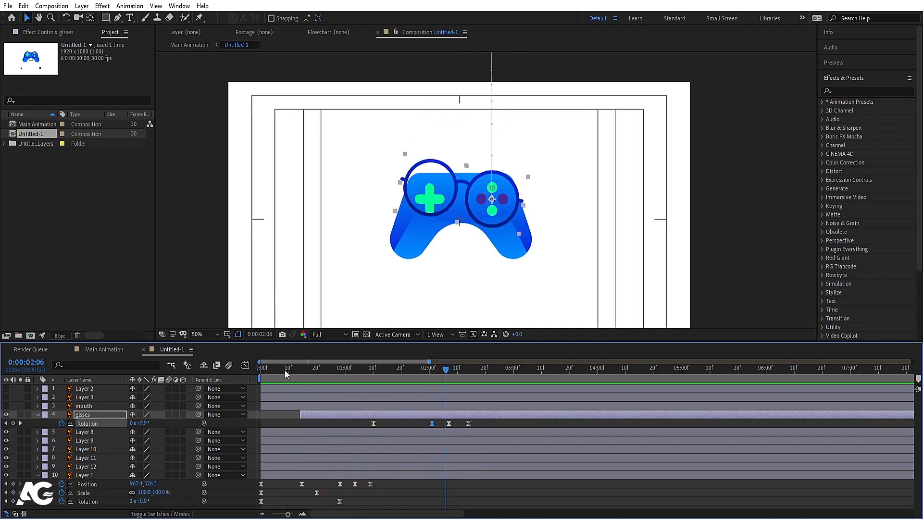
left_click_drag(285, 374, 269, 375)
key("space")
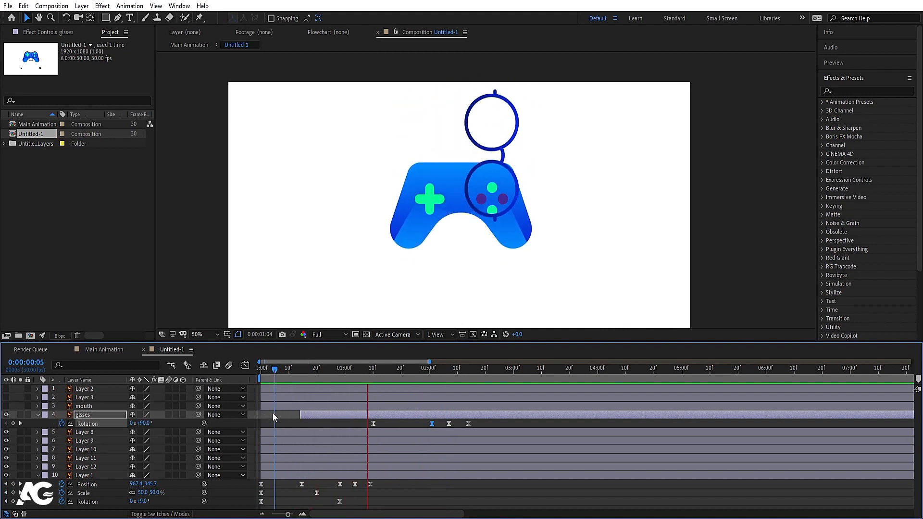
key("space")
Step: At 2:14, draw an ellipse filling the glasses' left lens on a new shape layer and center its anchor point
left_click(398, 428)
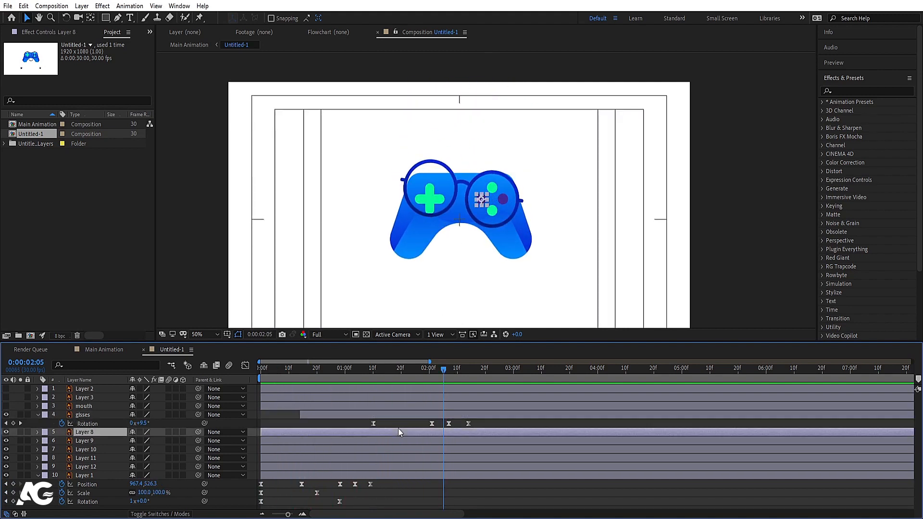
key("k")
key("k")
left_click(394, 423)
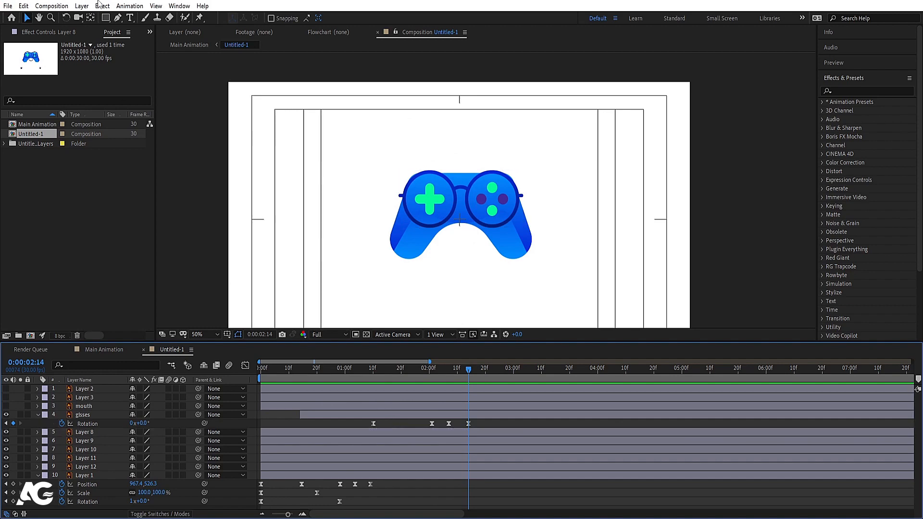
left_click_drag(107, 18, 135, 39)
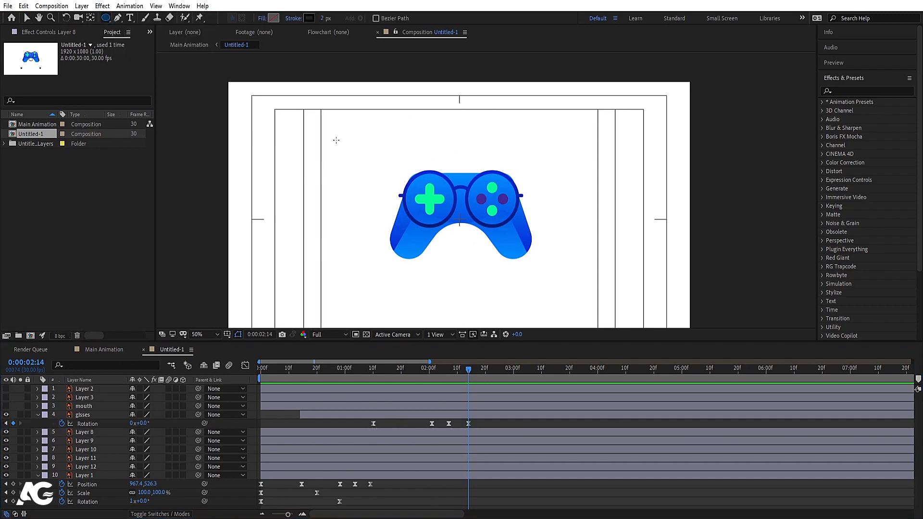
scroll(462, 220, "up", 4)
scroll(339, 163, "down", 2)
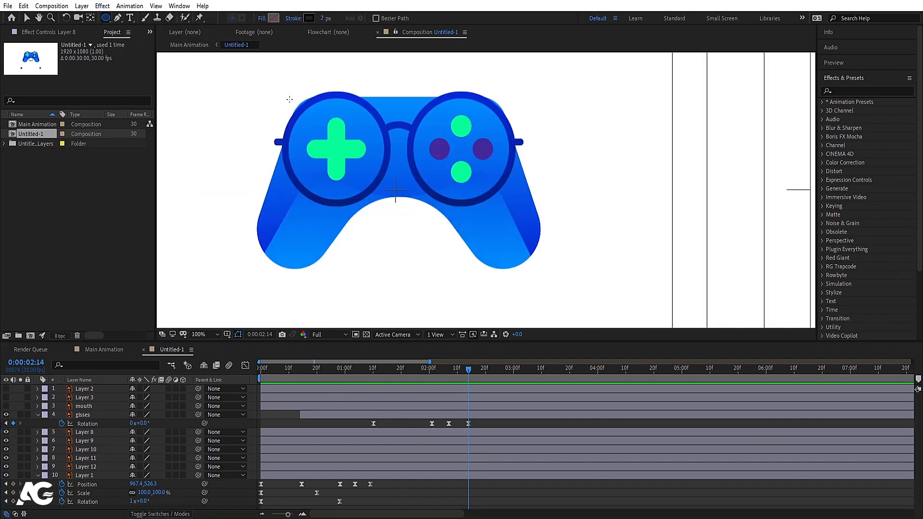
mouse_move(289, 100)
left_mouse_down()
mouse_move(378, 194)
mouse_move(381, 176)
left_mouse_up()
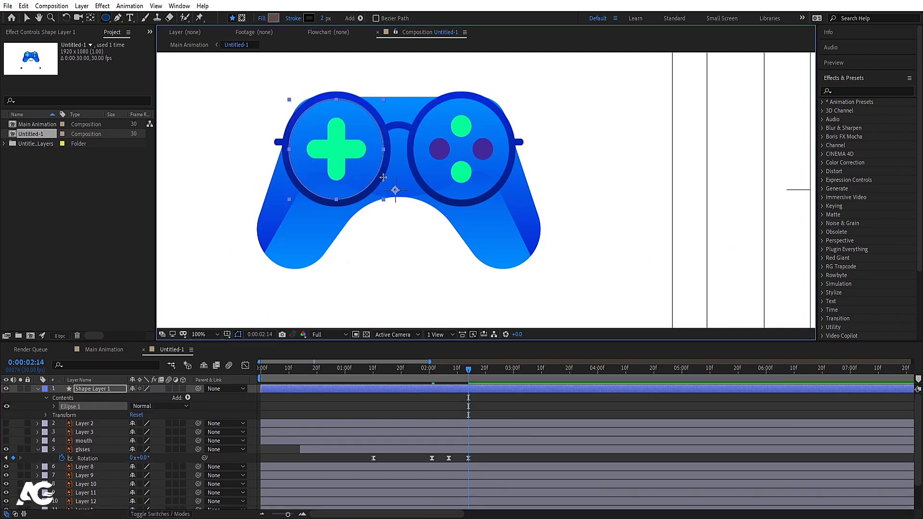
key("ctrl+alt+Home")
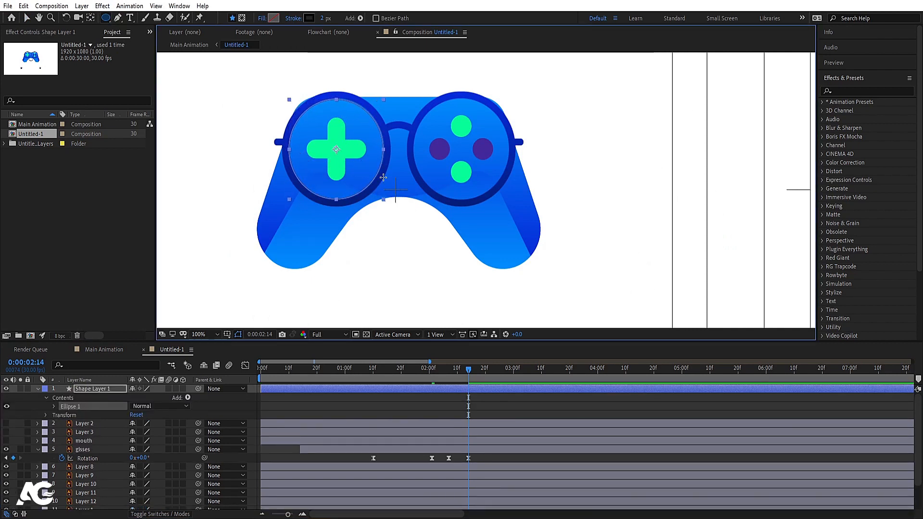
Step: Duplicate the lens ellipse layer Shape Layer 1 and hide the copy
left_click(93, 390)
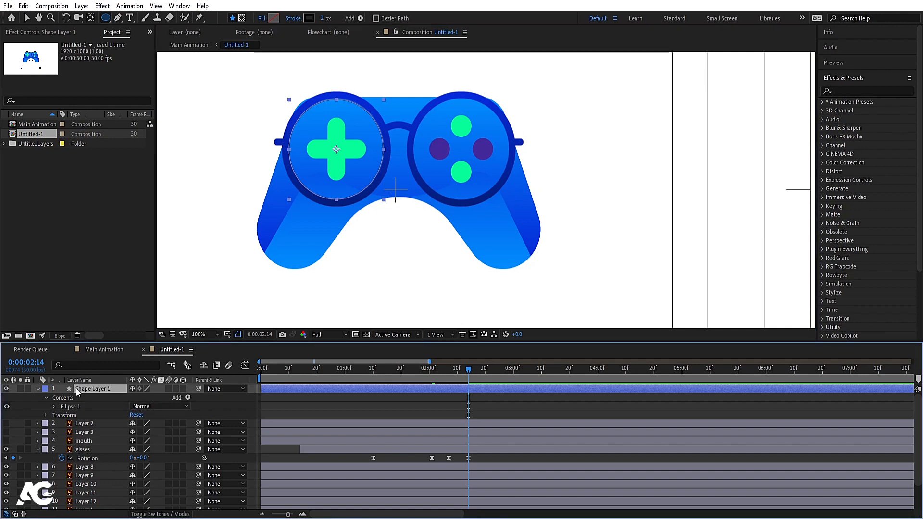
key("ctrl+d")
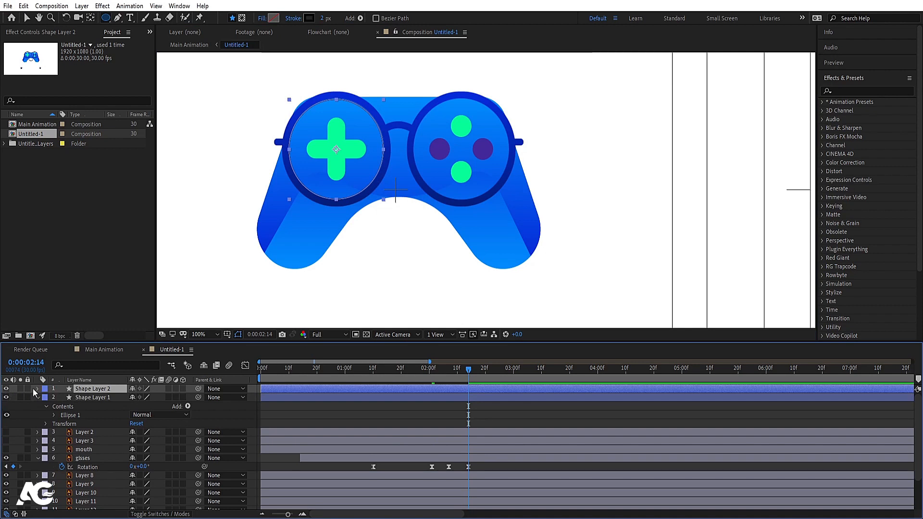
left_click(6, 389)
Step: Give the ellipse on Shape Layer 1 a solid red fill, FF0000
left_click(87, 398)
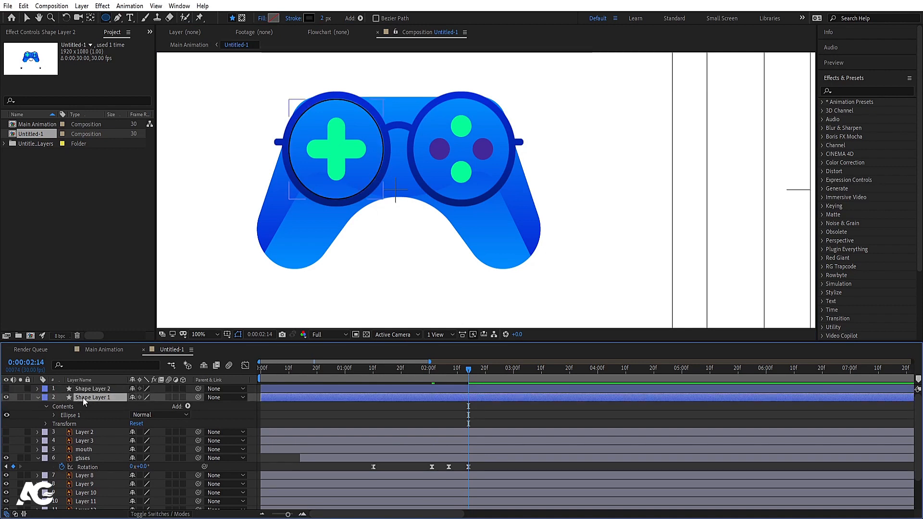
left_click(272, 18)
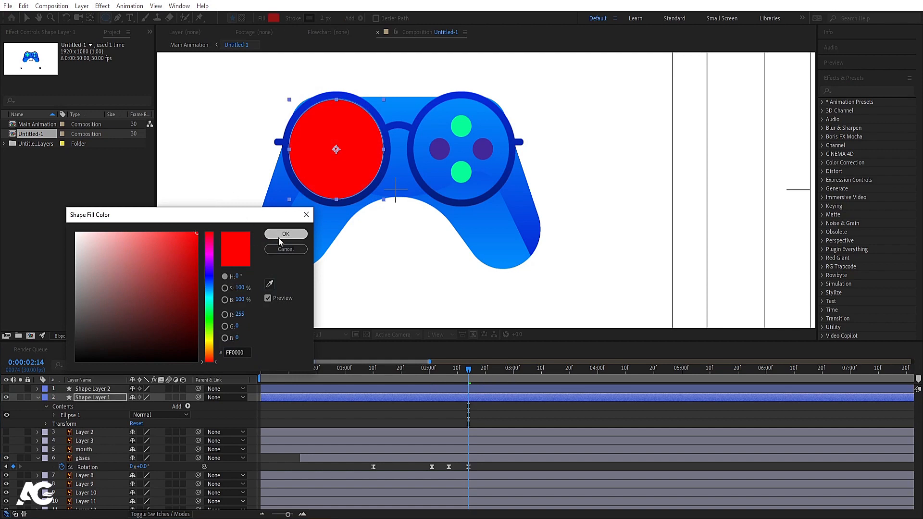
left_click(285, 234)
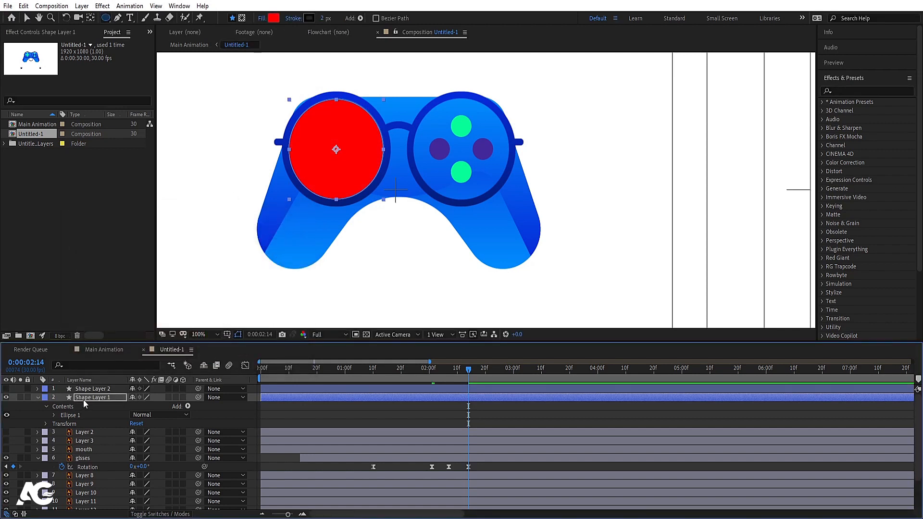
Step: Place Shape Layer 1 directly above the glsses layer, parent it to glsses, and check its motion at 1:19
left_click_drag(83, 400, 111, 454)
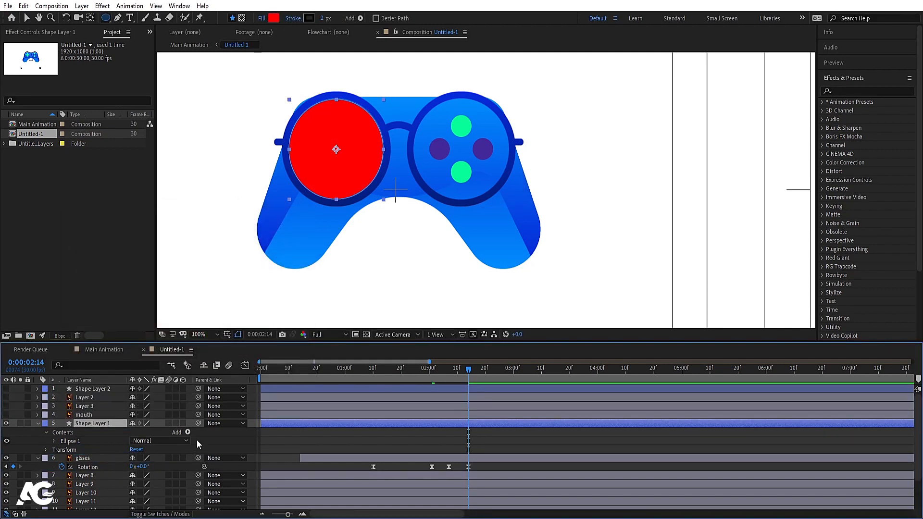
left_click_drag(198, 425, 82, 458)
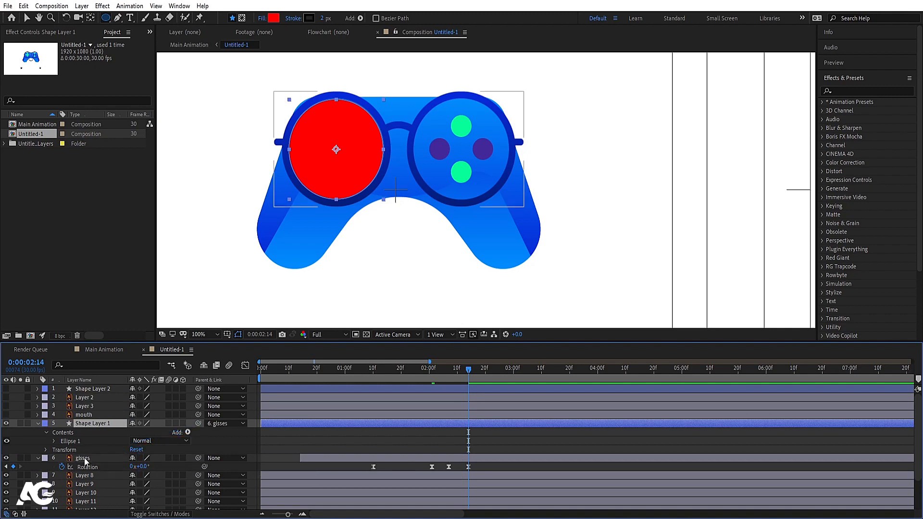
left_click(398, 378)
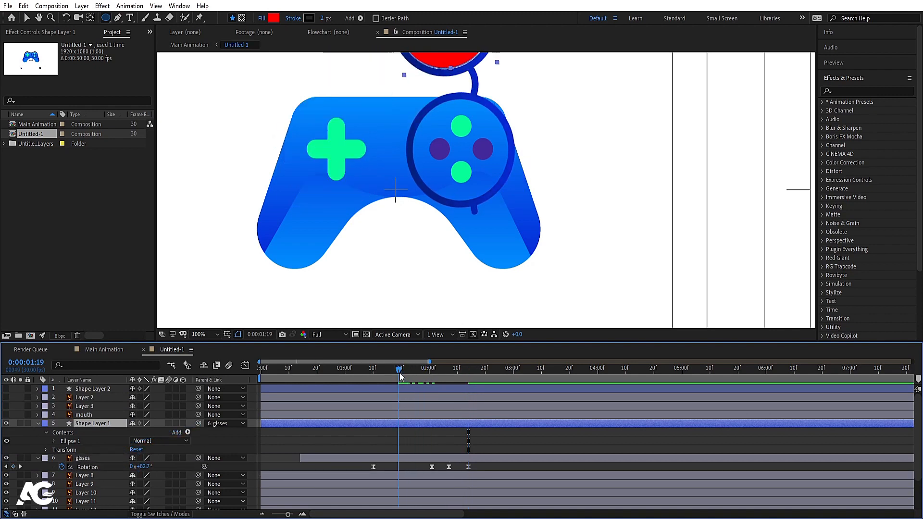
Step: Preview the lens ellipse moving with the glasses from 1:19 and hide Shape Layer 1
key("space")
key("space")
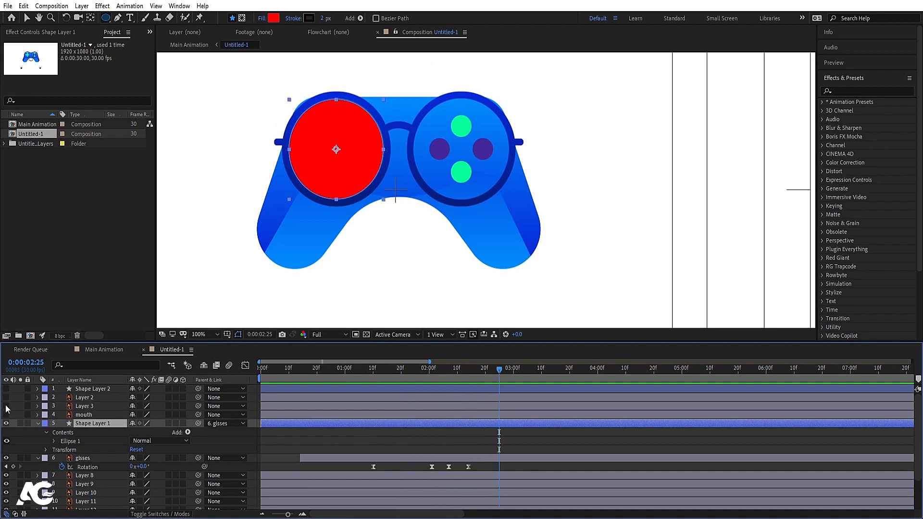
left_click(7, 423)
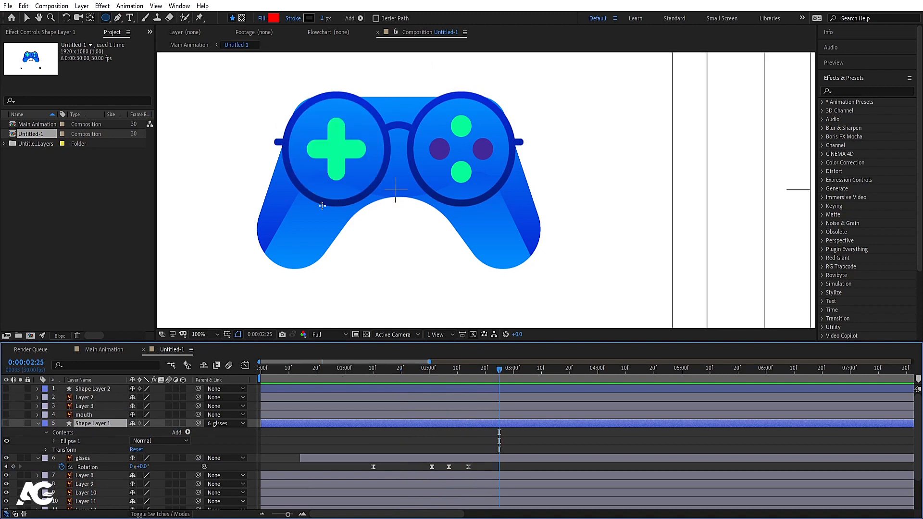
Step: Lock the glsses layer so the green D-pad underneath can be selected in the composition
left_click(260, 447)
key("v")
left_click(338, 152)
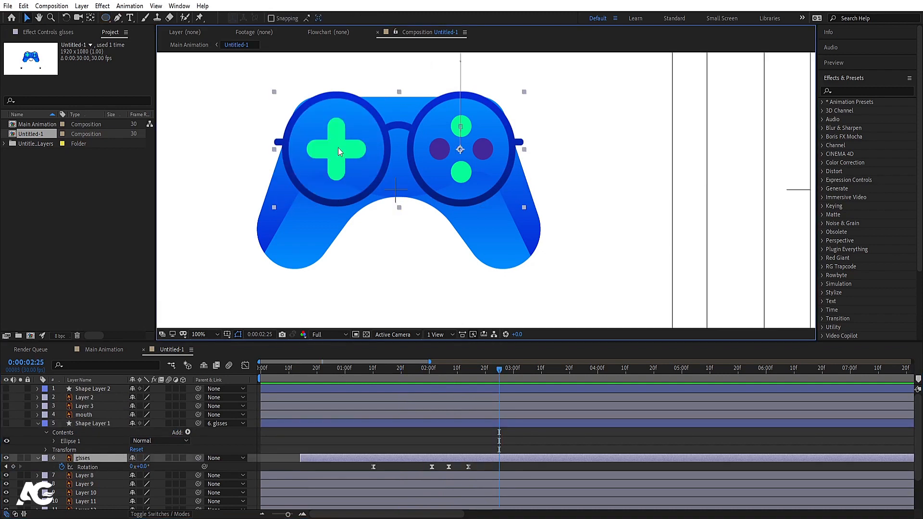
left_click(27, 458)
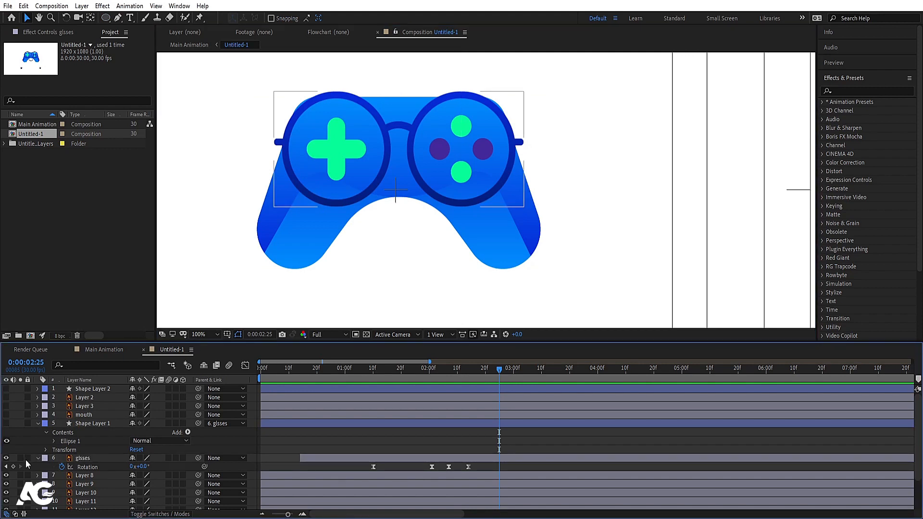
Step: Locate the green D-pad's layer, Layer 12, and move Shape Layer 1 directly above it
left_click(327, 148)
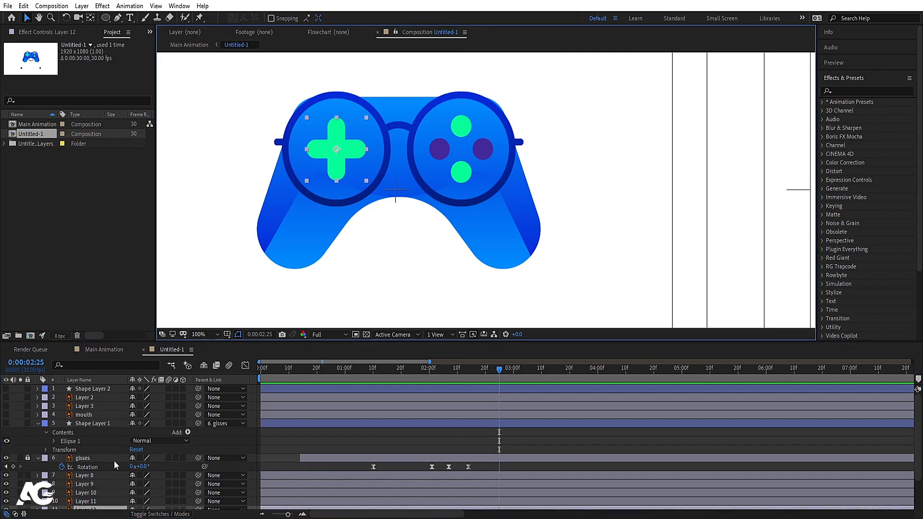
scroll(115, 457, "down", 3)
left_click(91, 397)
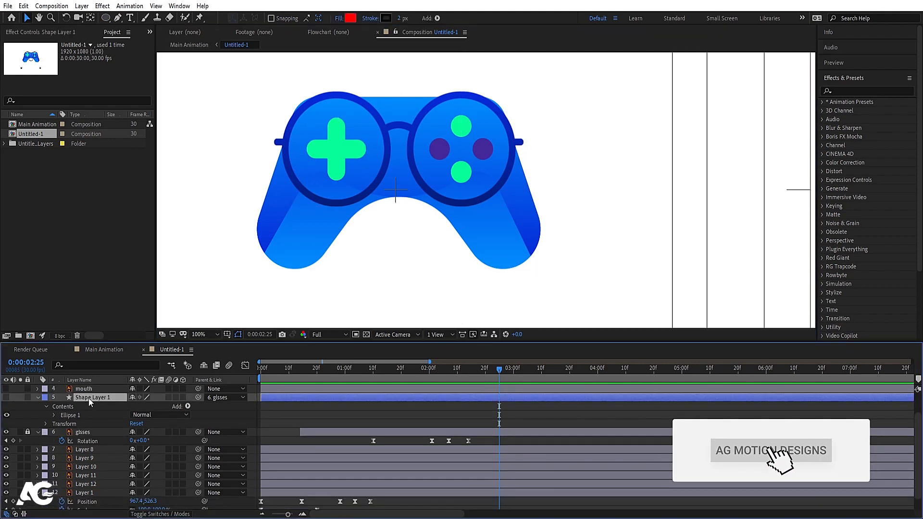
left_click_drag(88, 398, 115, 478)
Step: Set the D-pad layer, Layer 12, to use Shape Layer 1 as its alpha track matte
left_click(331, 142)
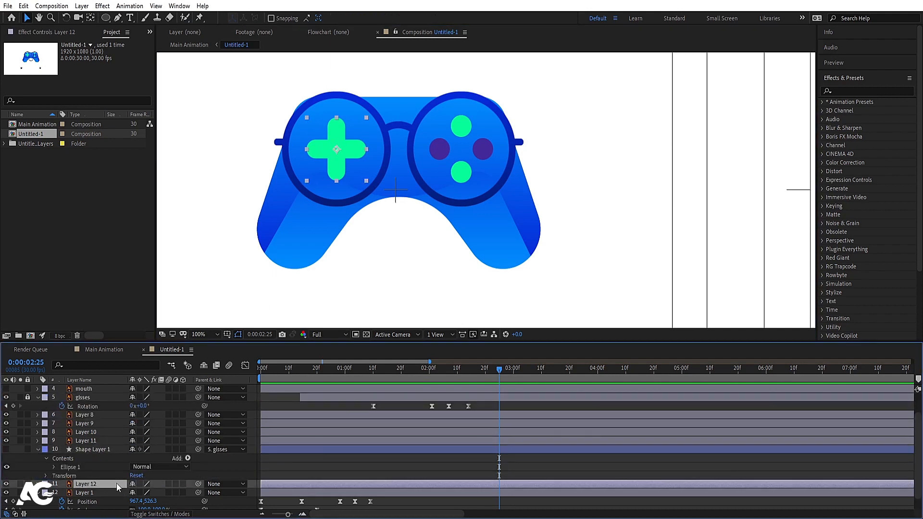
key("F4")
left_click(196, 480)
left_click(217, 438)
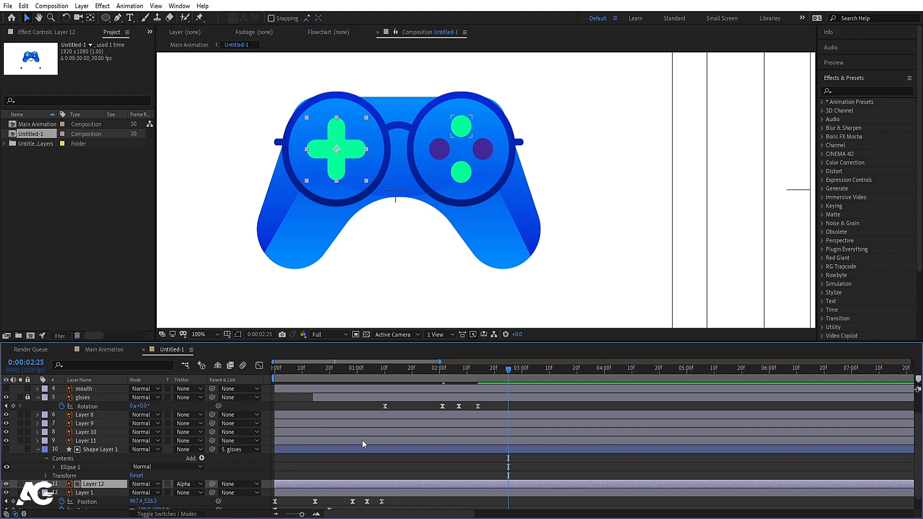
left_click(337, 458)
Step: Preview the animation from the first frame to check how the D-pad is revealed by the rotating glasses
key("u")
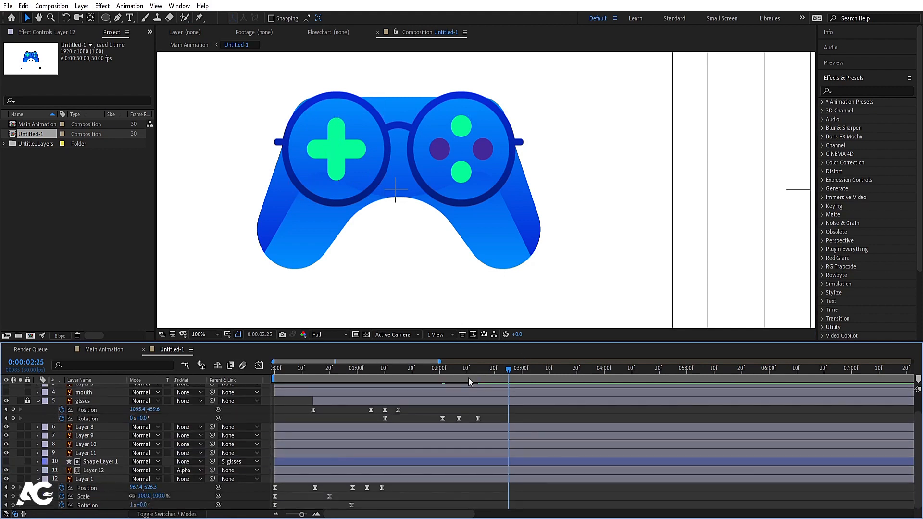
left_click_drag(468, 375, 380, 368)
scroll(454, 226, "down", 1)
key("space")
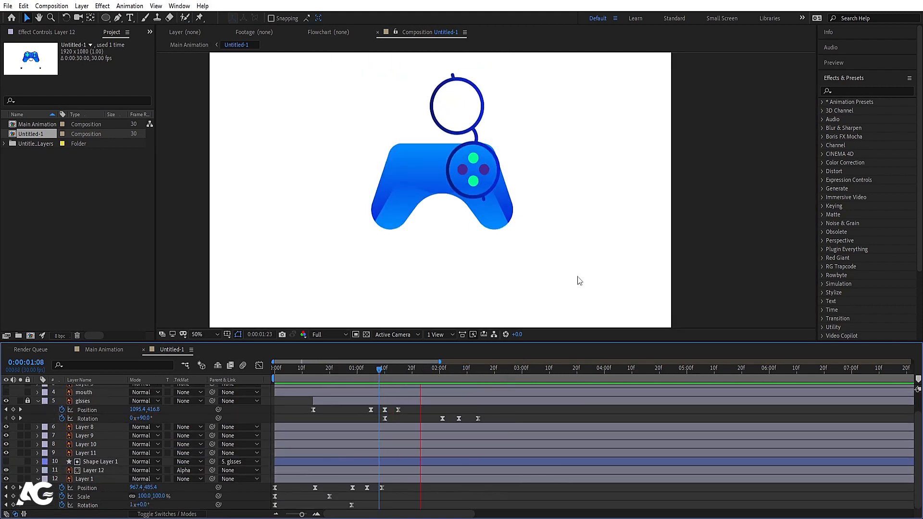
key("apostrophe")
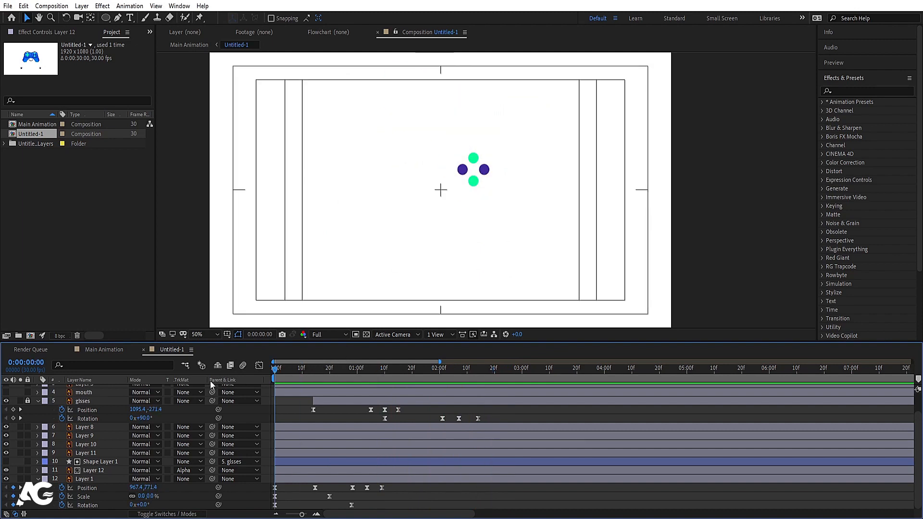
key("space")
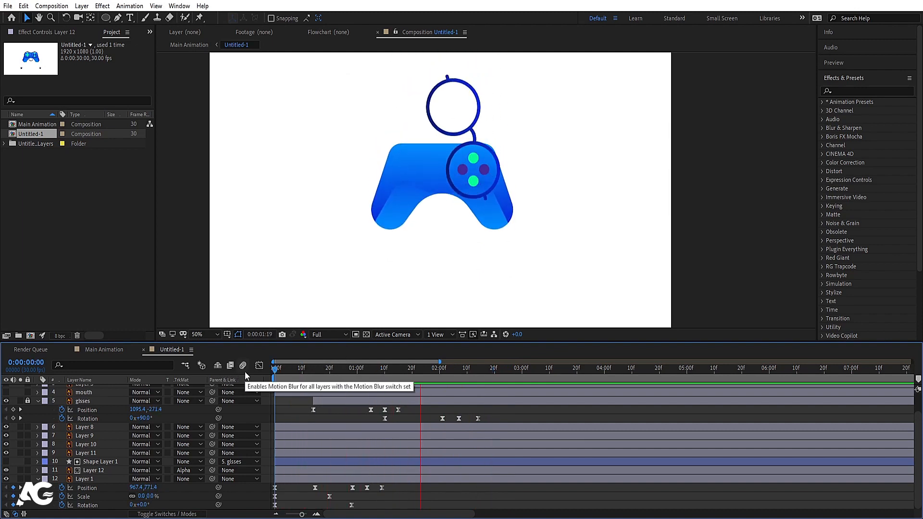
key("space")
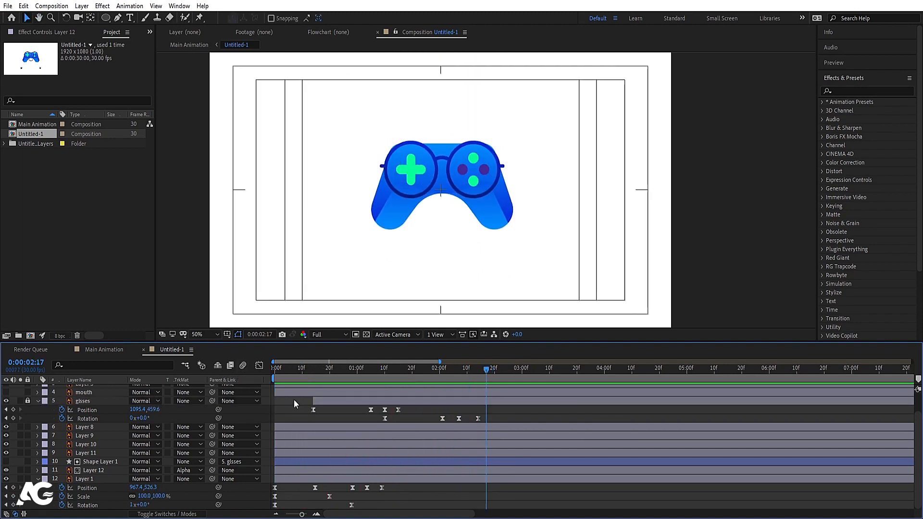
key("u")
left_click_drag(290, 371, 232, 367)
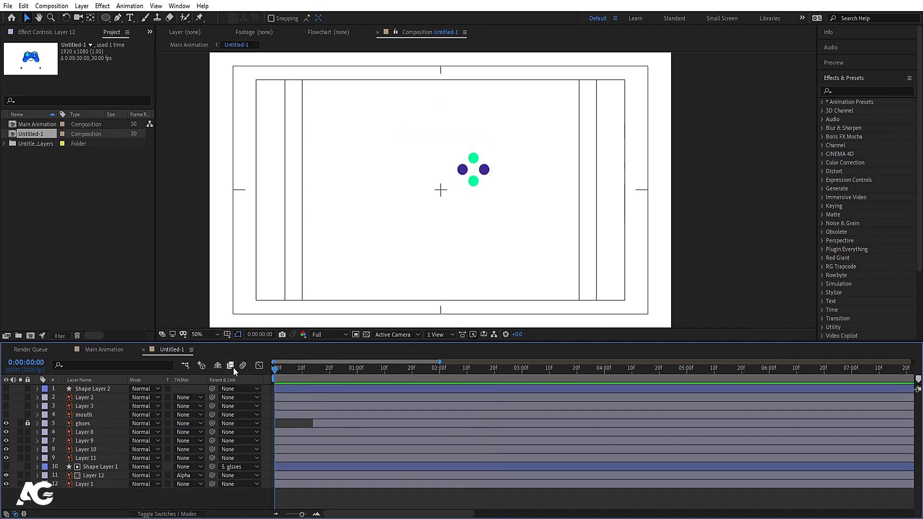
key("space")
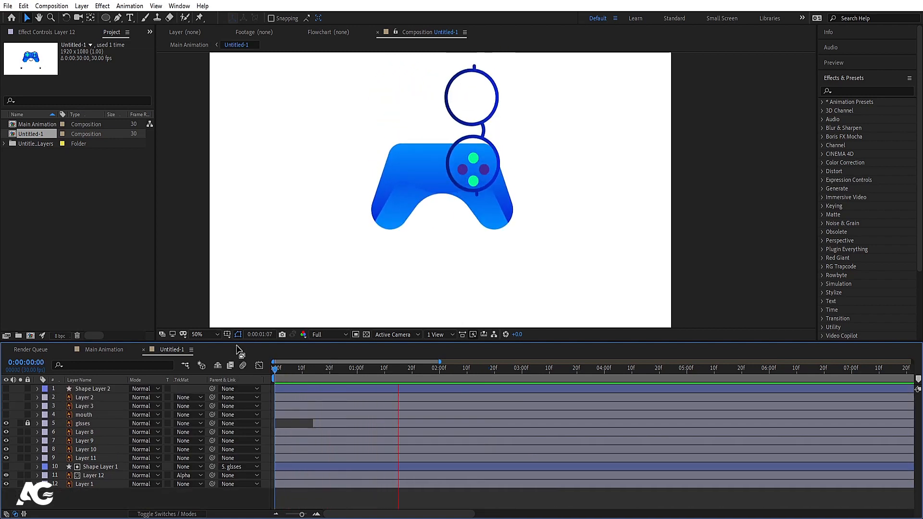
key("space")
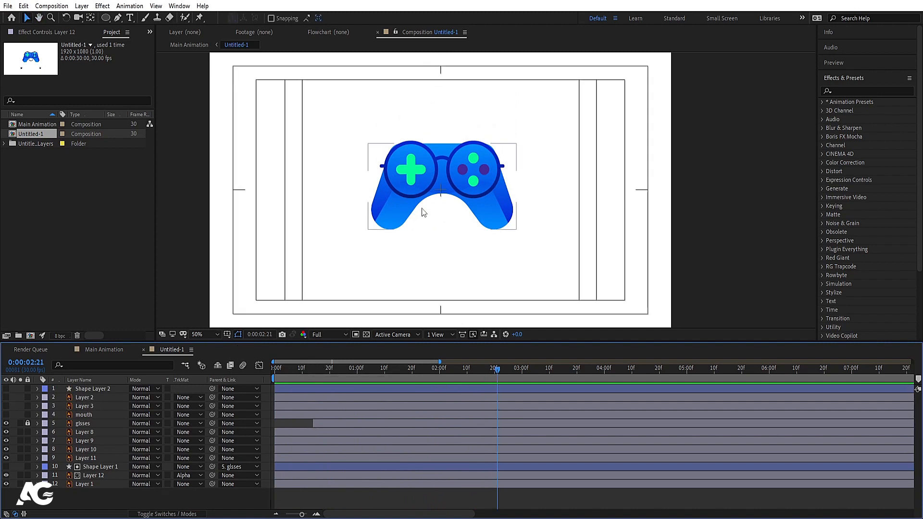
Step: Pre-compose the four round button layers, Layer 8 to Layer 11, into a composition named Buttons
left_click(462, 168)
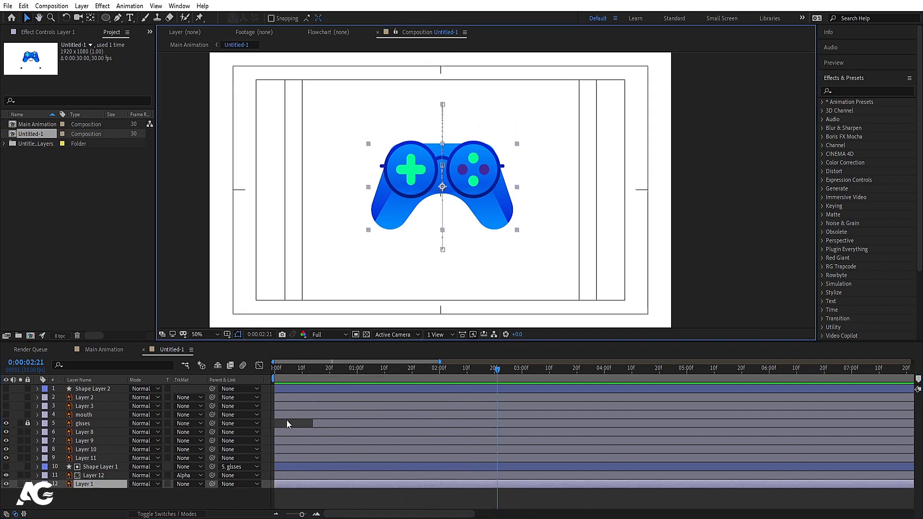
left_click(94, 456)
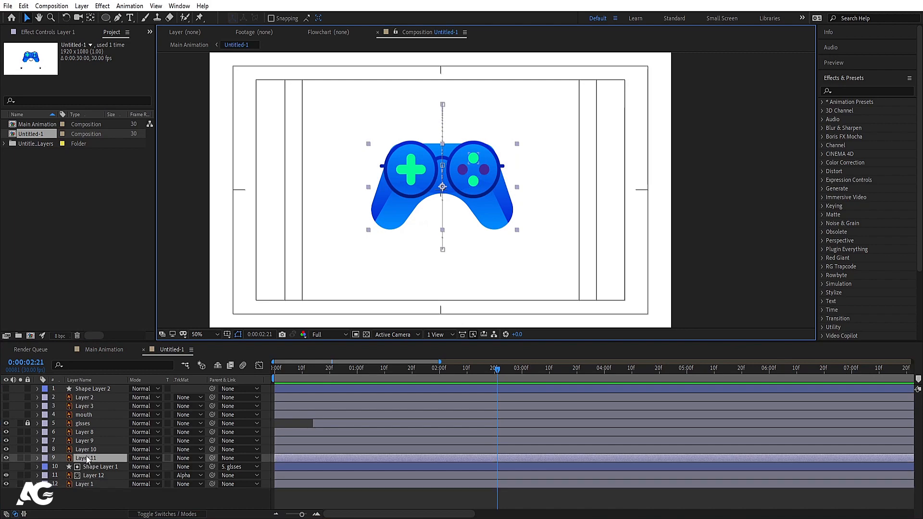
left_click(83, 432, "shift")
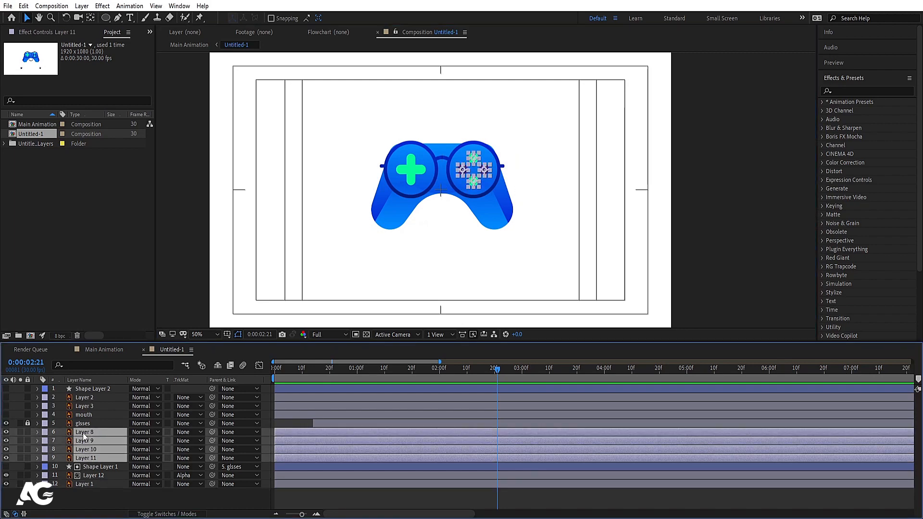
key("ctrl+shift+c")
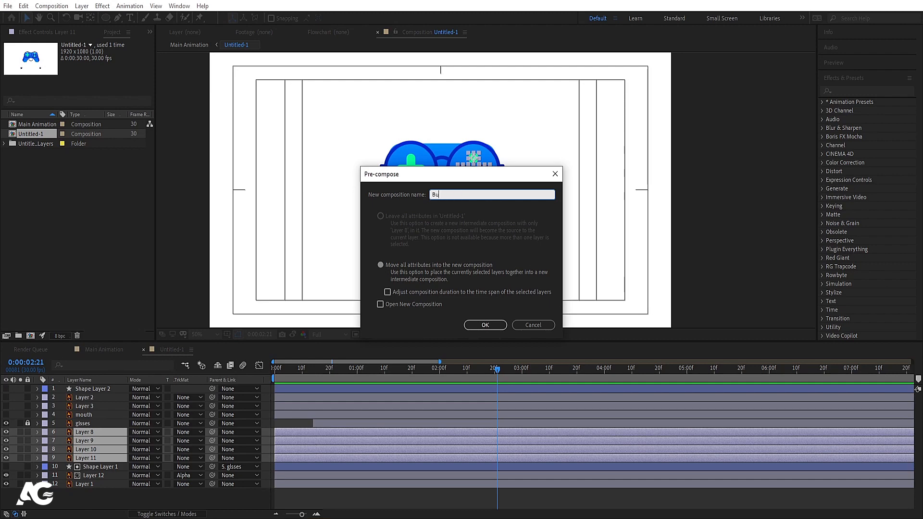
key("Return")
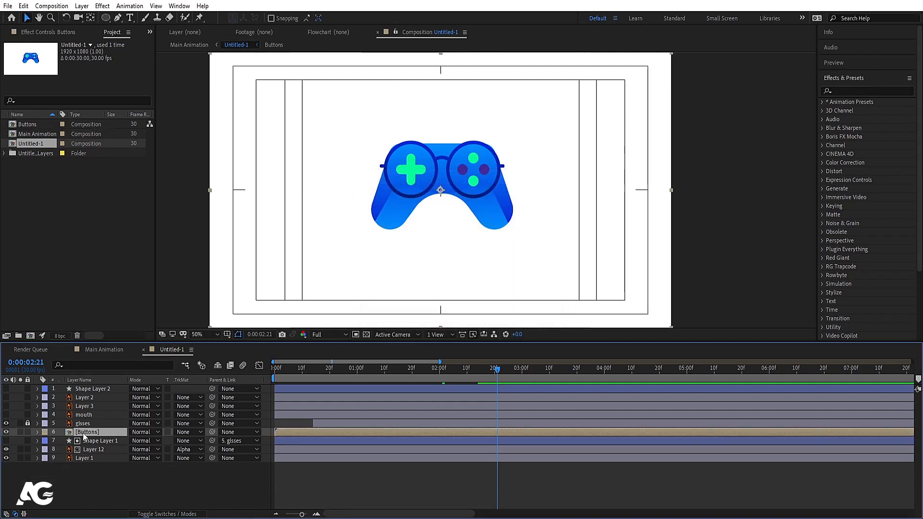
Step: Open the Buttons composition and add position keyframes at 0:00 to all four button layers
double_click(83, 432)
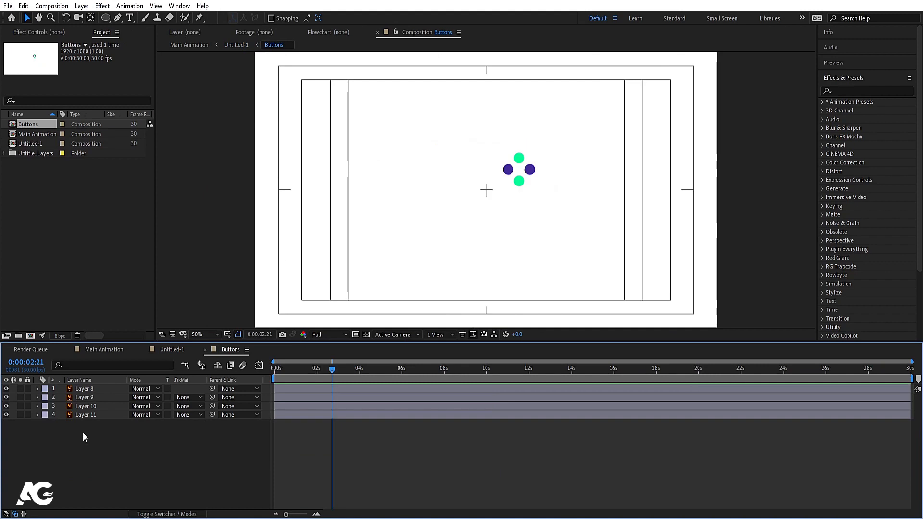
key("ctrl+a")
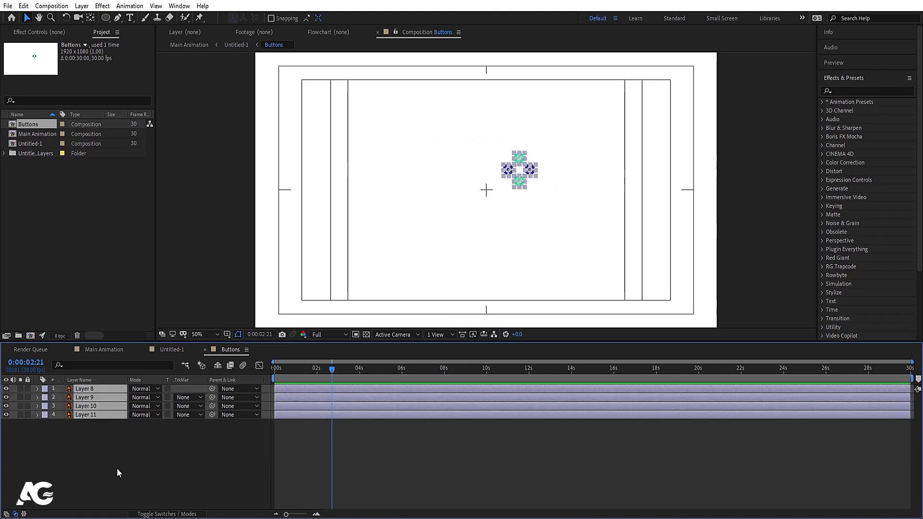
key("p")
left_click_drag(287, 367, 256, 369)
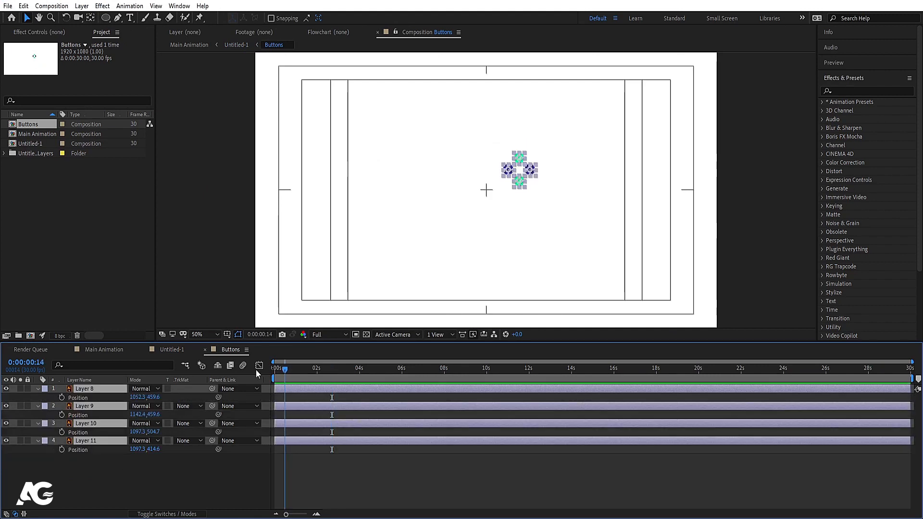
left_click(62, 395)
Step: Add position keyframes at 1:20 holding the current positions of all four button layers
key("equal")
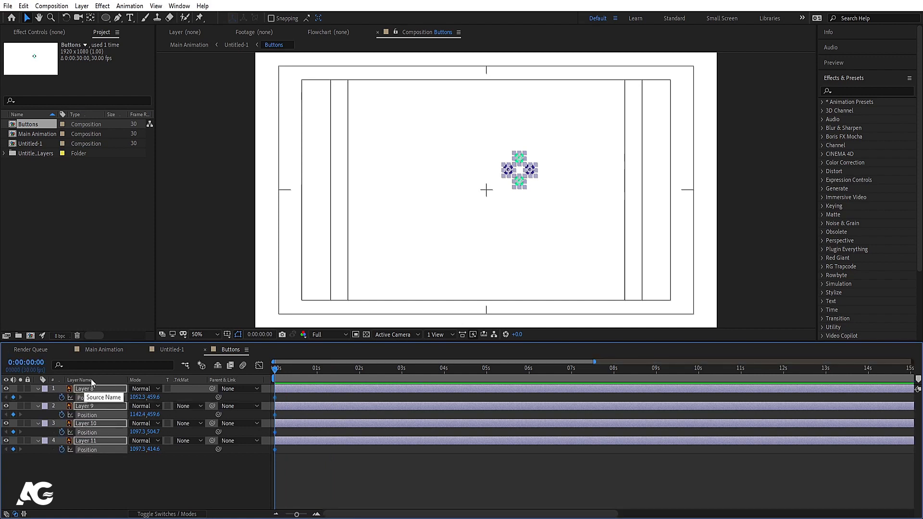
key("equal")
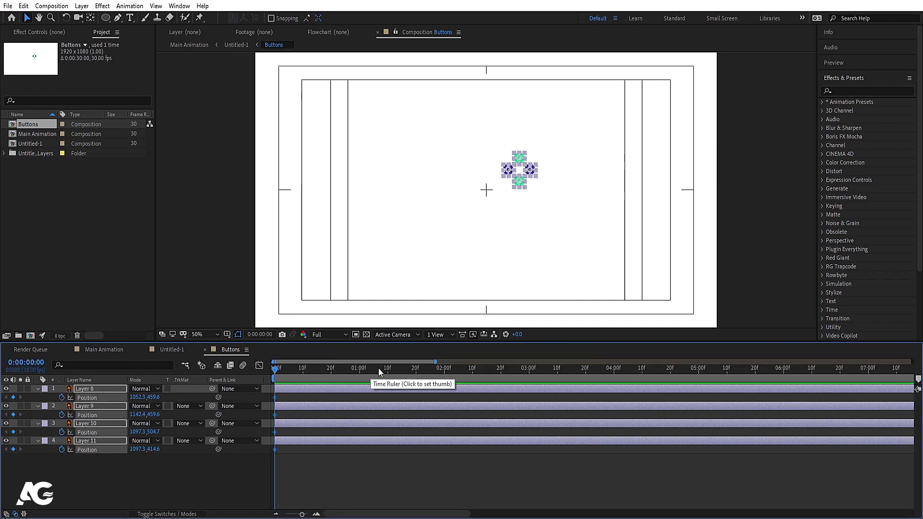
left_click(384, 369)
left_click_drag(385, 371, 421, 375)
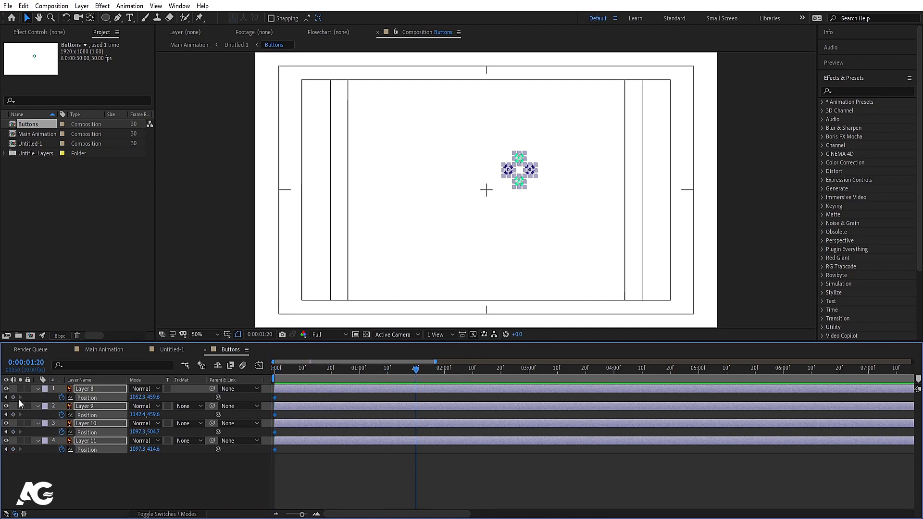
left_click(497, 189)
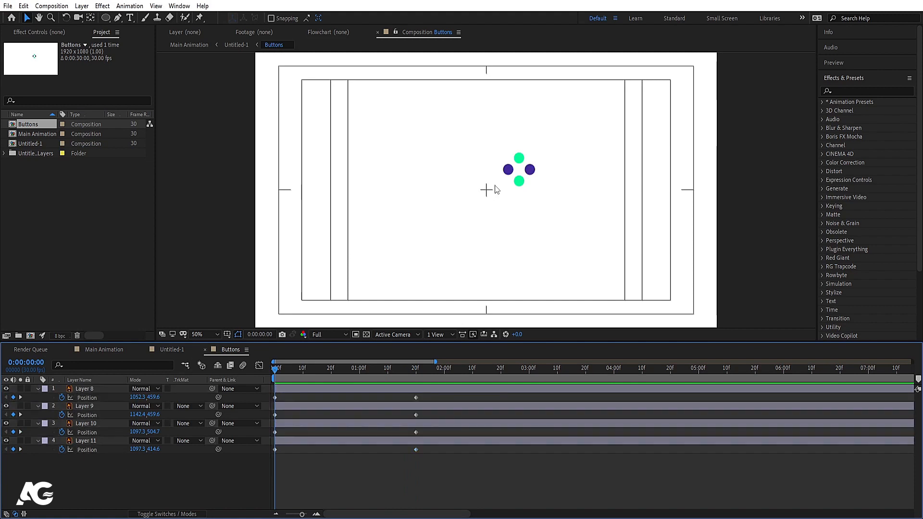
Step: At 0:00, move Layer 8 off-frame left to X -53.7, Layer 9 right to X 2042.4, Layer 10 below to Y 1156.7, Layer 11 above to Y -293.4
left_click_drag(507, 177, 245, 171)
left_click_drag(520, 185, 515, 348)
left_click_drag(529, 166, 745, 170)
left_click(521, 160)
scroll(523, 166, "down", 2)
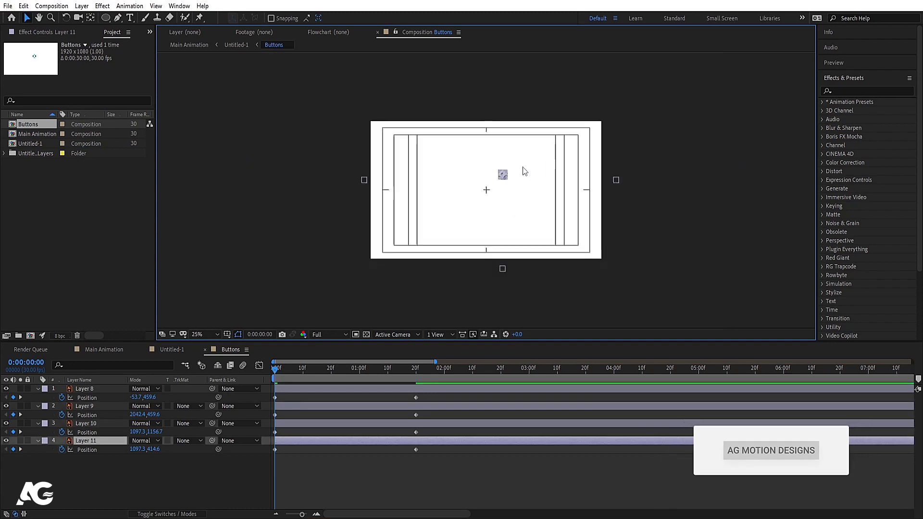
left_click_drag(502, 175, 519, 88)
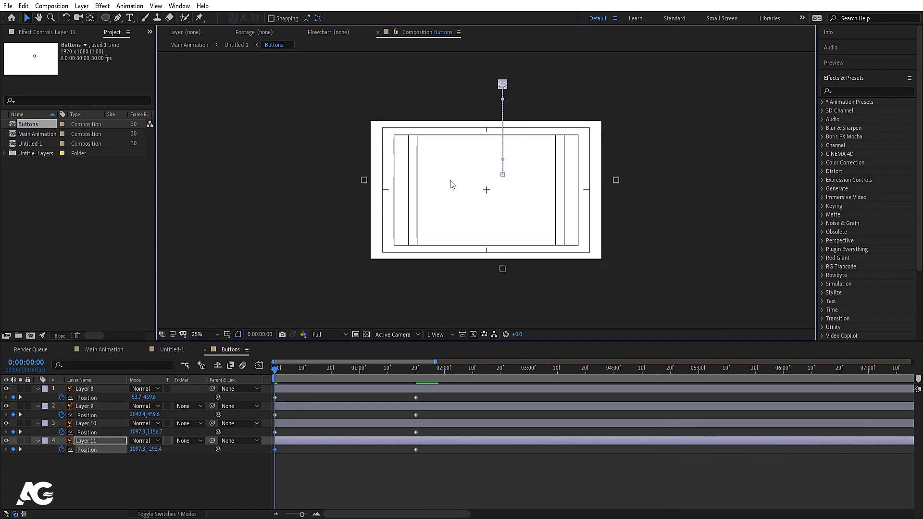
Step: Preview the buttons flying in and apply Easy Ease to all their position keyframes
key("space")
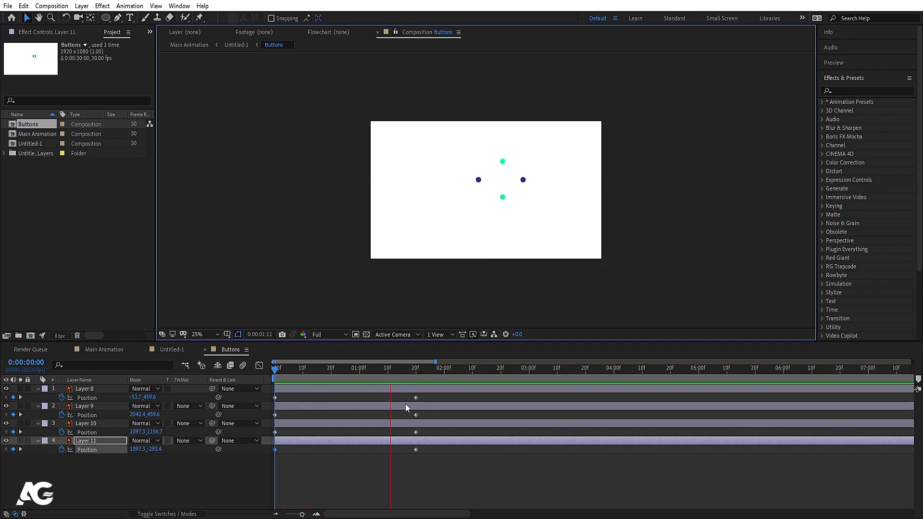
key("space")
left_click_drag(461, 474, 269, 384)
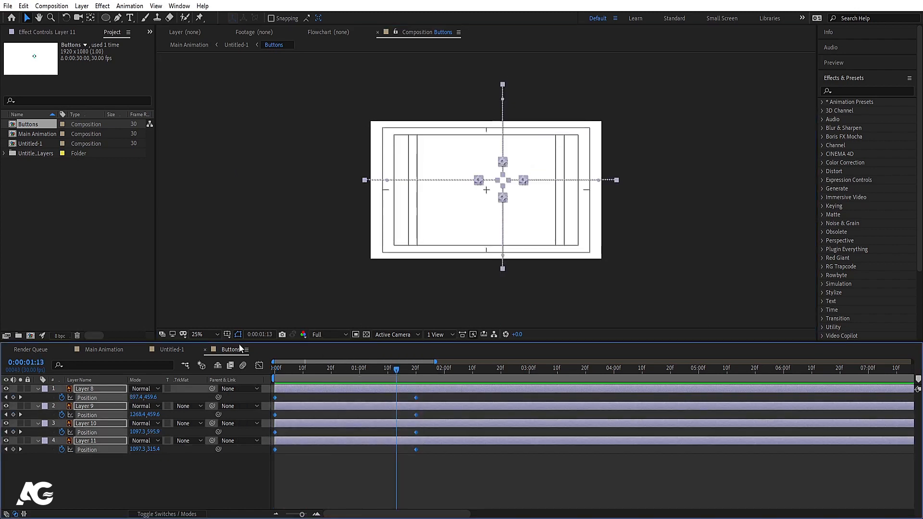
key("F9")
Step: Fit the Buttons composition in the viewer and preview the eased button motion from the first frame
left_click(217, 335)
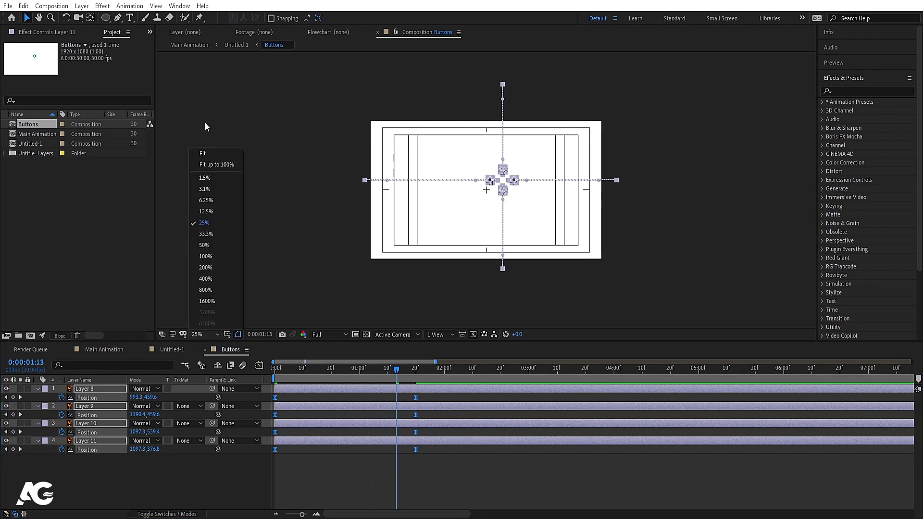
left_click(206, 153)
left_click(424, 370)
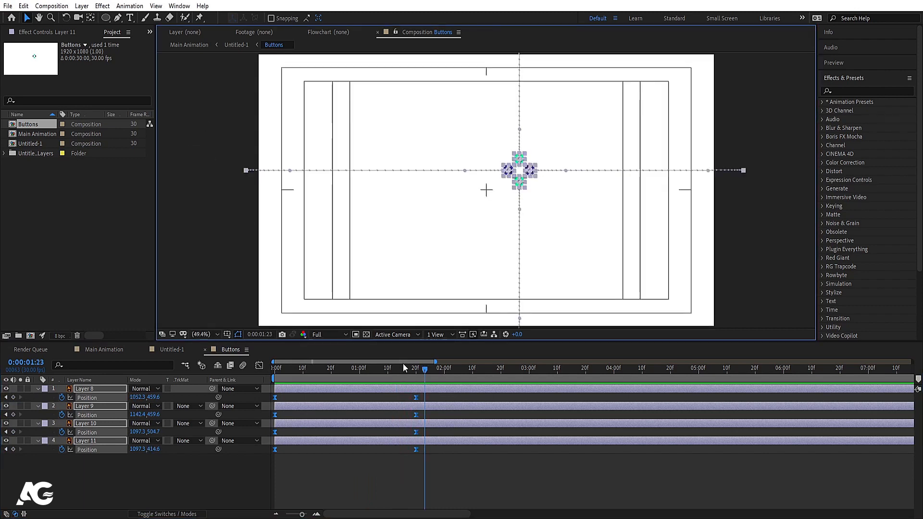
key("Home")
key("space")
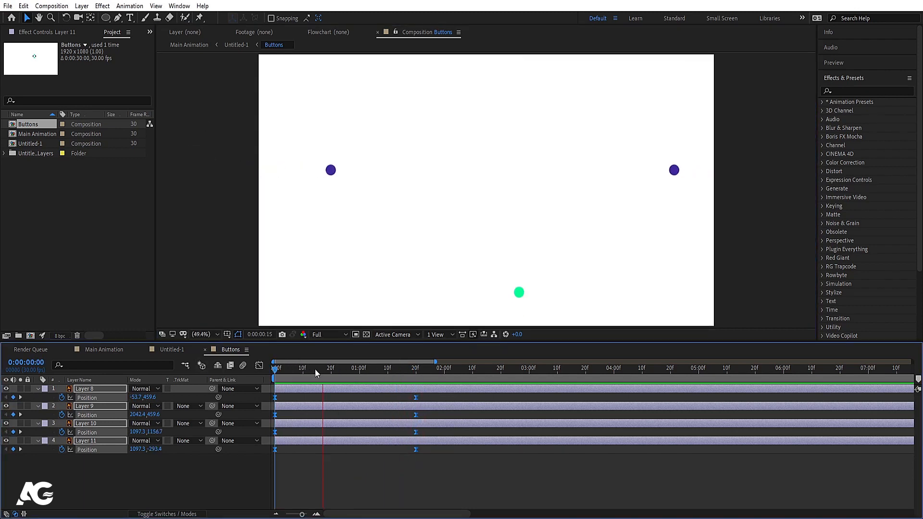
Step: Add position keyframes at 2:14 holding the current positions of all four button layers, and move the time indicator to 2:02
key("space")
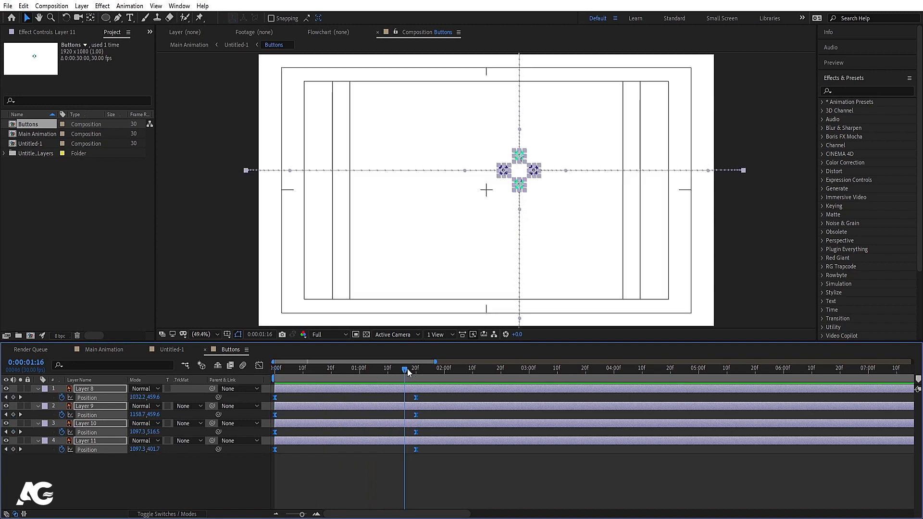
left_click_drag(408, 369, 485, 377)
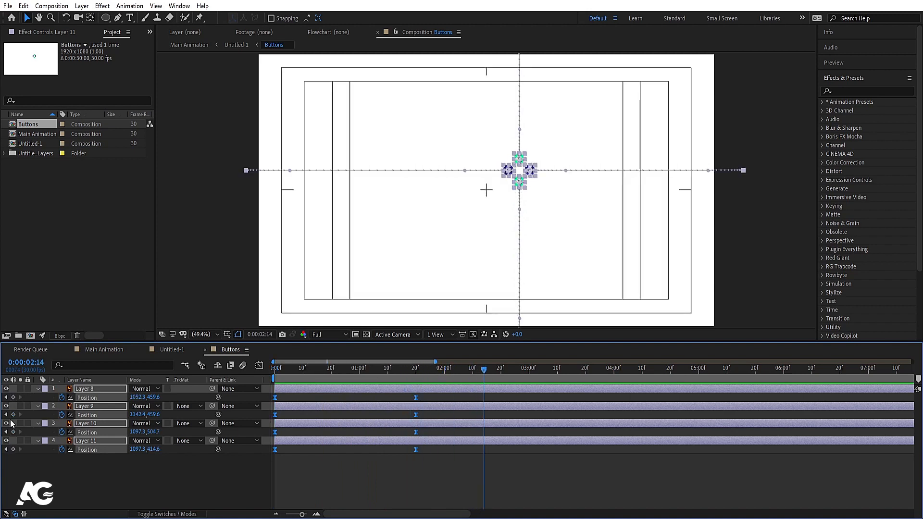
left_click(14, 398)
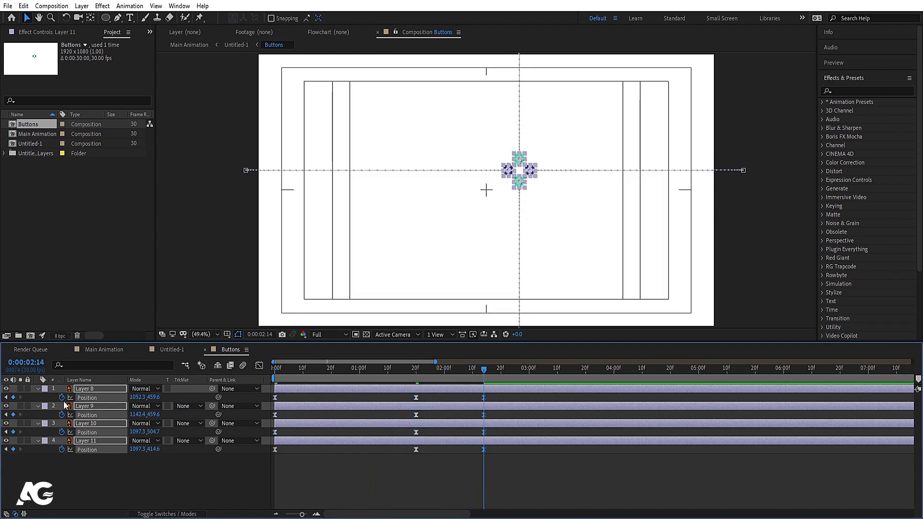
left_click(450, 375)
left_click(473, 495)
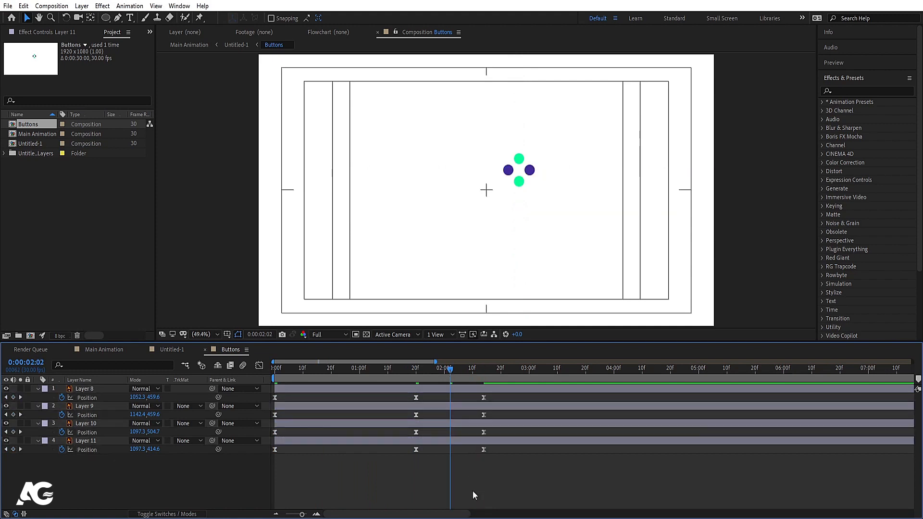
left_click(519, 184)
scroll(525, 184, "up", 3)
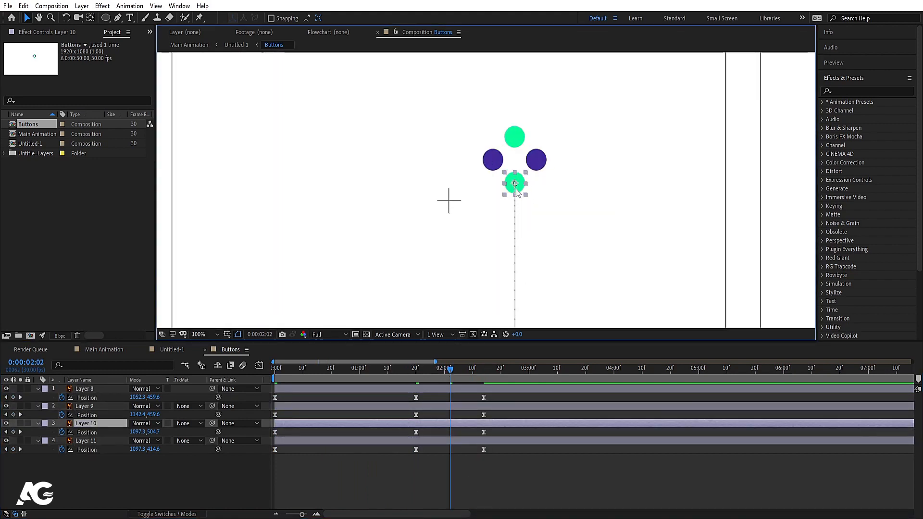
left_click_drag(517, 192, 518, 218)
left_click(537, 163)
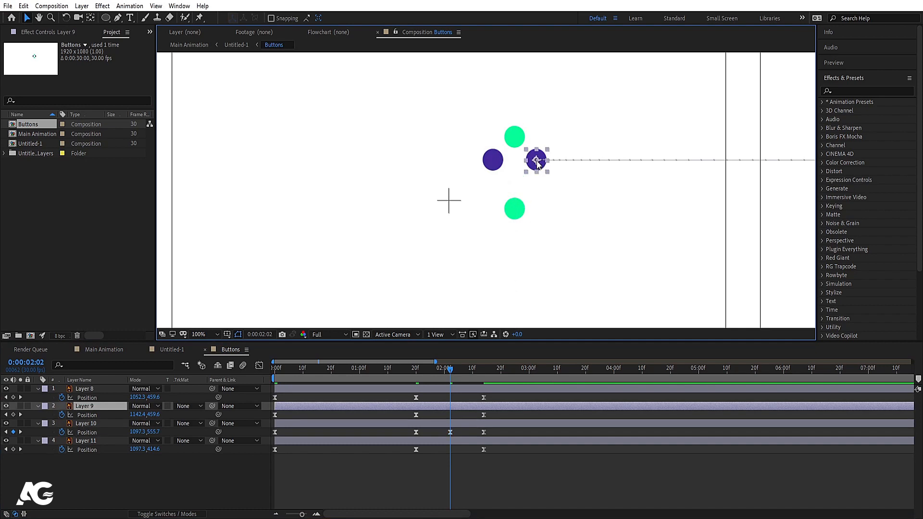
left_click_drag(537, 163, 590, 163)
left_click(515, 142)
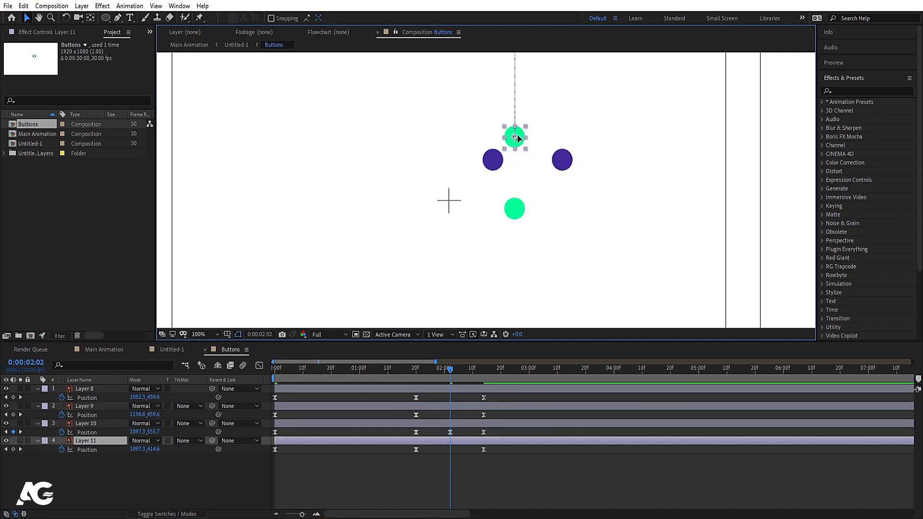
left_click_drag(517, 135, 518, 119)
key("ctrl+z")
key("ctrl+z")
key("ctrl+z")
left_click(459, 457)
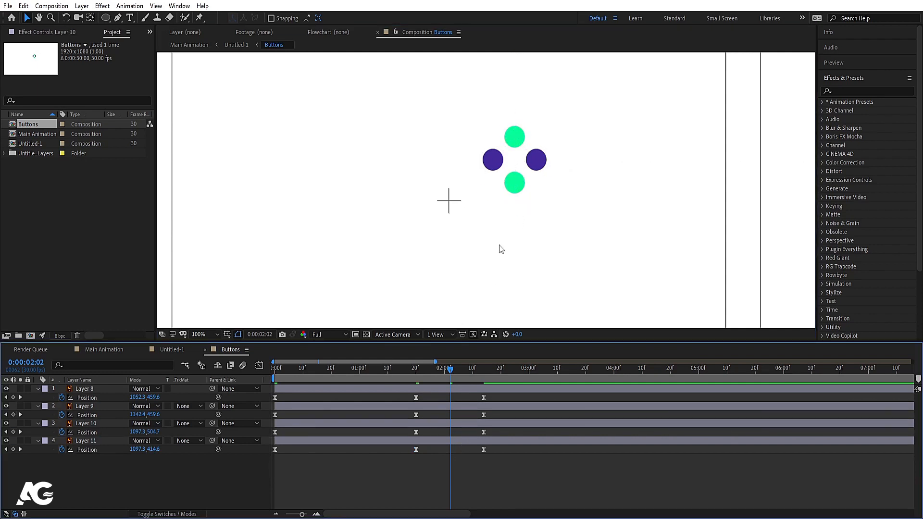
Step: At 2:02, set Layer 10 to Y 558.7, Layer 9 to X 1190.4, Layer 8 to X 996.3, Layer 11 to Y 367.6, and preview
left_click(515, 186)
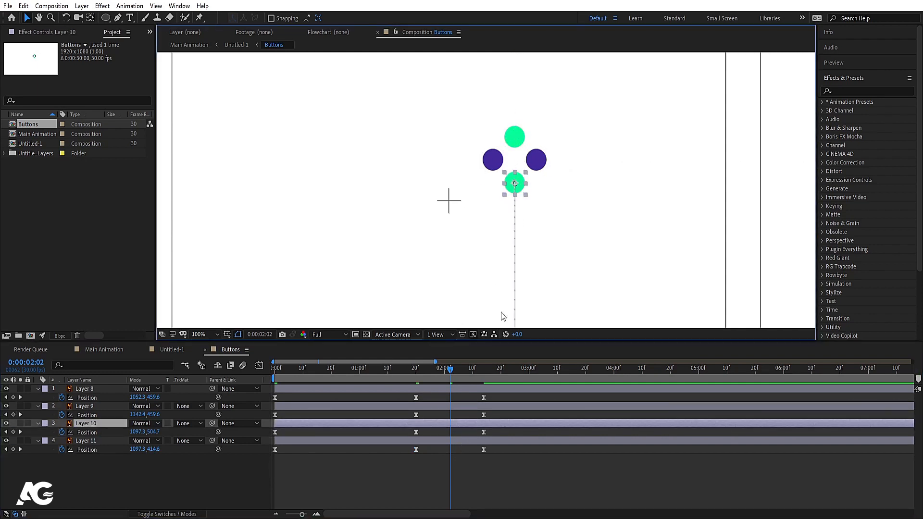
left_click_drag(153, 431, 124, 397)
left_click(125, 405)
left_click(97, 389)
left_click(83, 440)
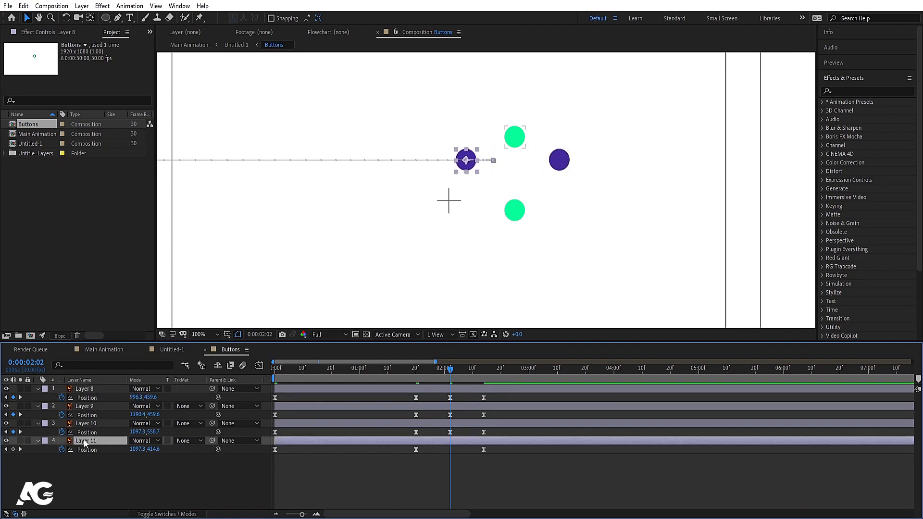
left_click_drag(153, 449, 133, 447)
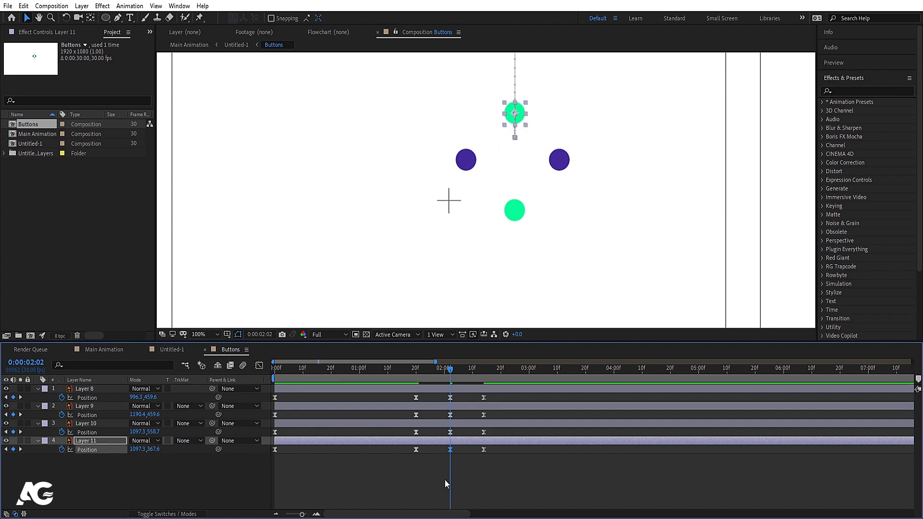
left_click_drag(428, 379, 411, 375)
key("space")
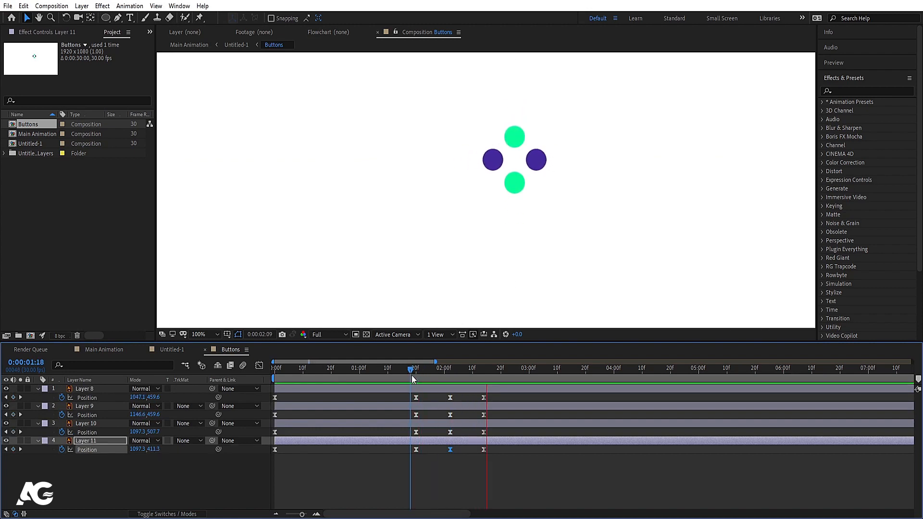
key("space")
Step: Set the spatial interpolation of all the buttons' position keyframes to Linear and preview the motion from the first frame
key("j")
left_click_drag(514, 481, 220, 384)
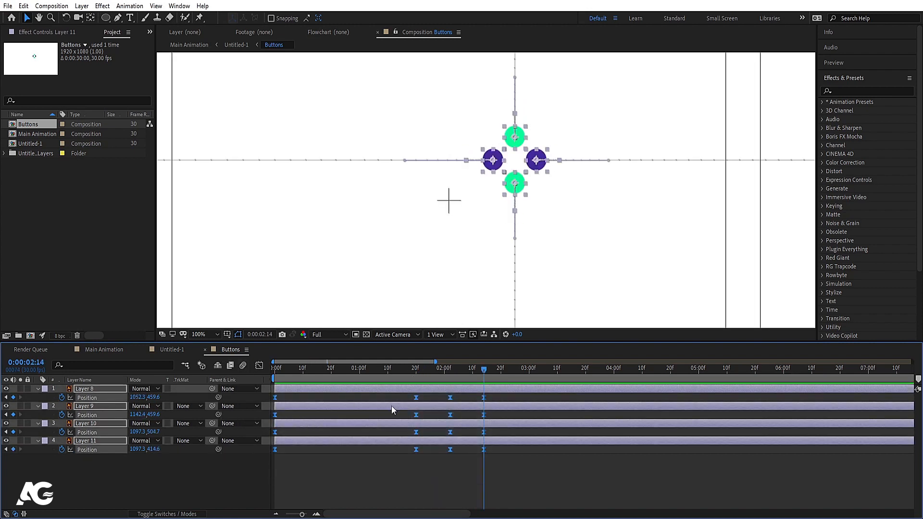
right_click(417, 401)
left_click(456, 360)
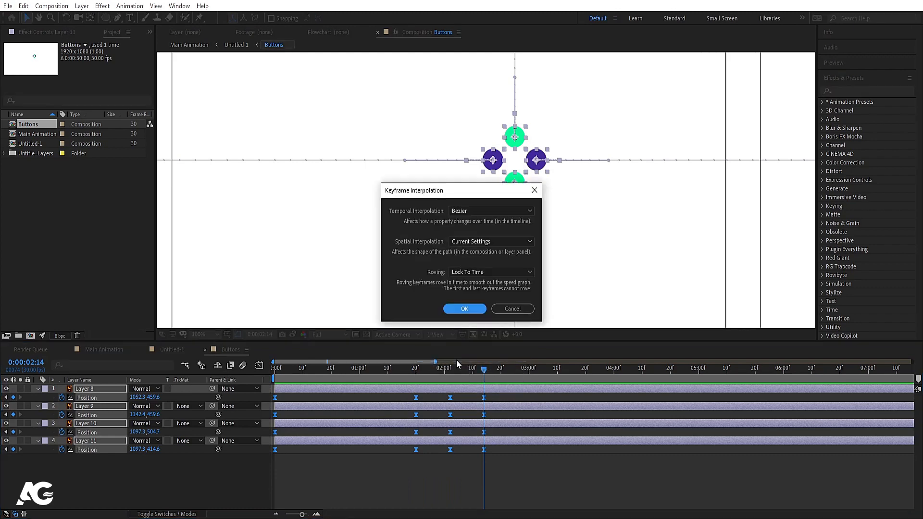
left_click(466, 243)
left_click(468, 268)
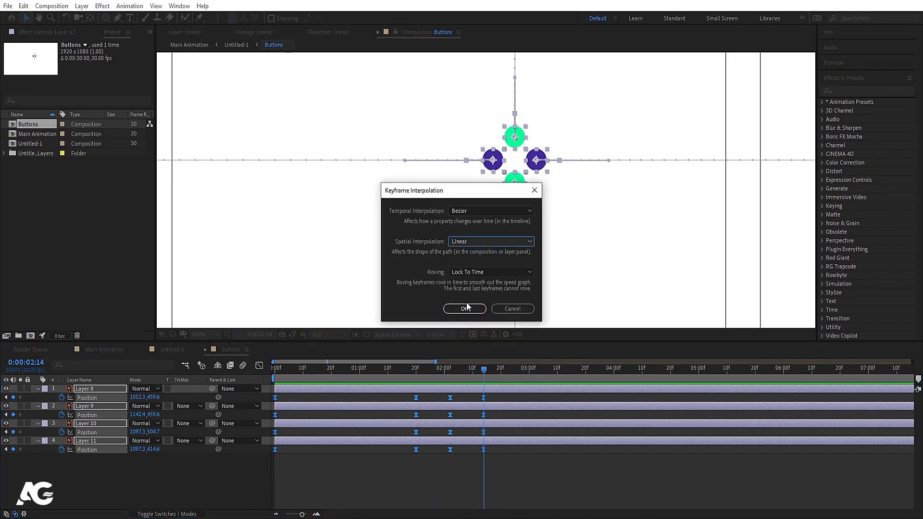
left_click(465, 308)
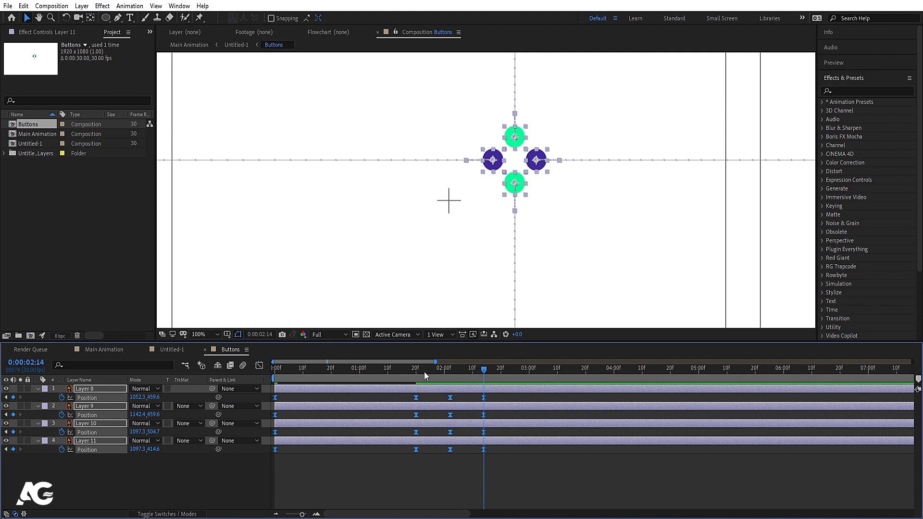
left_click_drag(424, 372, 273, 371)
scroll(465, 204, "down", 3)
key("space")
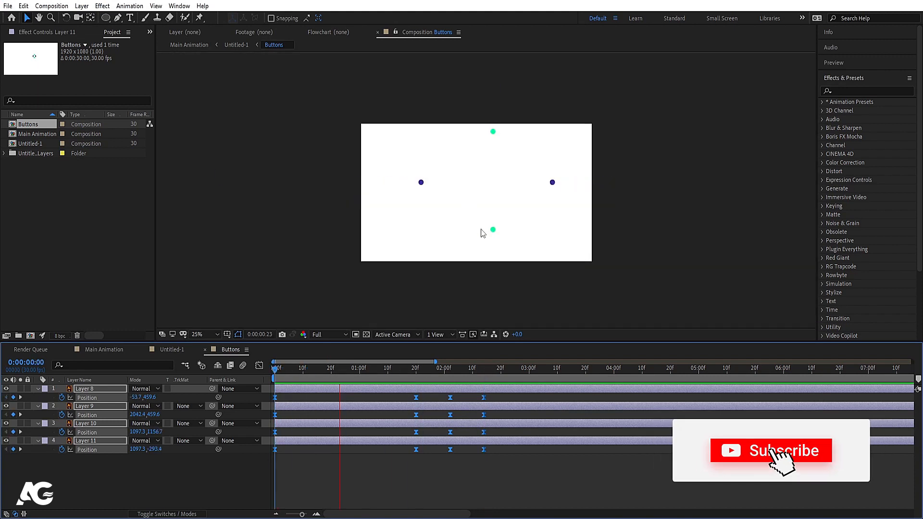
key("space")
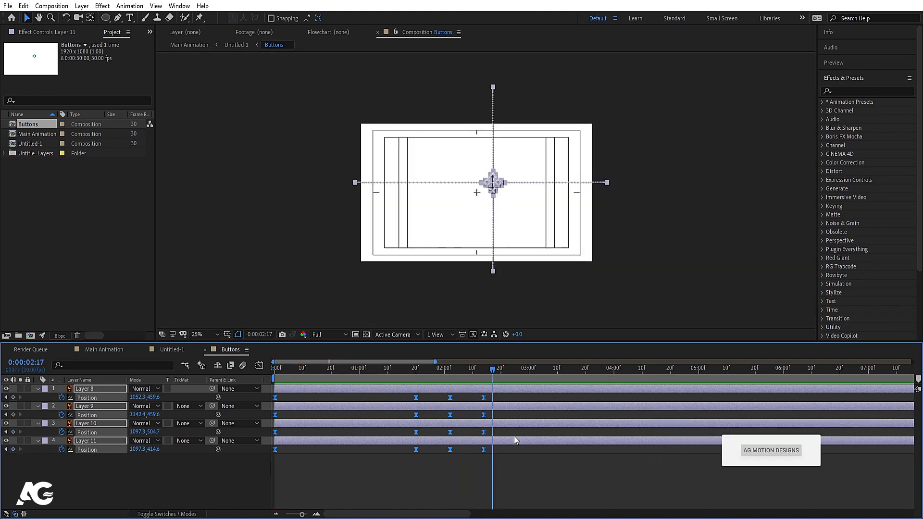
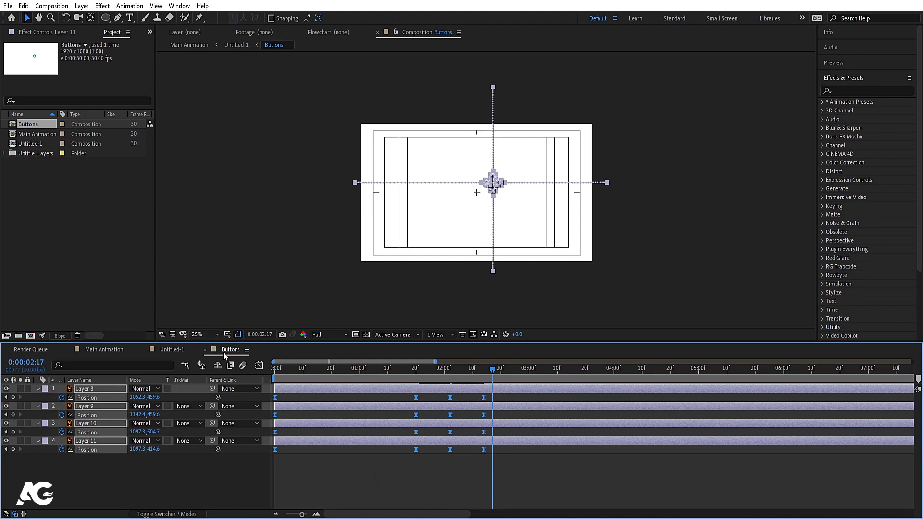
Step: In the speed graph, lengthen the first position keyframes' ease to about 0:25 and shorten the incoming ease at 1:20 for a late speed peak
left_click(259, 365)
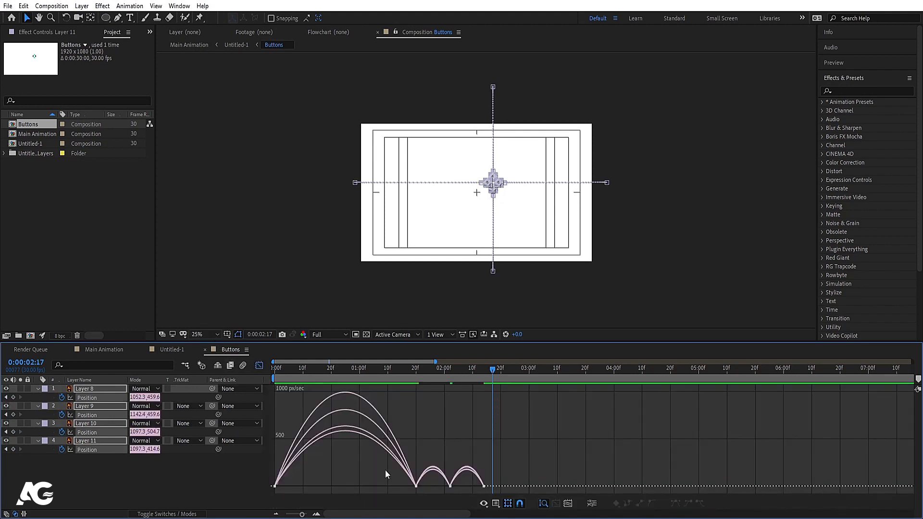
key("equal")
key("Home")
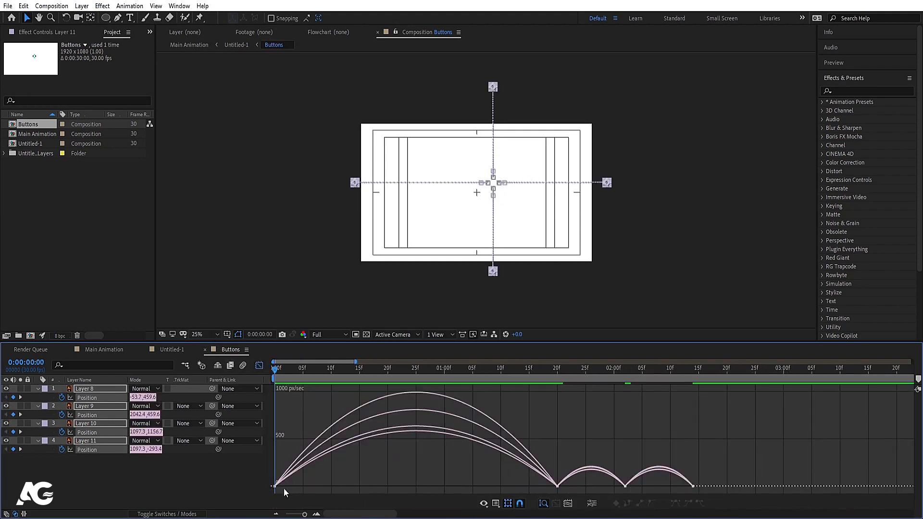
left_click_drag(328, 480, 267, 498)
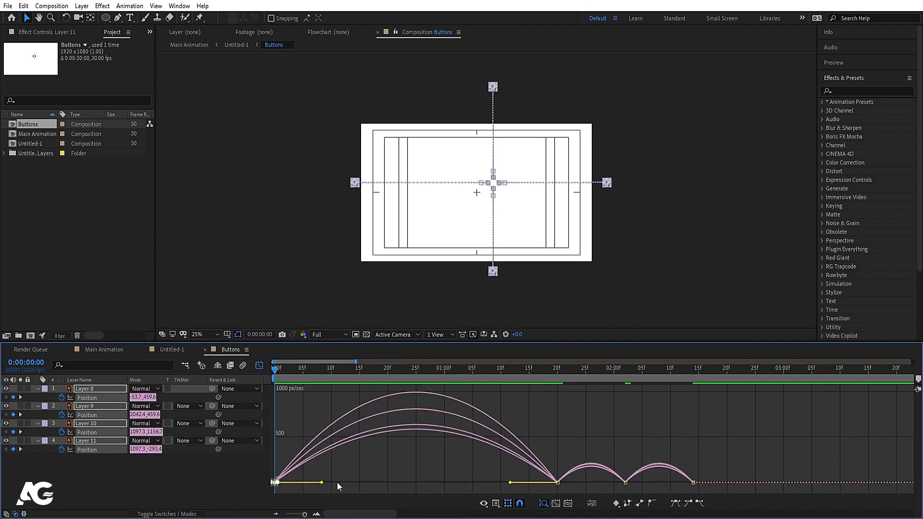
left_click_drag(322, 482, 418, 481)
left_click_drag(501, 470, 538, 486)
Step: Shape the bounce speed curves to peak just after 1:20 and just before 2:14, and preview the buttons from the first frame
left_click_drag(602, 439, 582, 484)
left_click_drag(604, 449, 664, 485)
mouse_move(569, 475)
left_mouse_down()
mouse_move(544, 490)
mouse_move(558, 483)
left_mouse_up()
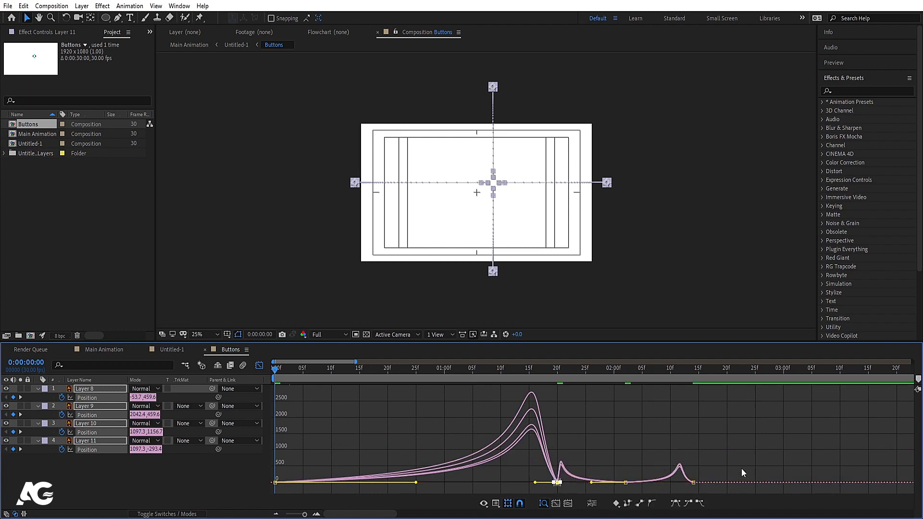
left_click_drag(722, 472, 689, 482)
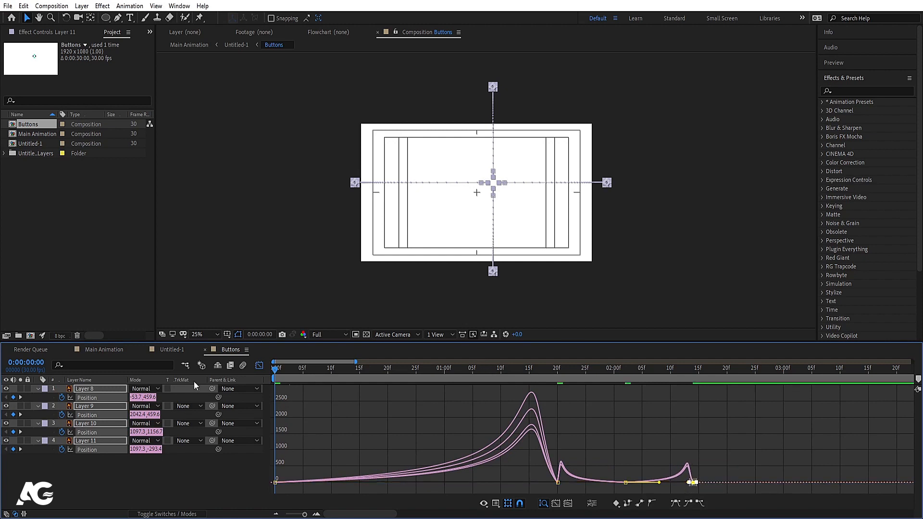
left_click_drag(296, 370, 269, 369)
left_click(260, 365)
key("space")
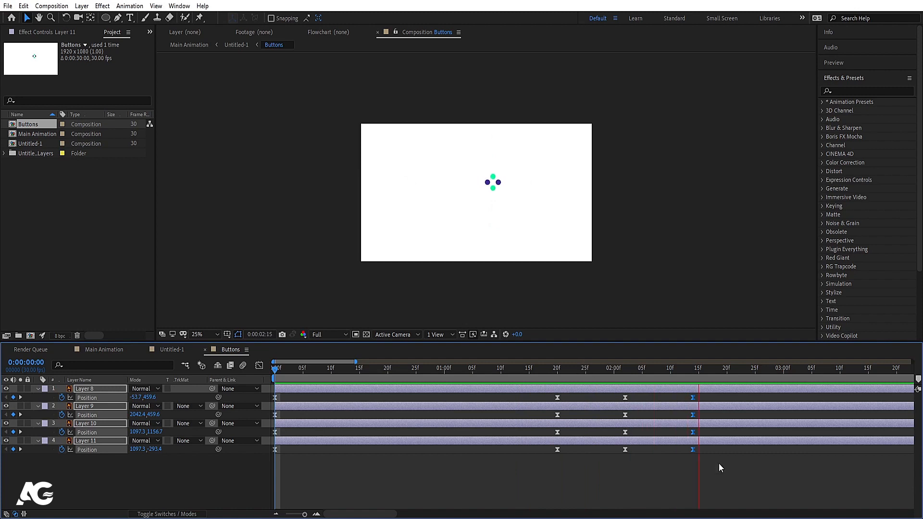
key("space")
Step: Shift the last three sets of position keyframes to start at 1:00, compress them to end at about 1:13, and preview the faster motion
left_click_drag(729, 485, 263, 388)
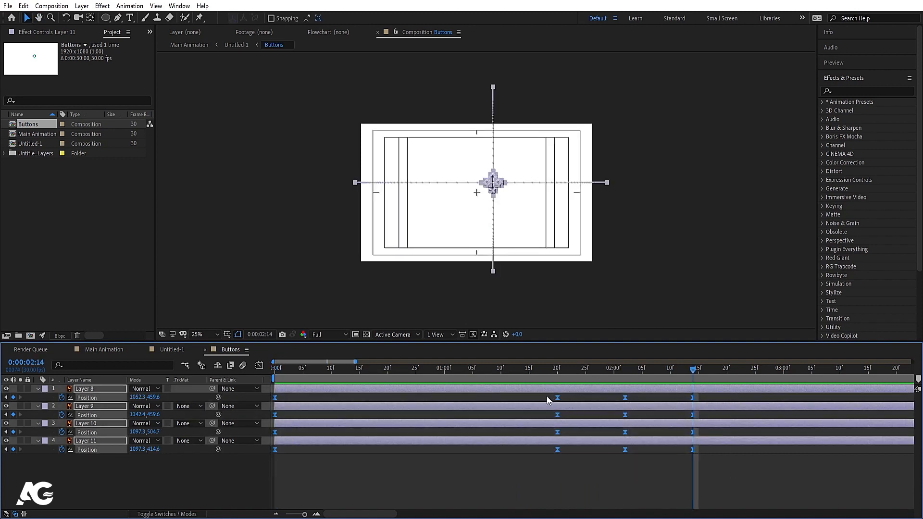
left_click_drag(546, 396, 722, 462)
left_click_drag(558, 396, 445, 397)
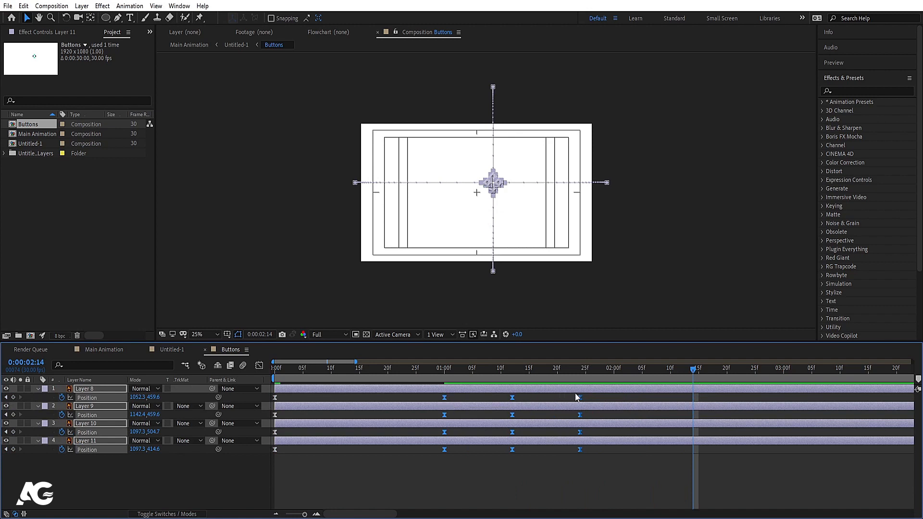
left_click_drag(579, 398, 215, 364)
key("space")
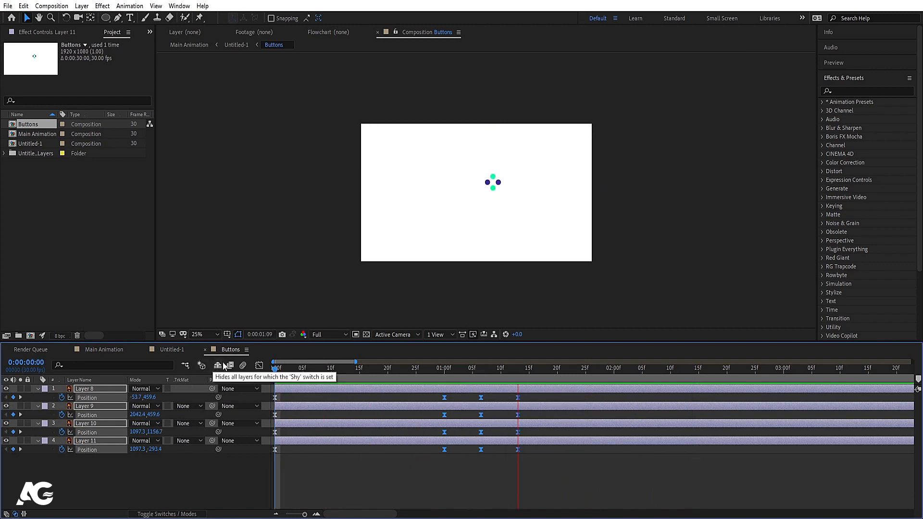
key("space")
left_click(275, 370)
left_click(314, 458)
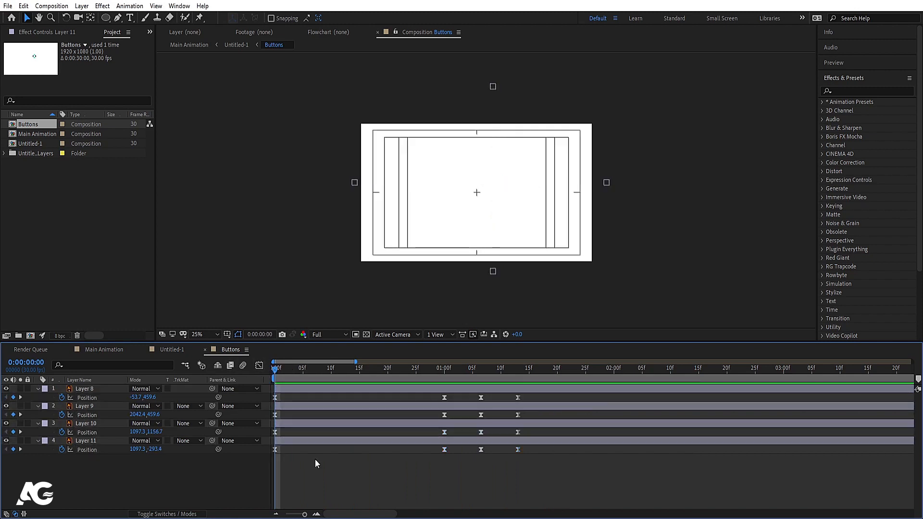
Step: Collapse the layers' keyframes, preview the button animation, and add a null object to the Buttons composition
key("u")
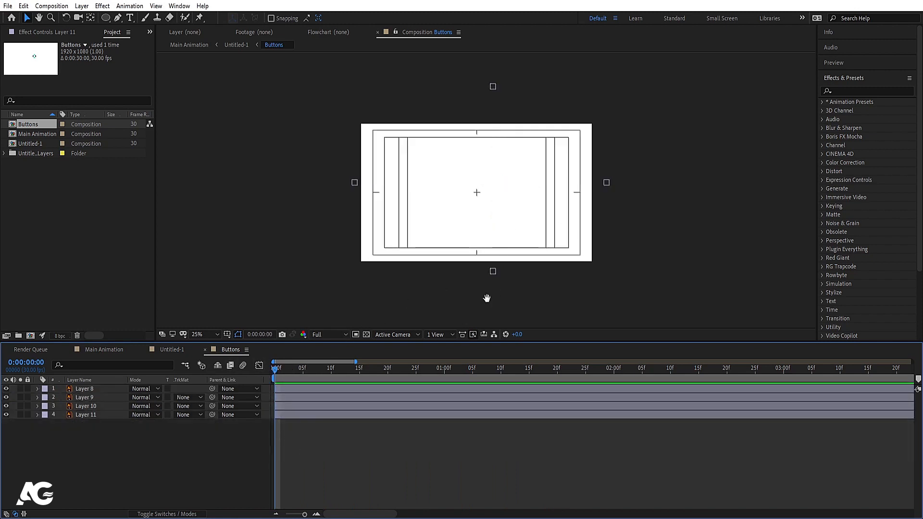
key("space")
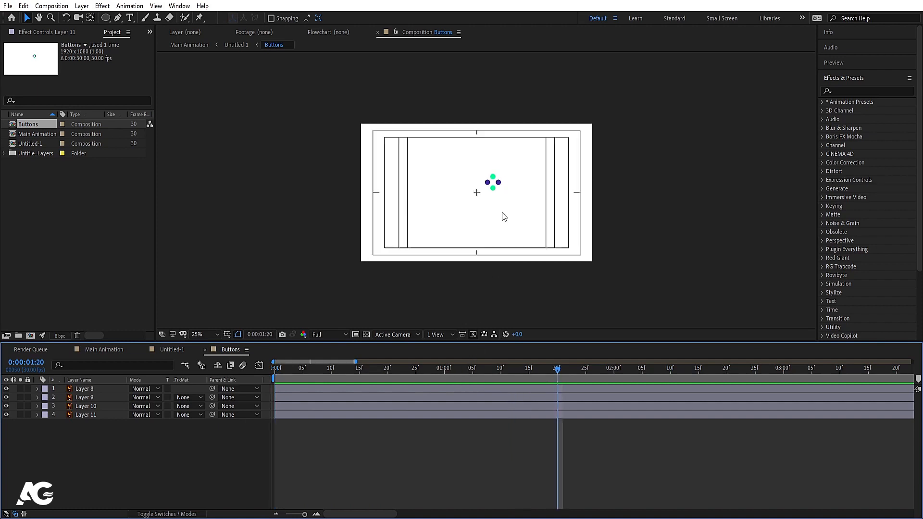
scroll(496, 168, "up", 4)
right_click(185, 452)
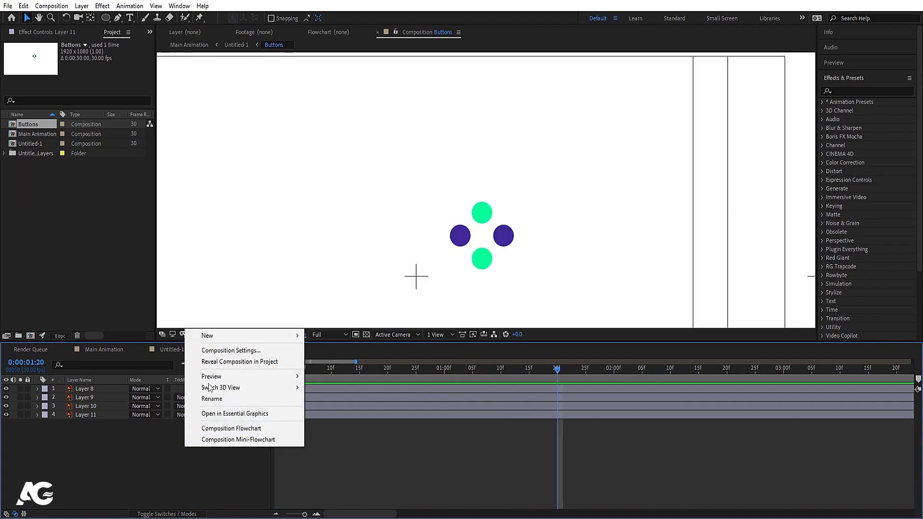
mouse_move(206, 334)
left_click(338, 395)
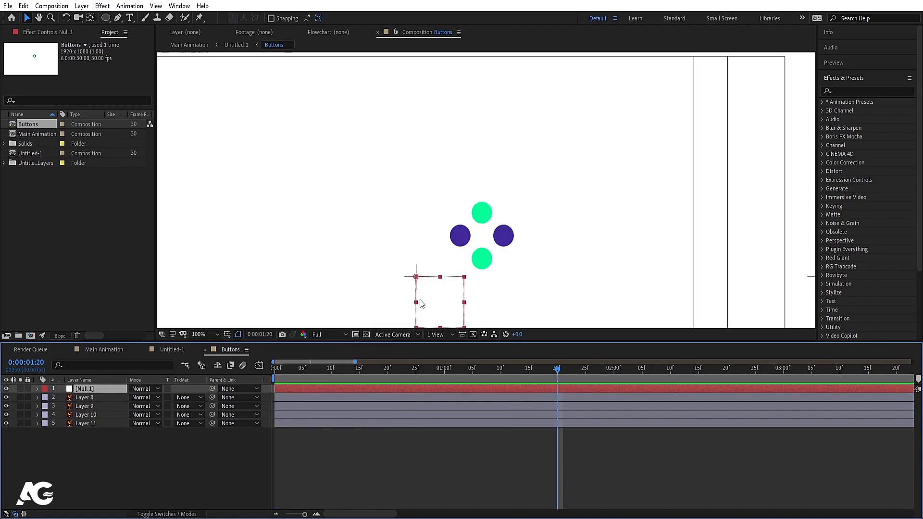
Step: Place the null's anchor point precisely at the centre of the four gathered circles
left_click_drag(428, 305, 496, 267)
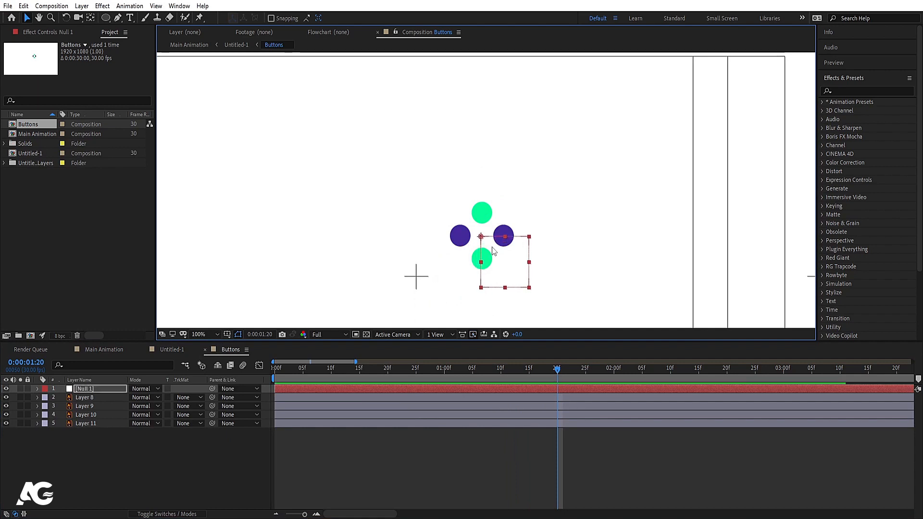
scroll(492, 249, "up", 2)
key("Up")
key("Up")
key("Up")
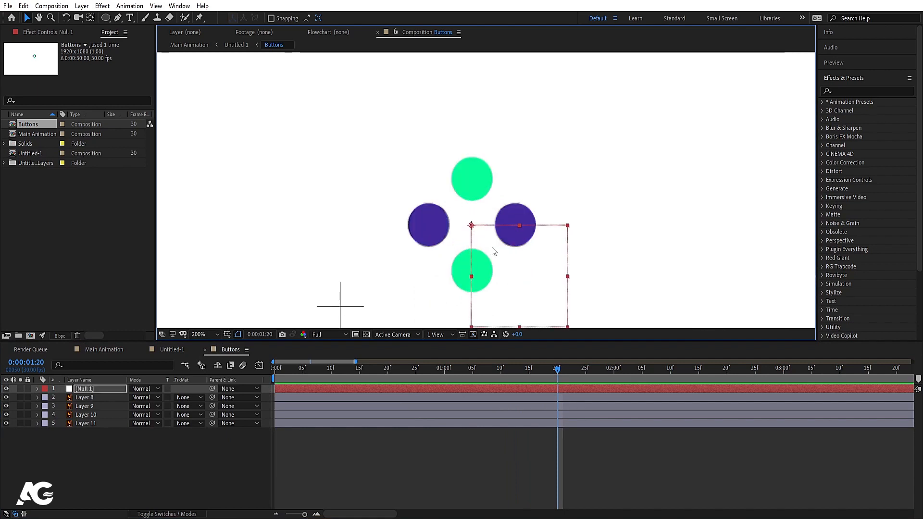
key("Right")
Step: Parent Layers 8, 9, 10 and 11 to Null 1
left_click(90, 399)
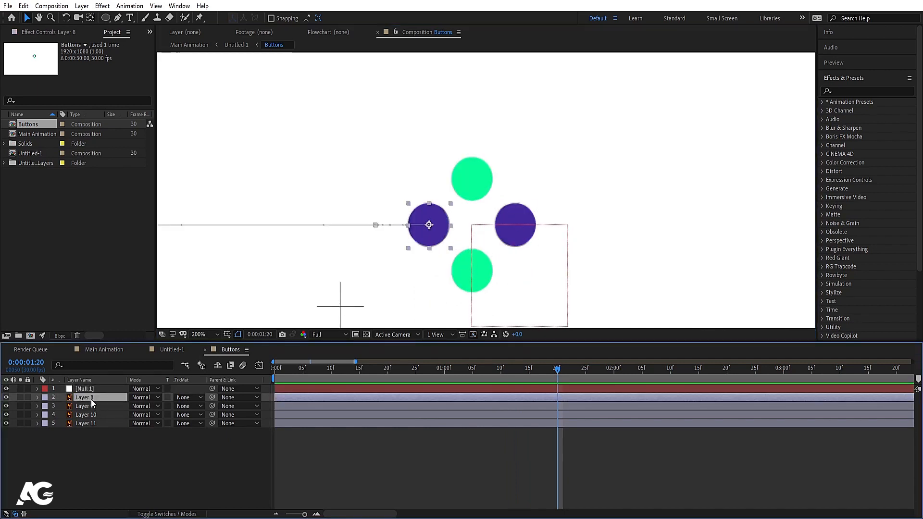
left_click(87, 420, "shift")
left_click_drag(212, 396, 83, 387)
Step: Shift the last three Position keyframes of Layers 8 to 11 earlier, starting at about frame 23, and preview the timing
left_click(87, 396)
left_click(88, 421, "shift")
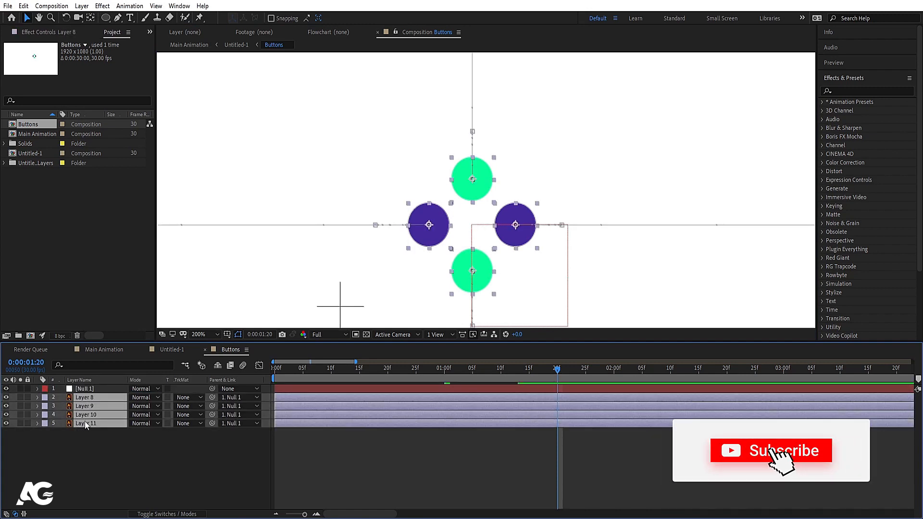
key("p")
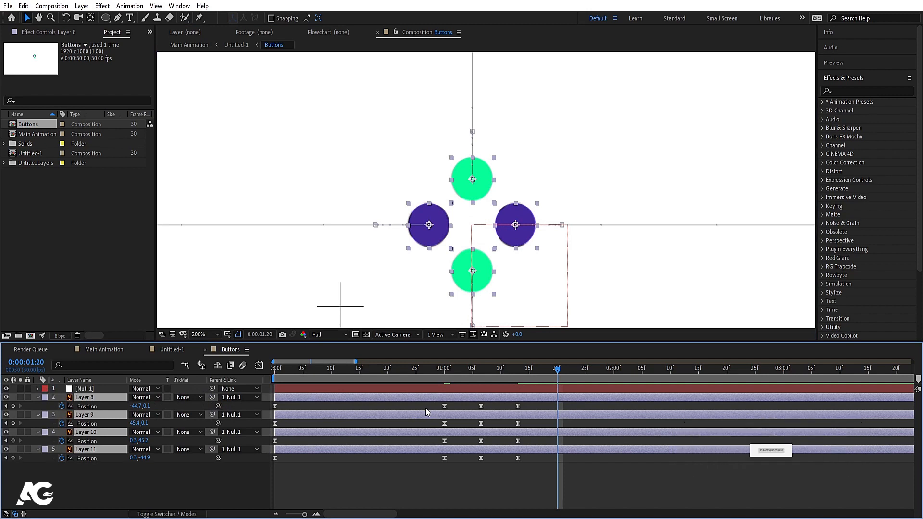
left_click_drag(425, 407, 559, 479)
left_click_drag(443, 408, 407, 408)
key("Home")
scroll(533, 171, "down", 4)
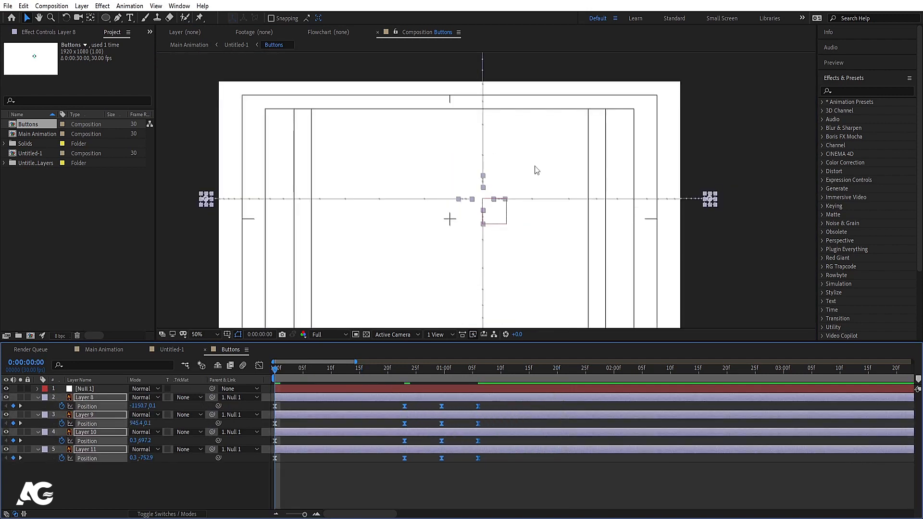
key("space")
key("space")
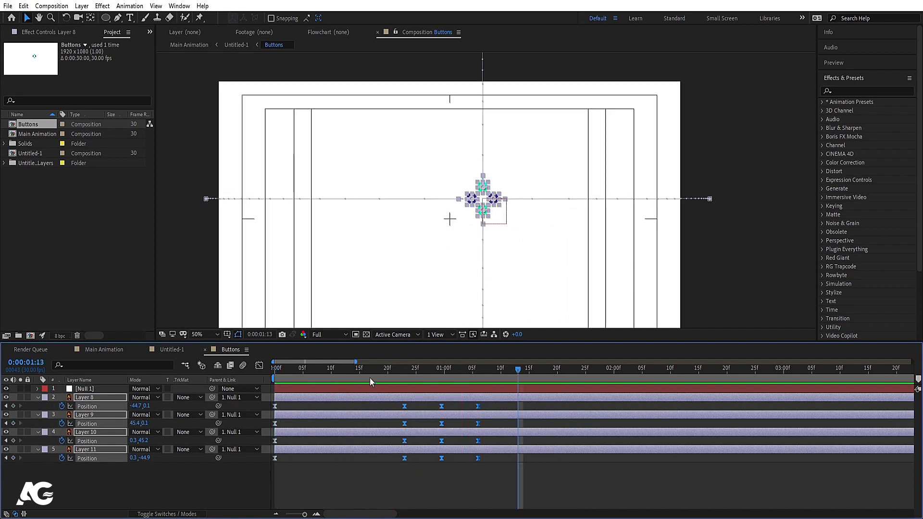
Step: Animate Null 1's Rotation from 0° at 0:00:01:00 to 90° at 0:00:01:20
left_click(89, 389)
key("r")
key("space")
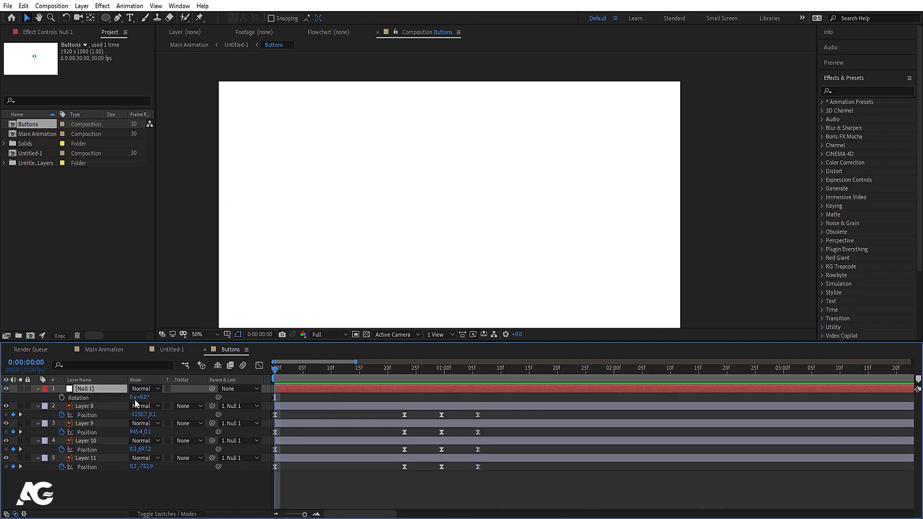
key("space")
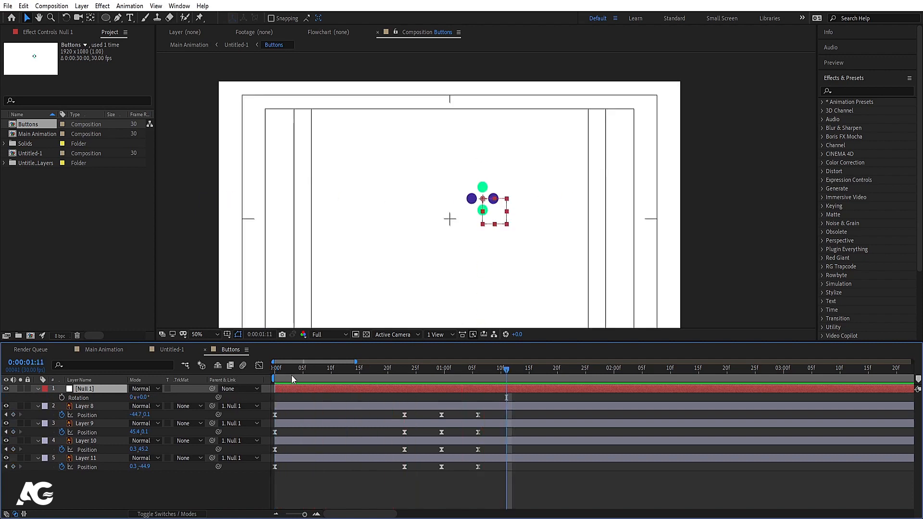
left_click_drag(281, 371, 444, 394)
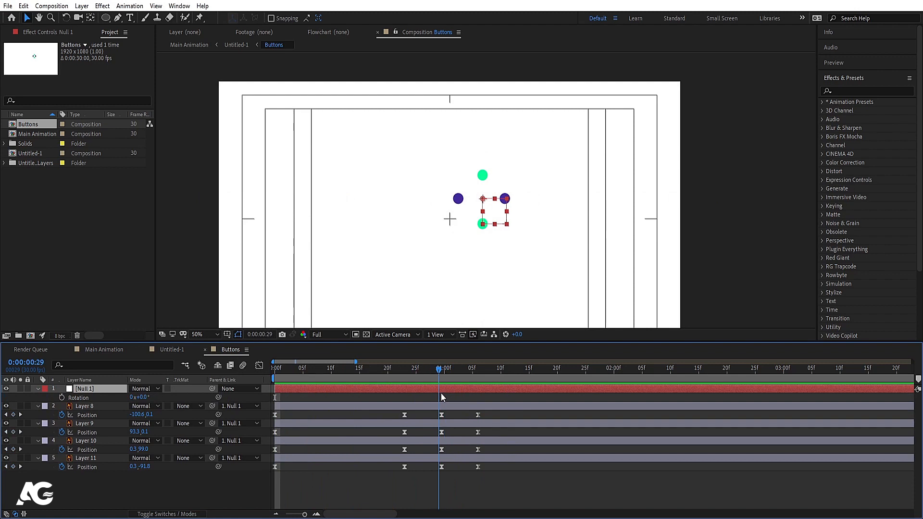
left_click(62, 395)
left_click_drag(483, 372, 557, 379)
left_click(144, 397)
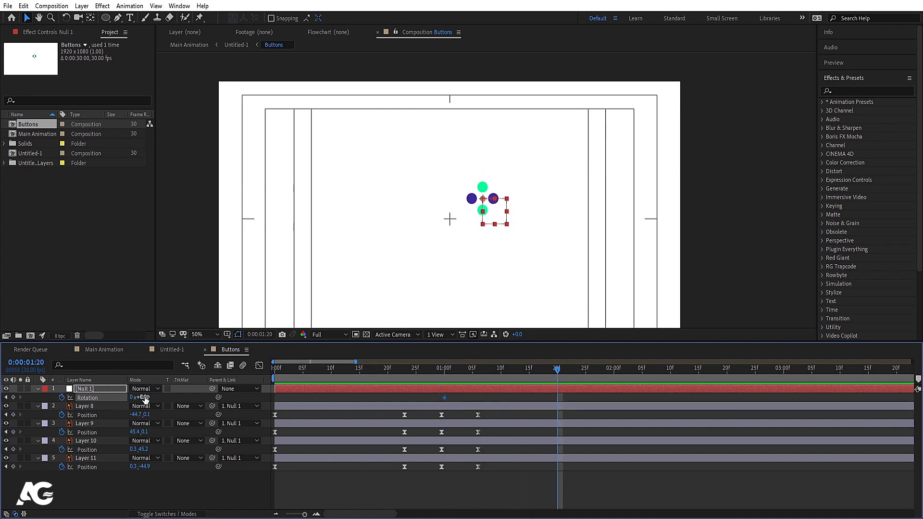
type("90")
key("Return")
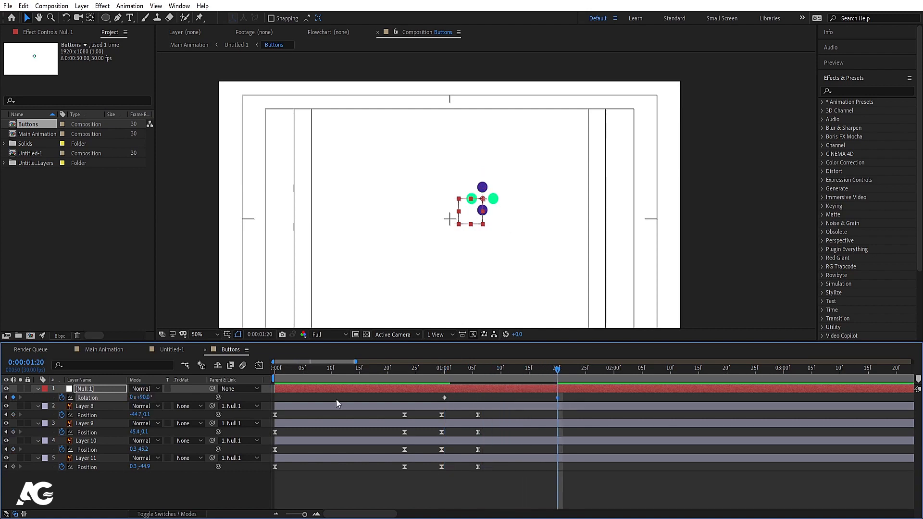
Step: Preview the rotating circles and apply Easy Ease to both of the null's Rotation keyframes
left_click(286, 378)
key("space")
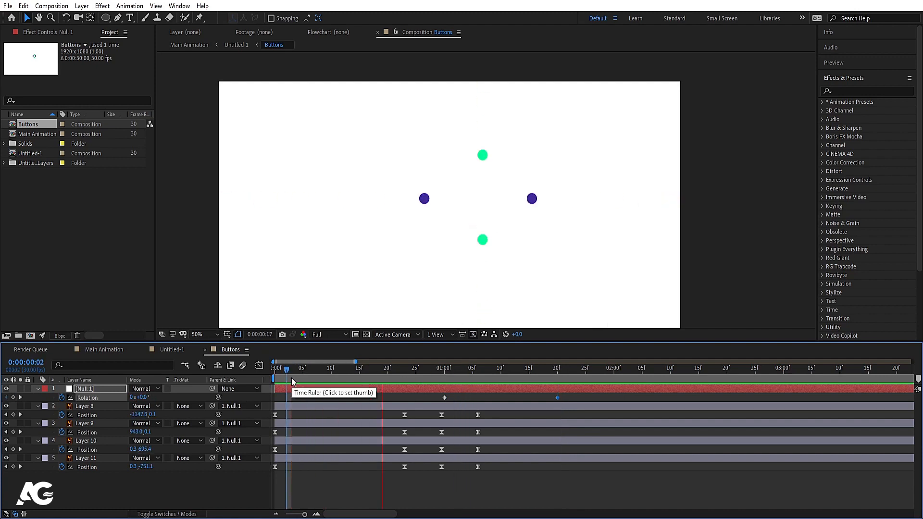
key("space")
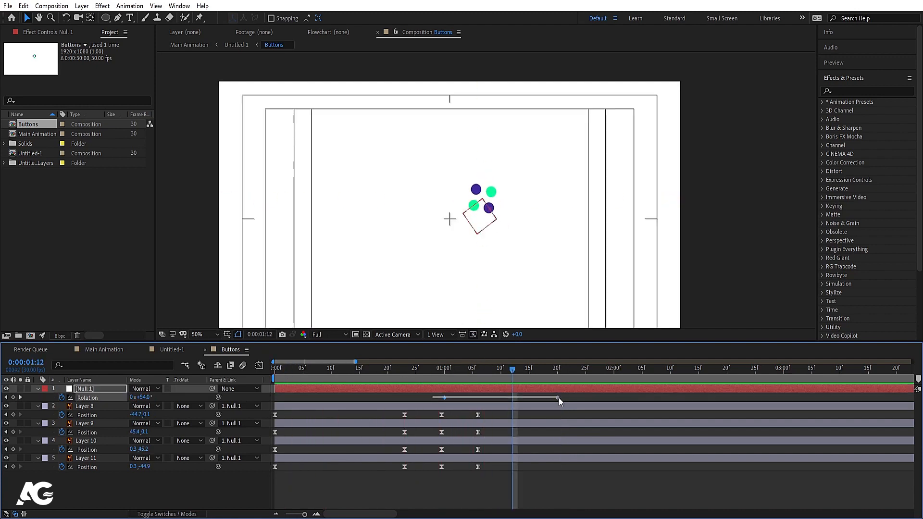
key("F9")
Step: Move Layer 8 to start at 0:00:01:00 and preview its delayed entrance
left_click_drag(462, 378, 443, 377)
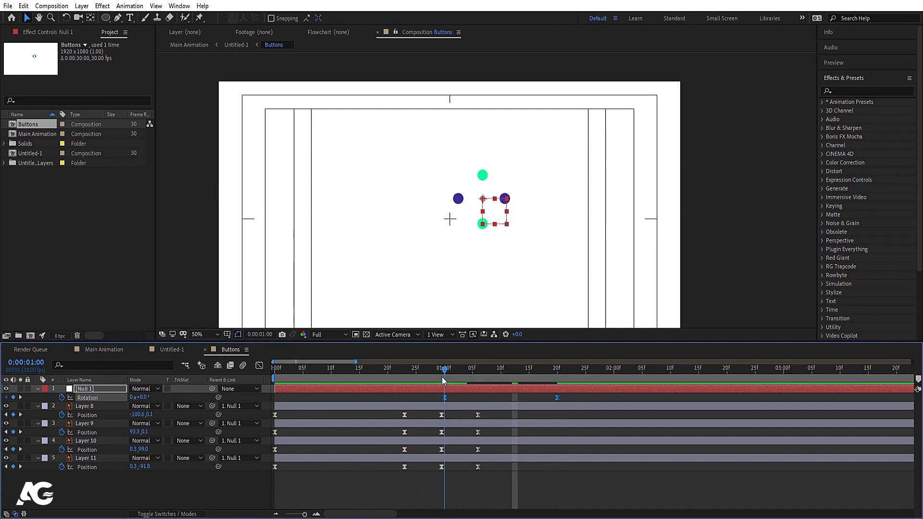
left_click(459, 198)
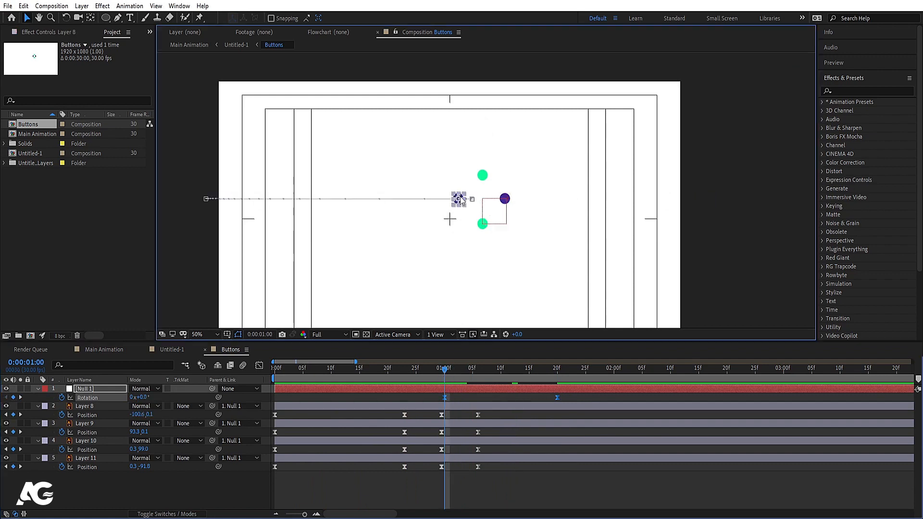
key("bracketleft")
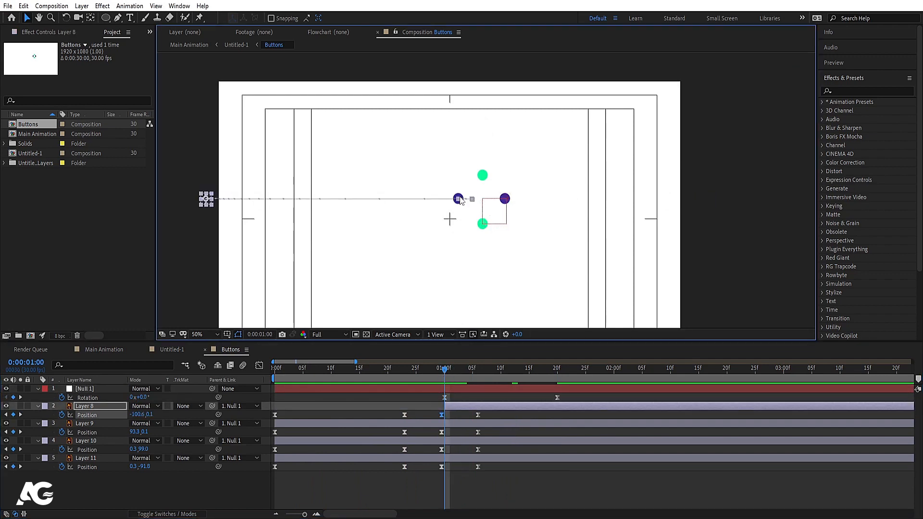
key("Home")
key("space")
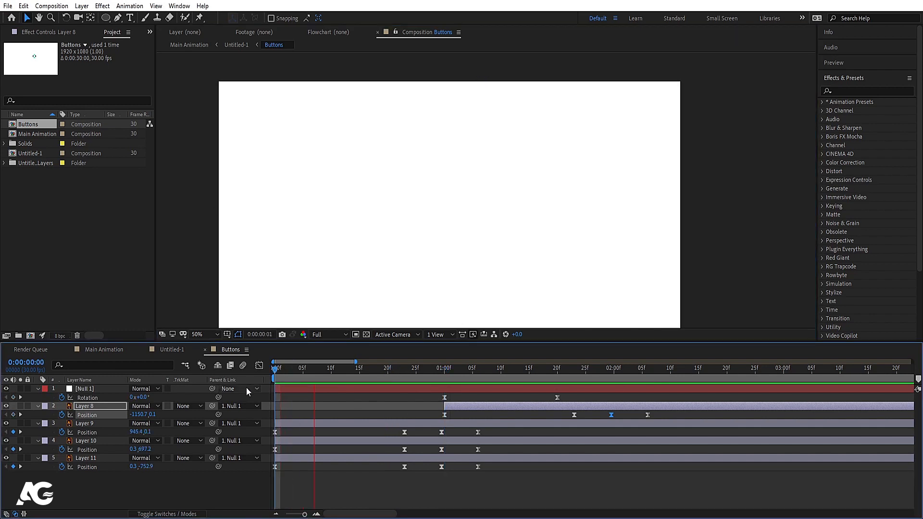
key("space")
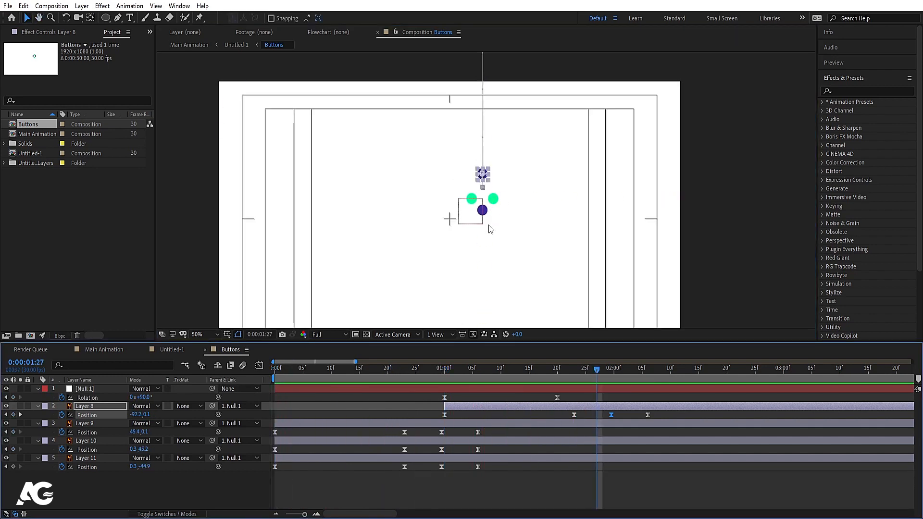
Step: Shorten the null's spin by moving its second Rotation keyframe to 0:00:01:10
mouse_move(478, 374)
left_mouse_down()
mouse_move(439, 372)
mouse_move(506, 368)
mouse_move(443, 370)
mouse_move(473, 370)
left_mouse_up()
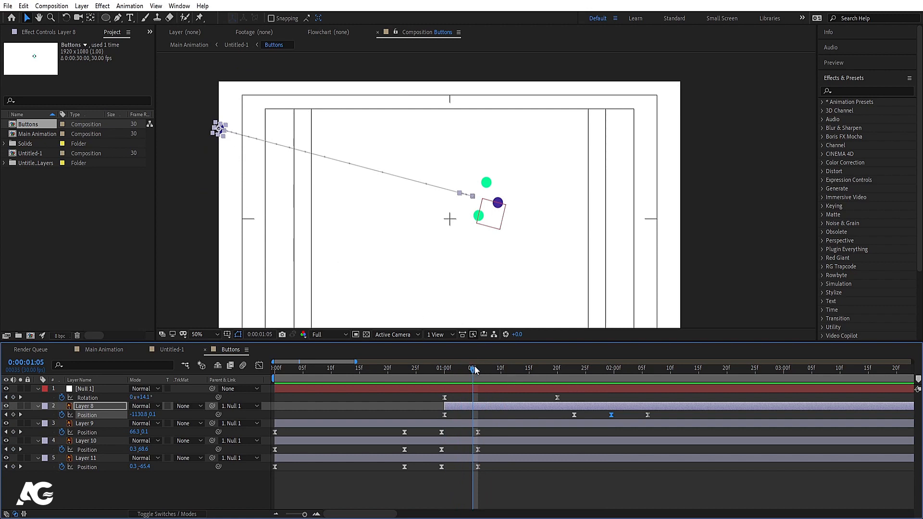
left_click_drag(471, 366, 500, 388)
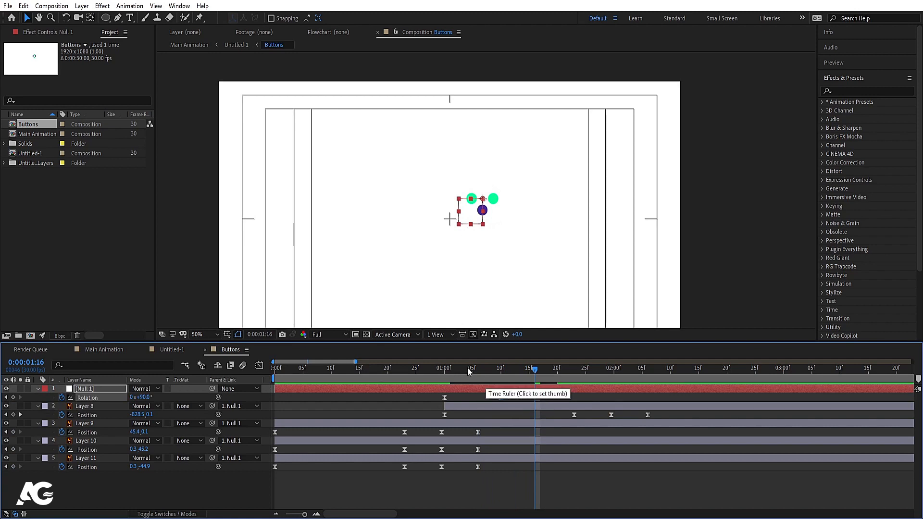
left_click(444, 369)
left_click_drag(444, 369, 496, 379)
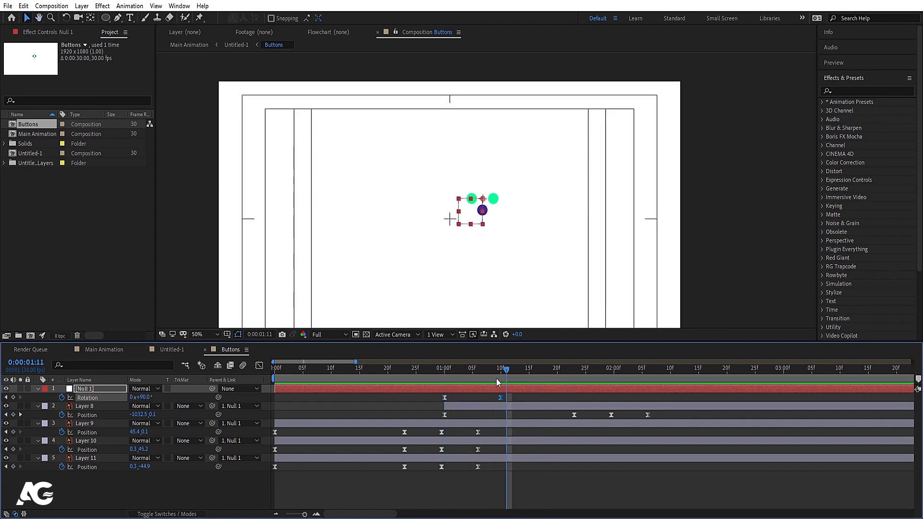
Step: Move Layer 8 to start at 0:00:01:10 and preview the animation from the beginning
key("Page_Down")
left_click(502, 404)
key("[")
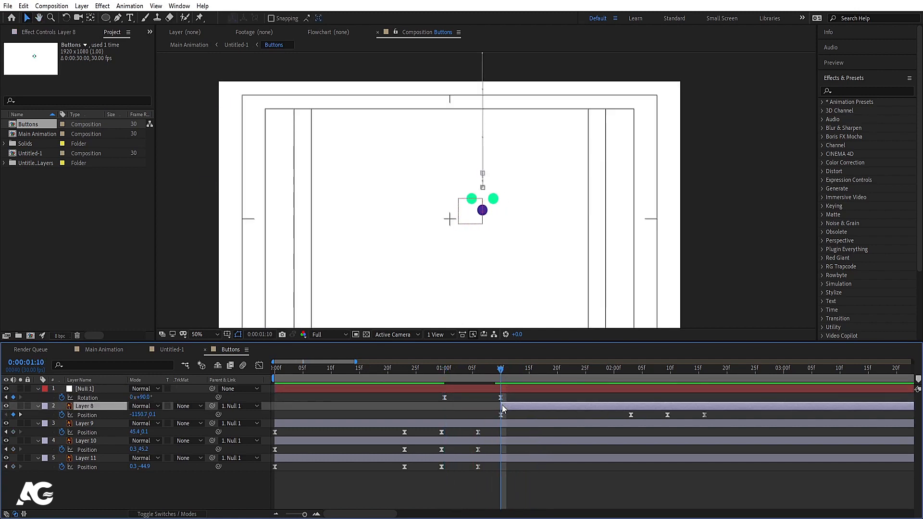
key("space")
key("space")
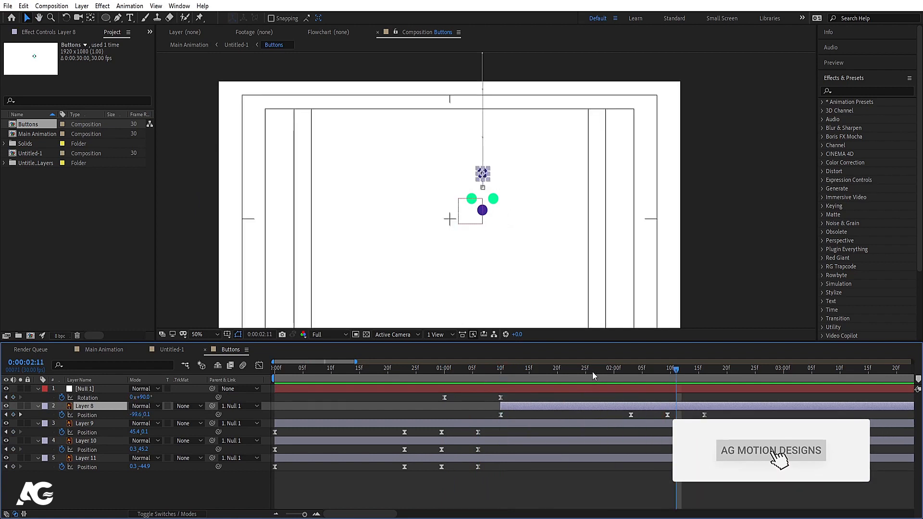
left_click_drag(593, 372, 136, 374)
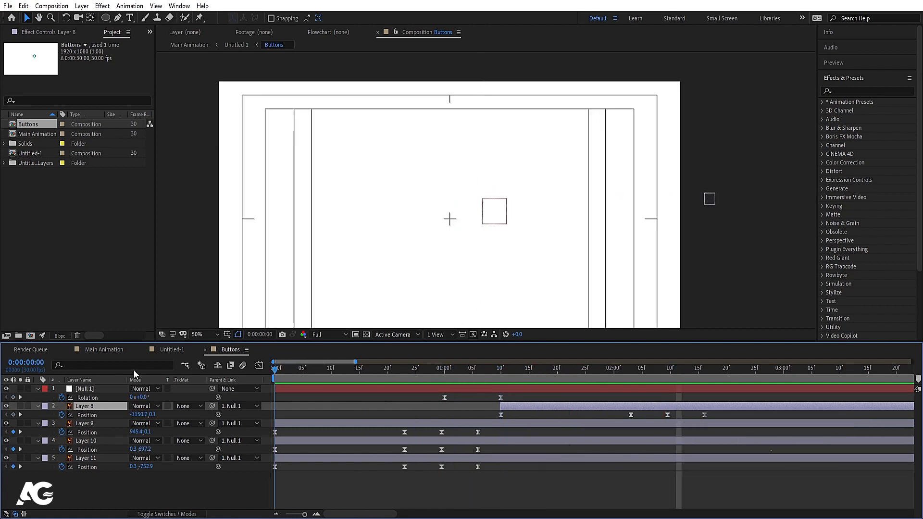
key("space")
key("space")
key("space")
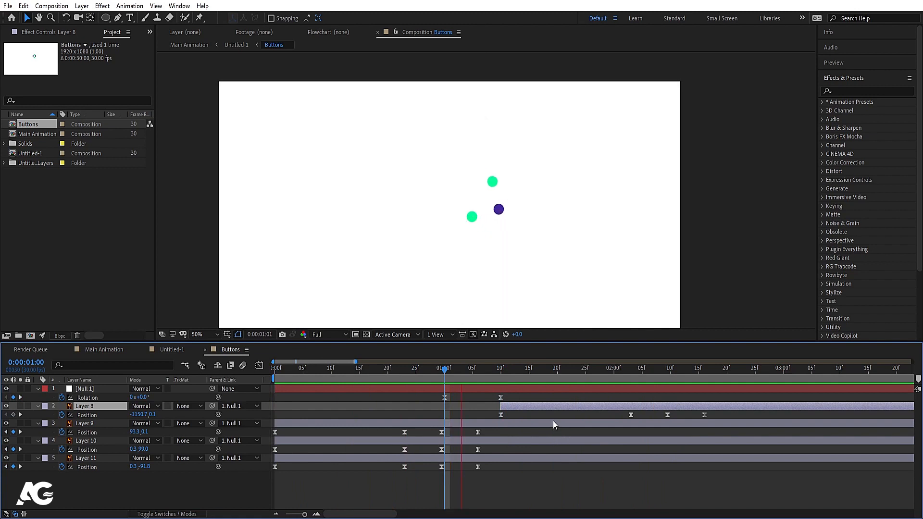
key("space")
Step: Slide Layer 8 back to start at about 0:00:00:21, trim its in point to 0:00:01:10, and preview the result
mouse_move(499, 371)
left_mouse_down()
mouse_move(648, 379)
mouse_move(500, 378)
left_mouse_up()
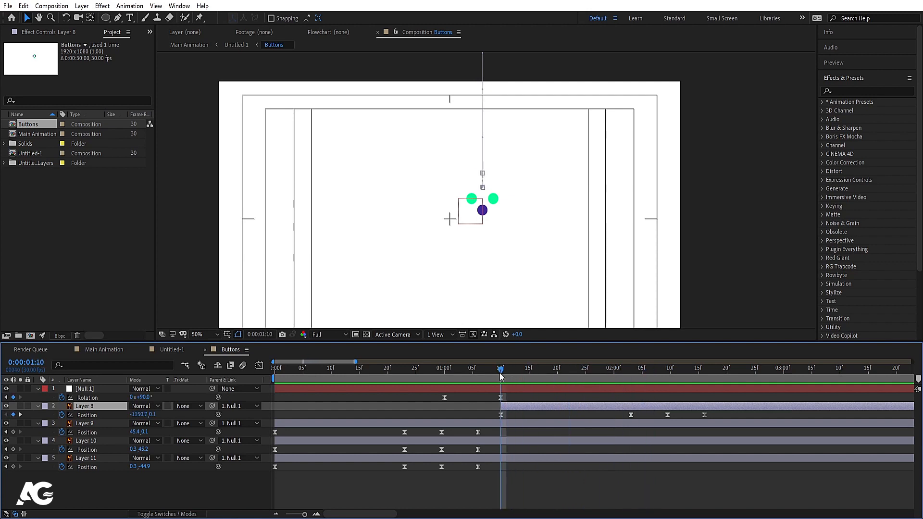
left_click_drag(573, 407, 468, 405)
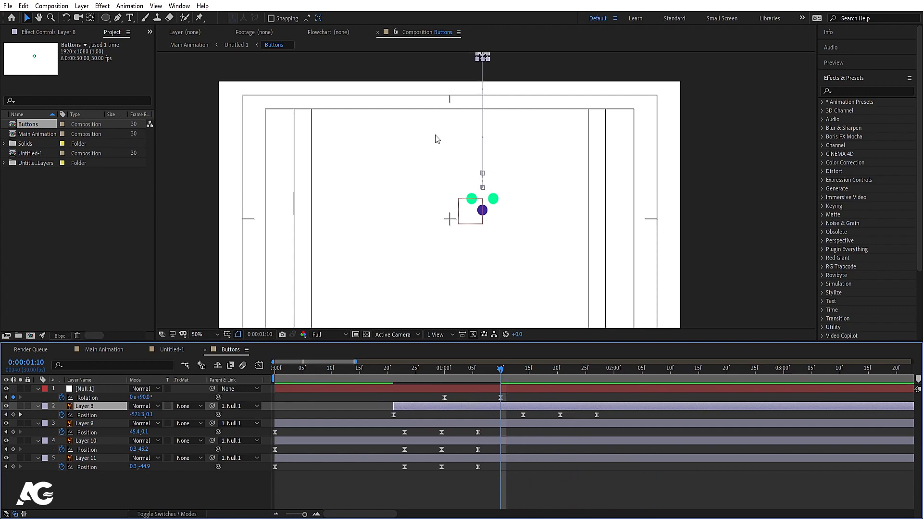
key("alt+bracketleft")
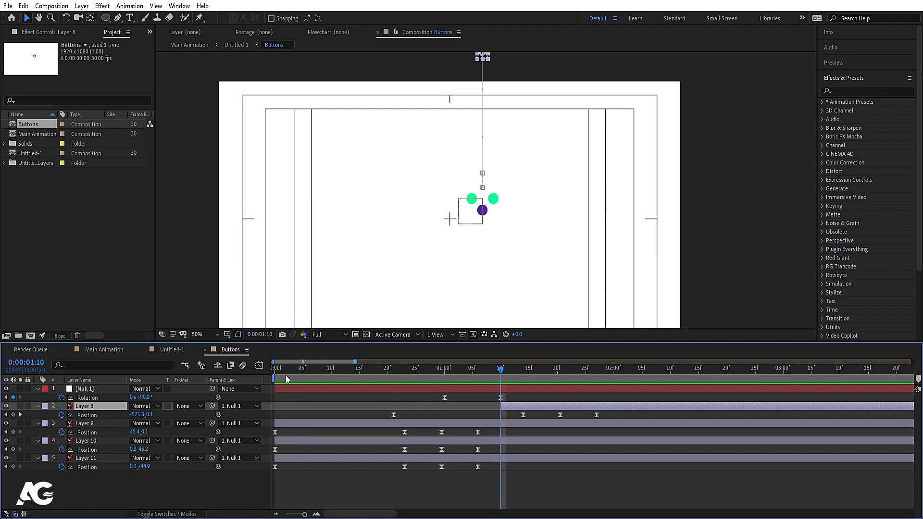
key("Home")
key("space")
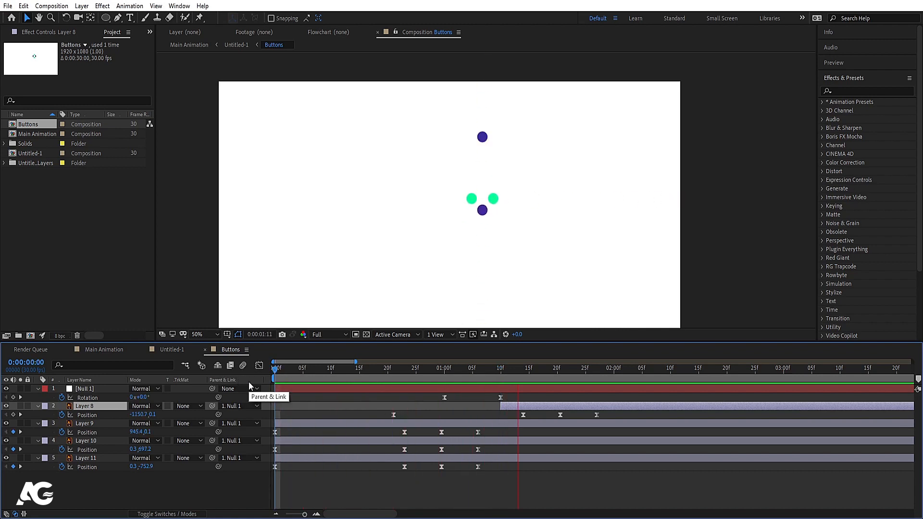
key("space")
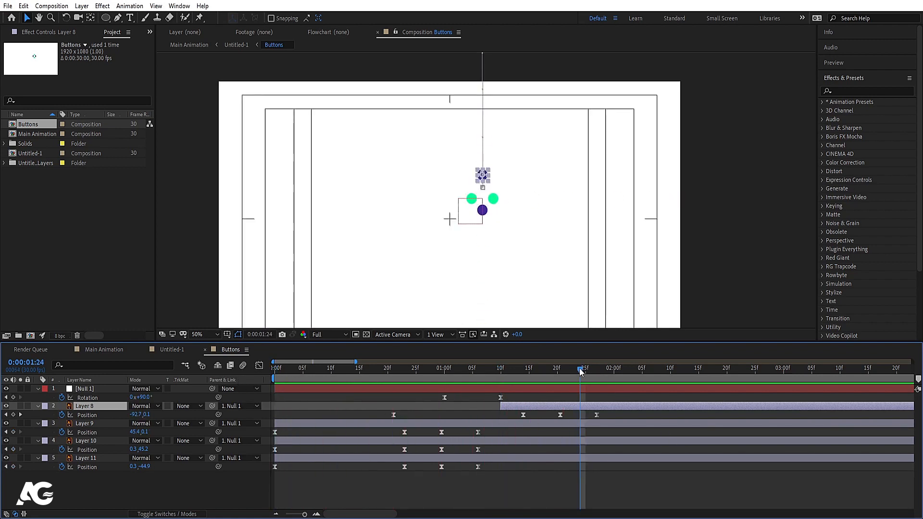
Step: Add a Rotation keyframe to the null at 0:00:01:23 and set its Rotation to 180° at 0:00:02:04
mouse_move(581, 371)
left_mouse_down()
mouse_move(557, 370)
mouse_move(576, 367)
left_mouse_up()
left_click(589, 389)
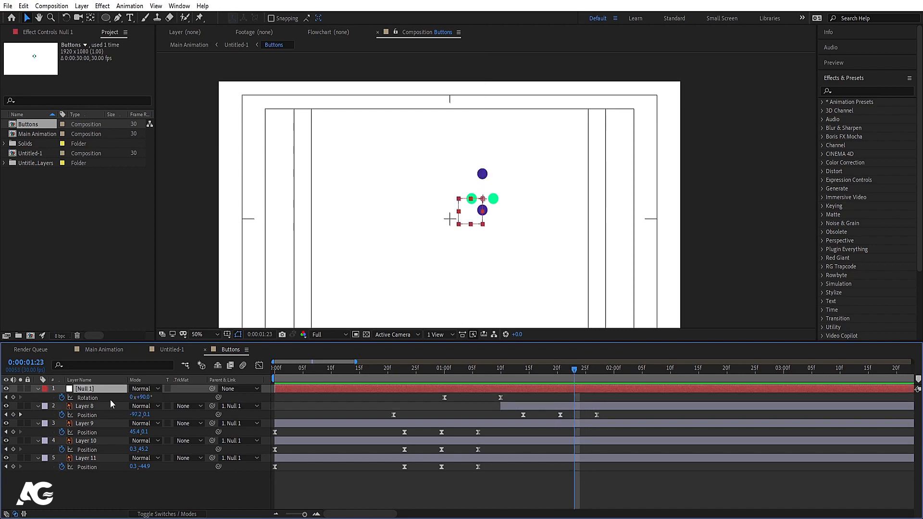
left_click(13, 398)
left_click_drag(598, 378, 635, 374)
left_click(140, 397)
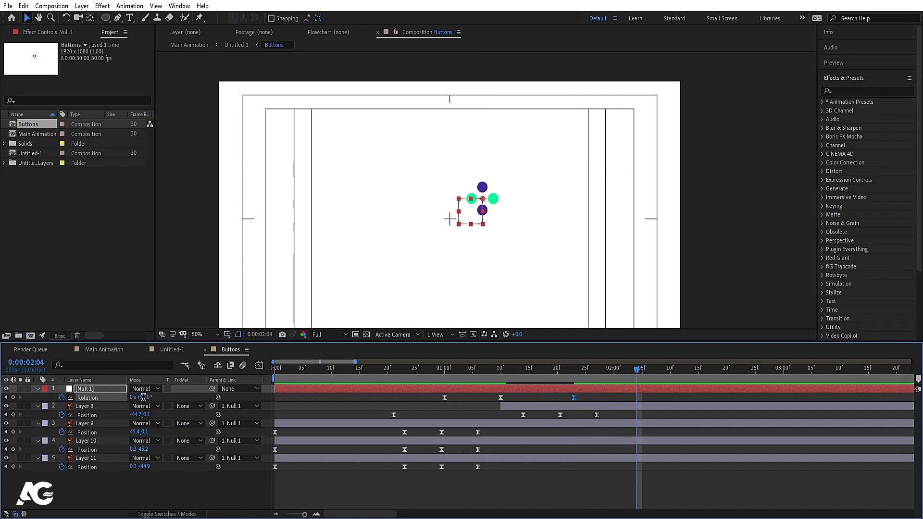
type("180")
key("Return")
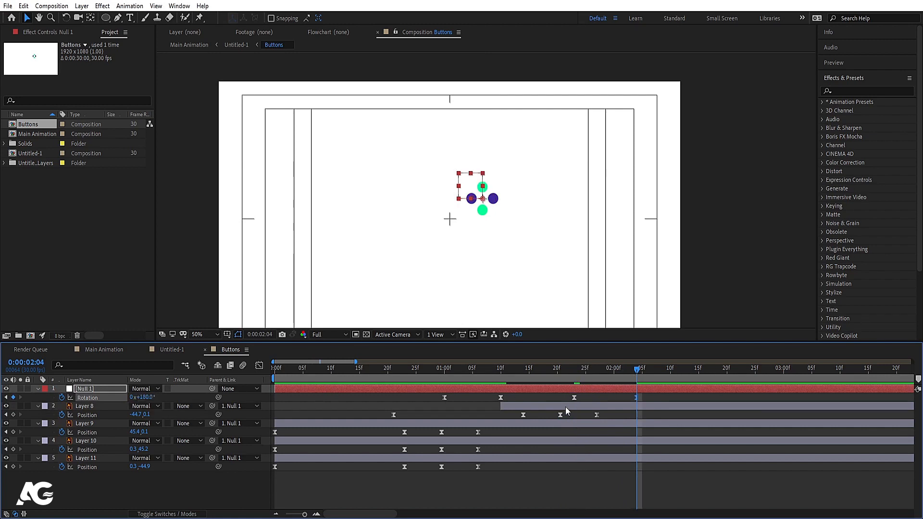
Step: Shift Layer 10 to start at about 0:00:01:18, trim its in point to 0:00:02:04, and preview its entrance
left_click(488, 192)
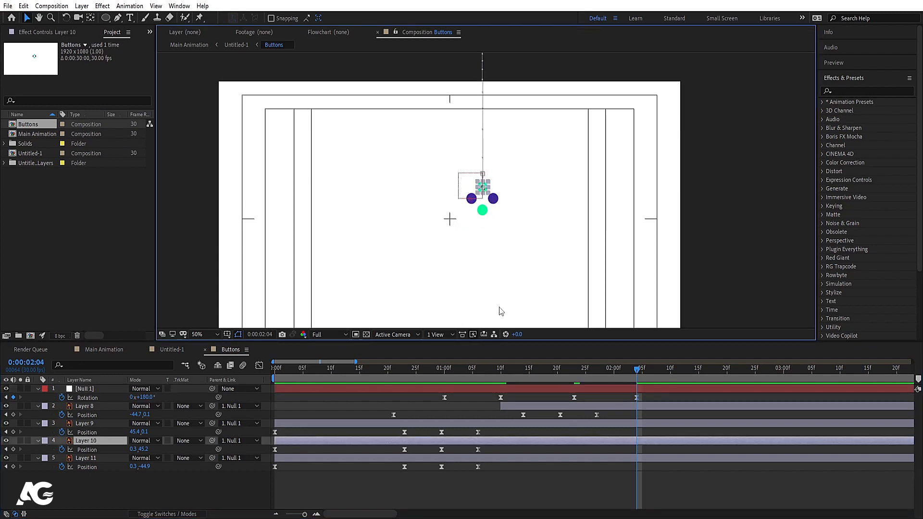
key("bracketleft")
left_click_drag(762, 442, 671, 443)
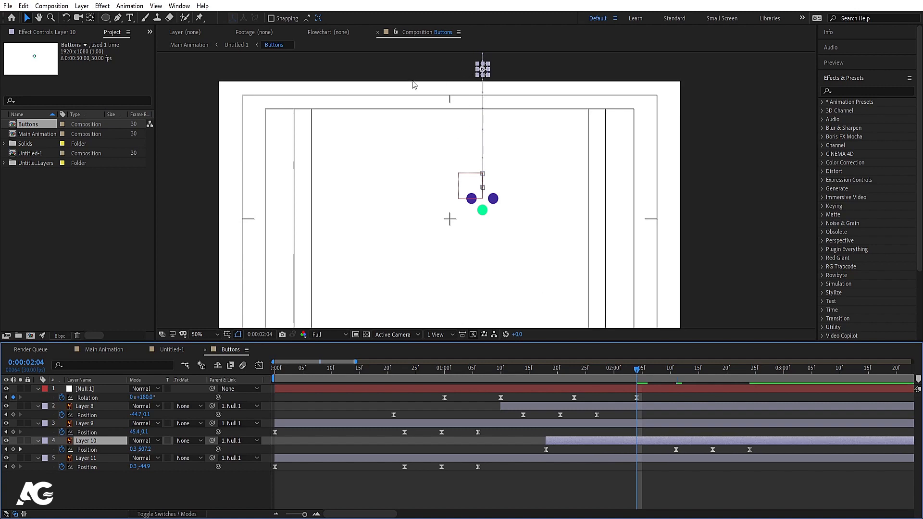
key("alt+bracketleft")
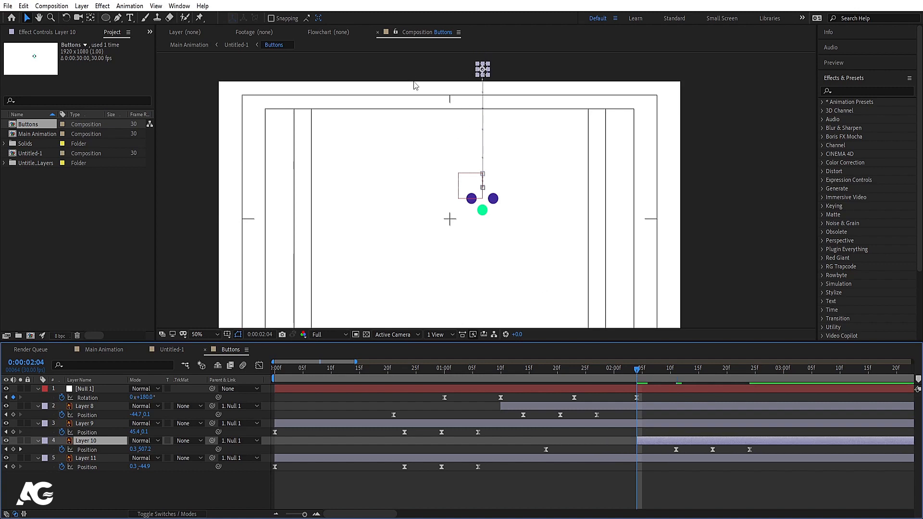
key("space")
key("space")
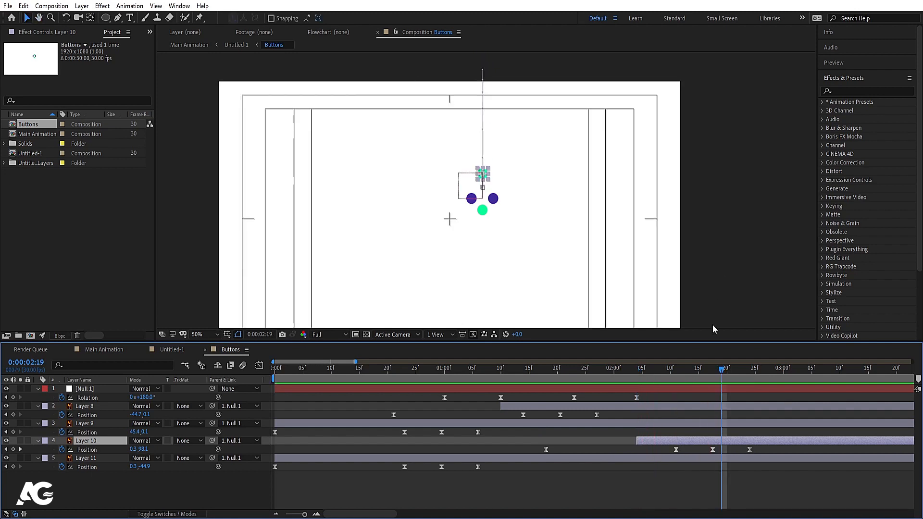
Step: Add a Rotation keyframe to the null at 0:00:02:19 and set its Rotation to 270° at 0:00:03:00
left_click(677, 389)
left_click(14, 397)
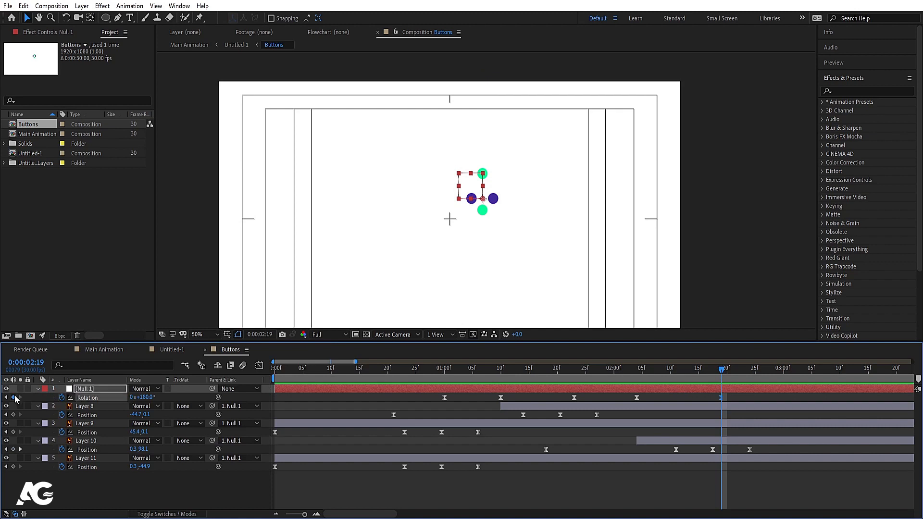
left_click(784, 369)
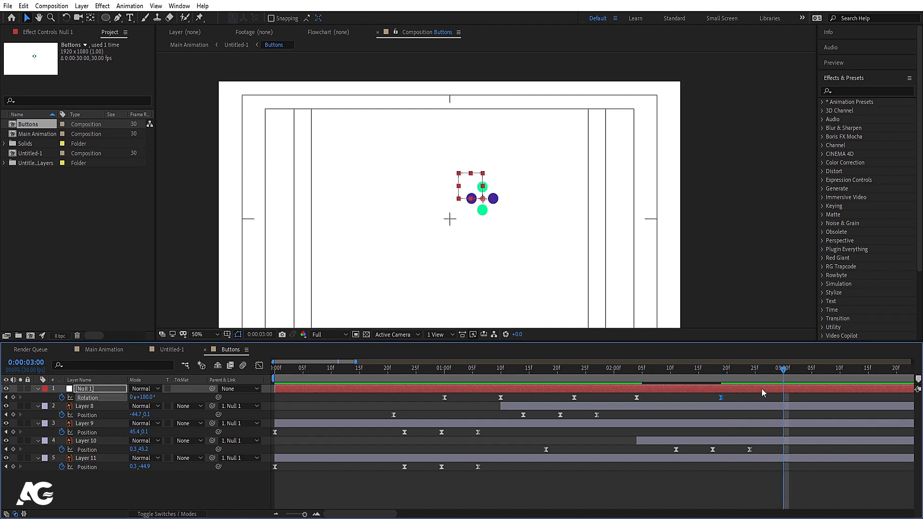
left_click(145, 397)
type("270")
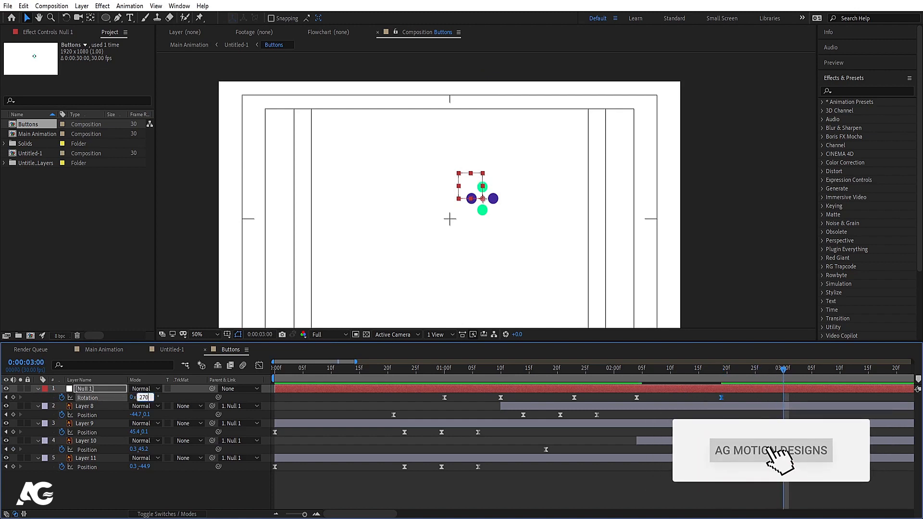
key("Return")
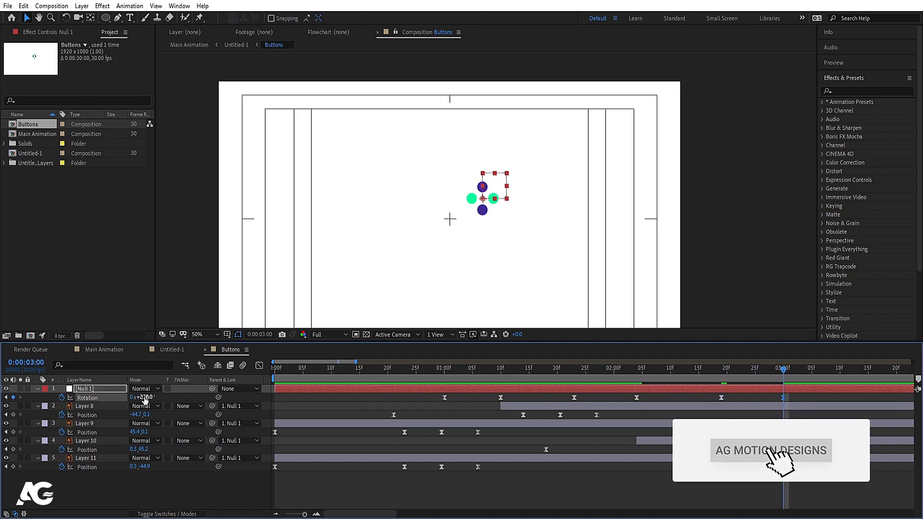
Step: Shift Layer 9 to start at about 0:00:02:12, trim its in point to 0:00:03:00, and preview its entrance
left_click(479, 187)
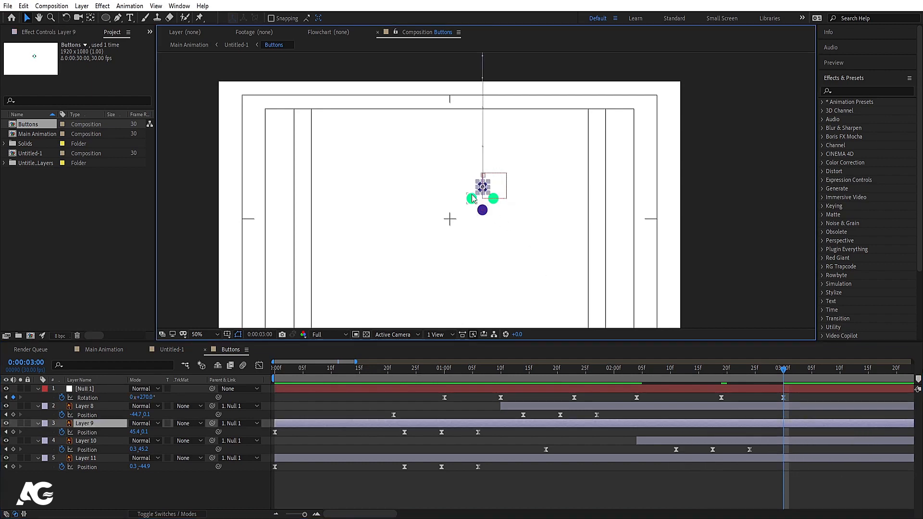
key("bracketleft")
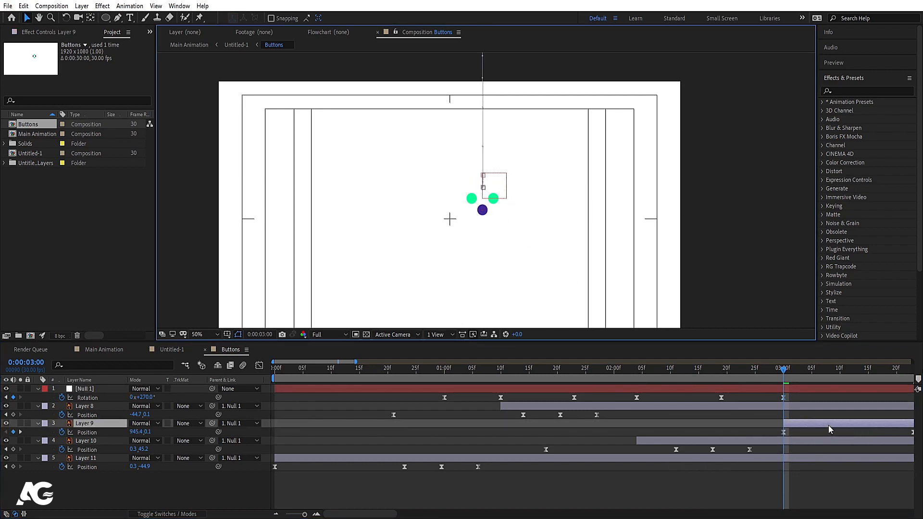
left_click_drag(828, 428, 724, 430)
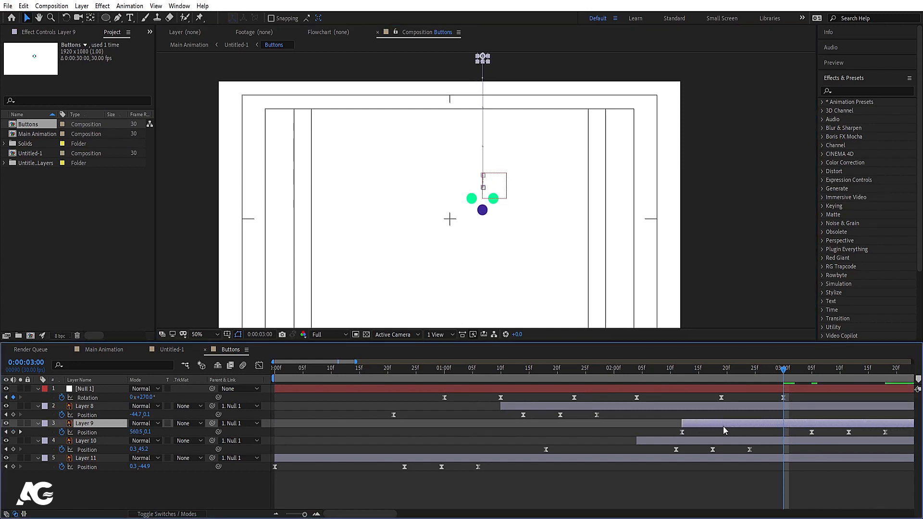
key("alt+bracketleft")
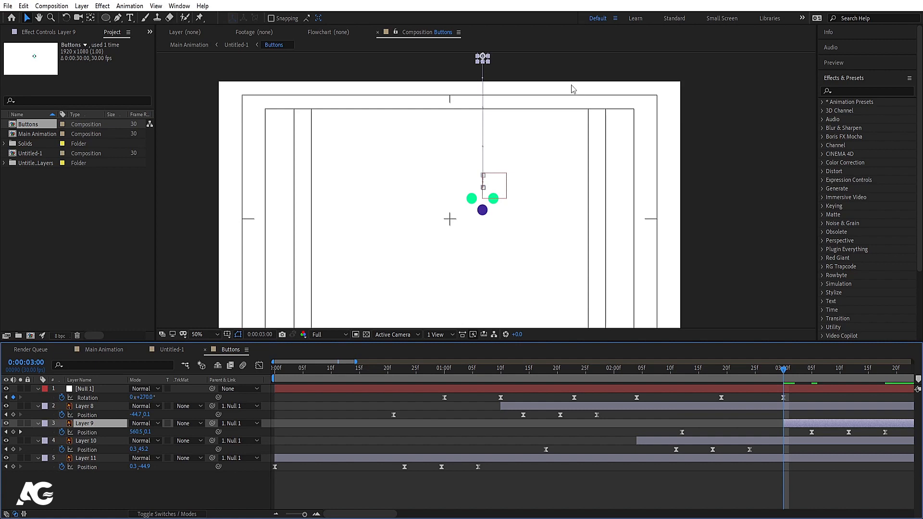
key("space")
key("space")
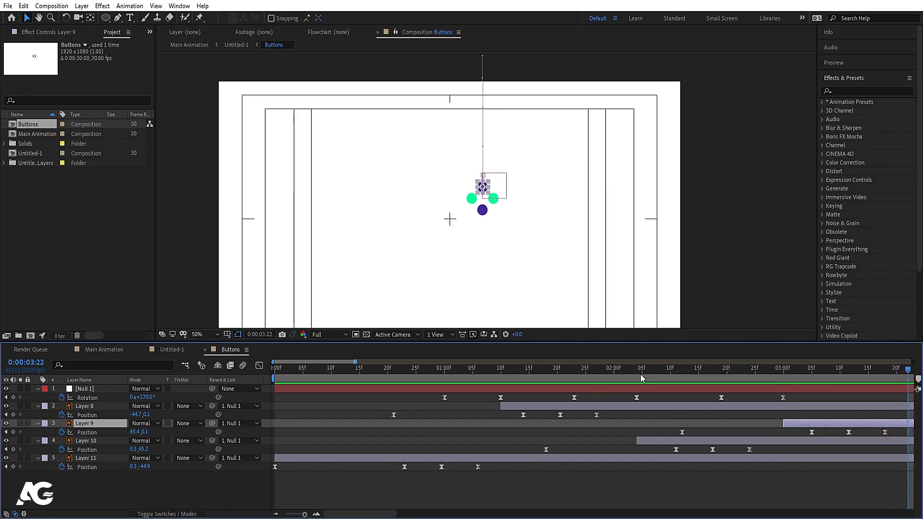
Step: Play back the button animation from several points to check the entrances and rotations through Layer 9's arrival
left_click(342, 379)
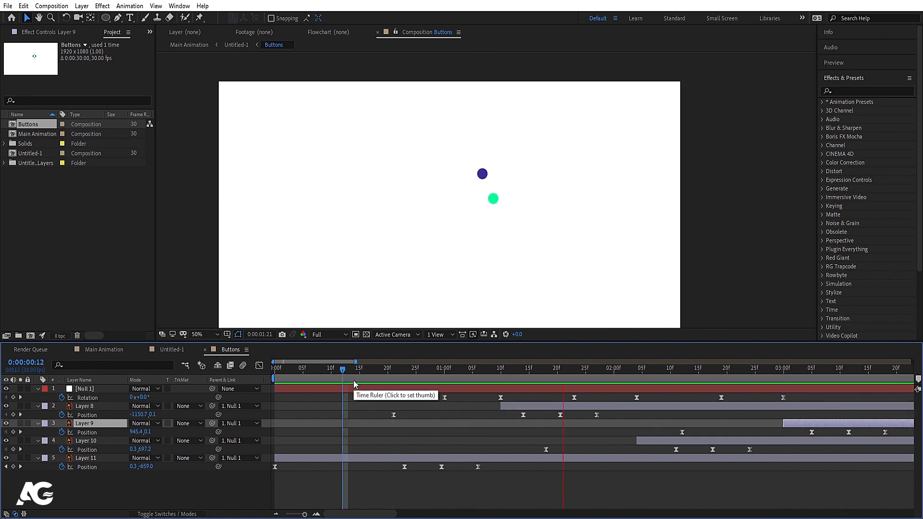
key("space")
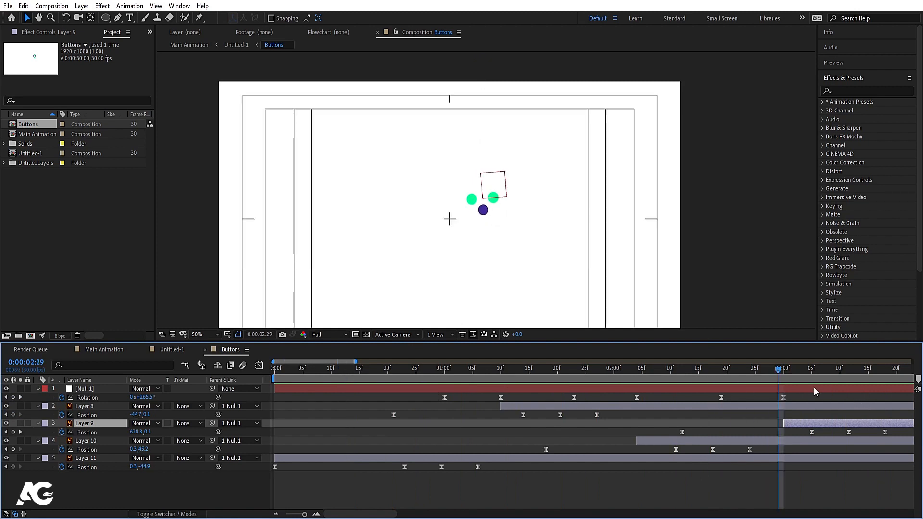
key("Page_Down")
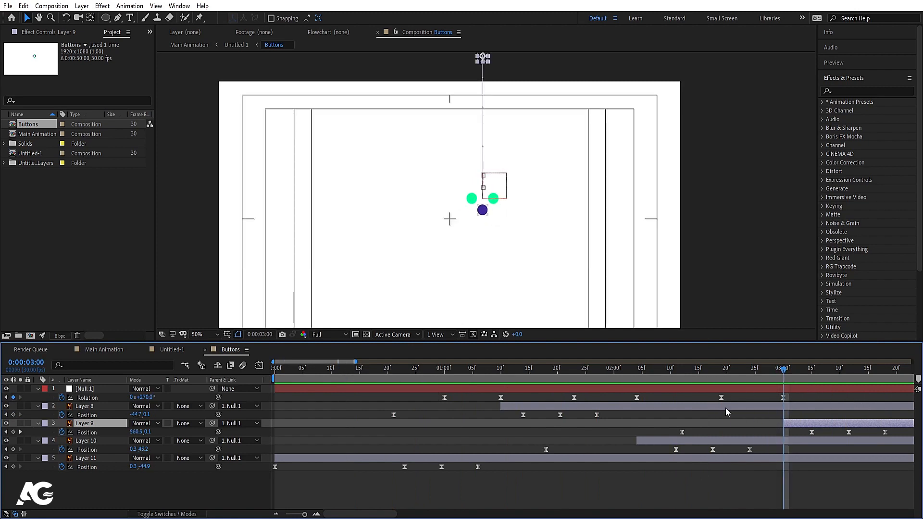
key("space")
key("space")
key("space")
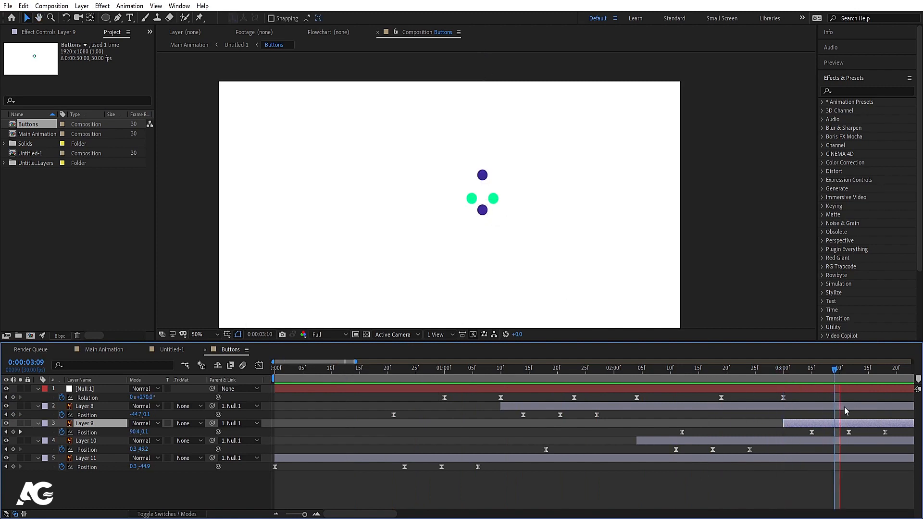
key("space")
left_click(602, 377)
key("space")
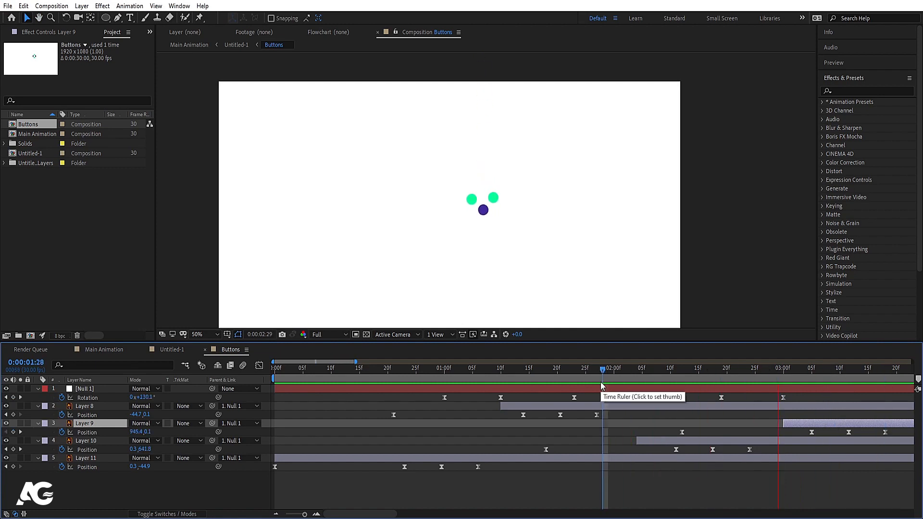
key("space")
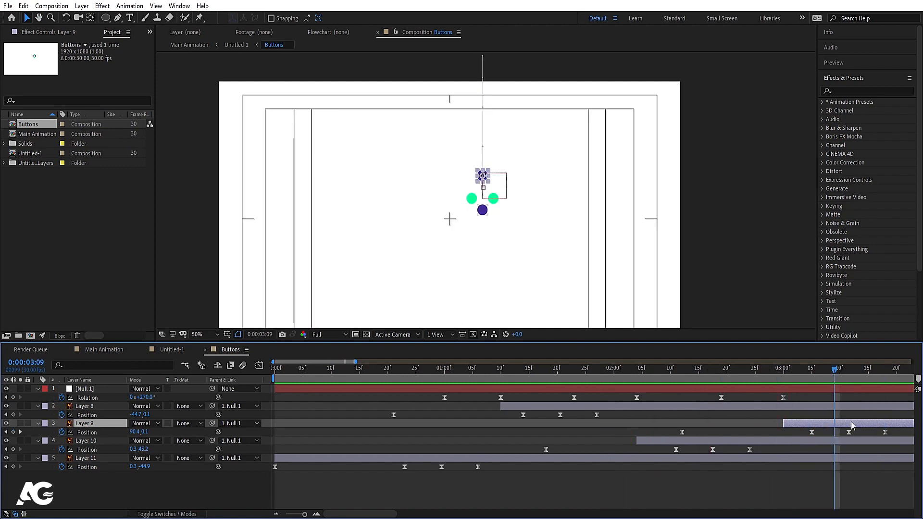
Step: Add a Rotation keyframe to the null at 0:00:03:13 and set its Rotation to 360° at 0:00:03:21
left_click_drag(859, 379, 855, 379)
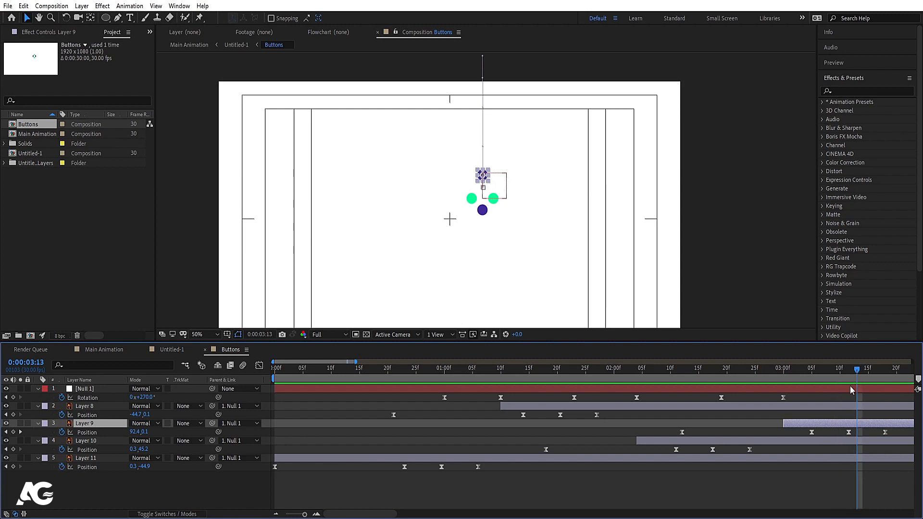
left_click(850, 387)
left_click(13, 397)
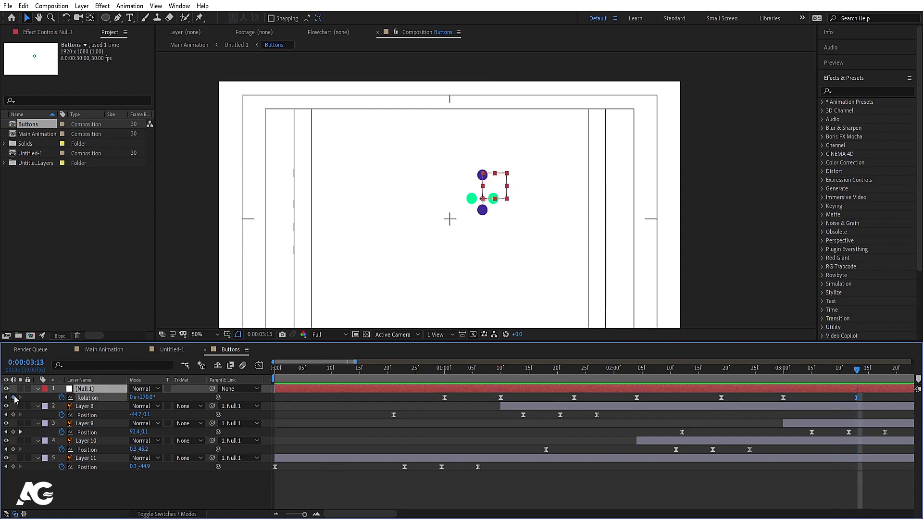
key("space")
key("space")
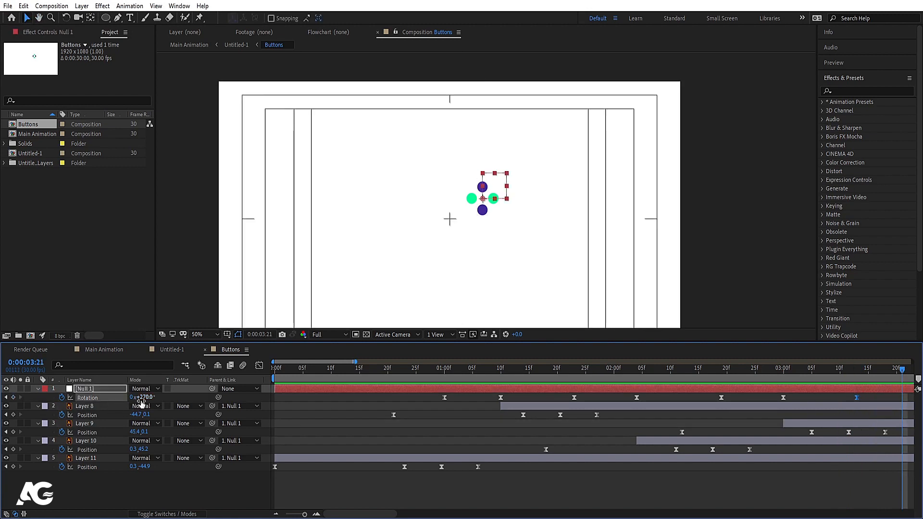
type("360")
key("Return")
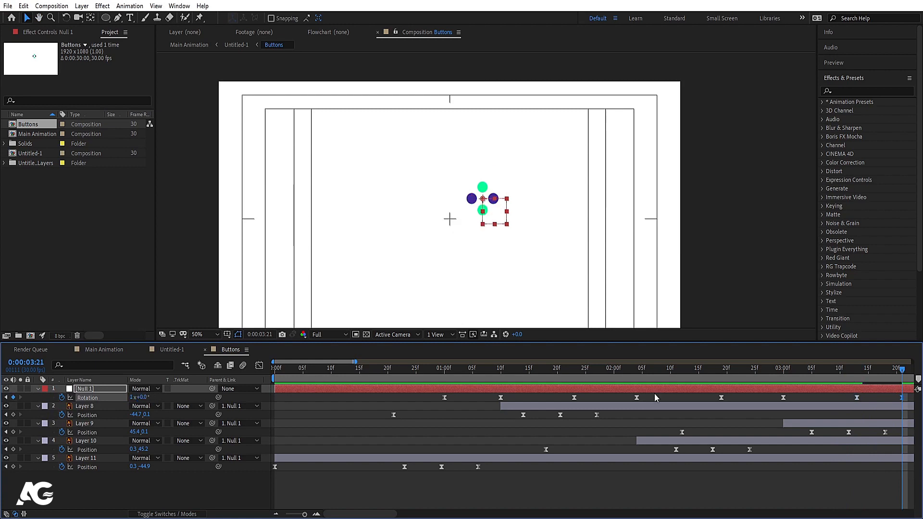
Step: Shift Layer 11 to start at about 0:00:03:04, trim its in point to 0:00:03:21, and preview the animation from the beginning
left_click(484, 189)
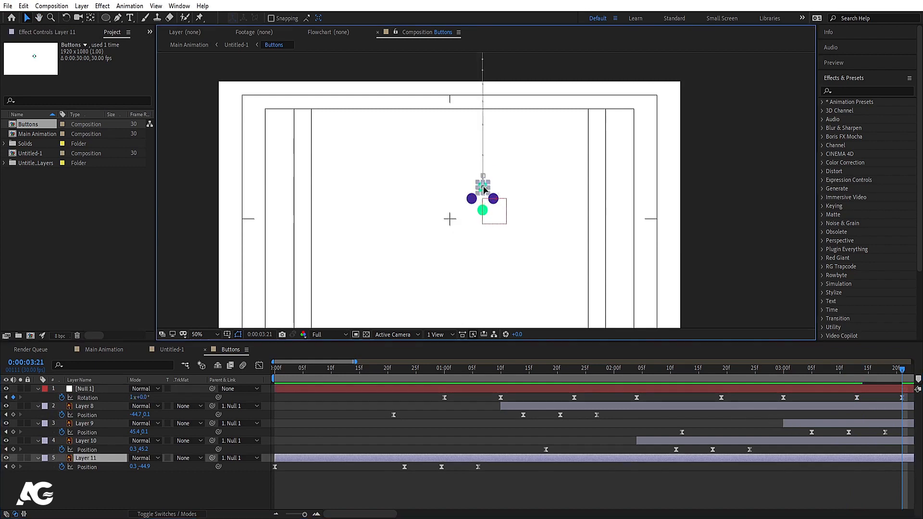
key("[")
scroll(821, 443, "down", 3)
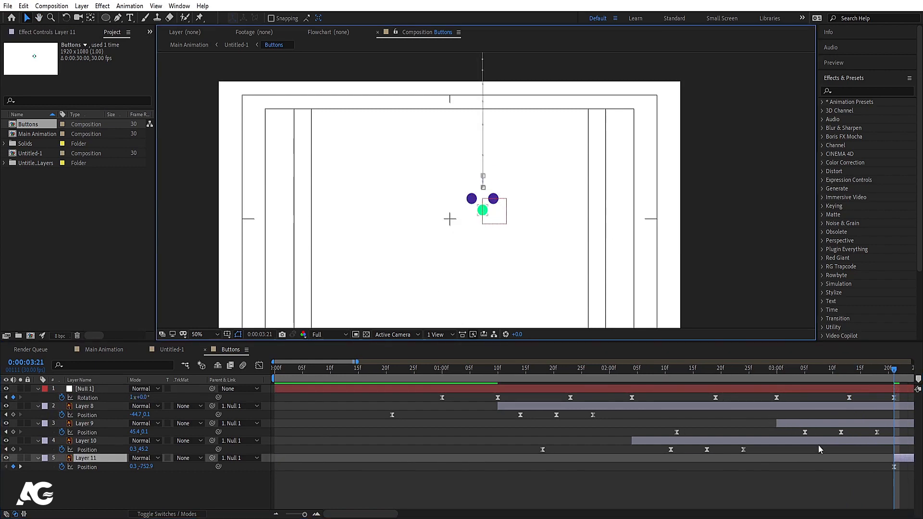
scroll(825, 454, "down", 2)
left_click_drag(815, 457, 746, 455)
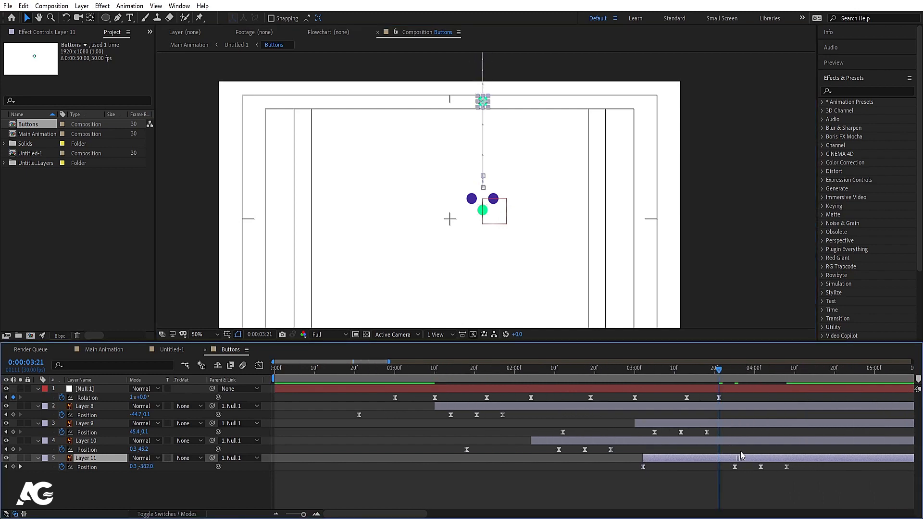
key("alt+[")
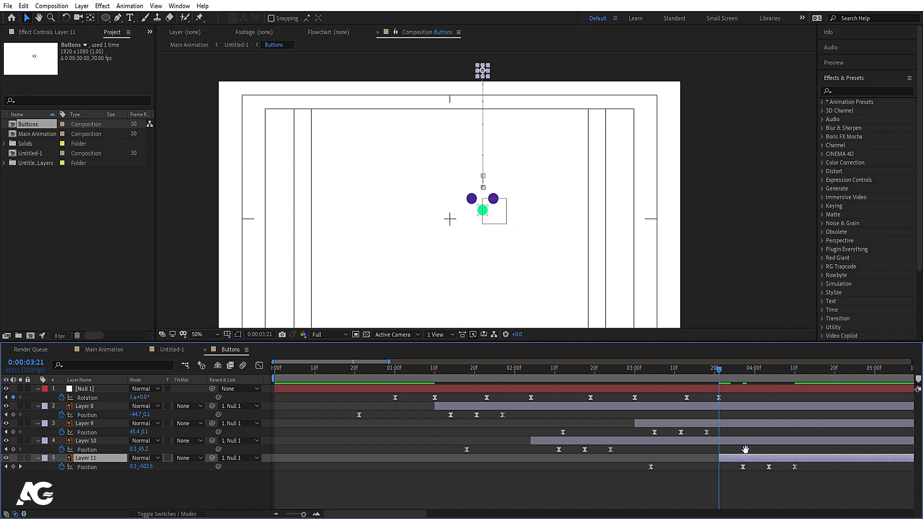
key("space")
key("space")
left_click_drag(342, 370, 272, 375)
key("space")
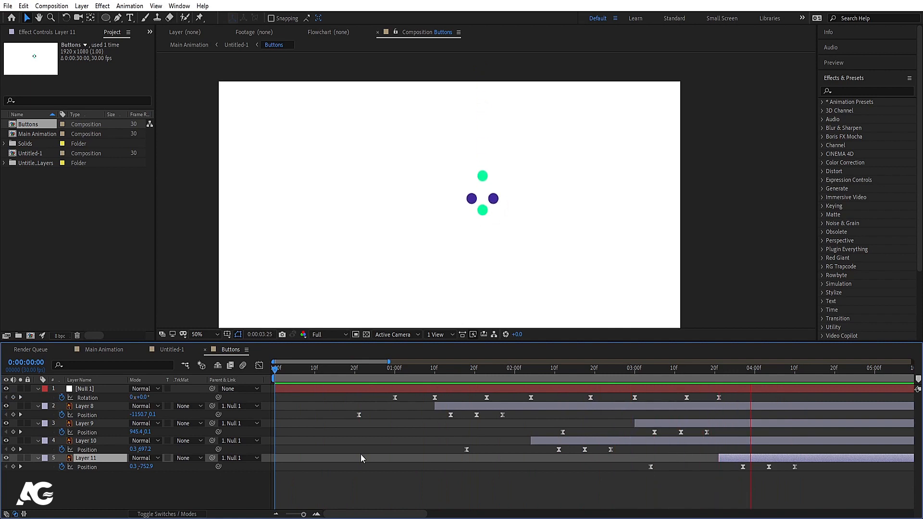
left_click_drag(410, 371, 212, 401)
Step: Undo the trim and time shifts of Layer 11 and return to the beginning of the composition
key("ctrl+z")
key("ctrl+z")
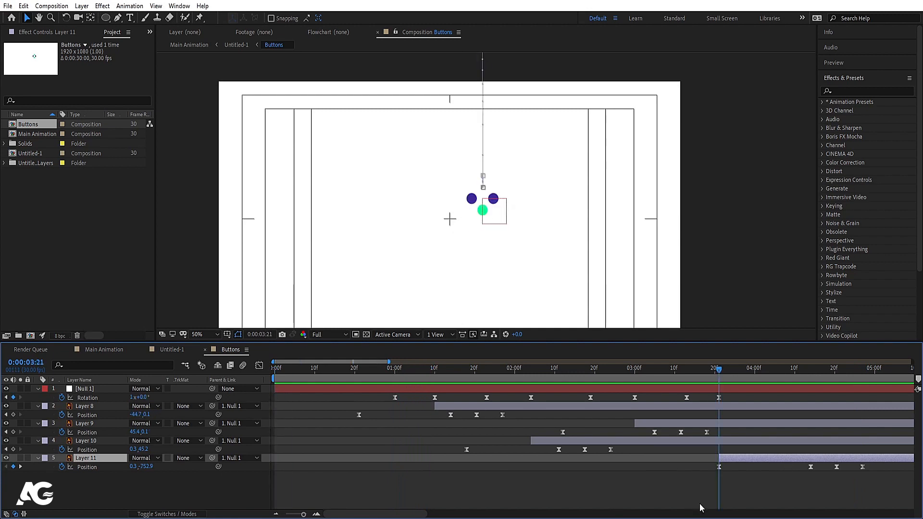
key("ctrl+z")
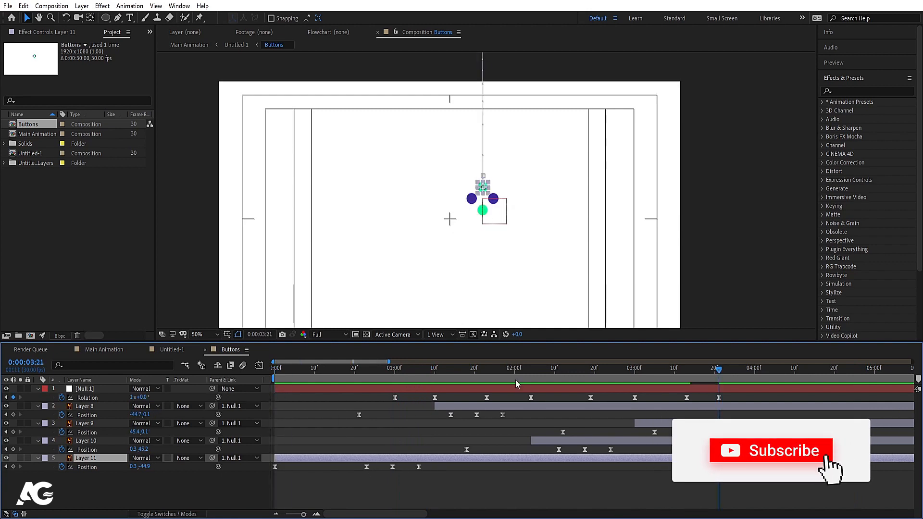
mouse_move(635, 379)
left_mouse_down()
mouse_move(613, 380)
mouse_move(639, 390)
left_mouse_up()
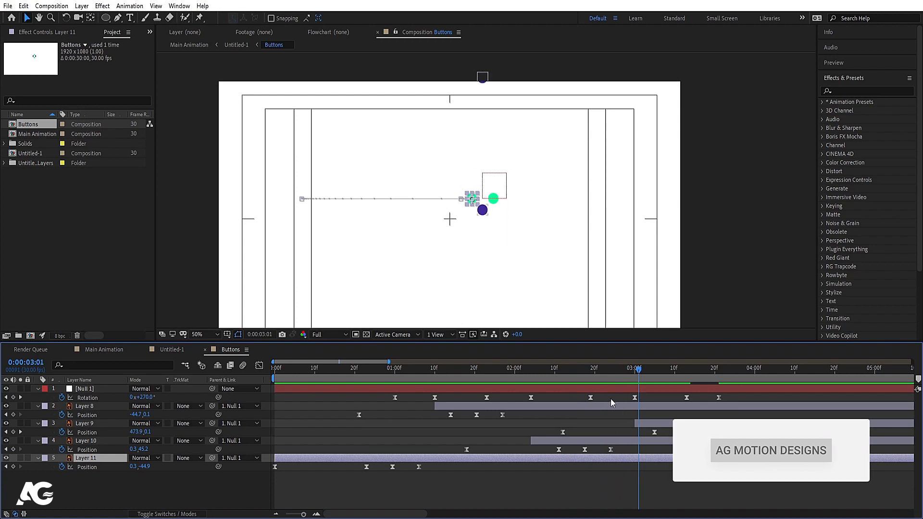
left_click_drag(543, 373, 94, 382)
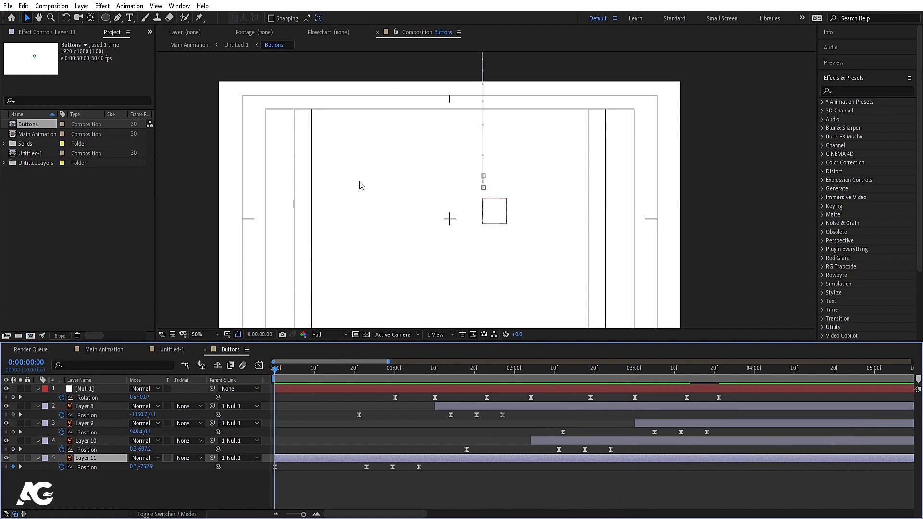
Step: Scrub back from about 0:00:03:15 to 0:00:00:22 and play the button animation to check its motion
left_click(693, 372)
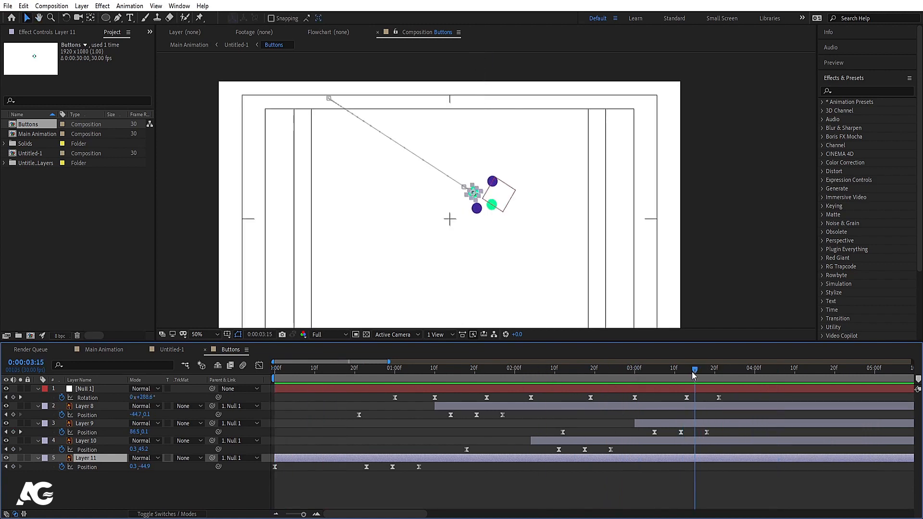
left_click_drag(691, 371, 367, 373)
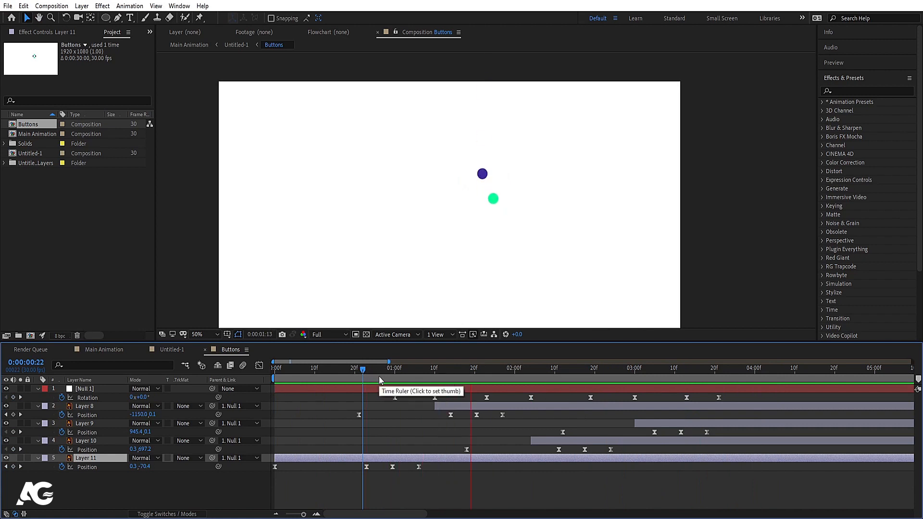
key("space")
Step: Apply Easy Ease to all of the null's Rotation keyframes and stretch their speed-graph influence to form sharp peaks
left_click_drag(368, 396, 740, 394)
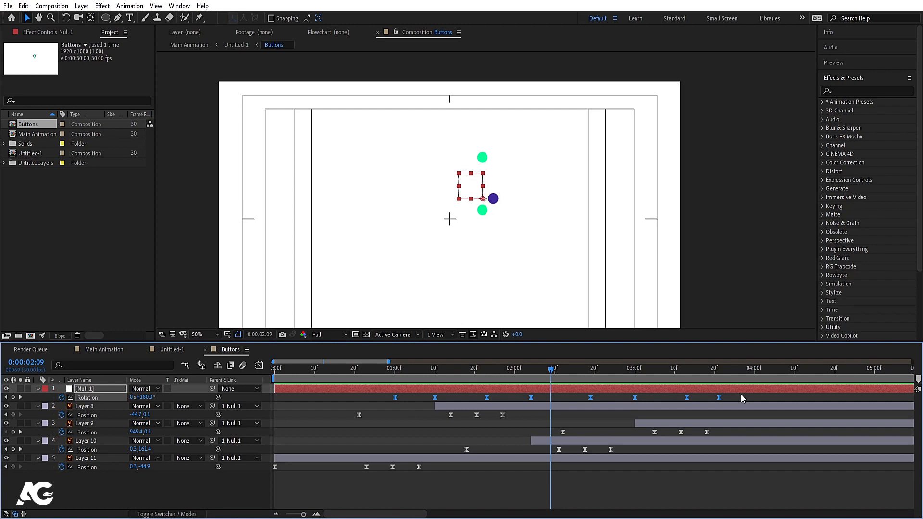
key("F9")
left_click(259, 366)
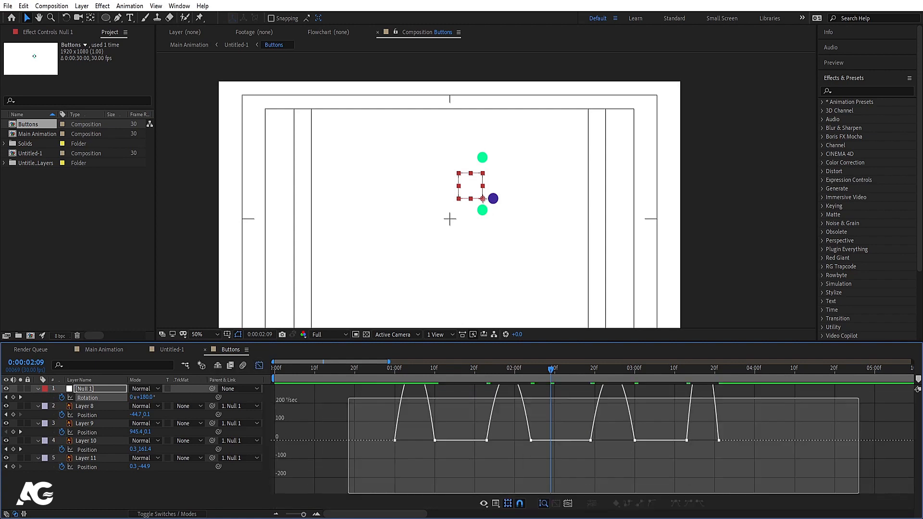
left_click_drag(711, 485, 695, 484)
Step: Play back the eased rotations from about 0:00:00:25 and again from the beginning, with the Graph Editor closed
left_click(371, 371)
key("space")
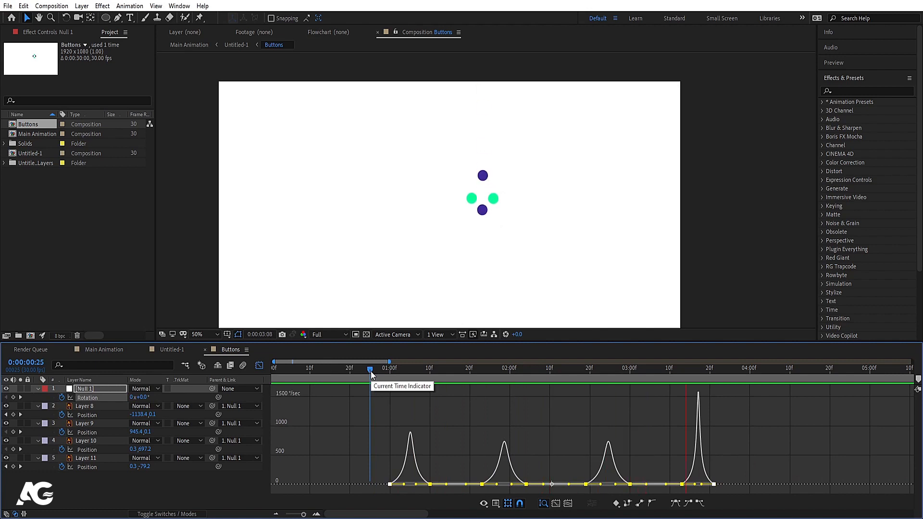
key("space")
left_click(259, 365)
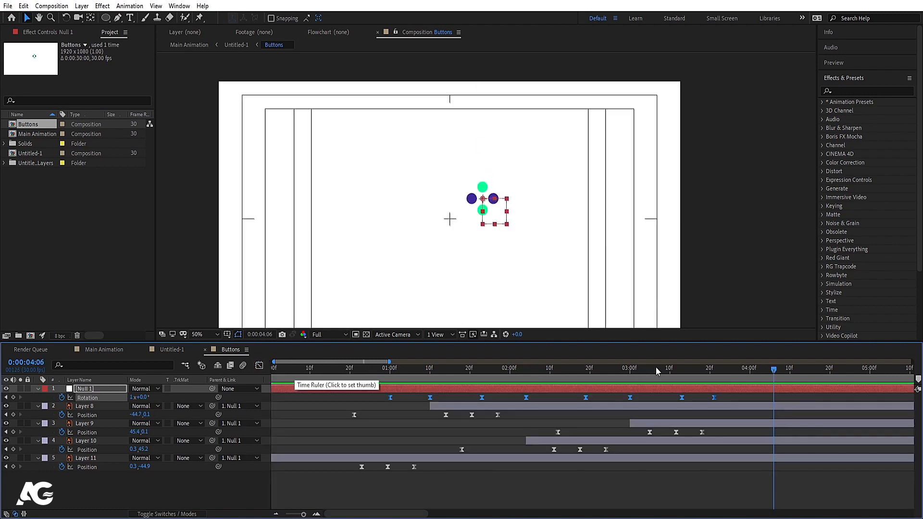
left_click_drag(680, 368, 180, 394)
left_click_drag(261, 402, 676, 431)
key("space")
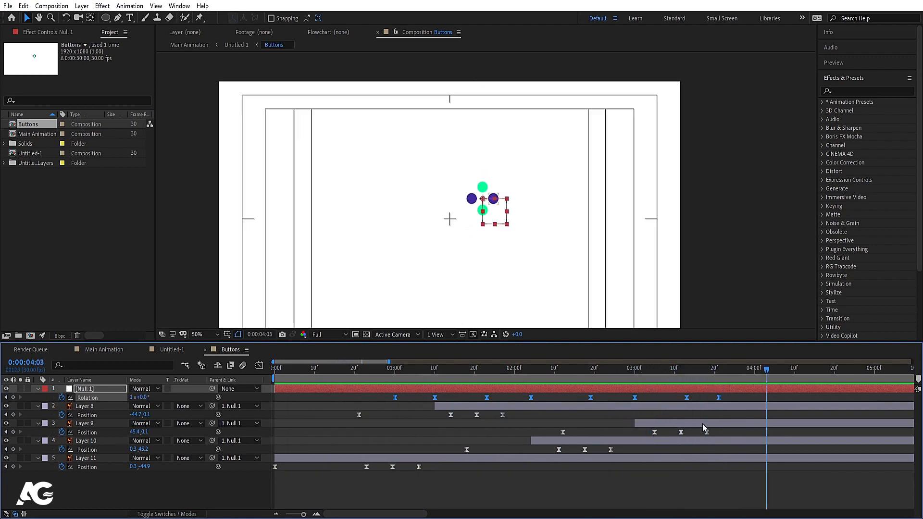
Step: Return to the first frame, select all layers in Buttons and enable motion blur on them
key("Home")
key("ctrl+a")
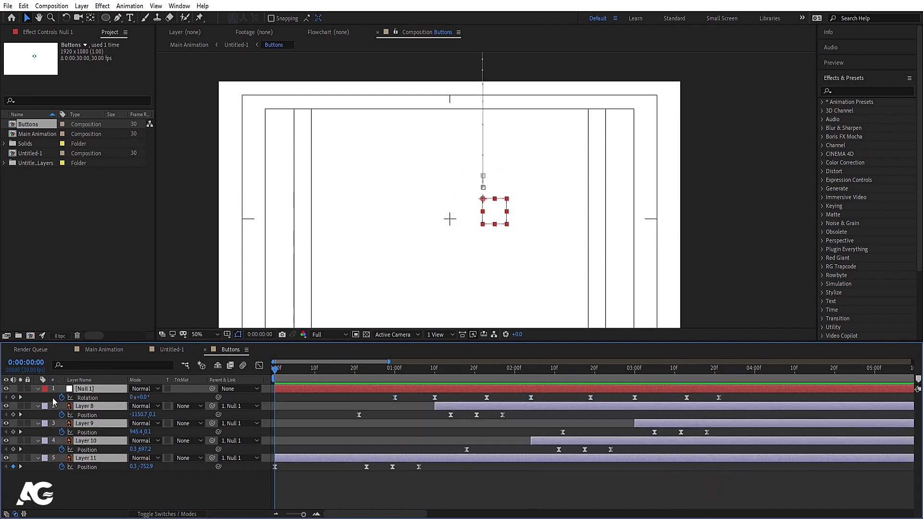
key("F4")
left_click(169, 406)
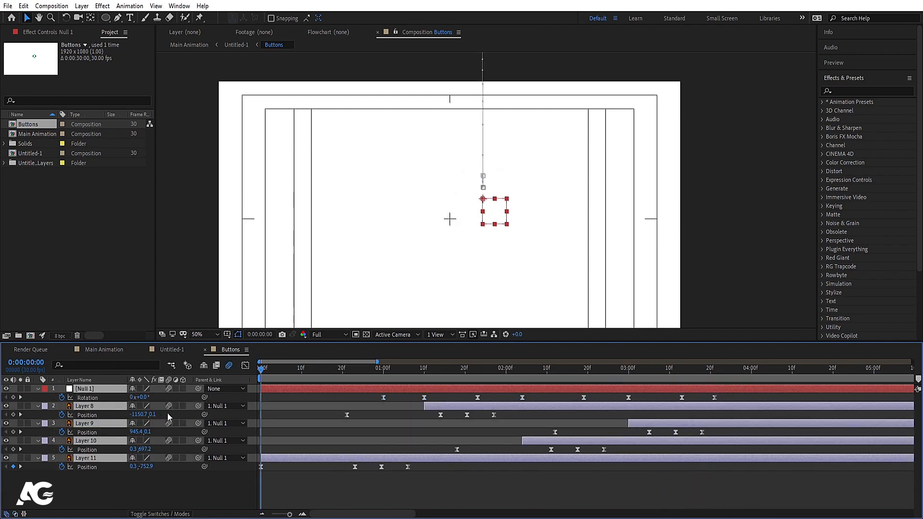
Step: Switch to the Untitled-1 composition and preview the controller animation from the beginning and from about two seconds onward
left_click(172, 349)
key("space")
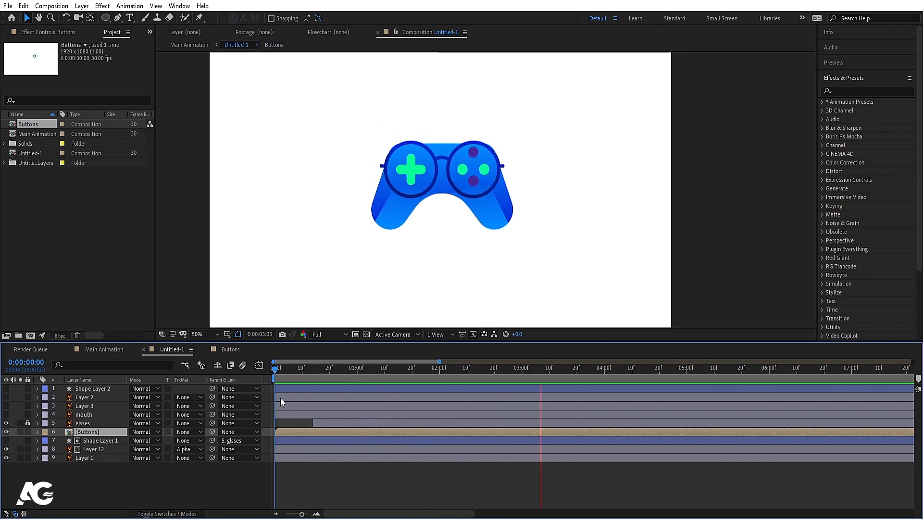
left_click_drag(418, 375, 289, 374)
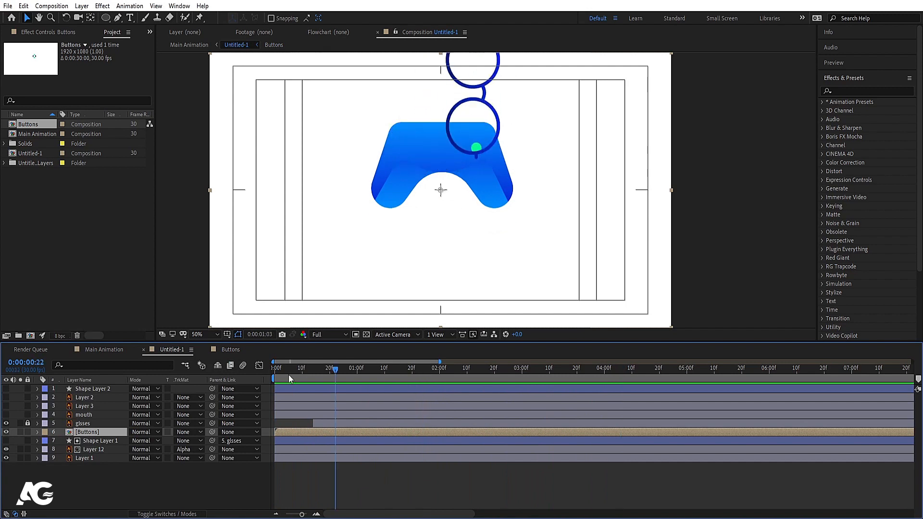
key("Home")
key("space")
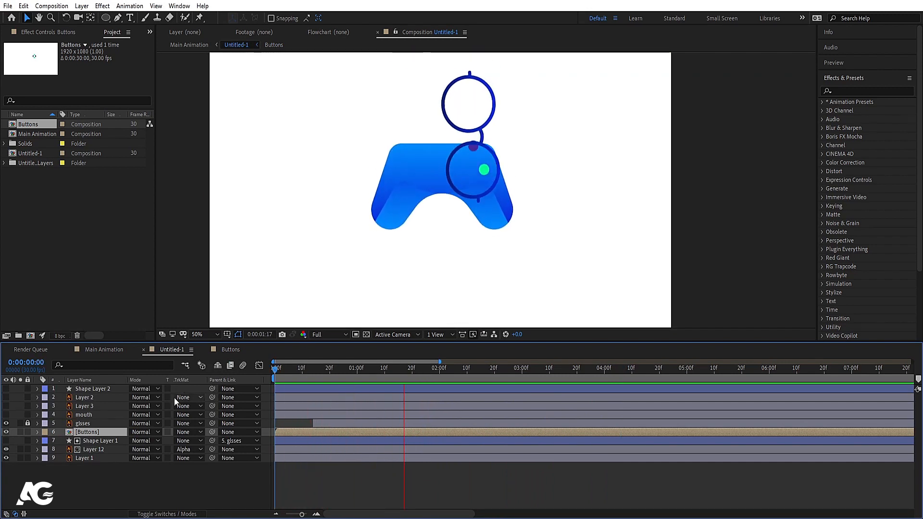
key("space")
key("apostrophe")
left_click(444, 373)
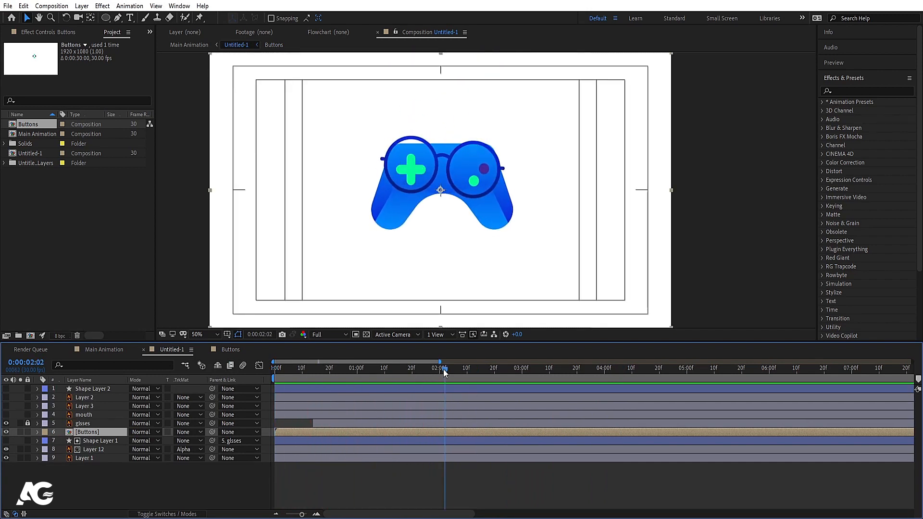
left_click_drag(445, 372, 462, 363)
key("space")
key("space")
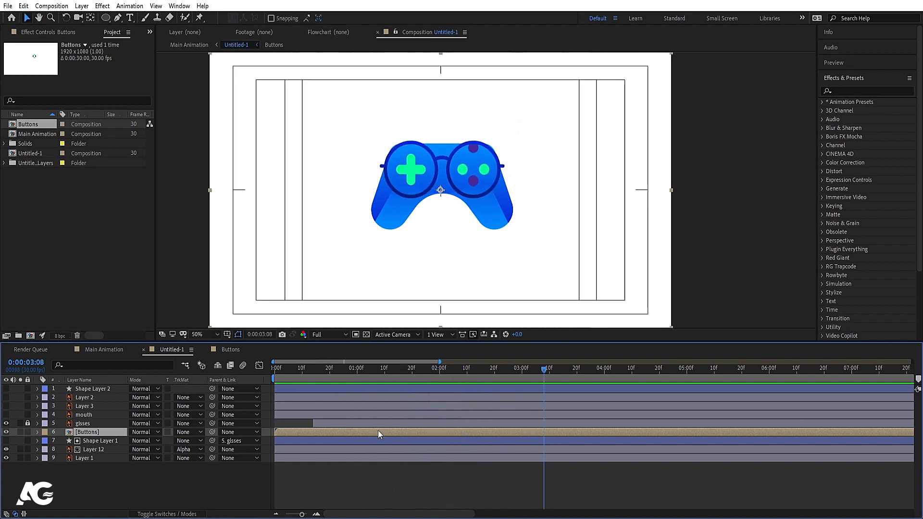
key("space")
key("space")
Step: Make Shape Layer 2 visible and move its circle to the controller's centre, just below the glasses' bridge
left_click(316, 493)
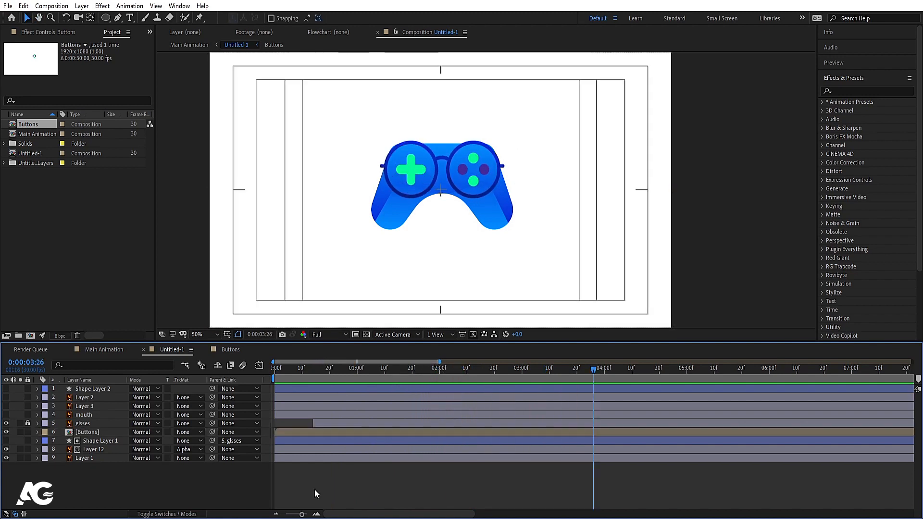
left_click(6, 389)
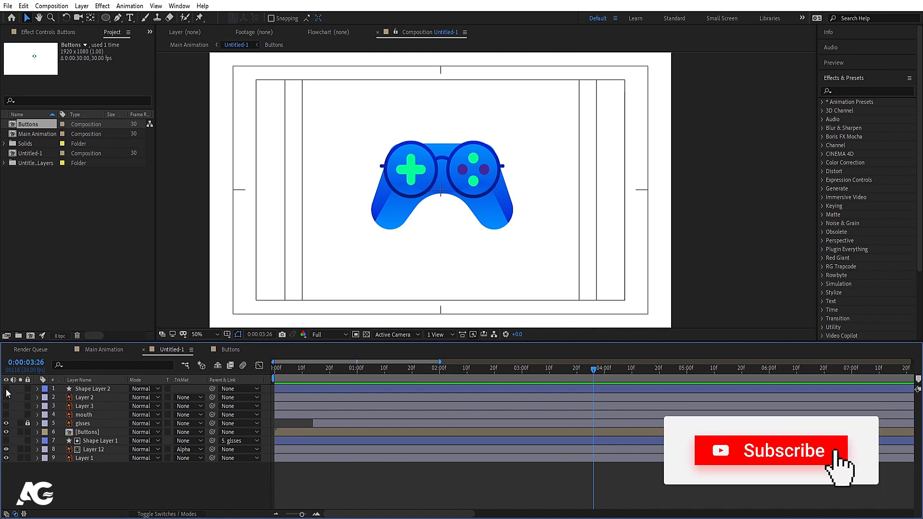
left_click(93, 388)
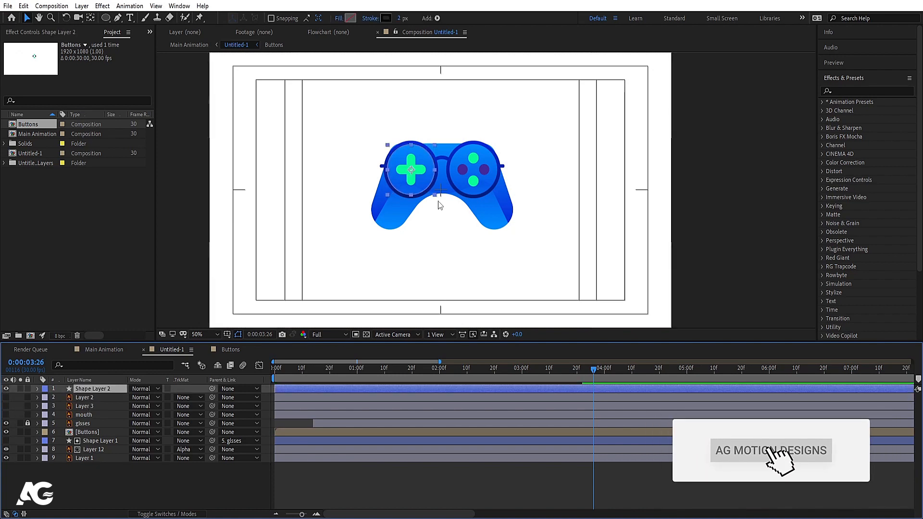
left_click_drag(412, 182, 442, 208)
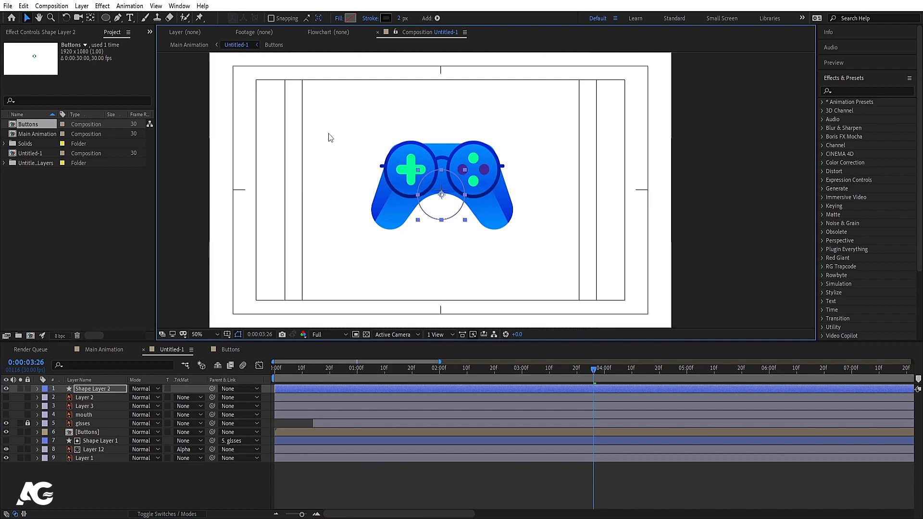
Step: Set the circle's stroke width to 11 px and sample the stroke colour from the dark blue glasses frame
left_click_drag(399, 18, 407, 20)
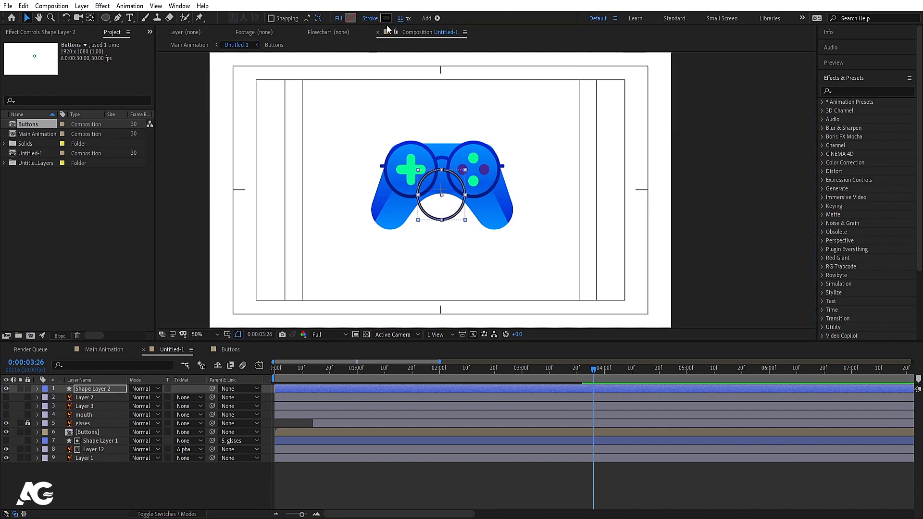
left_click(386, 19)
left_click(269, 284)
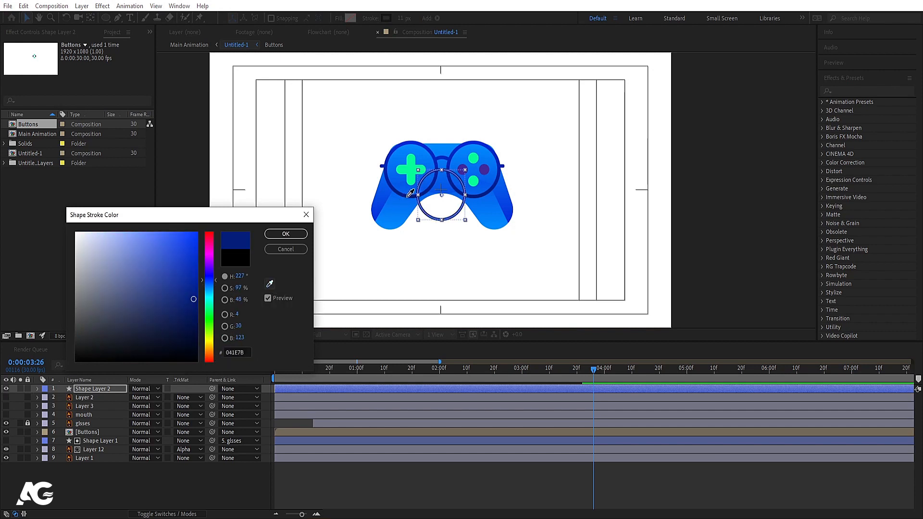
left_click(408, 196)
left_click(284, 234)
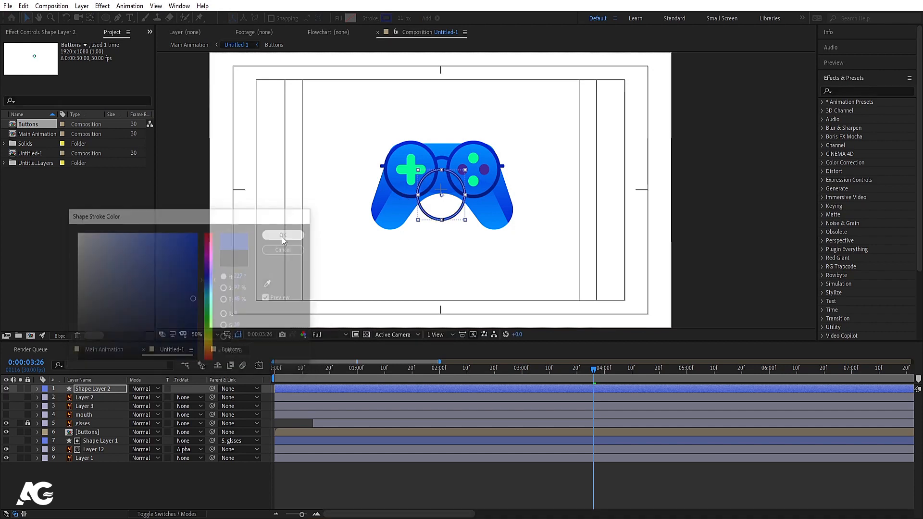
Step: Add Trim Paths to the circle on Shape Layer 2 and set Start to 37% and End to 65%
left_click(38, 388)
left_click(201, 397)
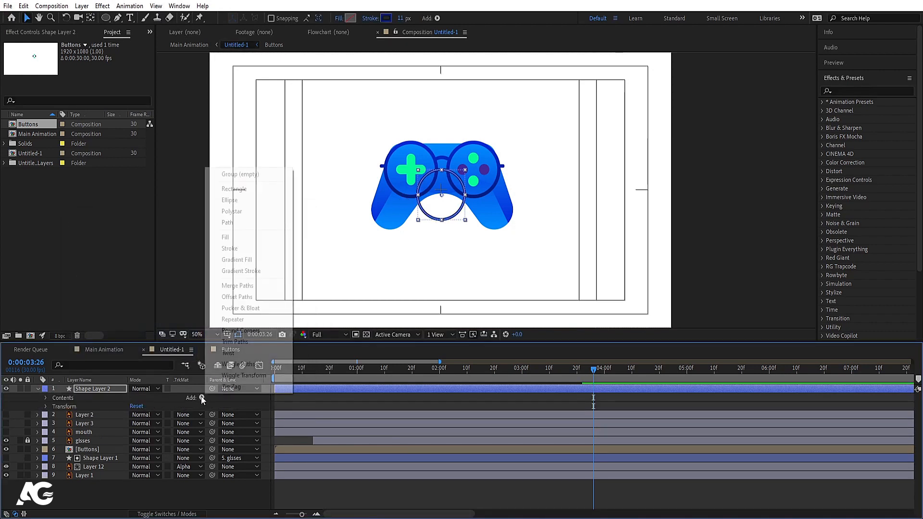
left_click(234, 342)
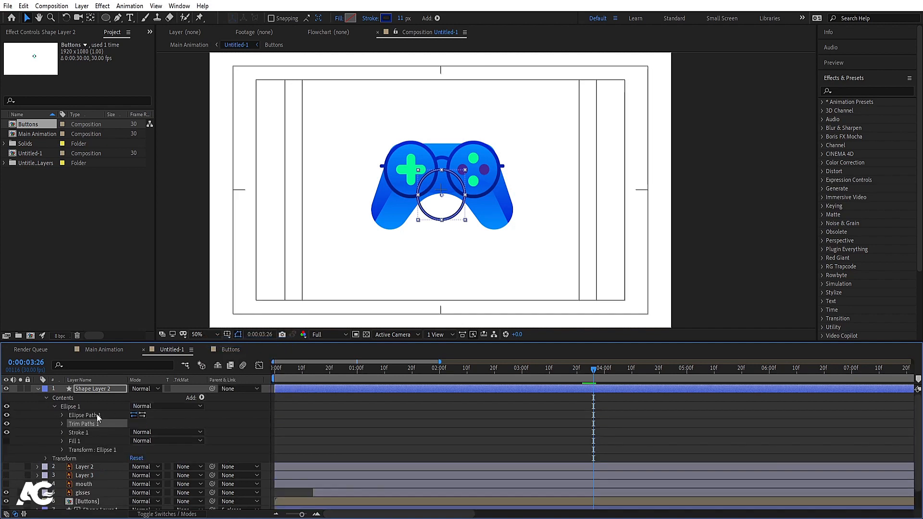
left_click(62, 424)
left_click_drag(131, 441, 131, 439)
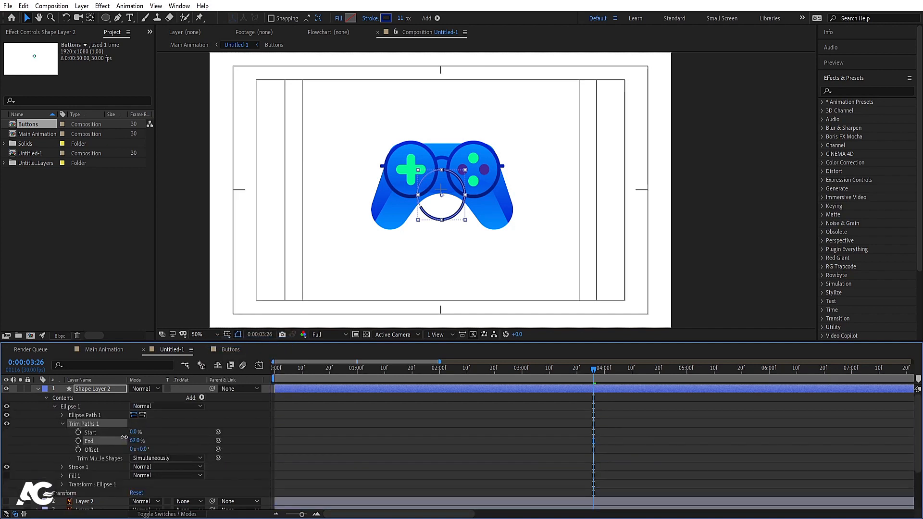
left_click(135, 441)
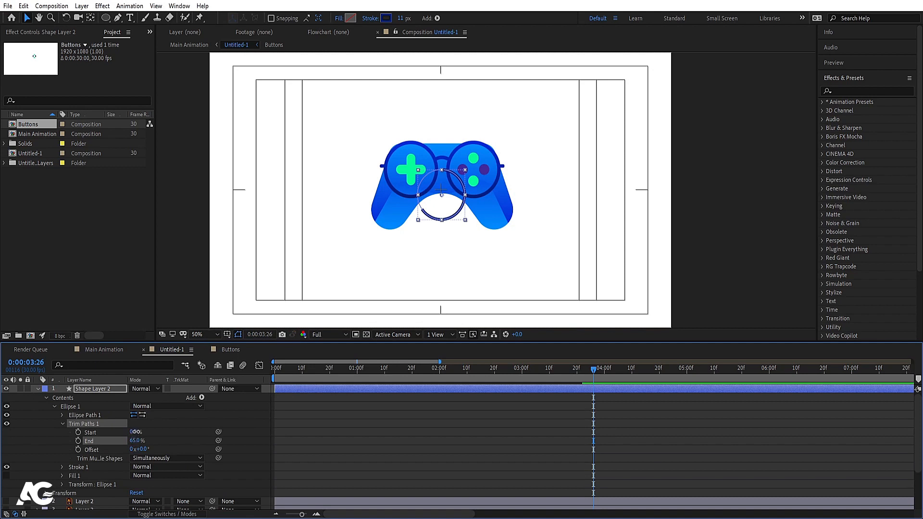
left_click_drag(136, 431, 146, 431)
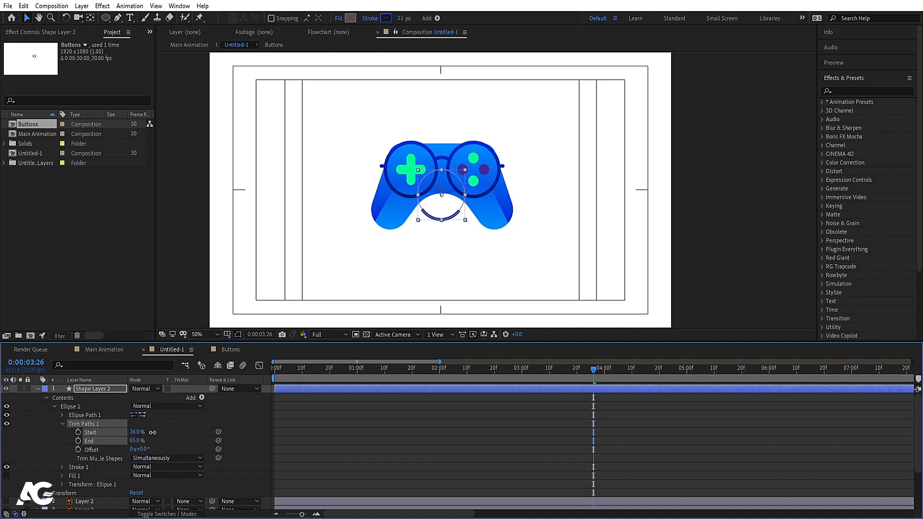
Step: Set the Line Cap of the smile's Stroke 1 to Round Cap
left_click(61, 415)
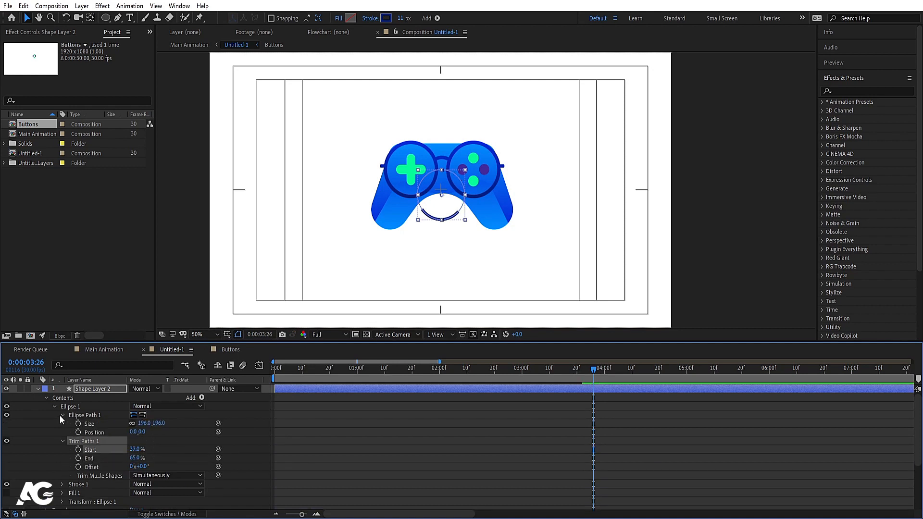
left_click(63, 415)
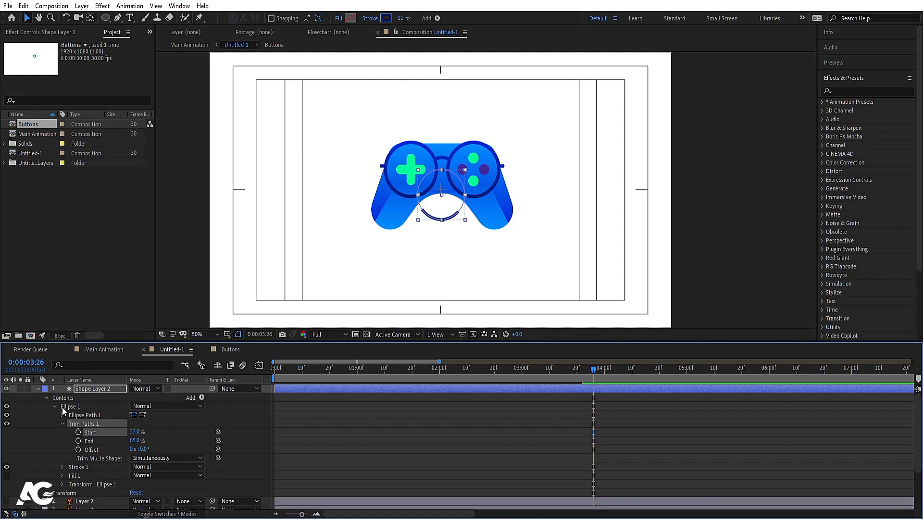
left_click(62, 466)
scroll(88, 463, "down", 2)
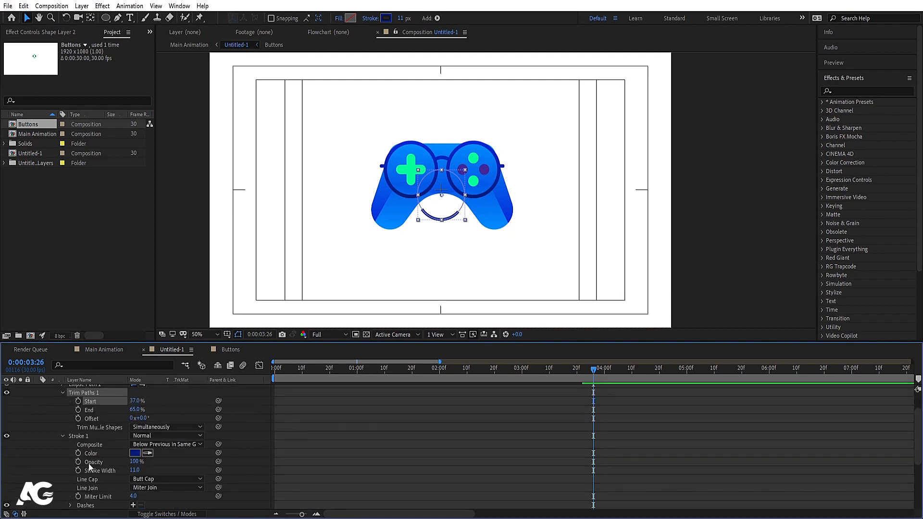
left_click(168, 479)
left_click(168, 457)
scroll(169, 456, "up", 2)
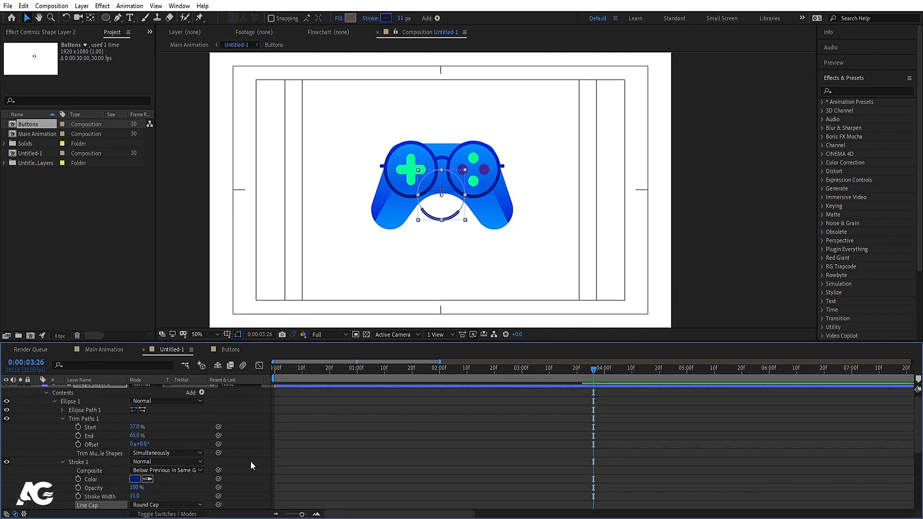
left_click(61, 461)
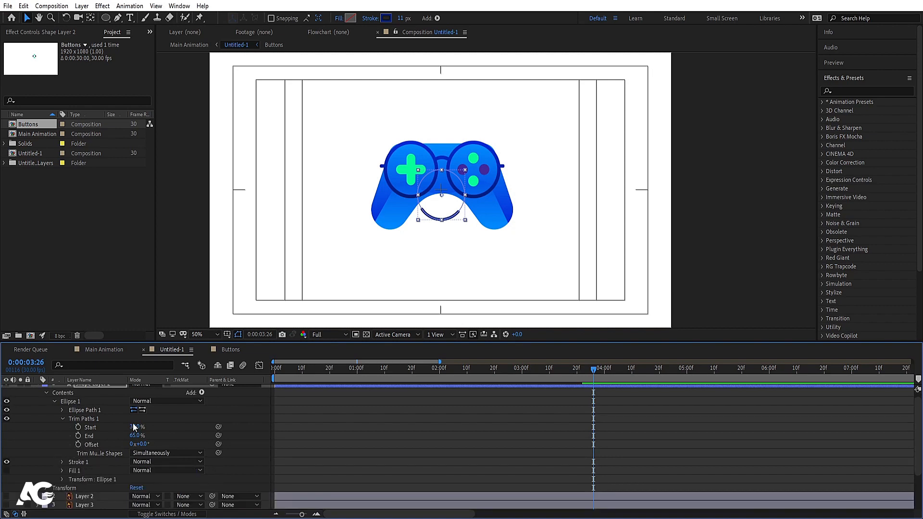
Step: Add Trim Paths Start and End keyframes at 0:00:00:00 and at 0:00:00:25, keeping 37% and 65%
key("Home")
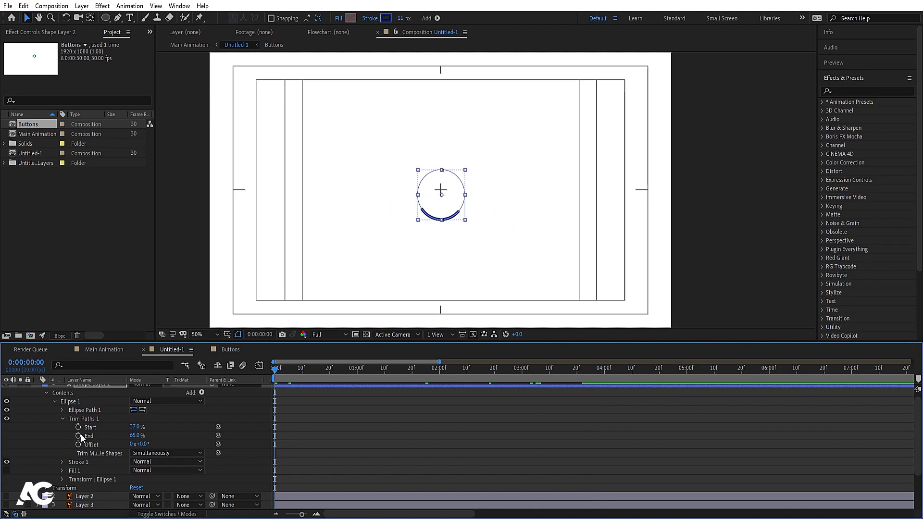
left_click_drag(79, 436, 78, 427)
key("space")
key("space")
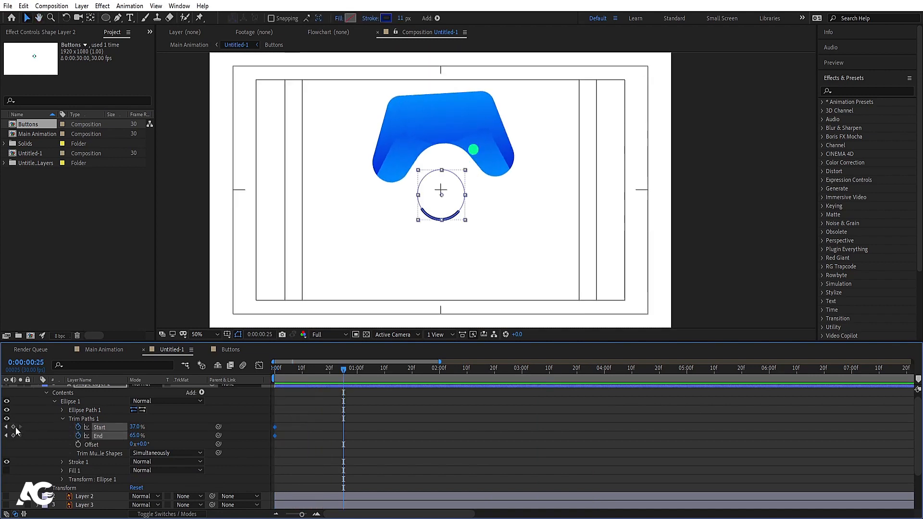
Step: Set the smile's Trim Paths Start and End to 50% at 0:00:00:00
key("Home")
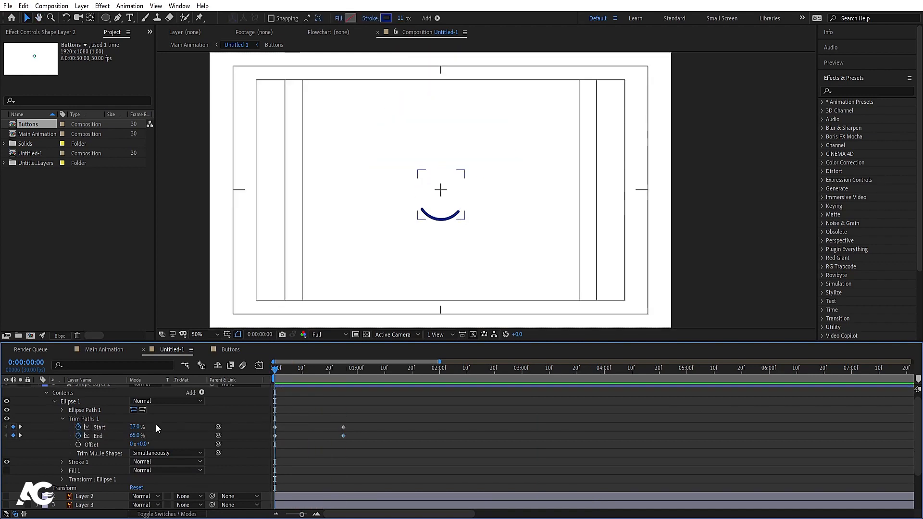
left_click(136, 427)
left_click(133, 437)
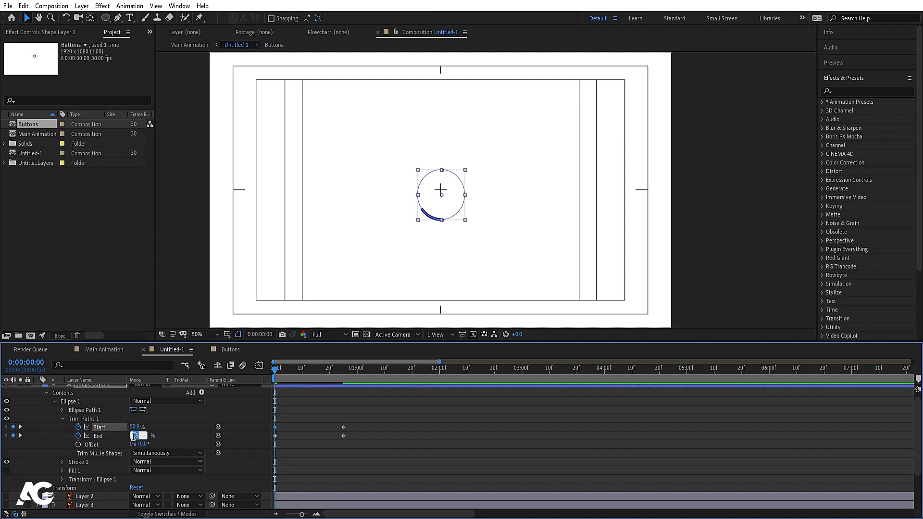
type("50")
key("Return")
Step: Ease the Trim Paths Start and End keyframes into a sharp mid-animation peak in the speed graph and preview the motion
left_click_drag(398, 451, 259, 388)
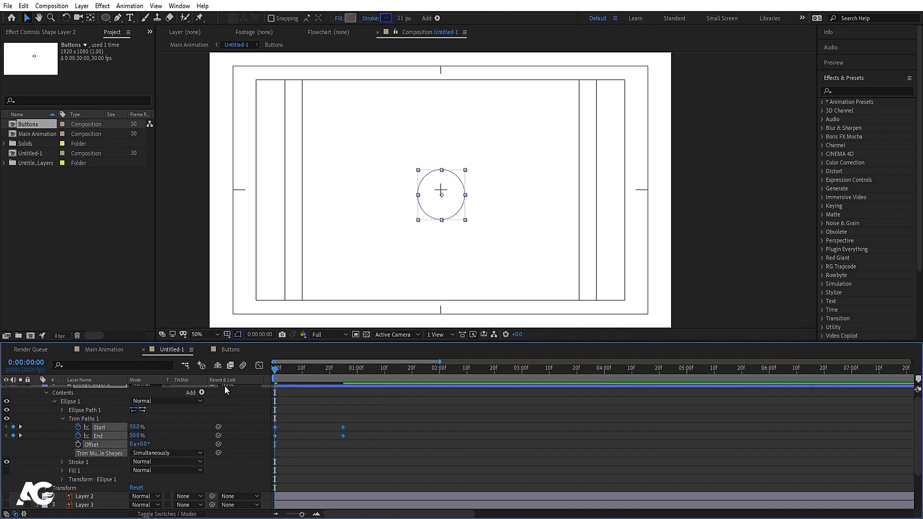
left_click(259, 366)
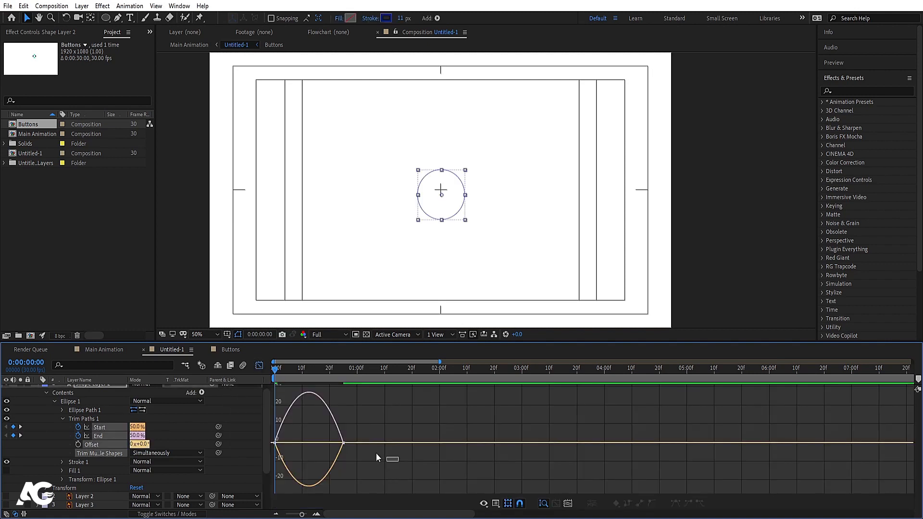
left_click_drag(376, 455, 271, 419)
mouse_move(331, 447)
left_mouse_down()
mouse_move(296, 447)
mouse_move(315, 444)
left_mouse_up()
key("space")
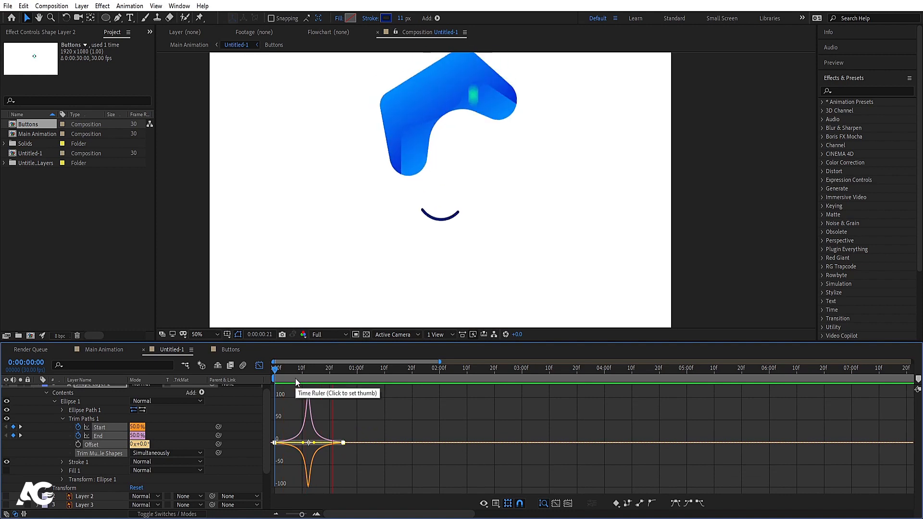
left_click(260, 365)
key("space")
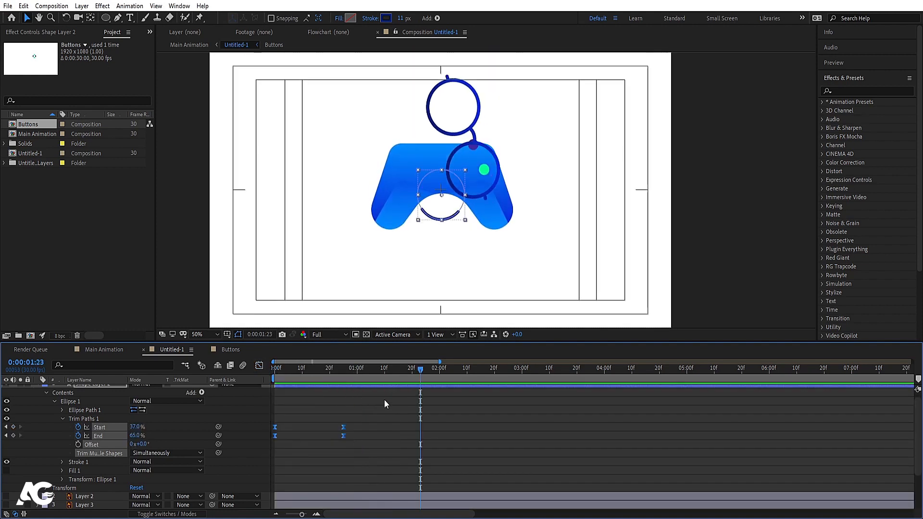
Step: Set the smile's Trim Paths Start to 35% at the 0:00:00:25 keyframe and preview the symmetrical draw-on
left_click(388, 402)
key("j")
scroll(447, 226, "up", 2)
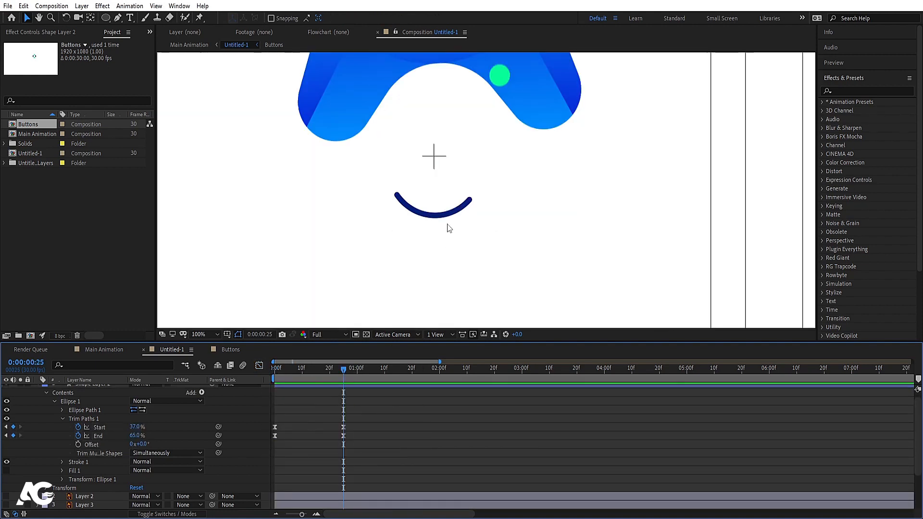
left_click(448, 219)
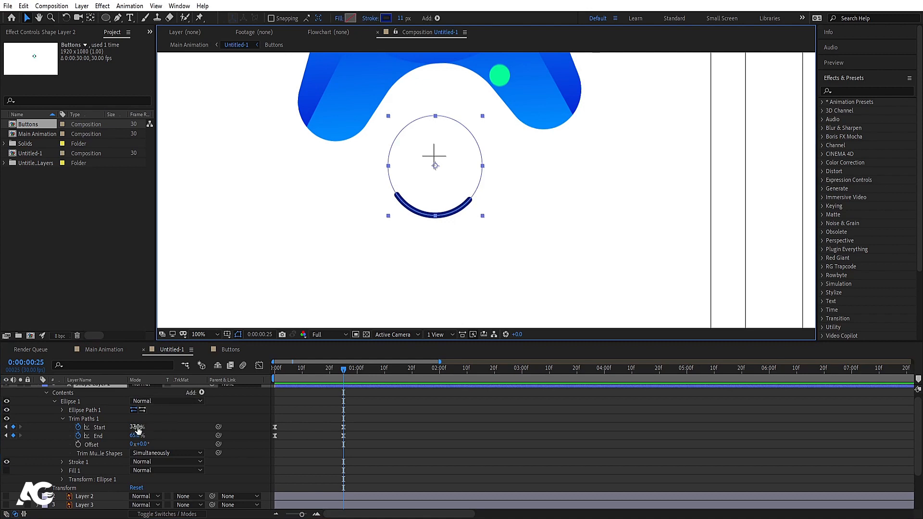
left_click_drag(137, 429, 140, 427)
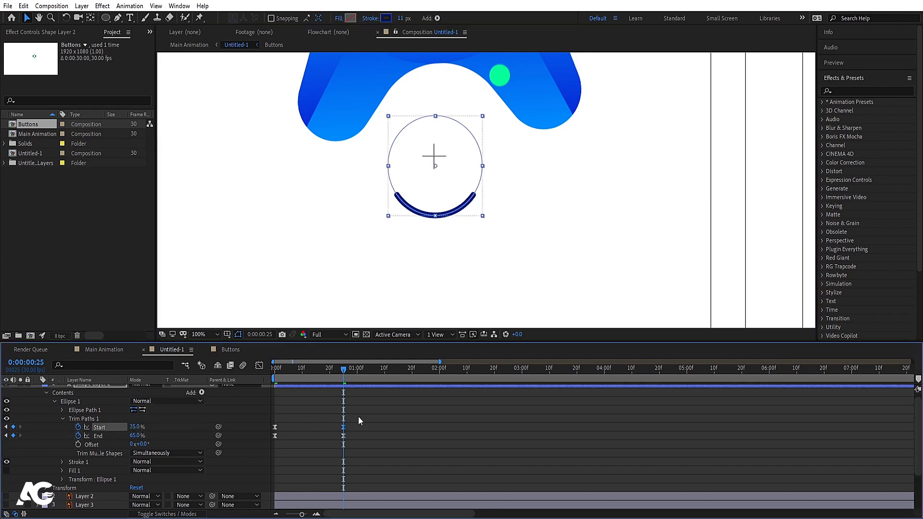
key("space")
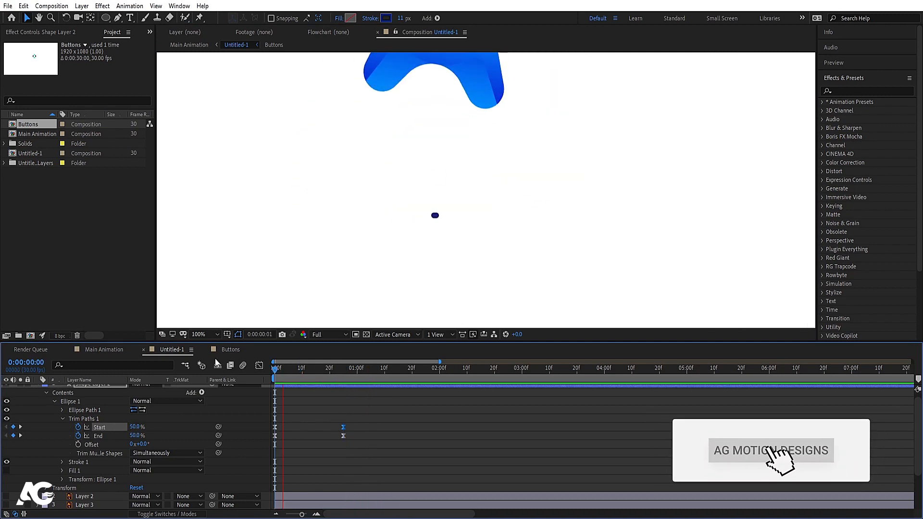
key("space")
Step: Shift Shape Layer 2 in time so it begins at 0:00:02:28, and preview the result
scroll(467, 235, "down", 1)
key("space")
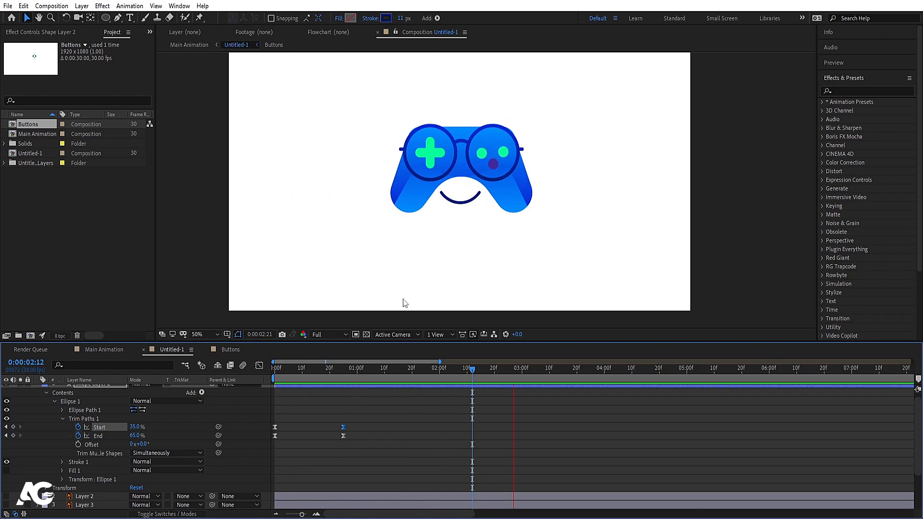
key("space")
key("[")
key("space")
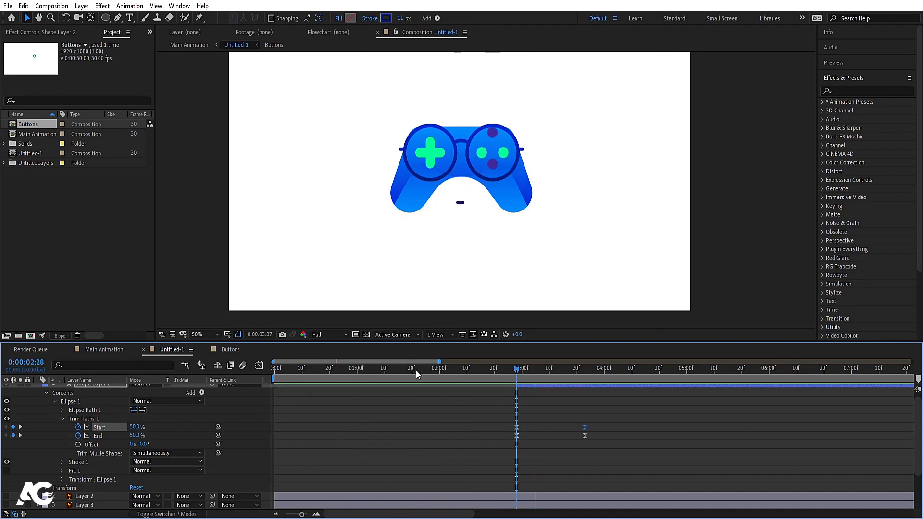
key("space")
Step: Reshape the smile's Start and End speed curves so the peak falls early and the motion slows gradually, and preview it
left_click_drag(522, 370, 519, 372)
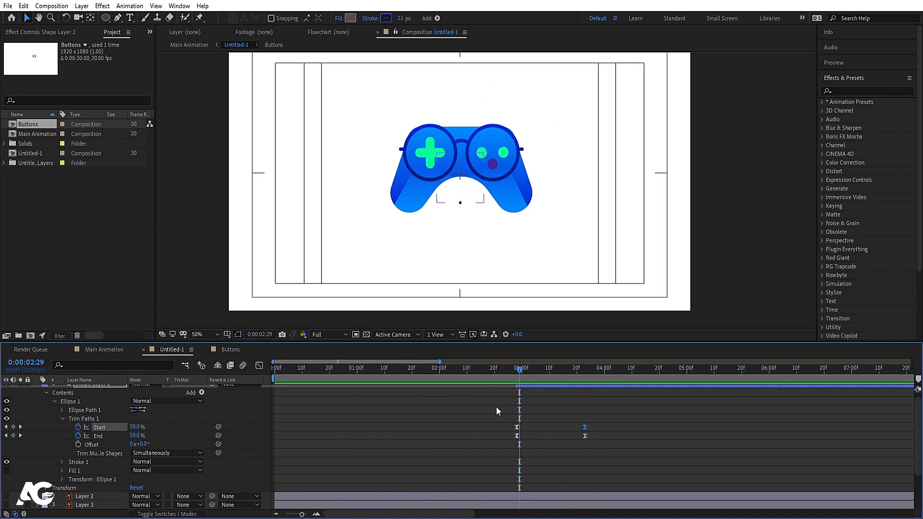
left_click_drag(496, 407, 599, 447)
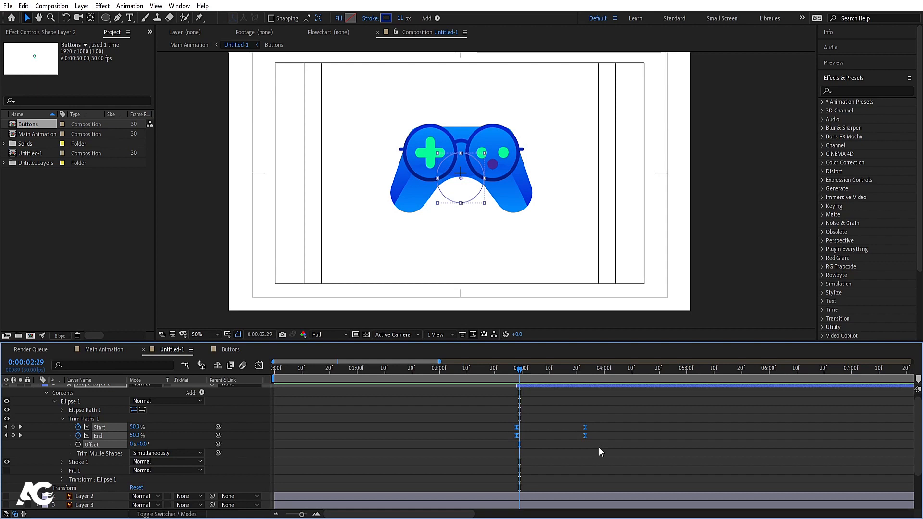
left_click(259, 366)
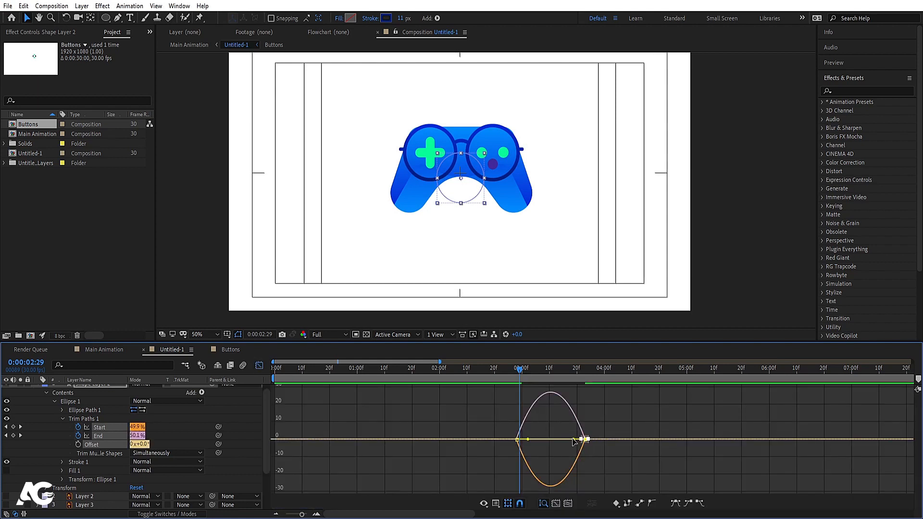
left_click_drag(573, 441, 550, 439)
key("space")
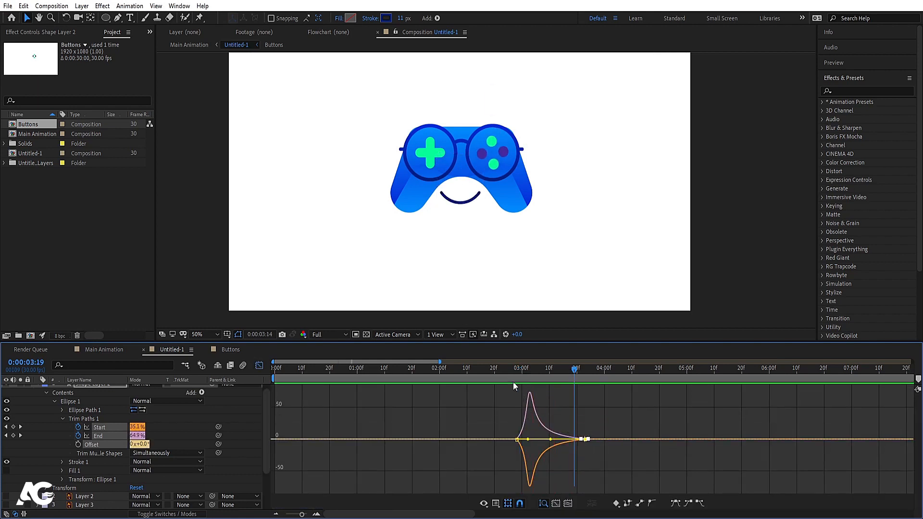
key("space")
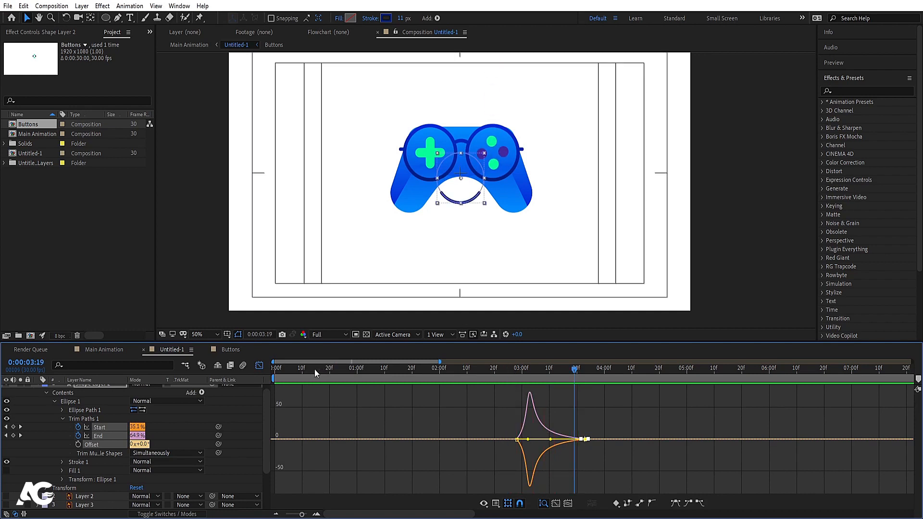
left_click(263, 366)
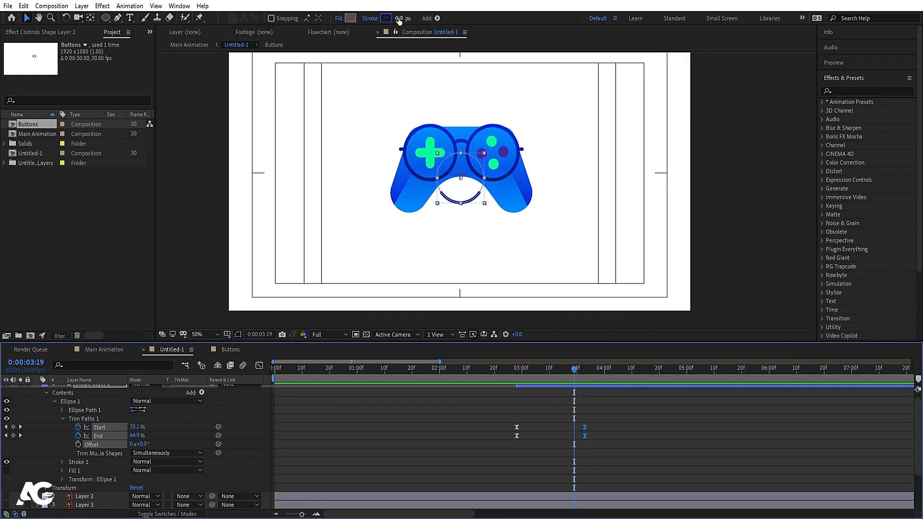
Step: Set the smile's stroke width to 17 px, collapse Shape Layer 2 and fit the composition view
left_click_drag(398, 19, 405, 18)
scroll(100, 408, "up", 1)
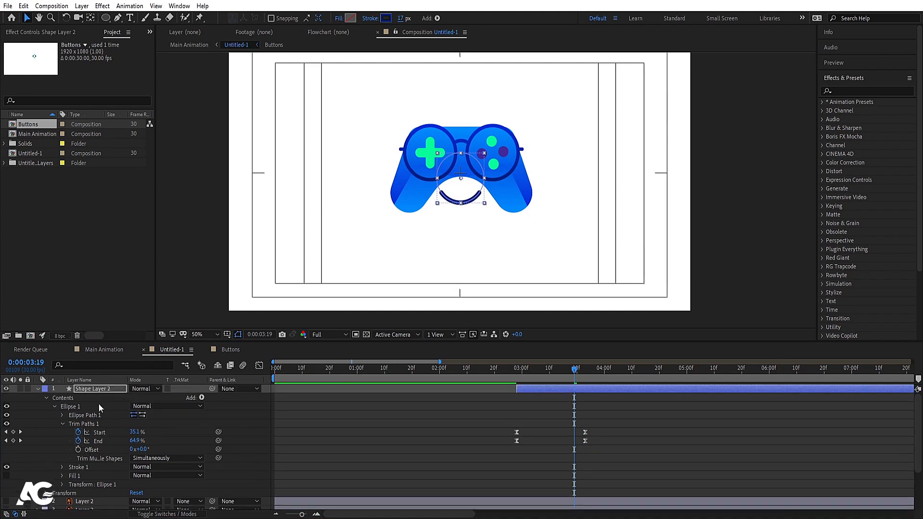
left_click(37, 389)
left_click_drag(310, 369, 206, 339)
left_click(206, 336)
left_click(223, 151)
Step: Preview the full animation and shift Shape Layer 2 earlier so it starts at about 0:00:02:17
key("space")
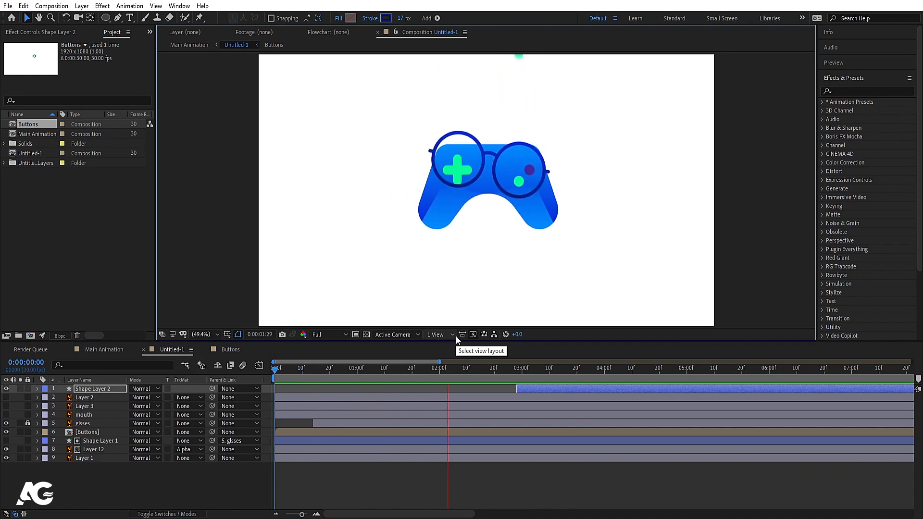
key("space")
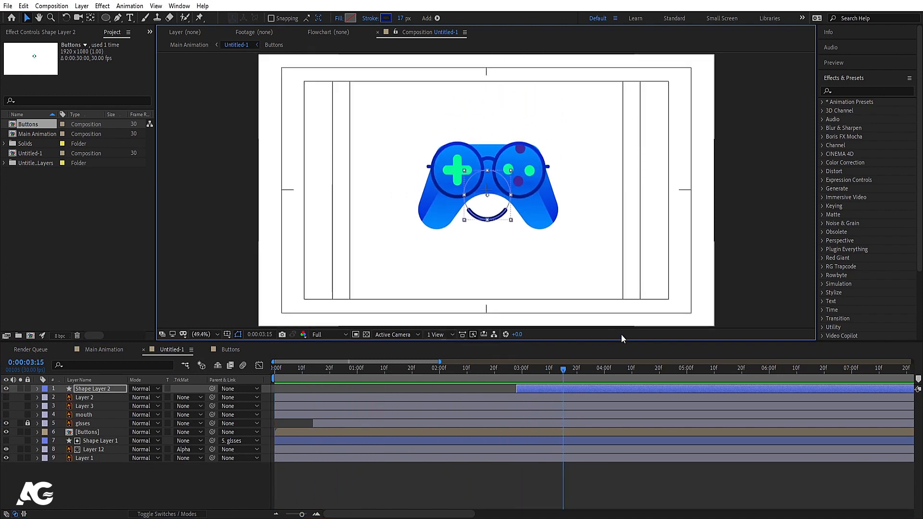
key("space")
key("space")
left_click_drag(524, 373, 499, 390)
key("space")
key("space")
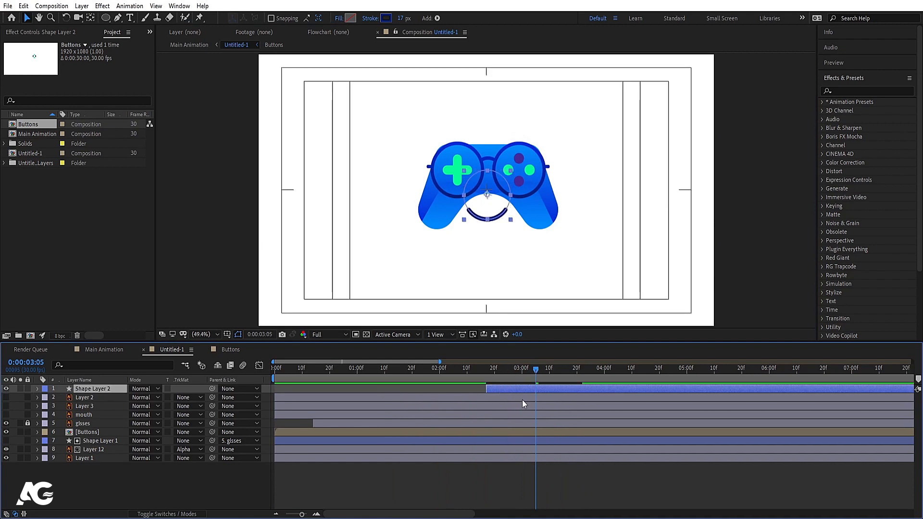
Step: Move the smile's ending Trim Paths Start and End keyframes to 0:00:04:02, preview the slower draw-on and collapse the layer
key("u")
left_click_drag(562, 399, 609, 400)
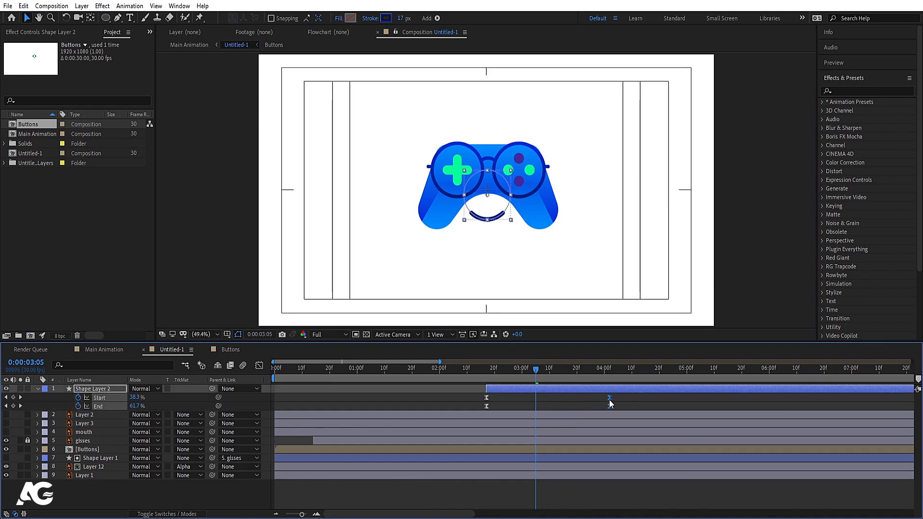
left_click(489, 374)
key("space")
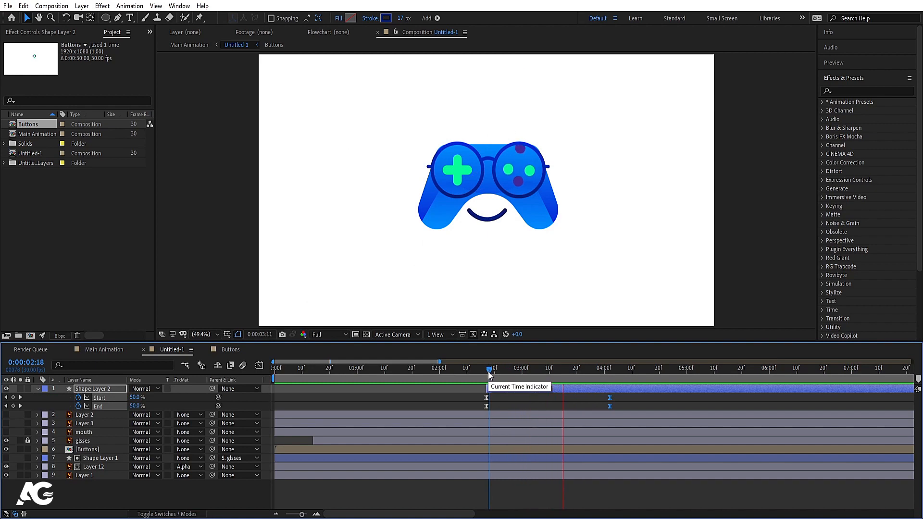
key("space")
key("space")
key("space")
left_click(402, 390)
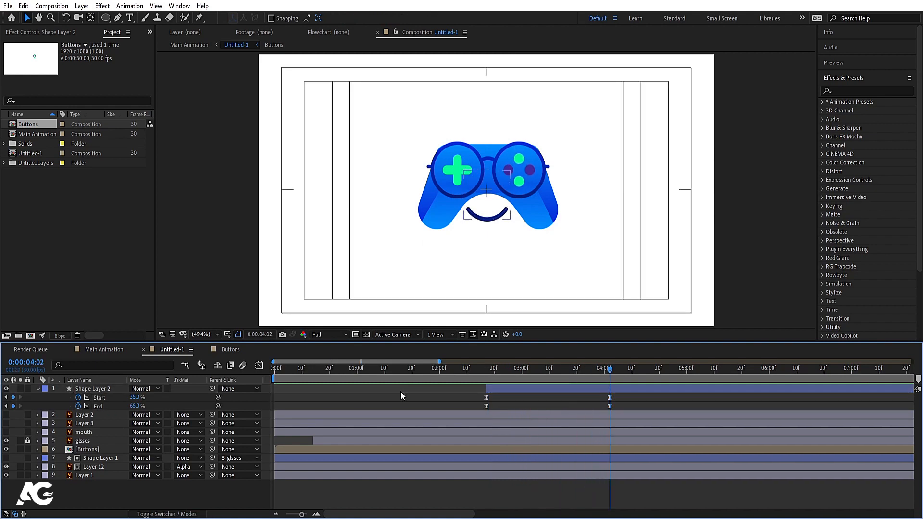
key("u")
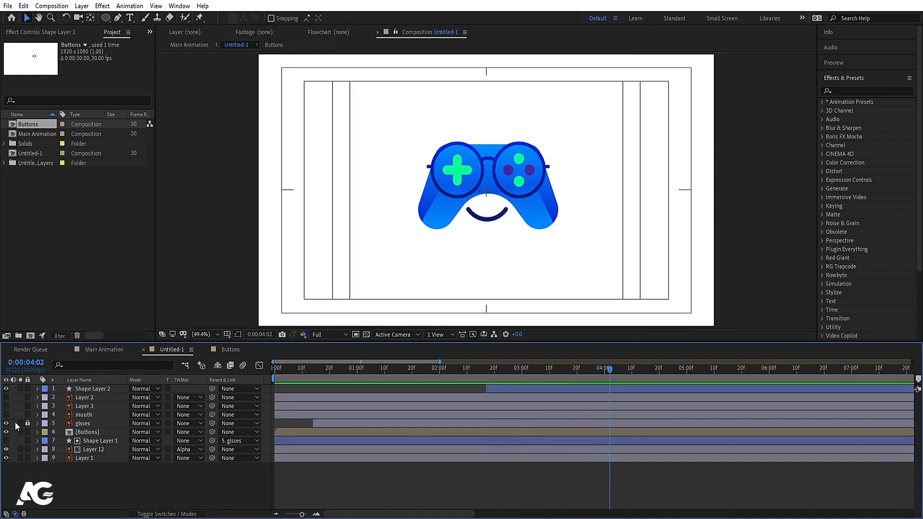
Step: Make Layer 2 and Layer 3 visible and move them from Untitled-1 into the Main Animation composition, above the Untitled-1 layer
left_click(106, 351)
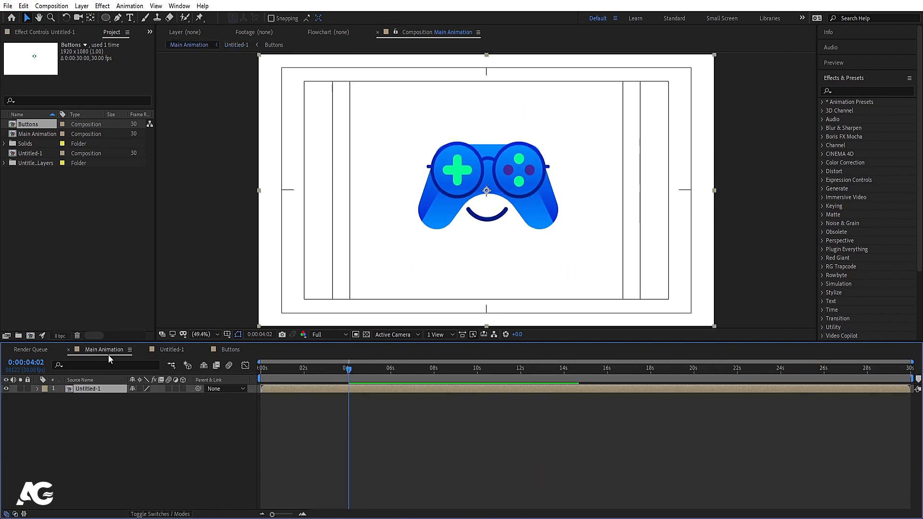
double_click(308, 388)
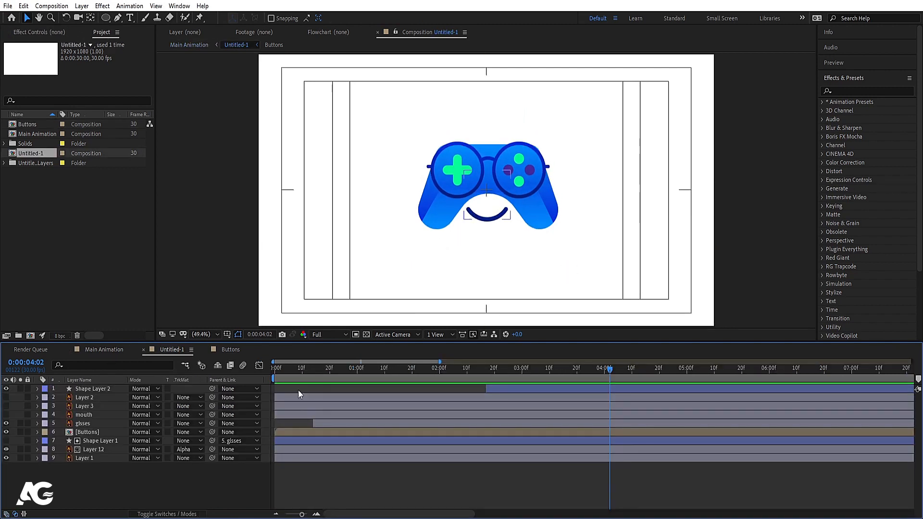
left_click(73, 399)
left_click(77, 406, "shift")
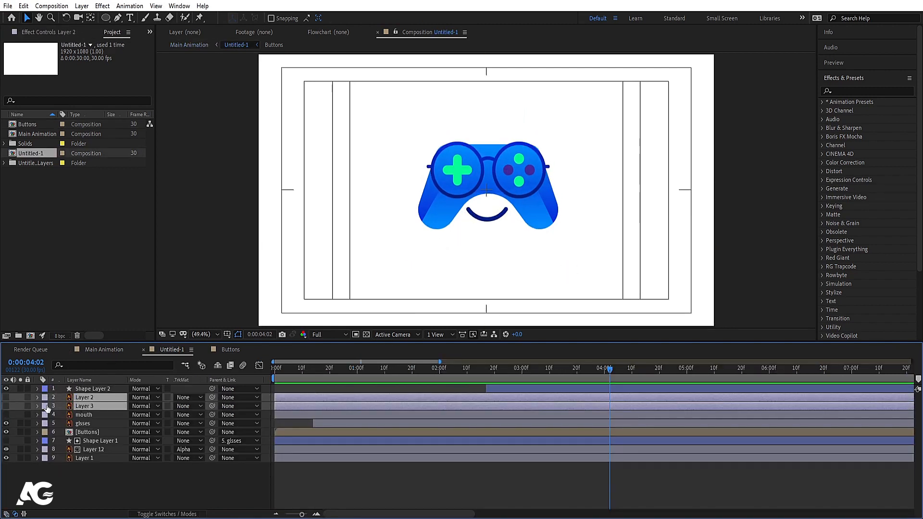
left_click(5, 398)
key("Delete")
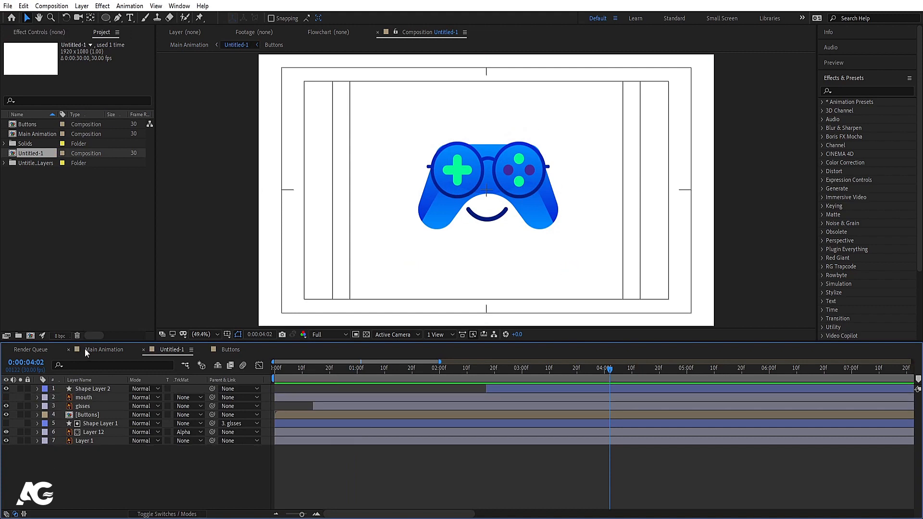
left_click(101, 347)
key("ctrl+v")
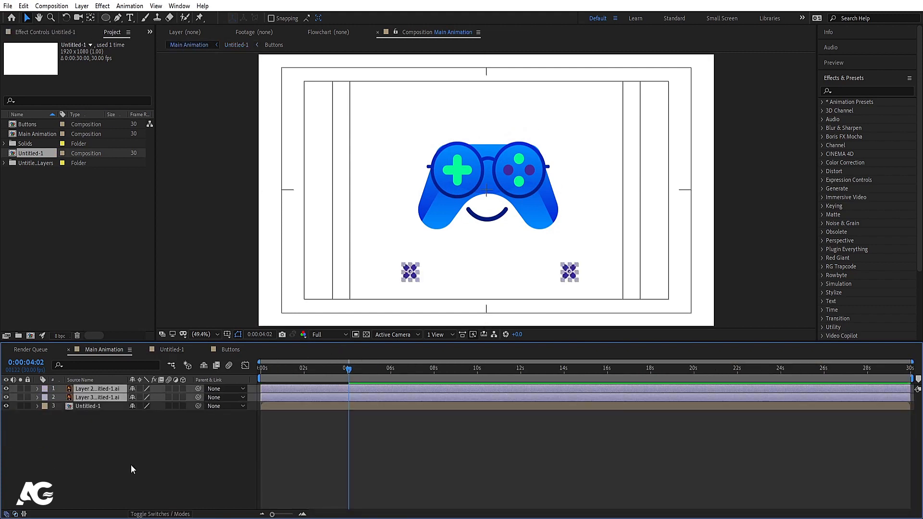
left_click(131, 464)
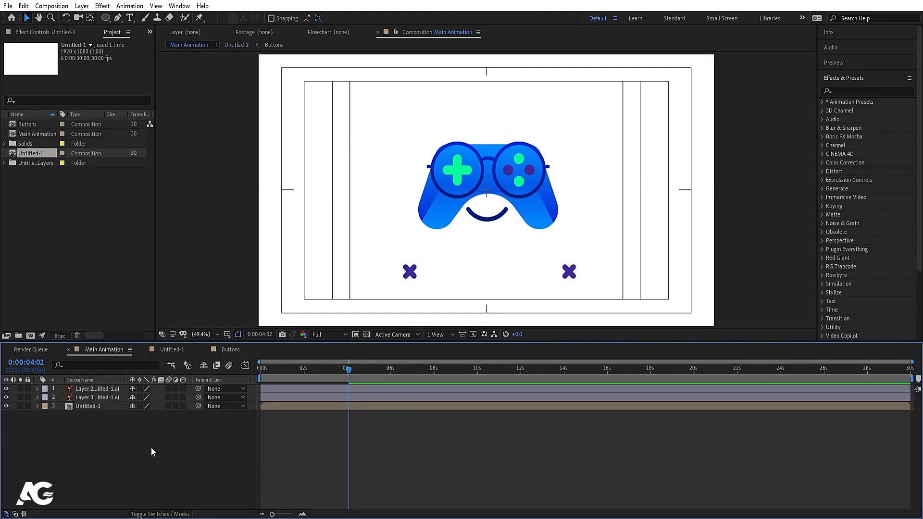
Step: Add a text layer reading "NERD" in the Main Animation composition and select all its text
left_click(130, 18)
left_click(456, 290)
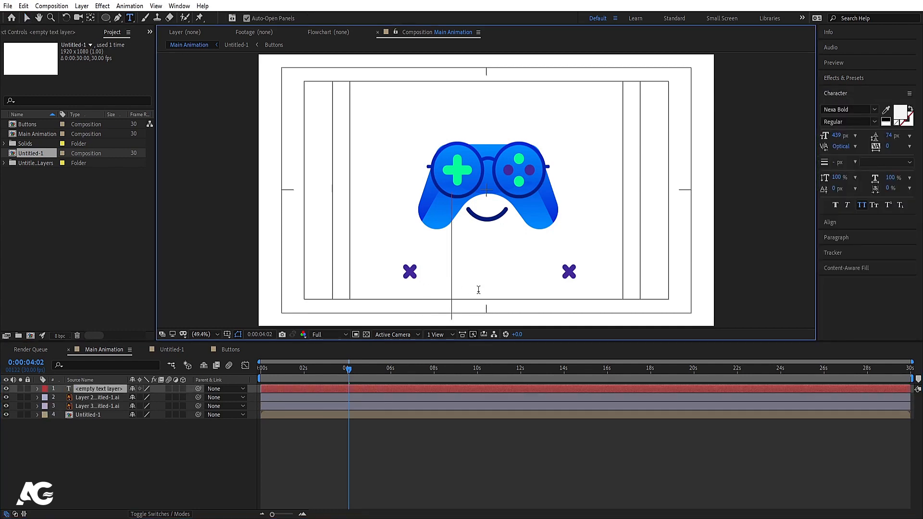
type("NE")
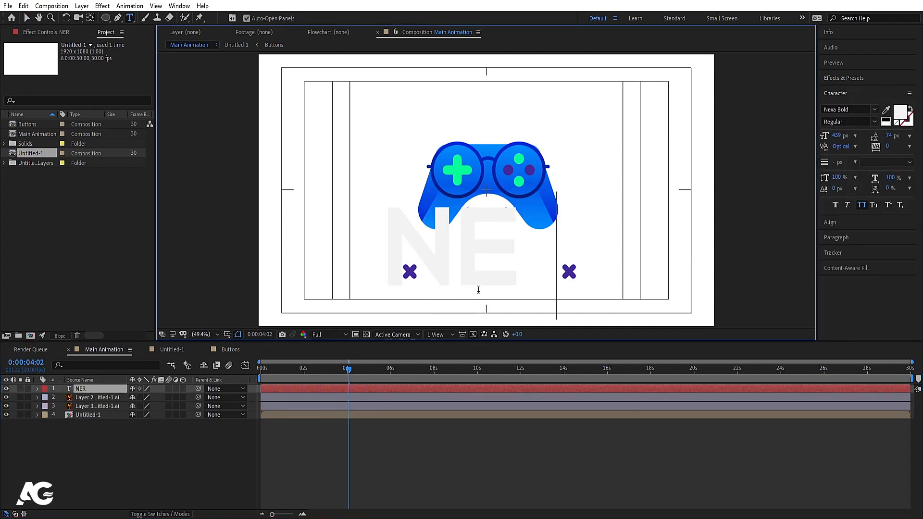
type("RD")
key("ctrl+a")
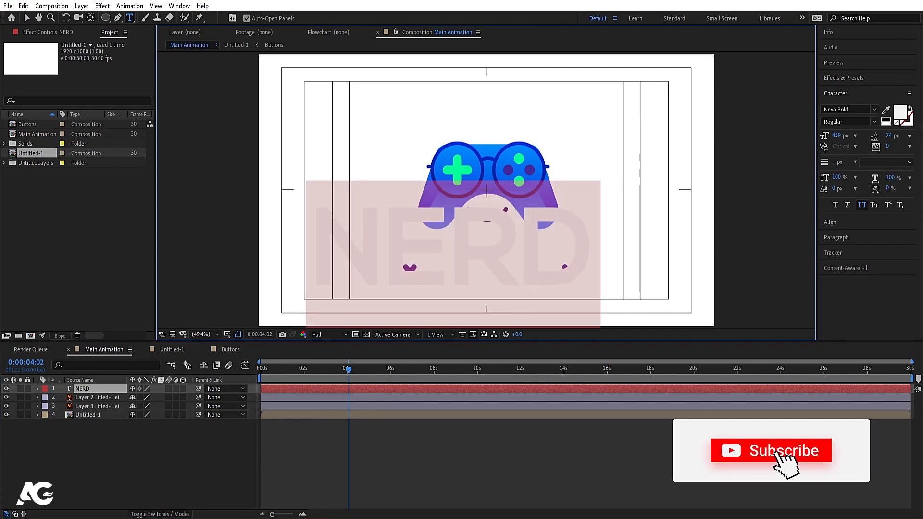
Step: Recolour the NERD text with the blue sampled from the controller and reduce its font size to 164 px
left_click(886, 110)
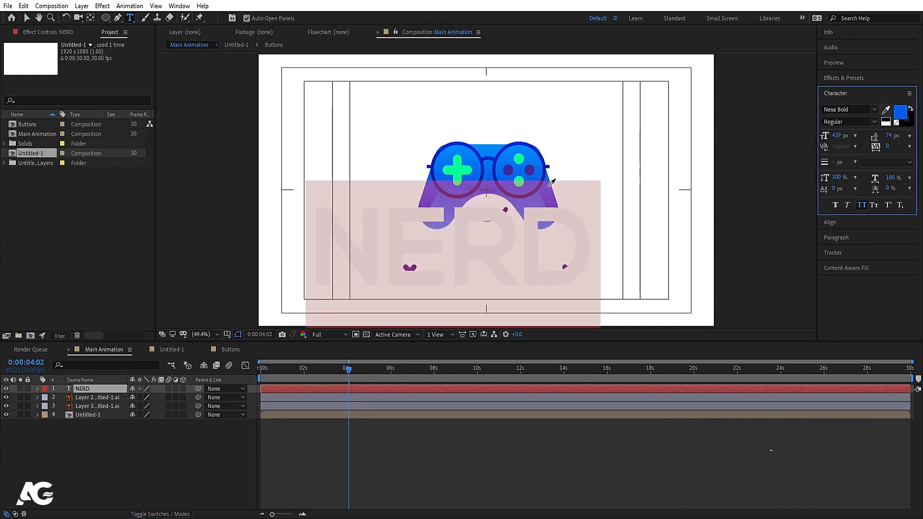
left_click(548, 185)
left_click_drag(837, 136, 716, 151)
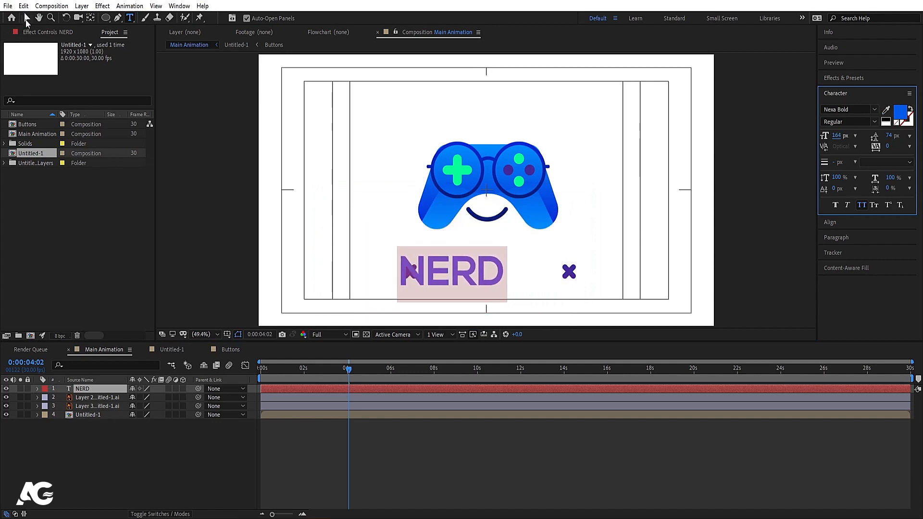
Step: Centre the NERD text horizontally in the composition and move it up closer to the controller
left_click(26, 18)
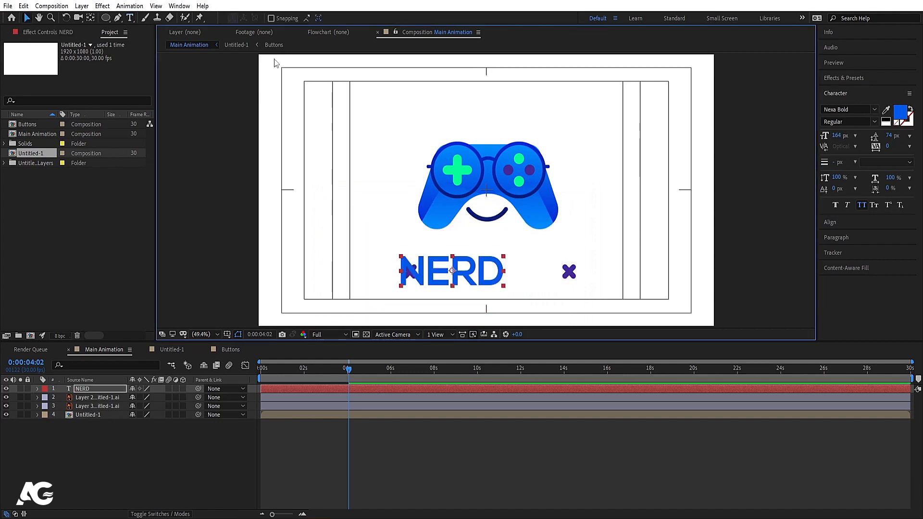
left_click(829, 222)
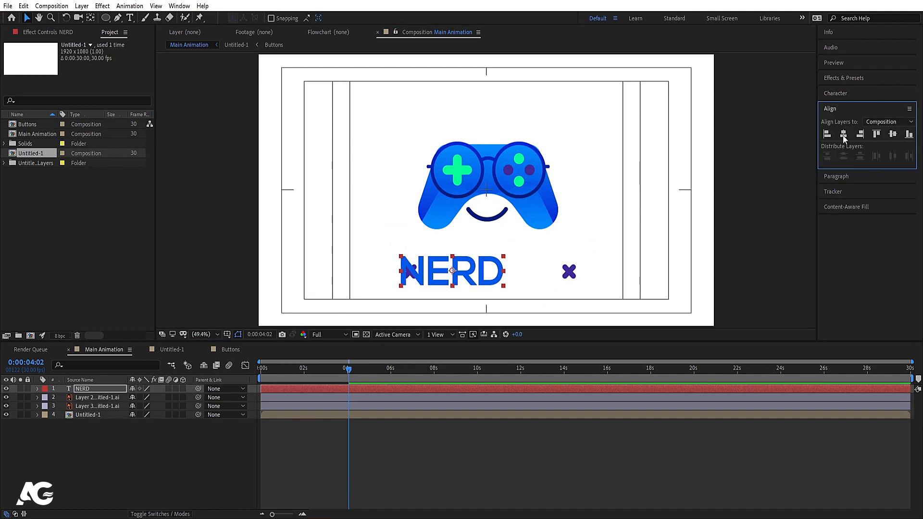
left_click(844, 134)
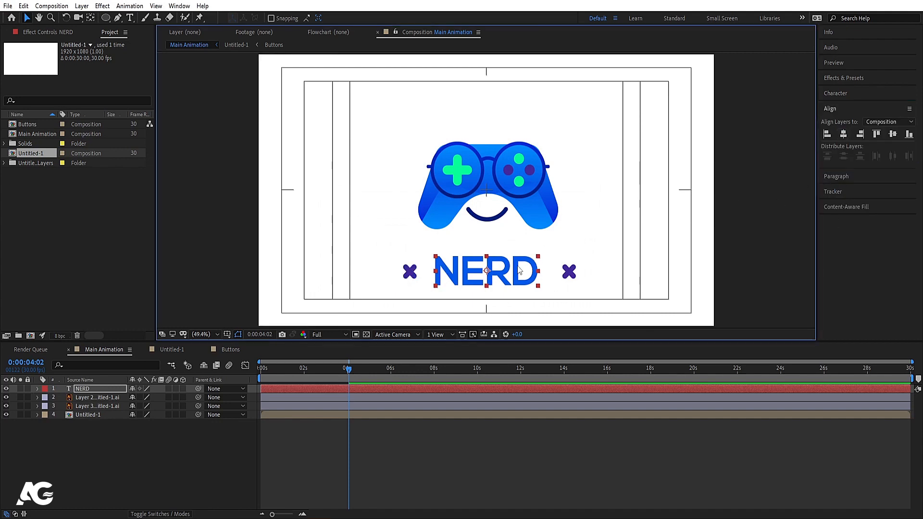
left_click_drag(508, 270, 512, 254)
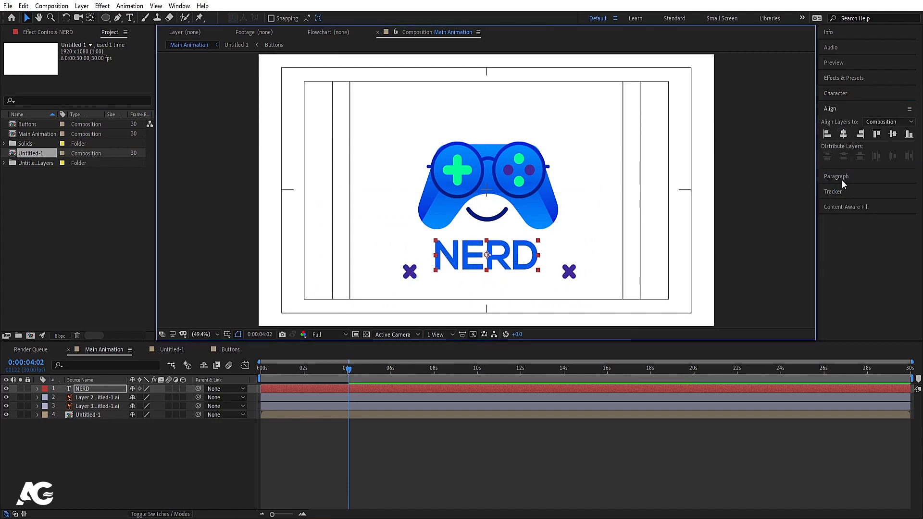
Step: Recolour the NERD text with the smile's dark blue and set its font size to 145 px
left_click(847, 109)
left_click(885, 110)
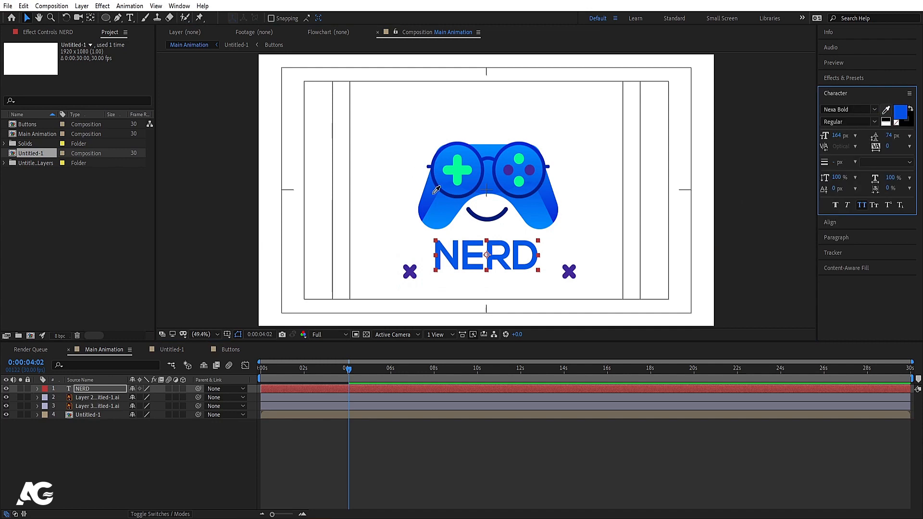
left_click(508, 209)
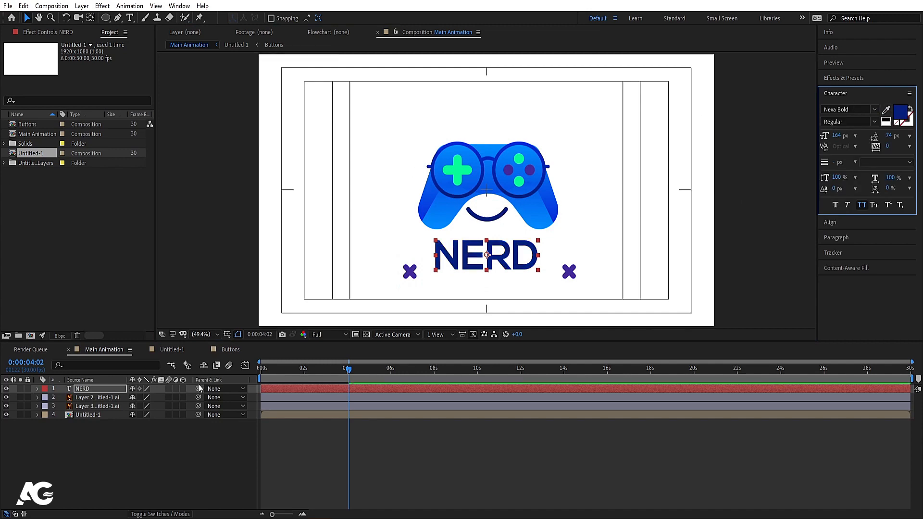
left_click_drag(838, 137, 830, 137)
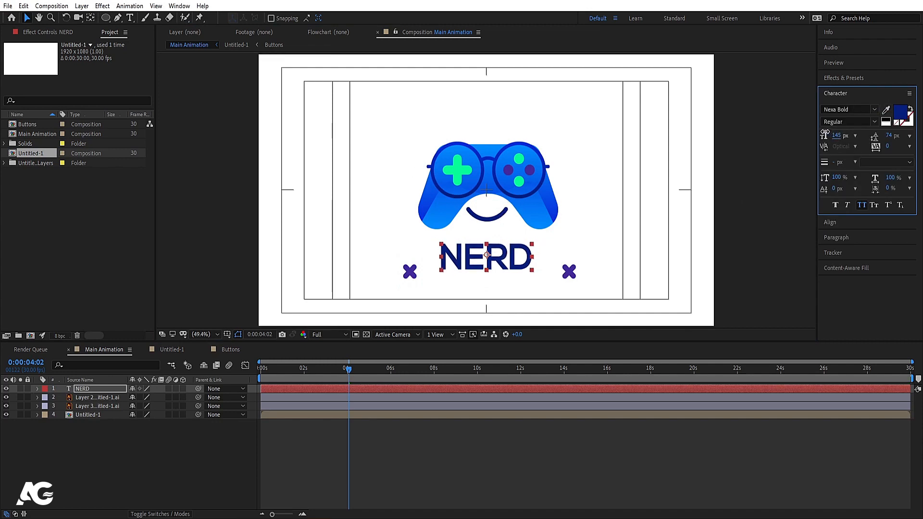
Step: Change the NERD text's font to Marvelan and set its size to 107 px
left_click(875, 121)
left_click(875, 109)
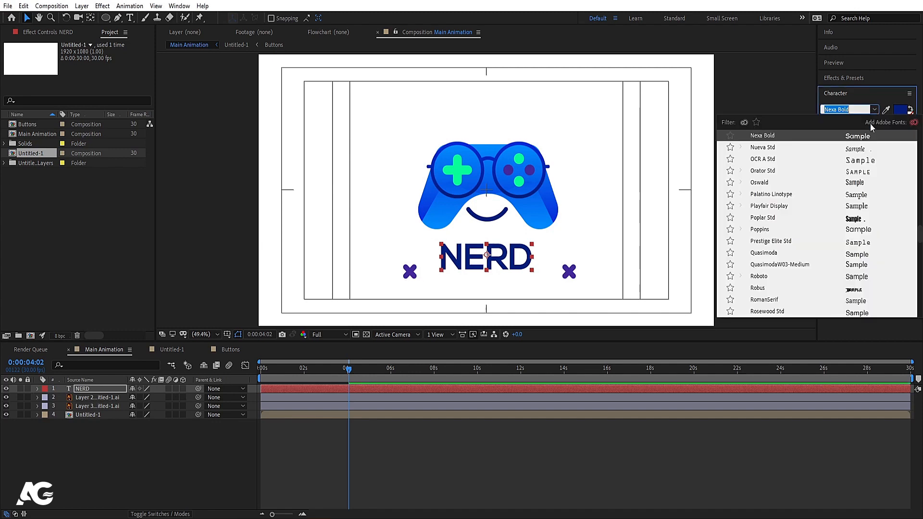
scroll(868, 195, "up", 5)
scroll(869, 195, "up", 5)
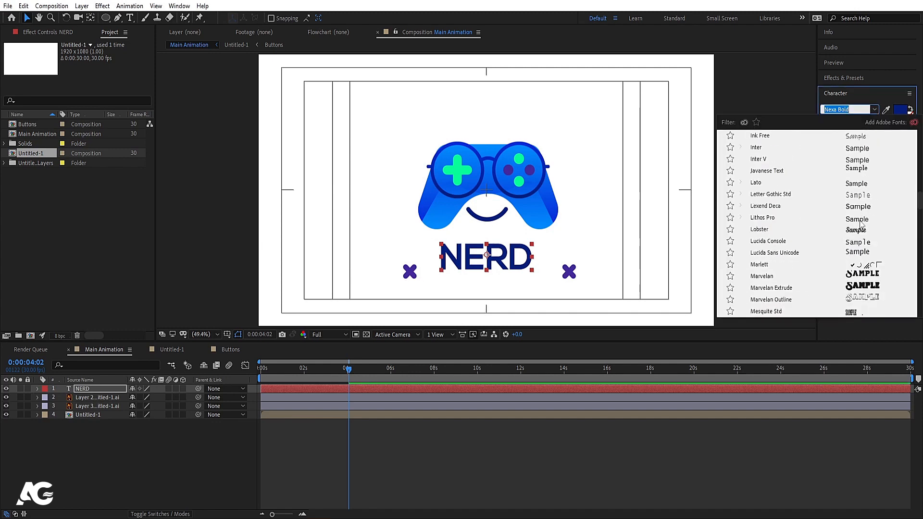
left_click(863, 274)
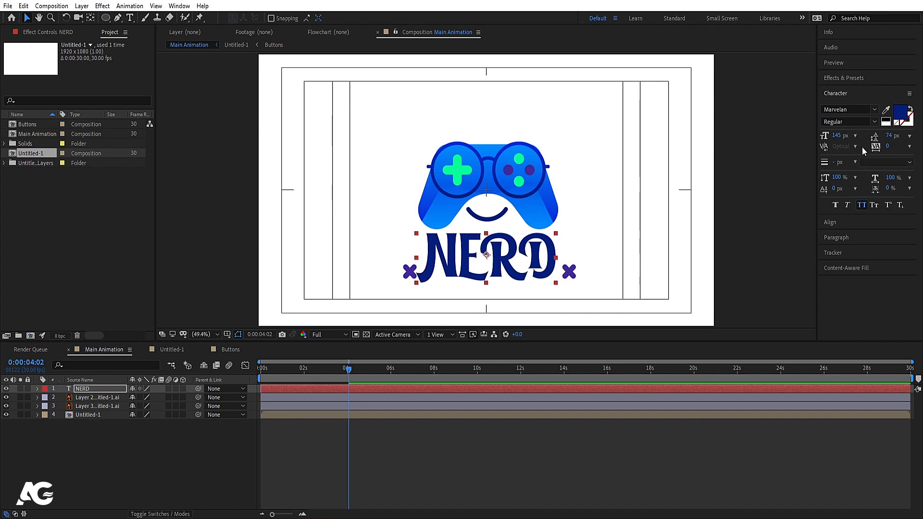
left_click_drag(836, 139, 816, 138)
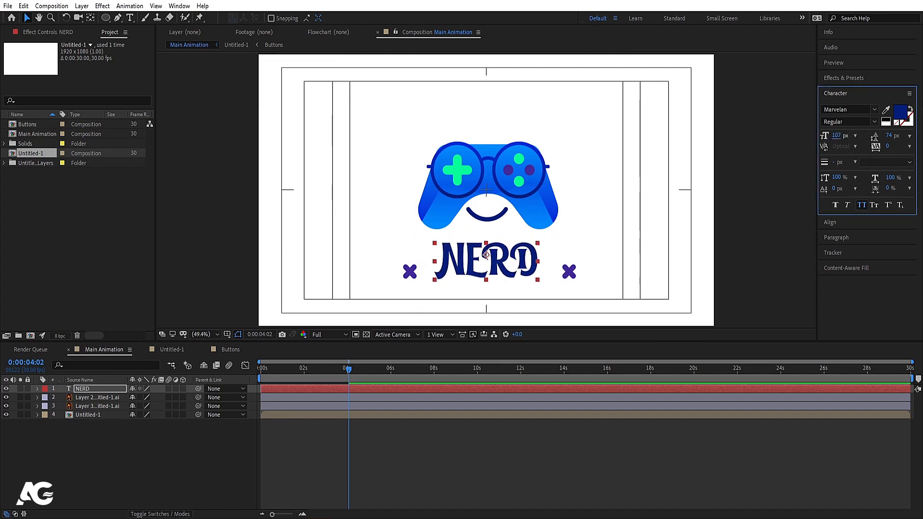
Step: Adjust the NERD text's fill to a brighter dark blue, about #001F8D
left_click(901, 114)
left_click_drag(194, 317, 205, 289)
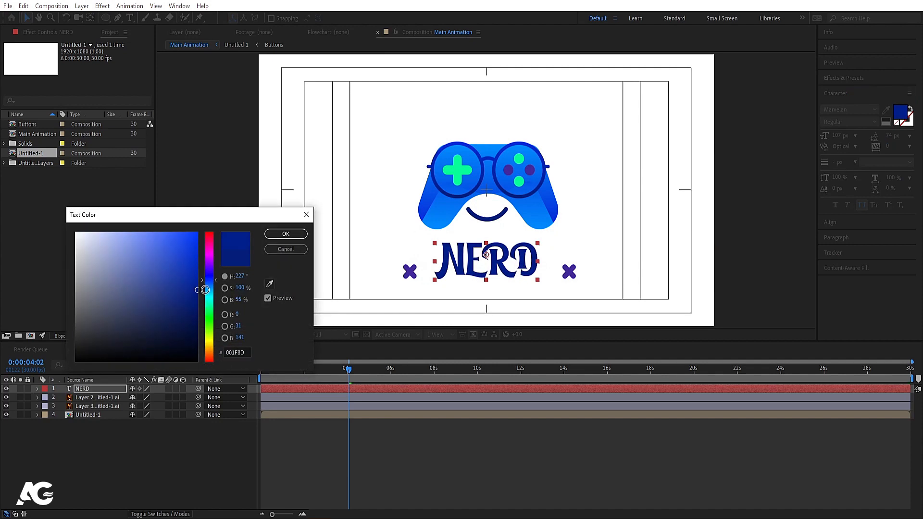
left_click(284, 233)
Step: Move both X shapes up together so they sit vertically centred beside the NERD text
left_click(411, 272)
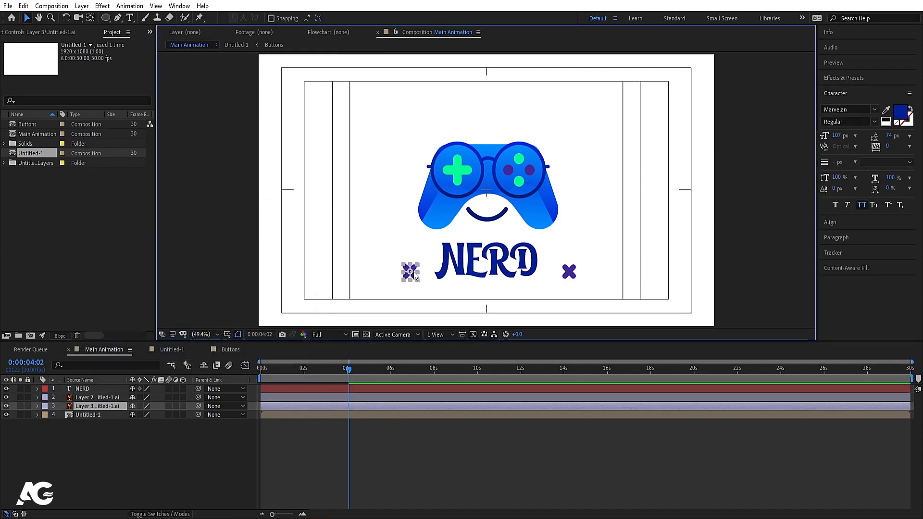
scroll(413, 271, "up", 3)
scroll(692, 269, "down", 4)
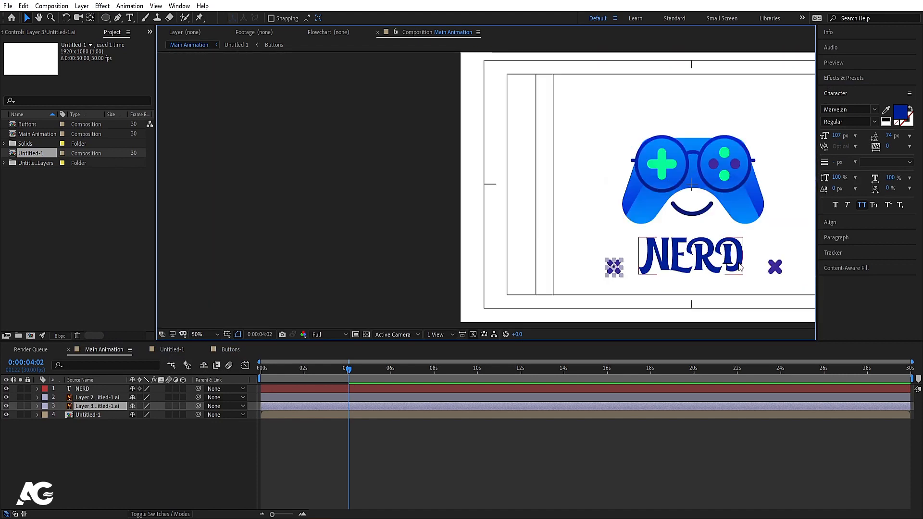
left_click(779, 268, "shift")
scroll(778, 267, "up", 3)
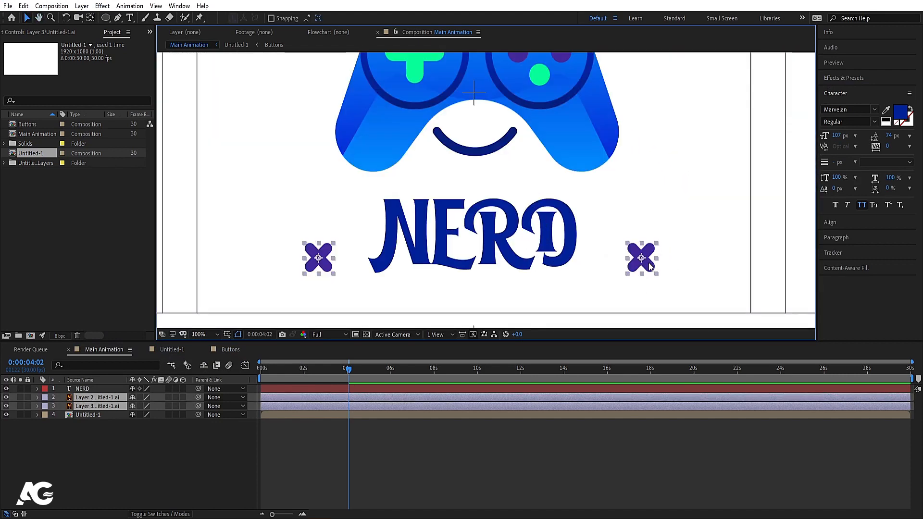
left_click_drag(649, 266, 651, 241)
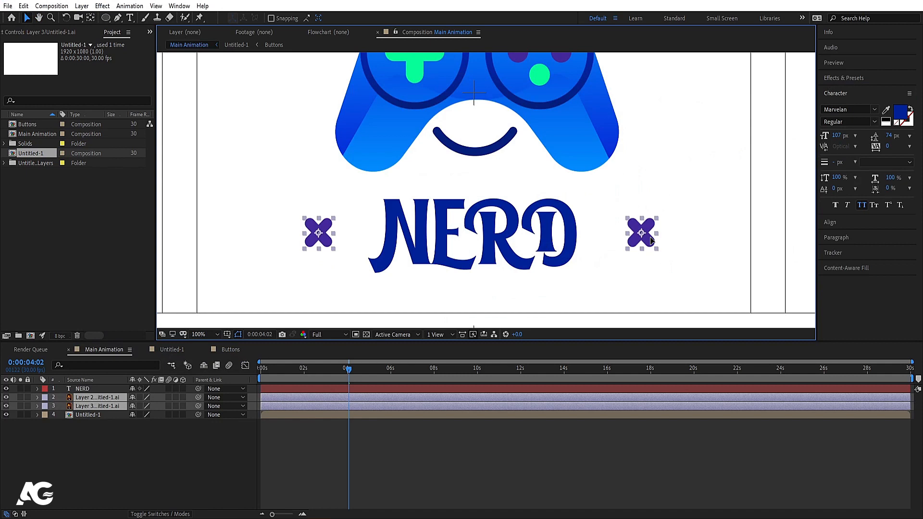
key("comma")
key("comma")
left_click(212, 327)
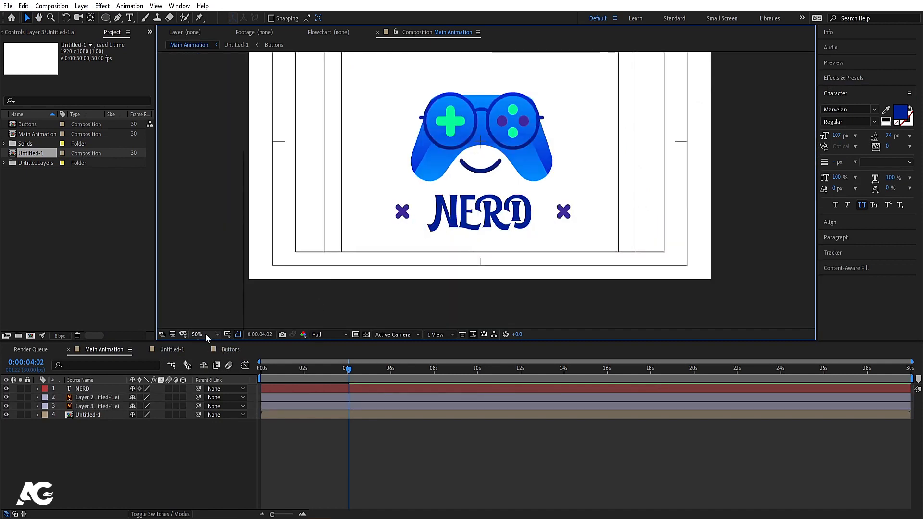
left_click(207, 334)
left_click(210, 150)
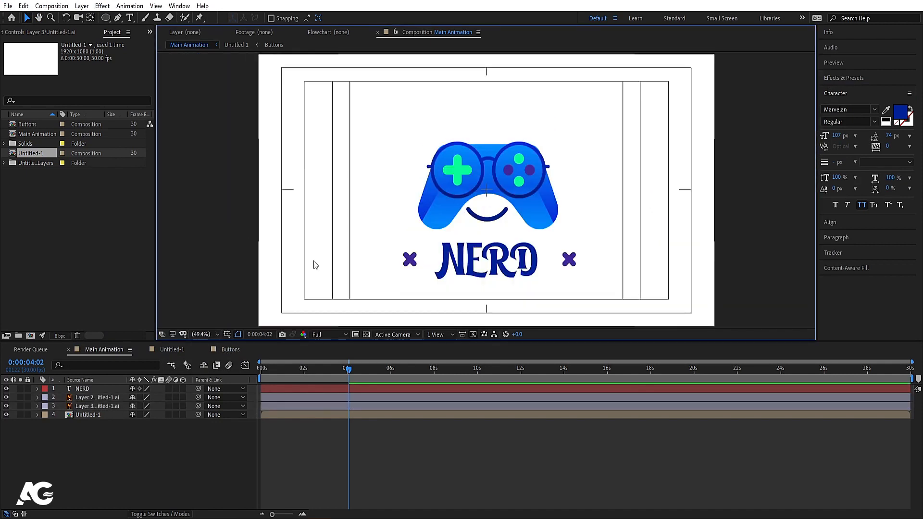
Step: Duplicate the NERD text layer and give the lower copy a black stroke with no fill
left_click(503, 254)
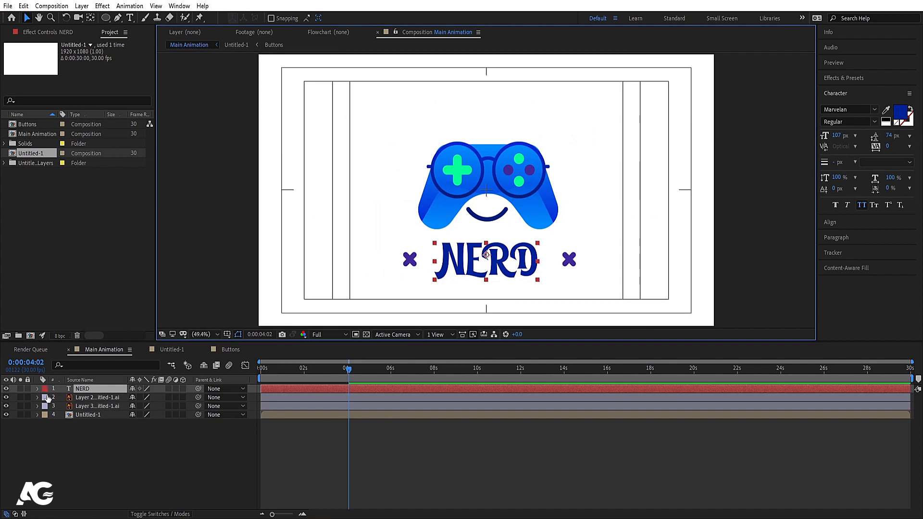
key("ctrl+d")
left_click(83, 398)
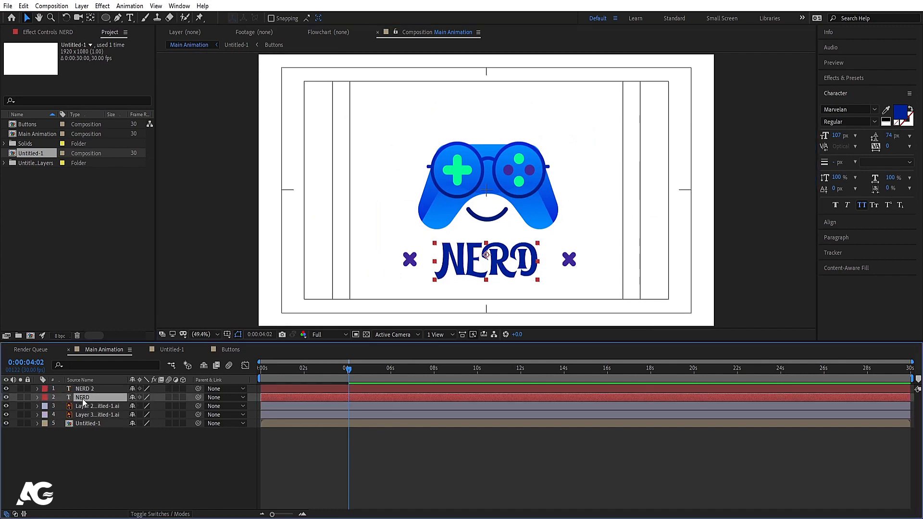
left_click(902, 127)
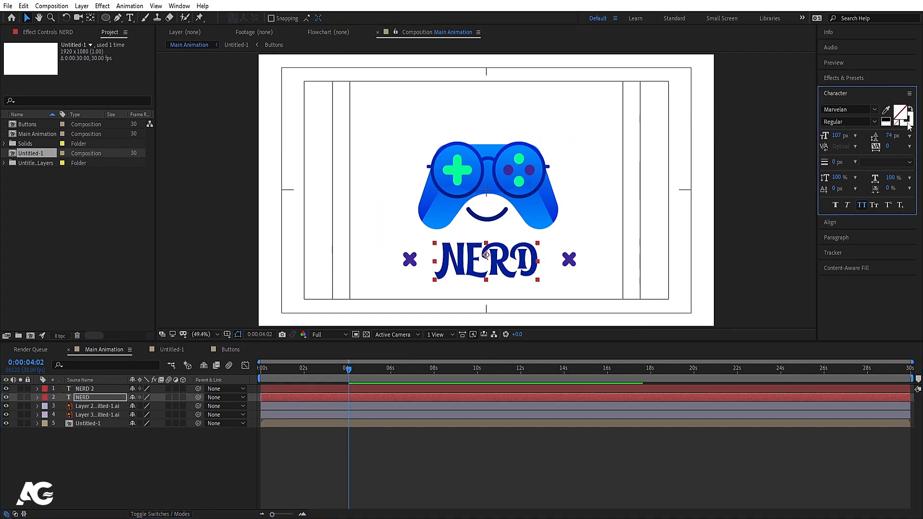
left_click(100, 398)
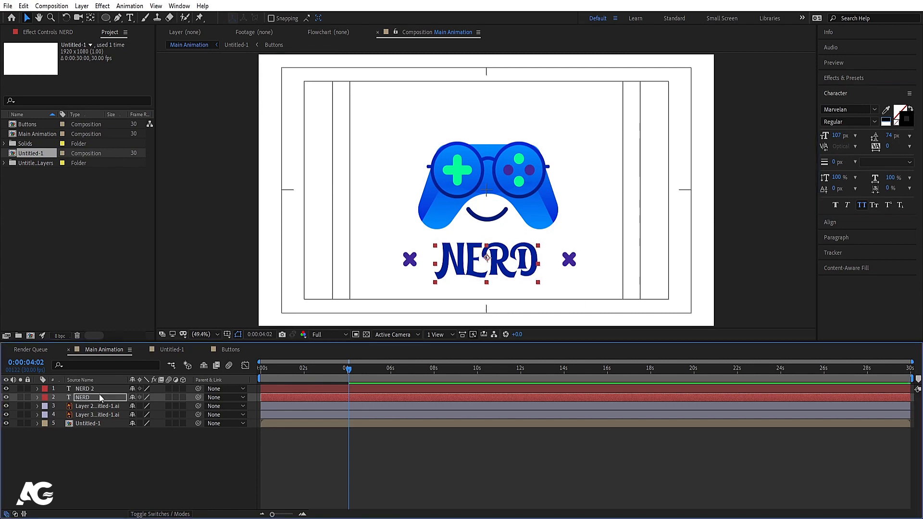
Step: Try out thicker outlines on the lower NERD text, ending with a 0.2 px stroke width
left_click_drag(833, 167, 838, 167)
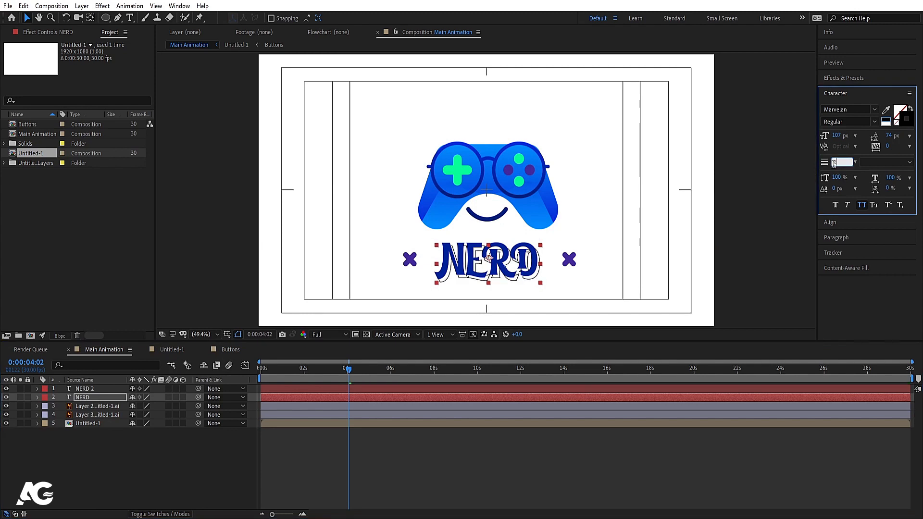
left_click(834, 163)
scroll(834, 162, "up", 20)
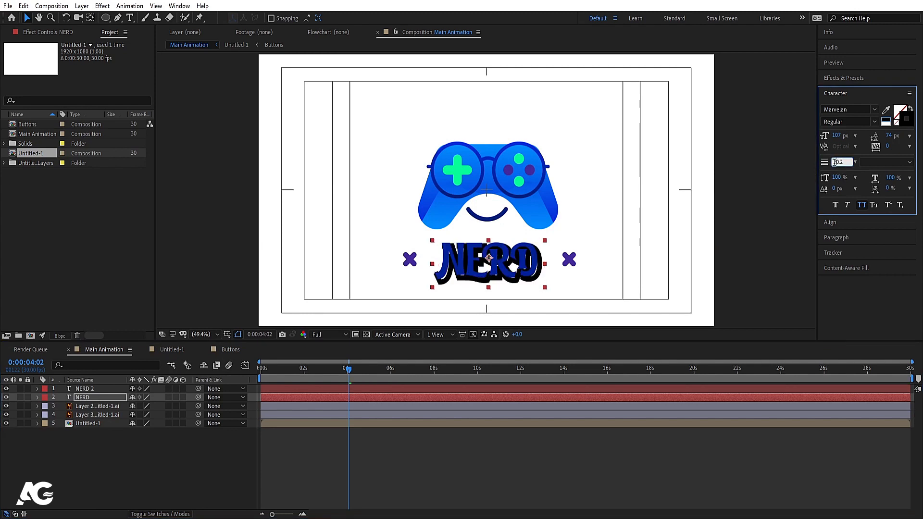
key("shift+Down")
key("shift+Down")
key("Return")
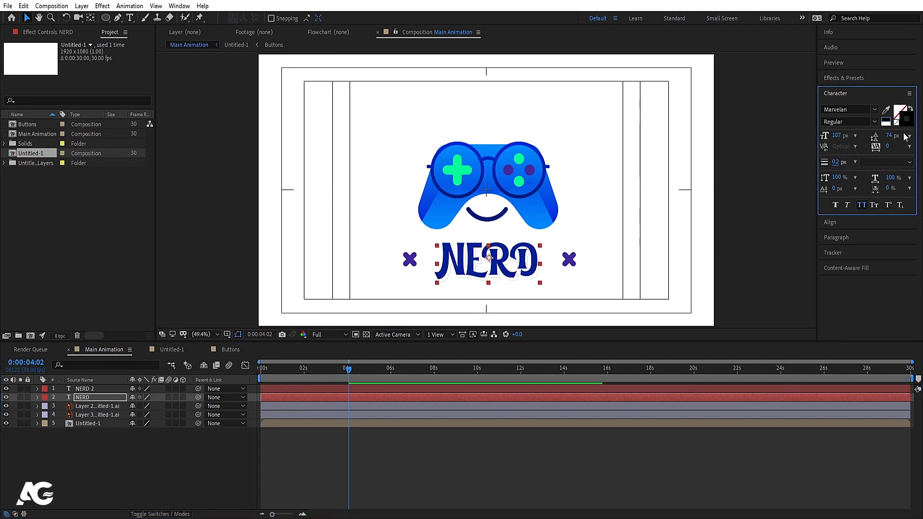
Step: Try a white fill on the lower NERD text and delete that layer
left_click(899, 114)
left_click(889, 115)
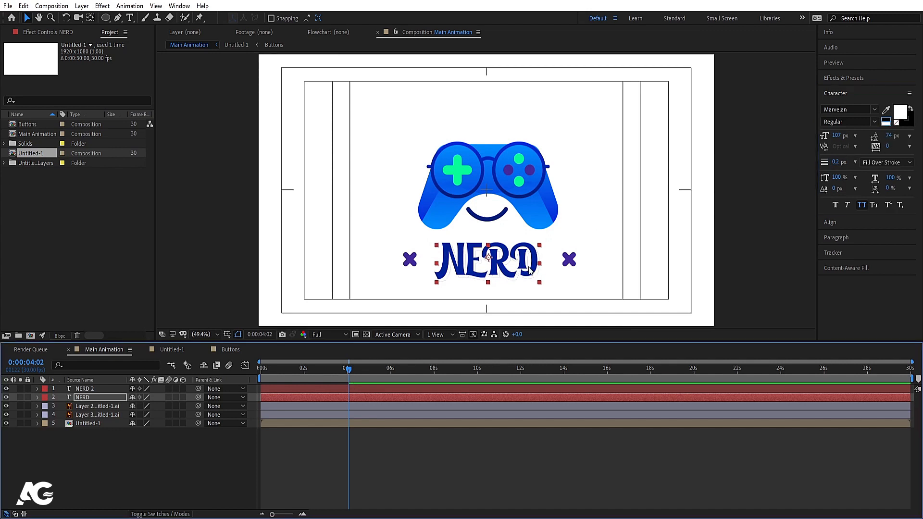
key("Delete")
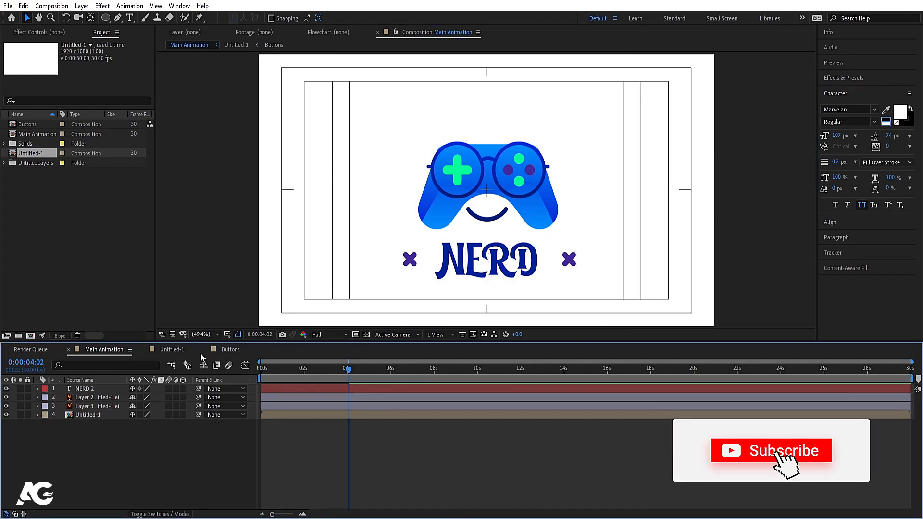
Step: Preview the animation from the beginning and trim the start of the NERD 2 layer to 0:00:02:29
left_click(502, 255)
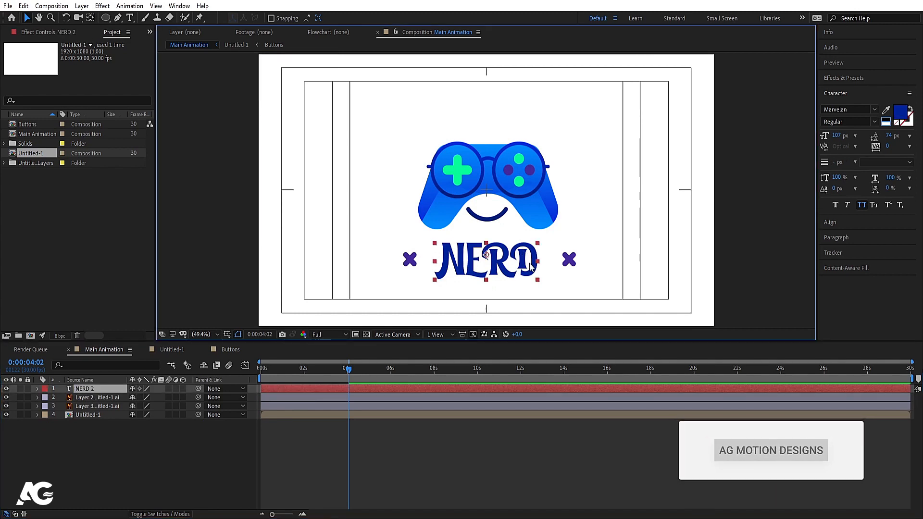
left_click(262, 371)
key("space")
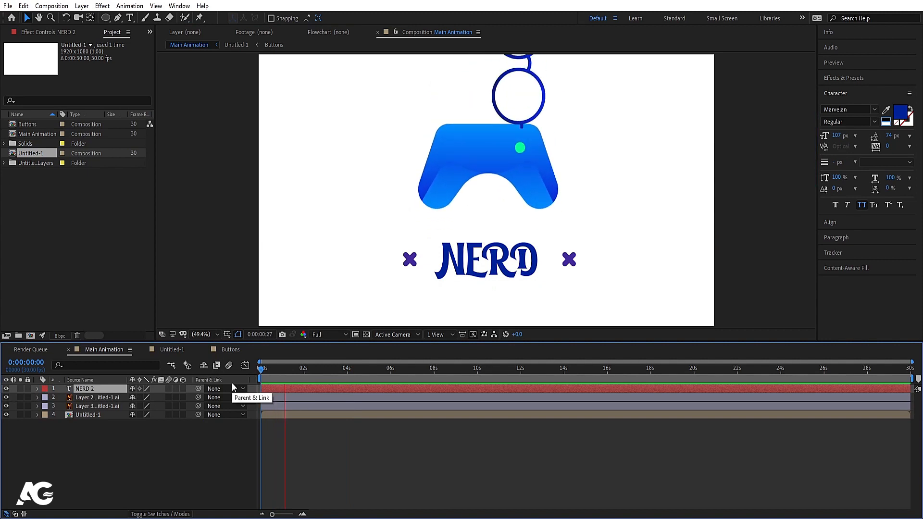
key("space")
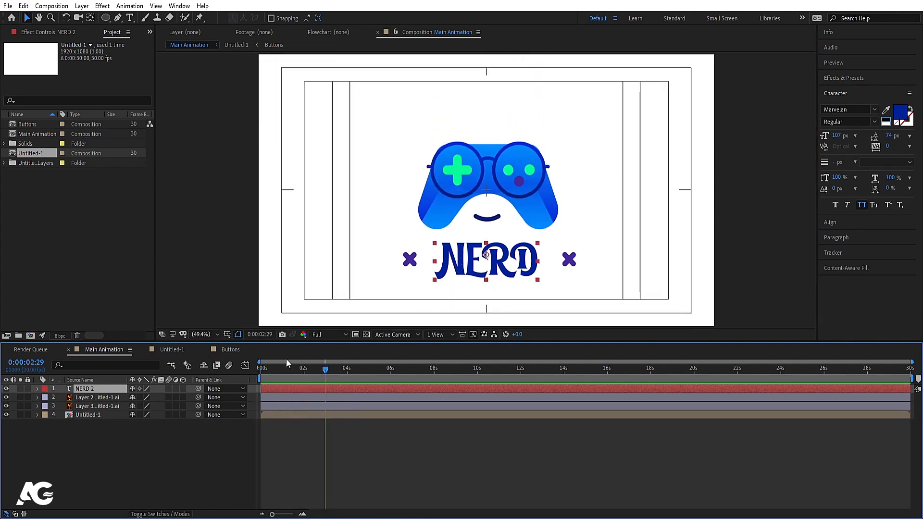
key("alt+bracketleft")
Step: Add a Position text animator to NERD 2 with a value of 0.0, 89.0 and expand Range Selector 1
left_click(37, 389)
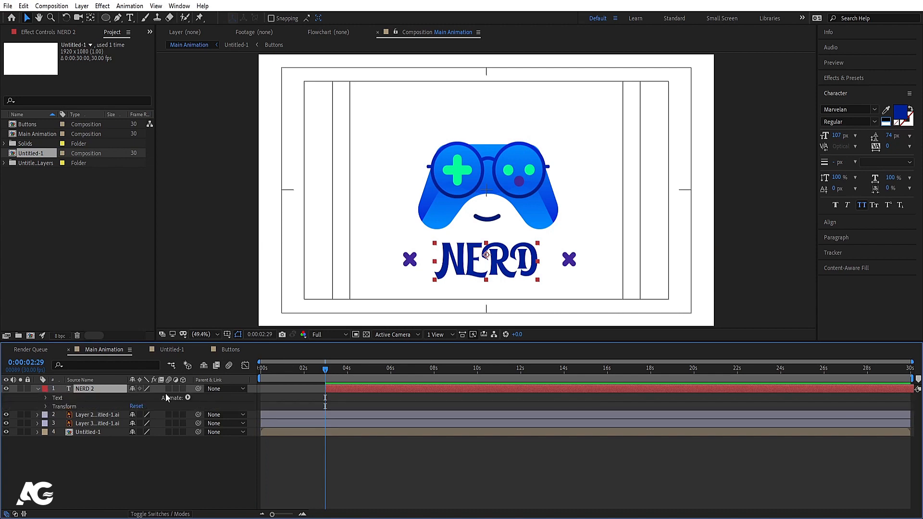
left_click(187, 397)
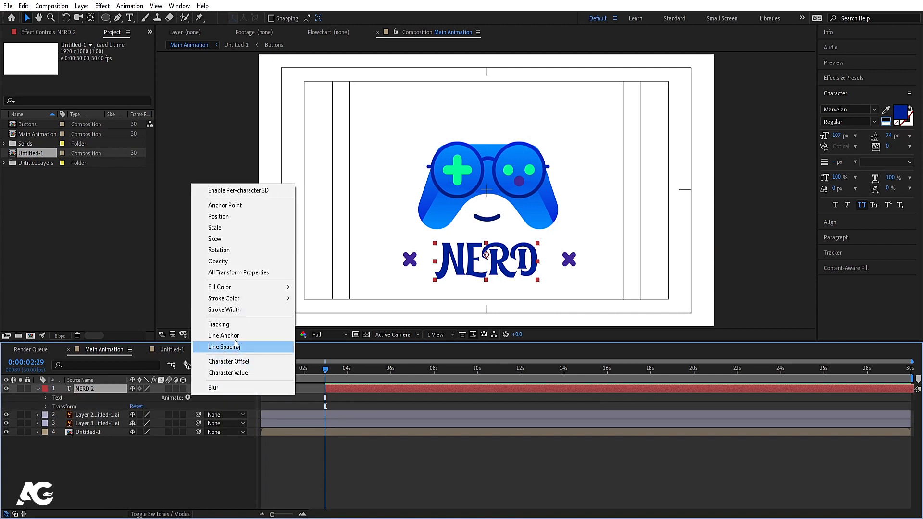
left_click(234, 216)
left_click_drag(146, 448, 179, 455)
left_click(62, 441)
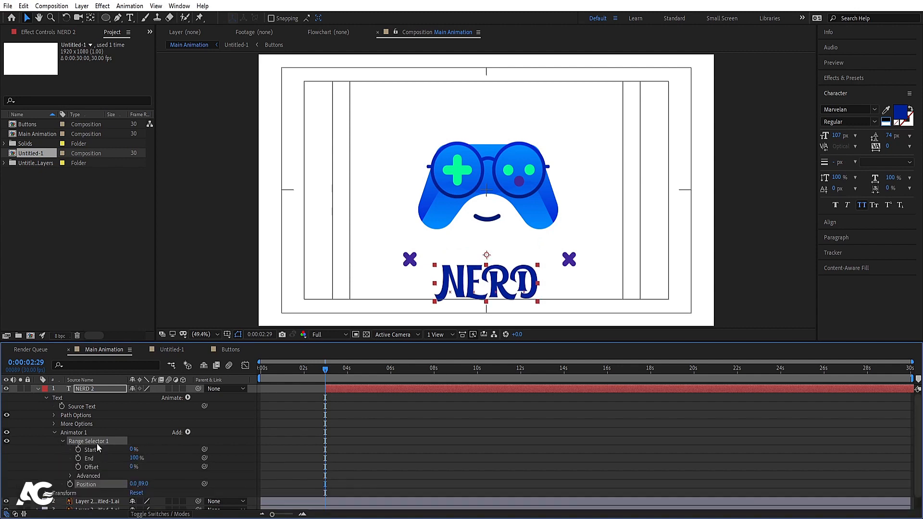
Step: Keyframe Range Selector 1's Start on NERD 2 from 0% at 0:00:02:29 to 100% at 0:00:03:25
left_click(77, 450)
key("space")
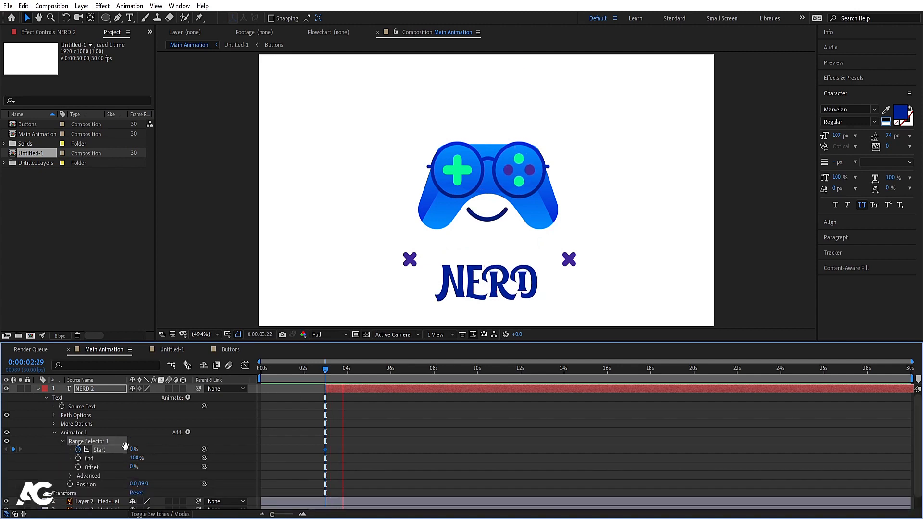
key("space")
left_click_drag(137, 449, 280, 443)
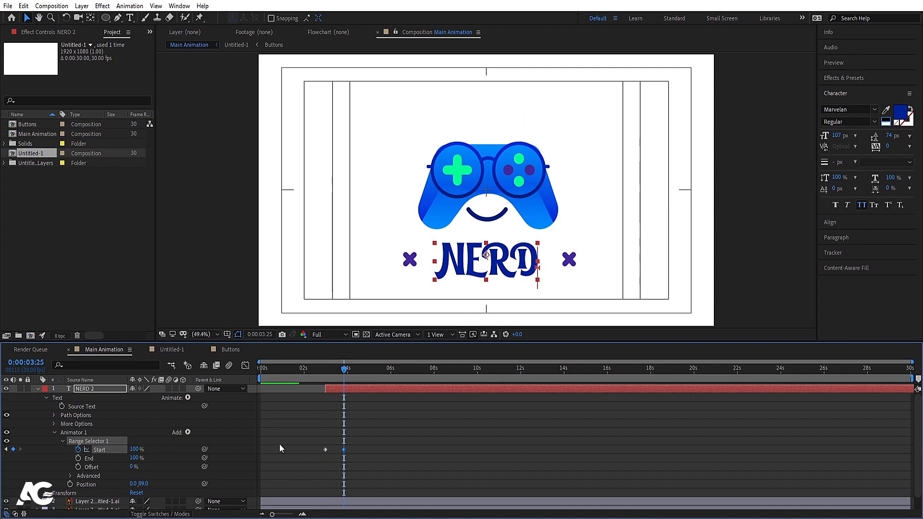
Step: Add an Opacity property with a value of 0% to NERD 2's Animator 1
key("j")
left_click(188, 433)
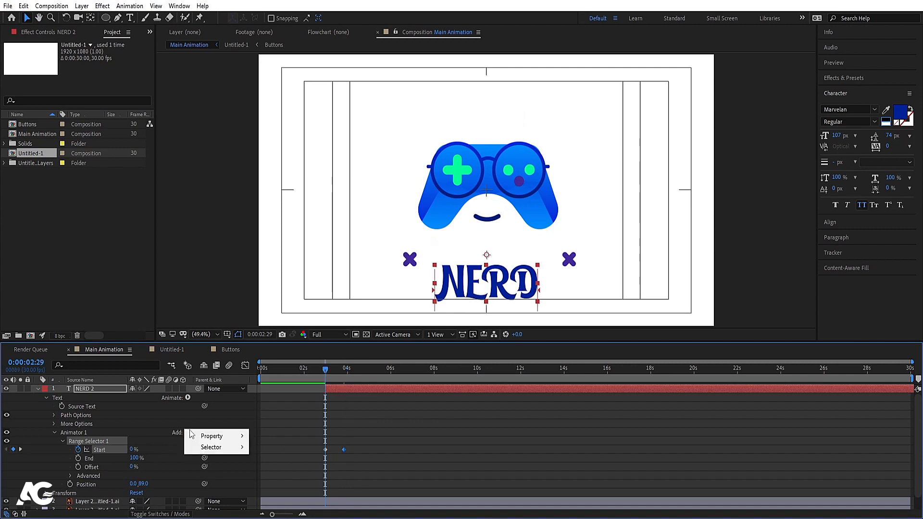
mouse_move(216, 436)
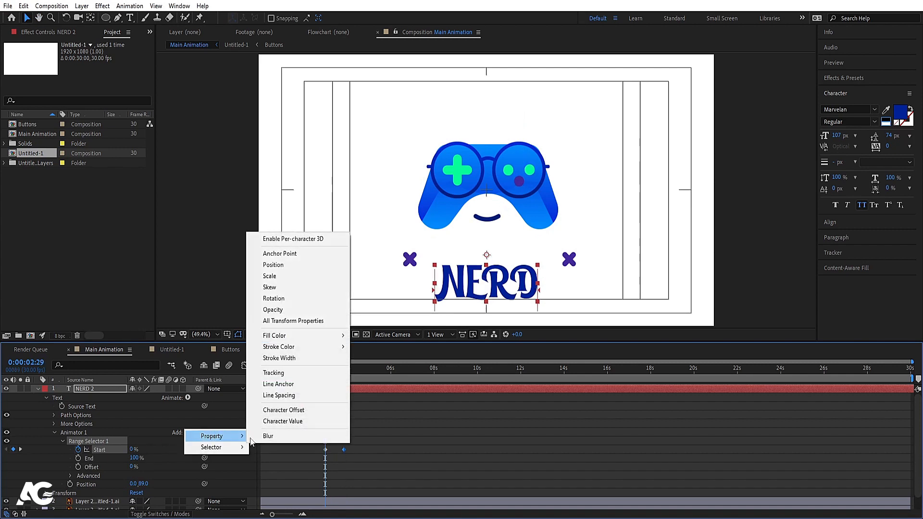
left_click(272, 310)
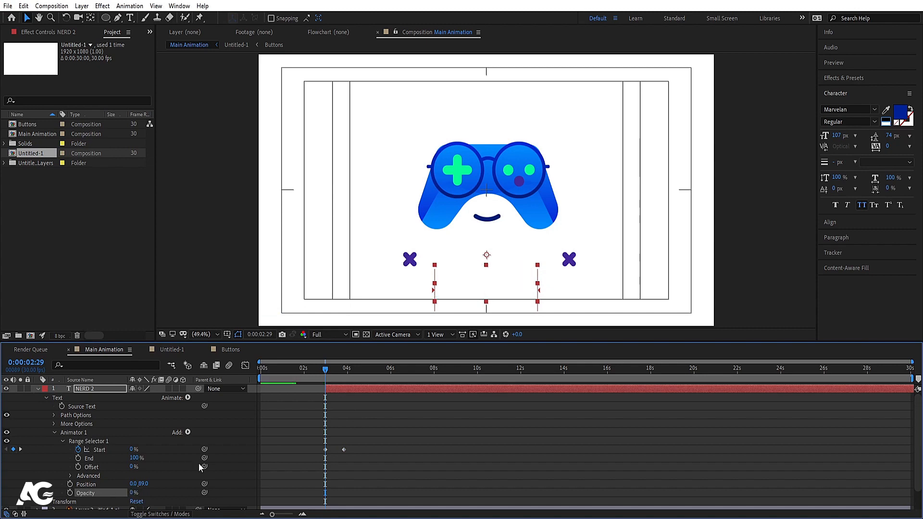
Step: Easy-ease NERD 2's Start keyframes, shape their speed curve into a steep central peak, and preview the text entrance
left_click_drag(304, 443, 376, 467)
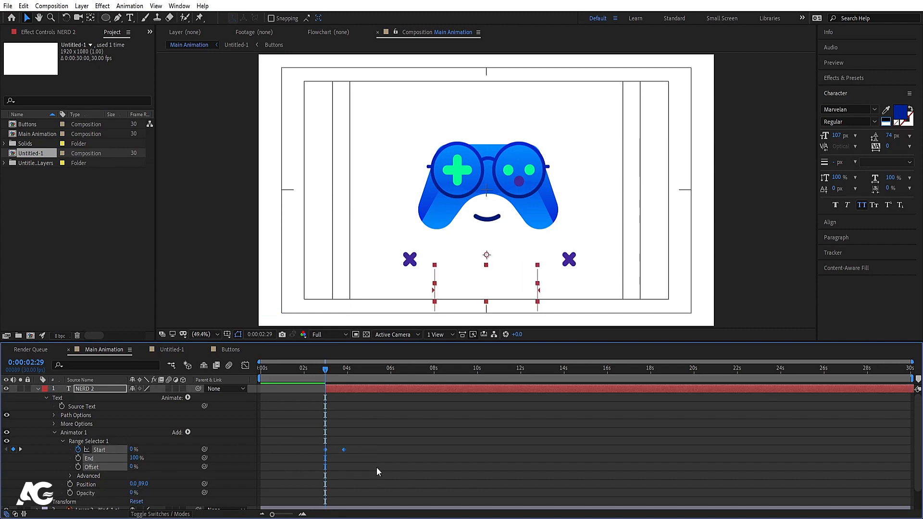
key("equal")
key("equal")
key("shift+F3")
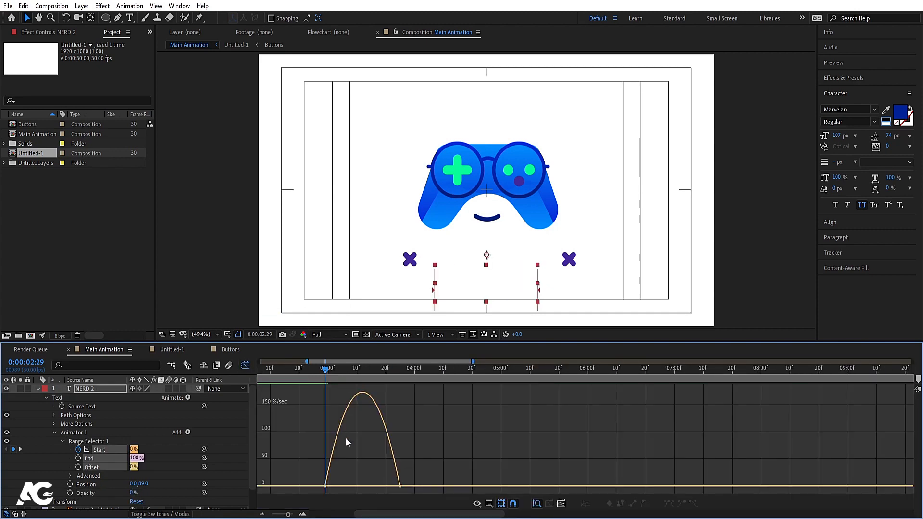
left_click_drag(307, 438, 352, 483)
key("space")
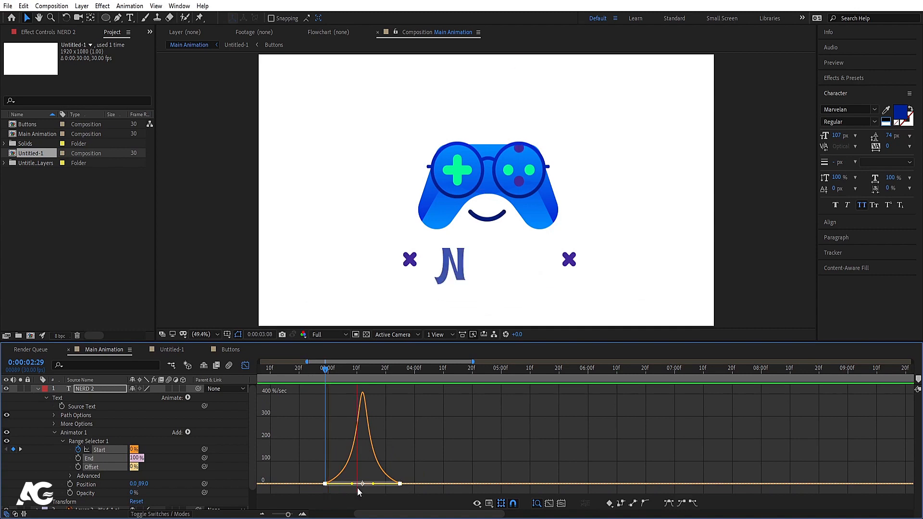
key("space")
left_click(245, 366)
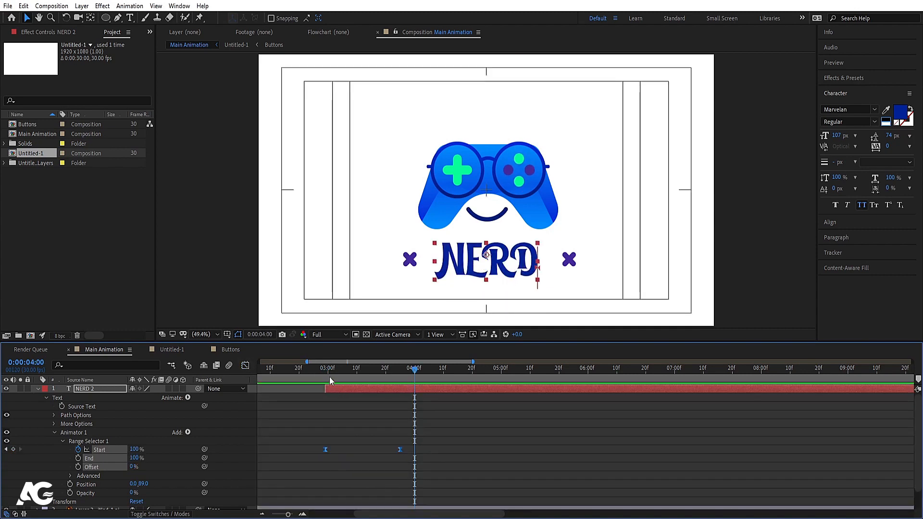
Step: Collapse NERD 2's properties and trim the start of both X shape layers to 0:00:02:11
left_click_drag(330, 377, 274, 371)
left_click(37, 389)
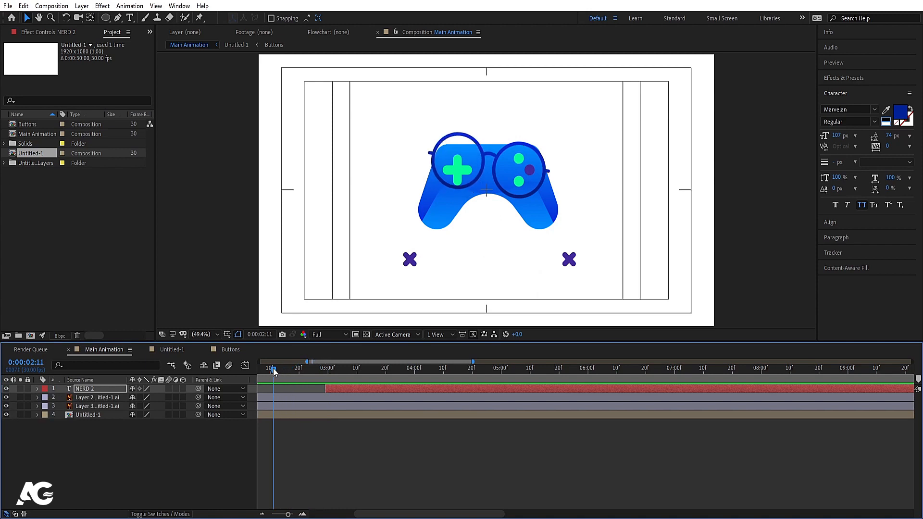
left_click(268, 396)
left_click(280, 404, "shift")
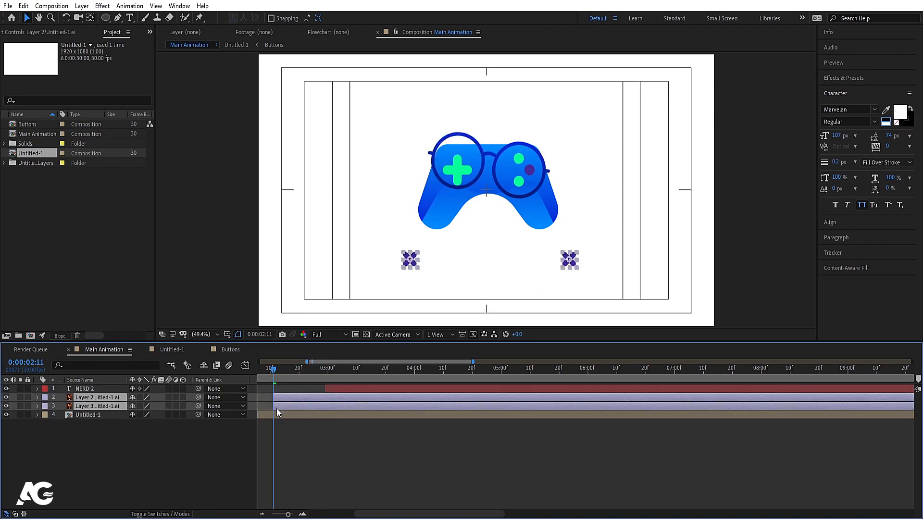
Step: Set Position, Scale and Rotation keyframes on both X shape layers at 0:00:02:11
key("p")
left_click(61, 406)
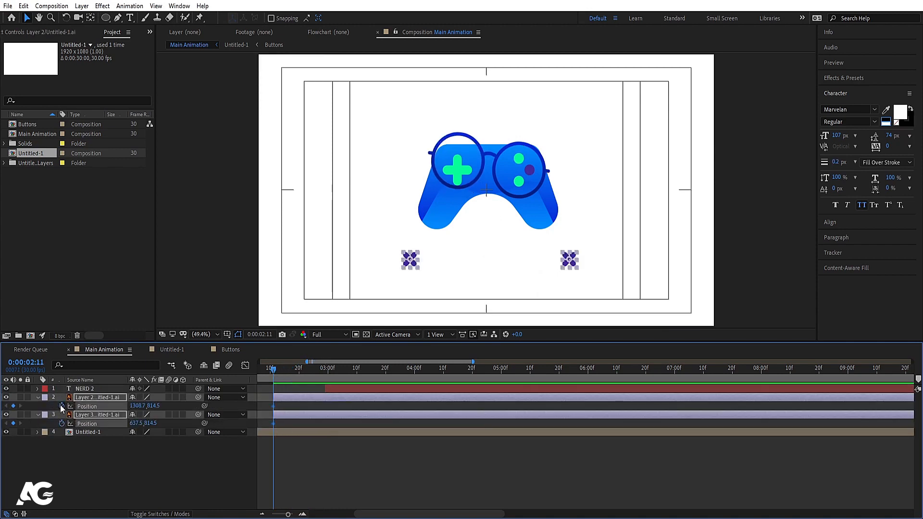
key("alt+shift+r")
key("alt+shift+s")
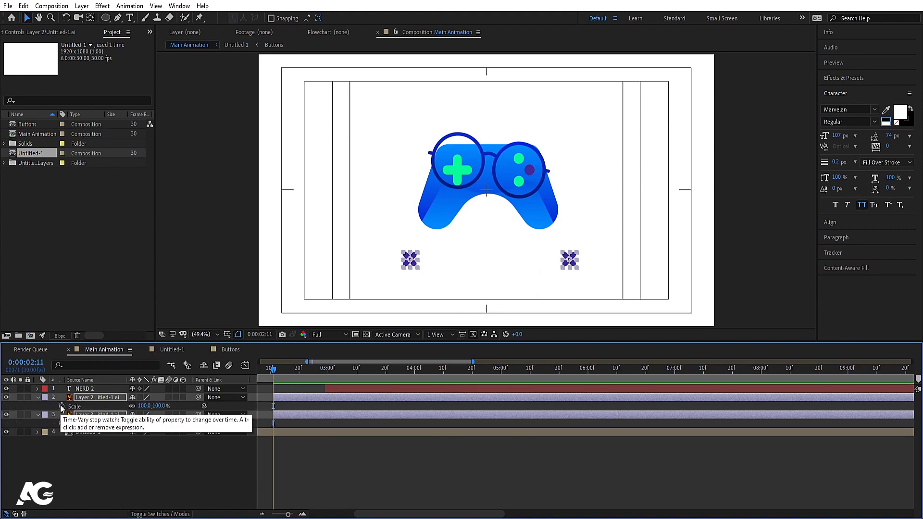
key("u")
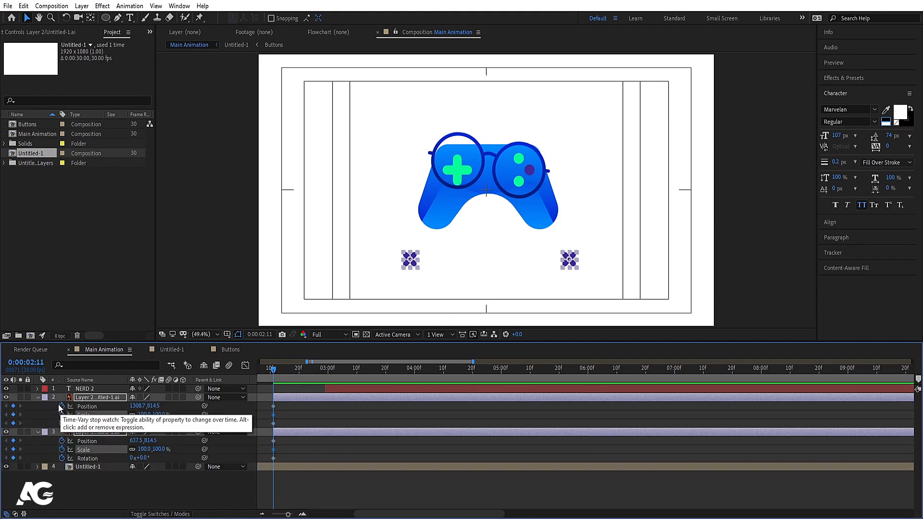
Step: Add Position, Scale and Rotation keyframes at the current values on both X shape layers at 0:00:03:19
key("space")
key("space")
key("space")
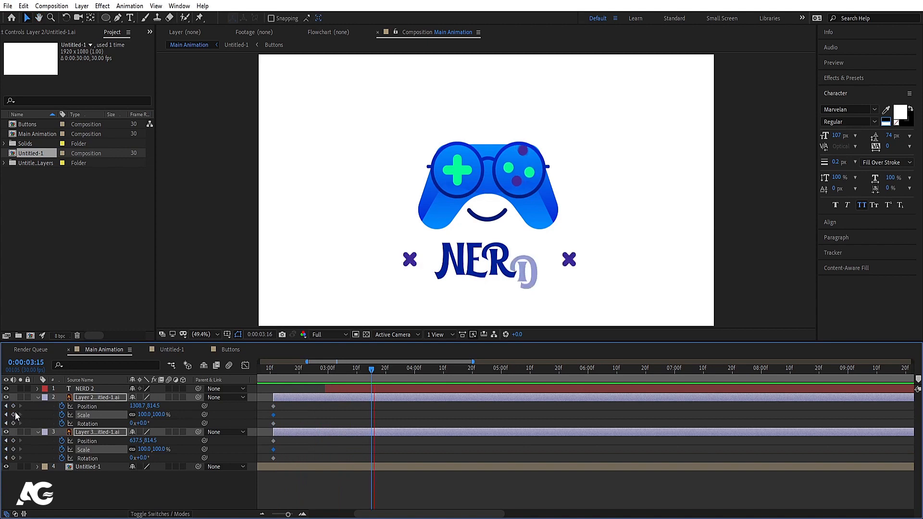
key("space")
left_click_drag(14, 406, 14, 458)
Step: At 0:00:02:11, align the two X shapes to their shared horizontal center and set their Scale to 0%
key("j")
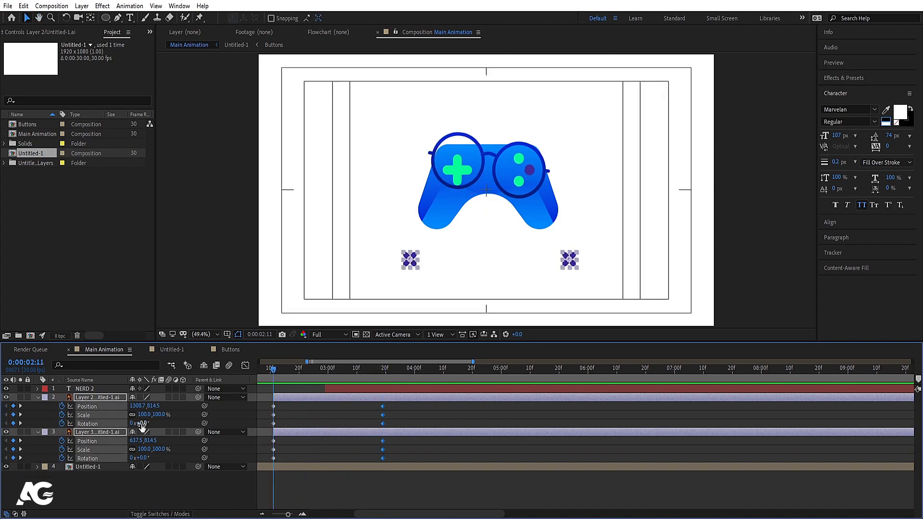
left_click(835, 219)
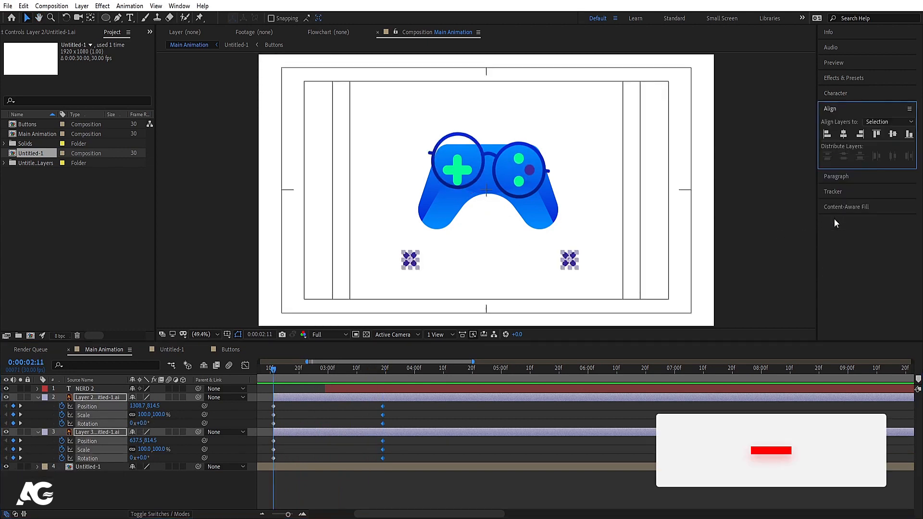
left_click(843, 134)
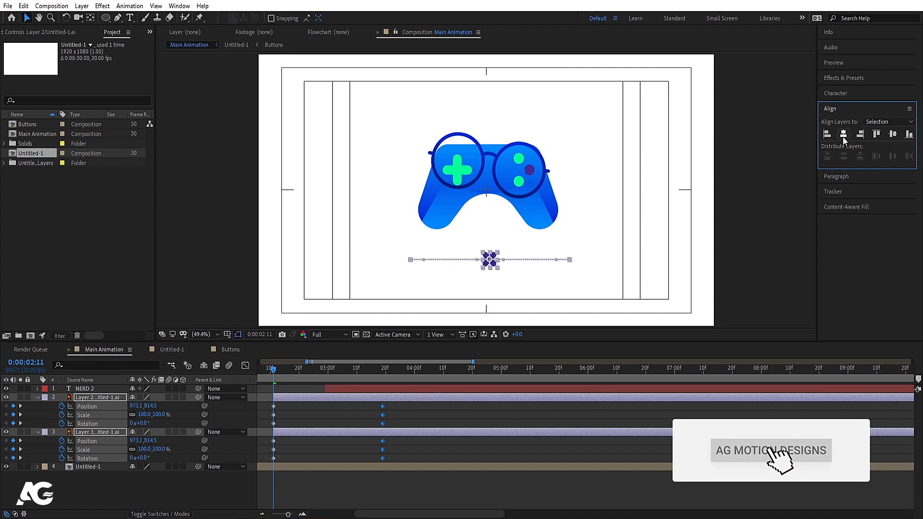
left_click(145, 415)
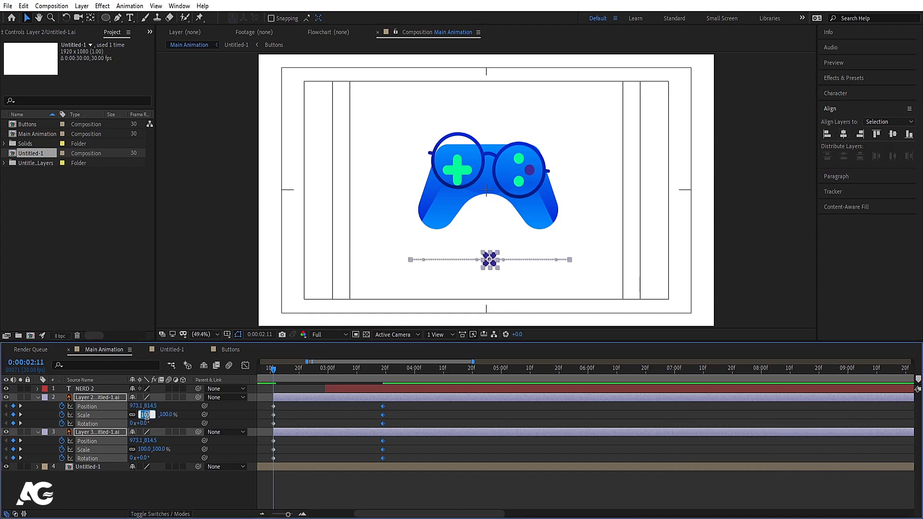
key("Return")
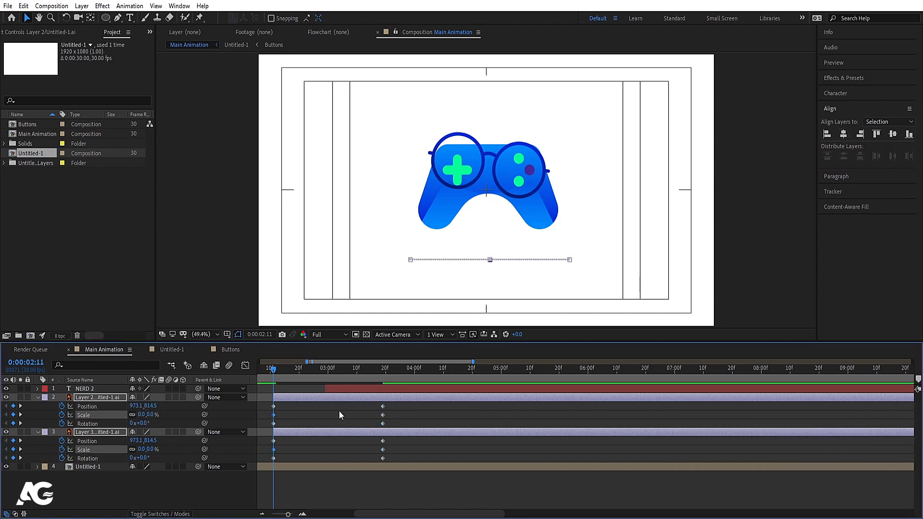
Step: At 0:00:03:19, set the Rotation of both X shape layers to one full turn
key("k")
left_click(131, 423)
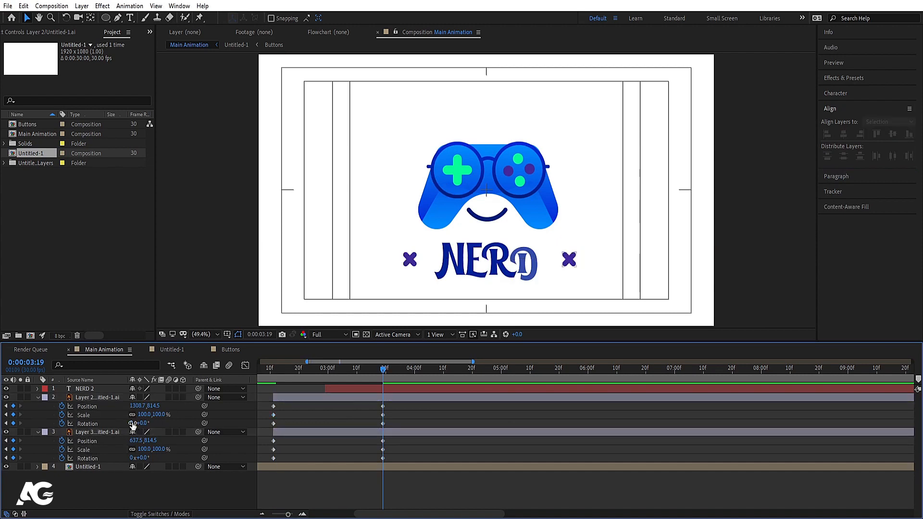
type("1")
key("Return")
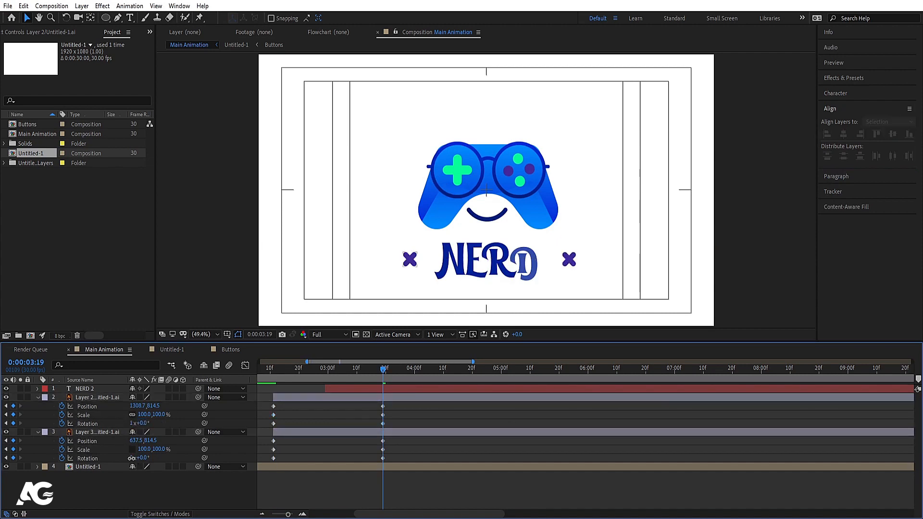
Step: Ease all X shape keyframes, shape the speed curves for a fast start and slow finish, and preview from 0:00:02:11
left_click(407, 463)
left_click_drag(389, 454, 263, 366)
left_click(246, 365)
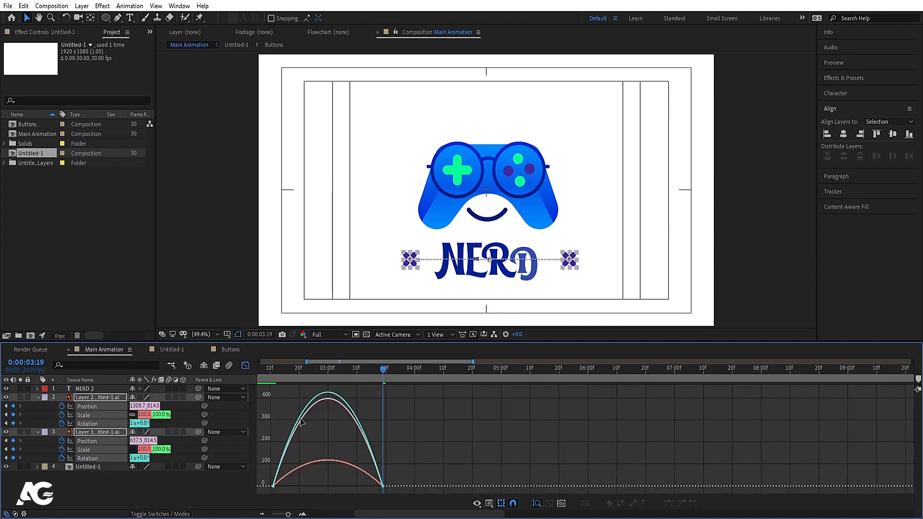
left_click_drag(364, 483, 309, 482)
left_click_drag(411, 473, 367, 500)
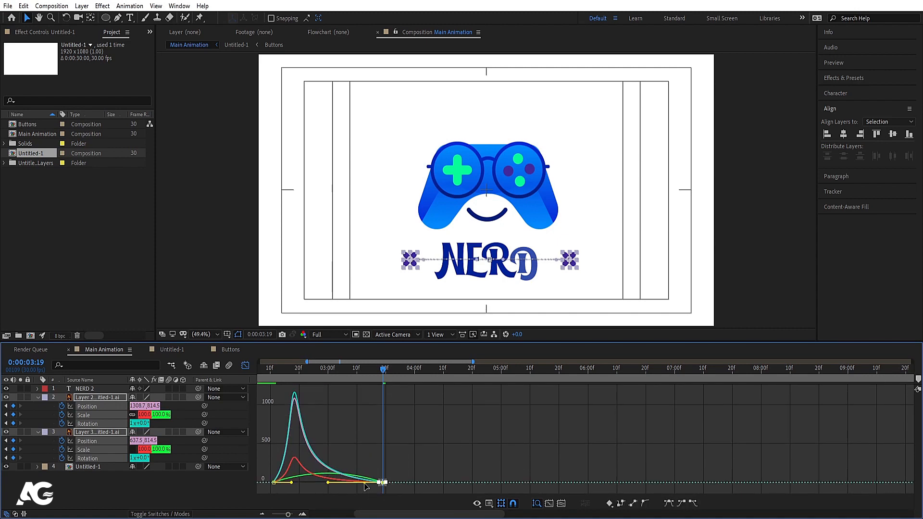
left_click(272, 370)
key("space")
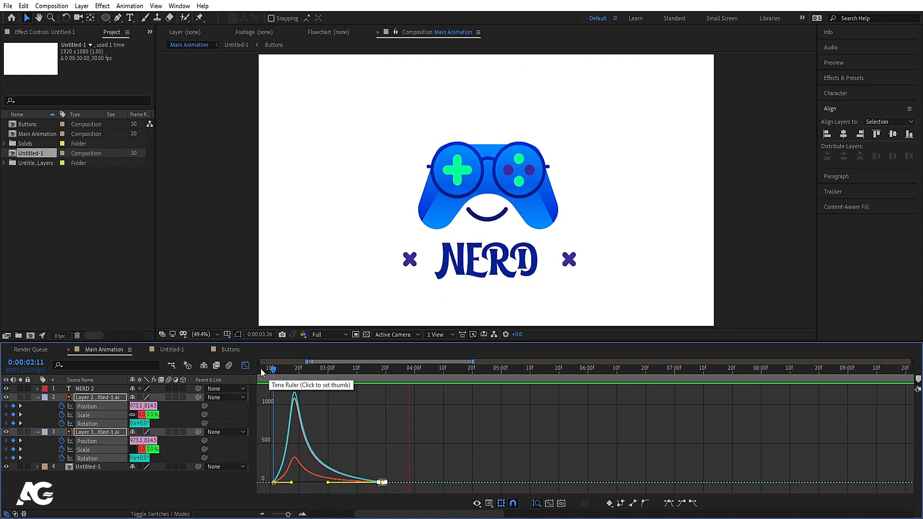
key("space")
left_click(245, 366)
Step: Check the keyframed properties of all layers and collapse them again
left_click(294, 418)
key("u")
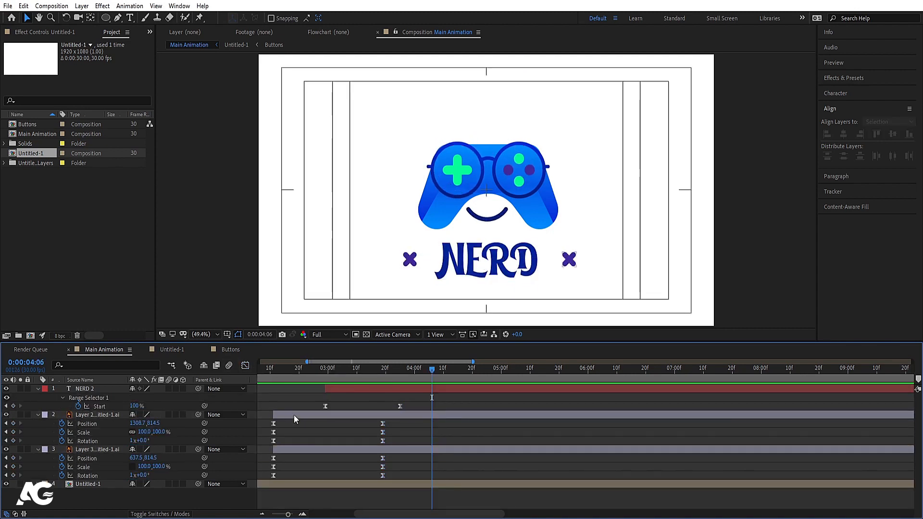
key("u")
key("u")
key("minus")
key("u")
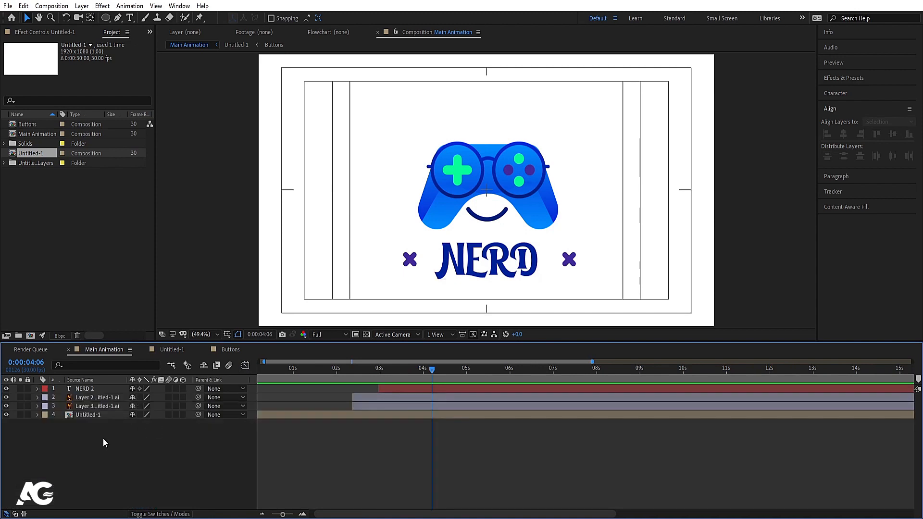
Step: Pre-compose NERD 2 and both X shape layers as TExt, moving all attributes into the new composition
key("ctrl+a")
left_click(102, 442)
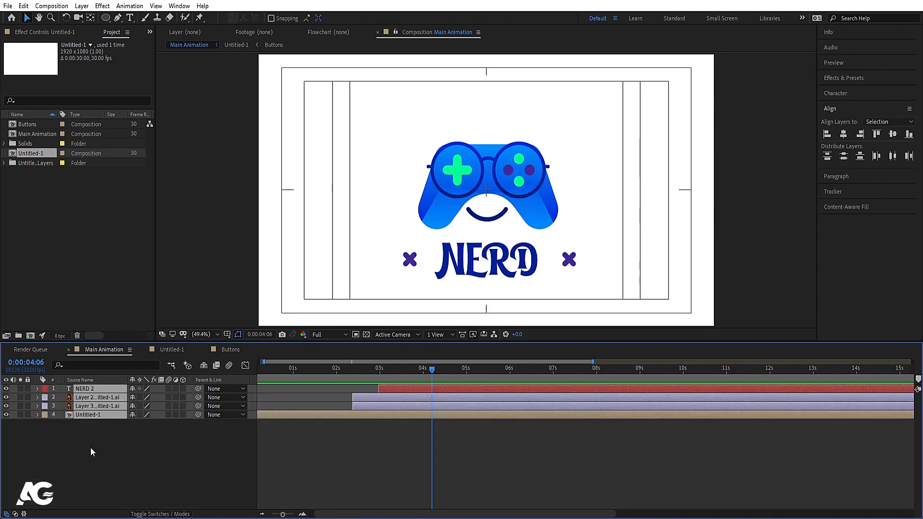
left_click(101, 406)
left_click(94, 390, "shift")
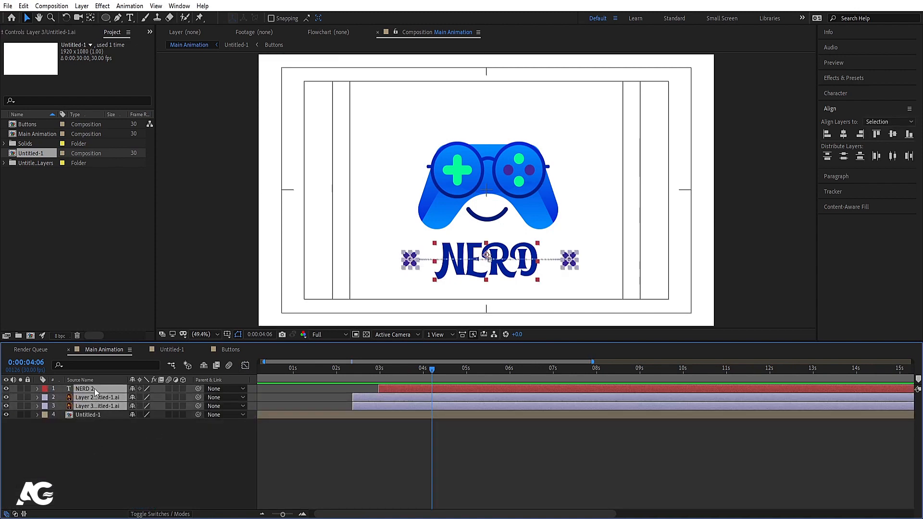
key("ctrl+shift+c")
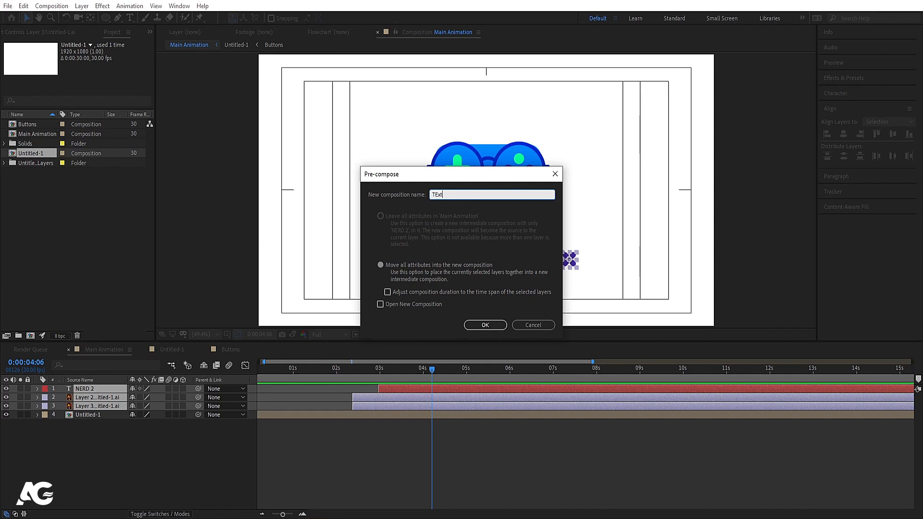
key("Return")
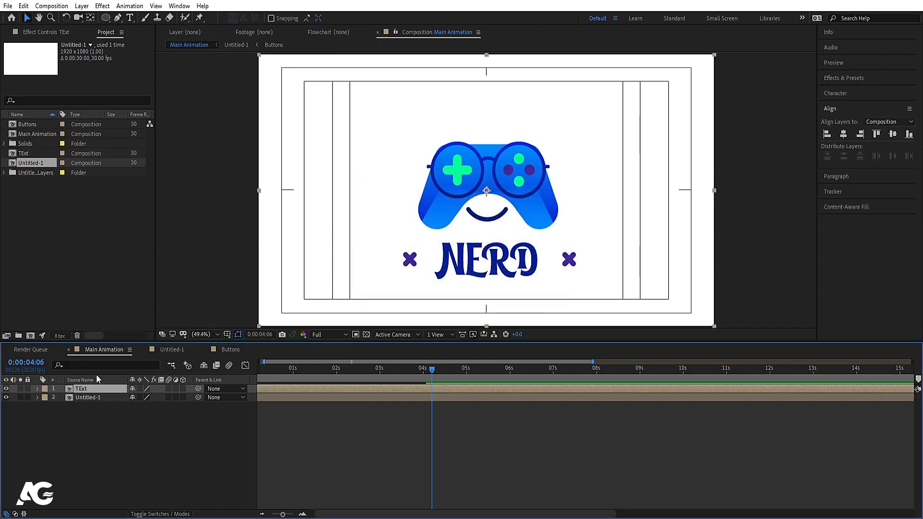
Step: Scale the TExt layer to 79%, move it together with Untitled-1 slightly up in the frame, and keep both layers selected
key("s")
left_click_drag(145, 396, 133, 397)
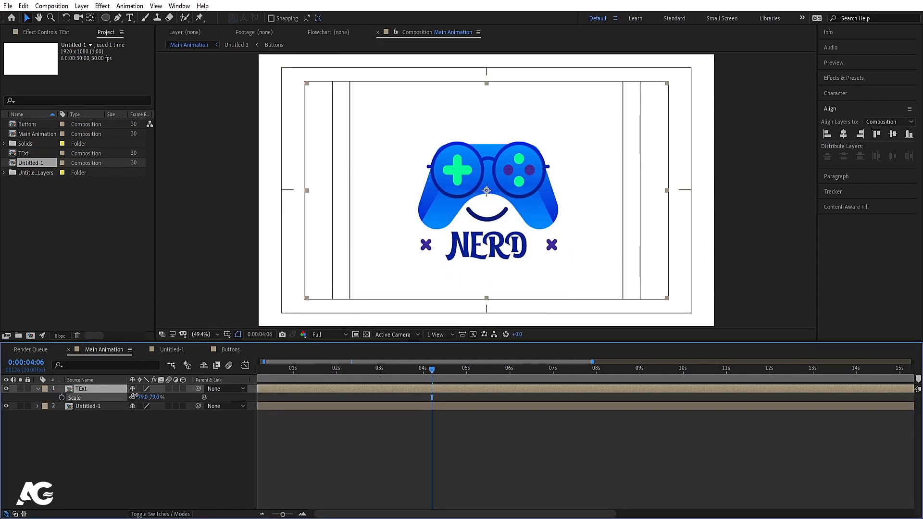
left_click(114, 407, "shift")
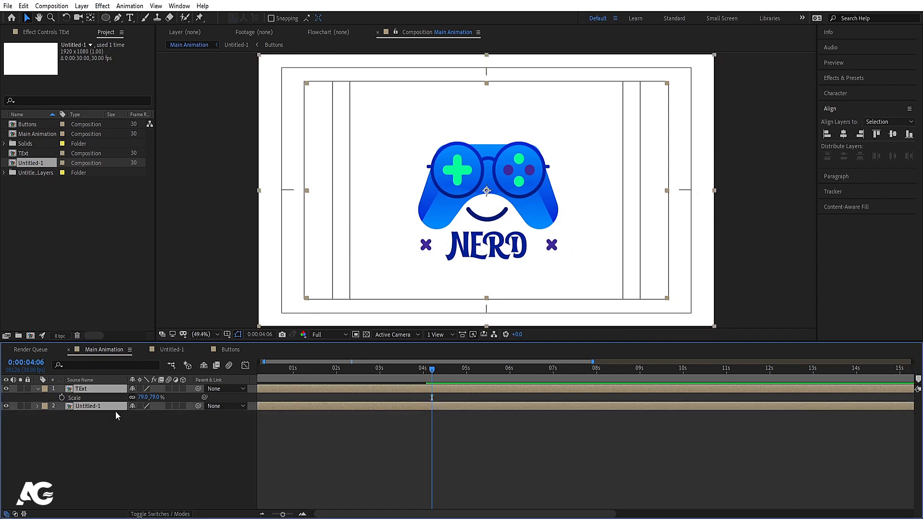
left_click_drag(509, 221, 509, 211)
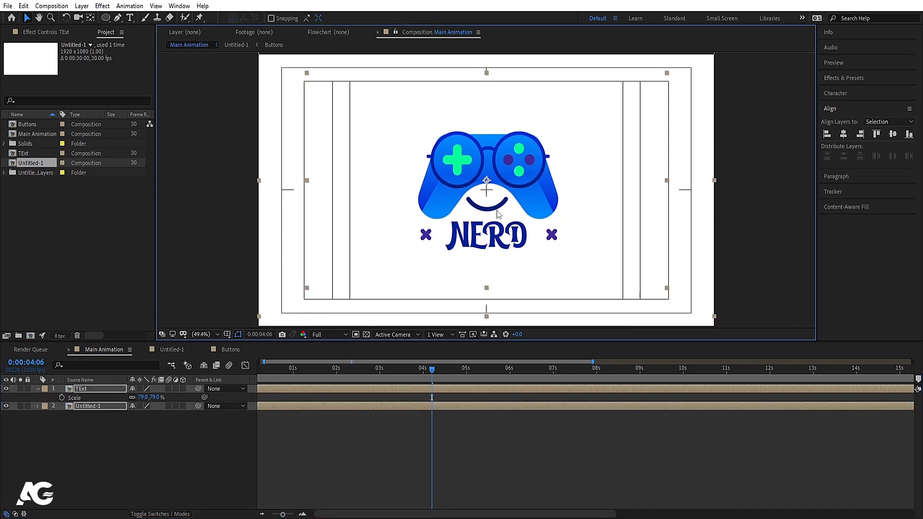
left_click(83, 444)
key("ctrl+a")
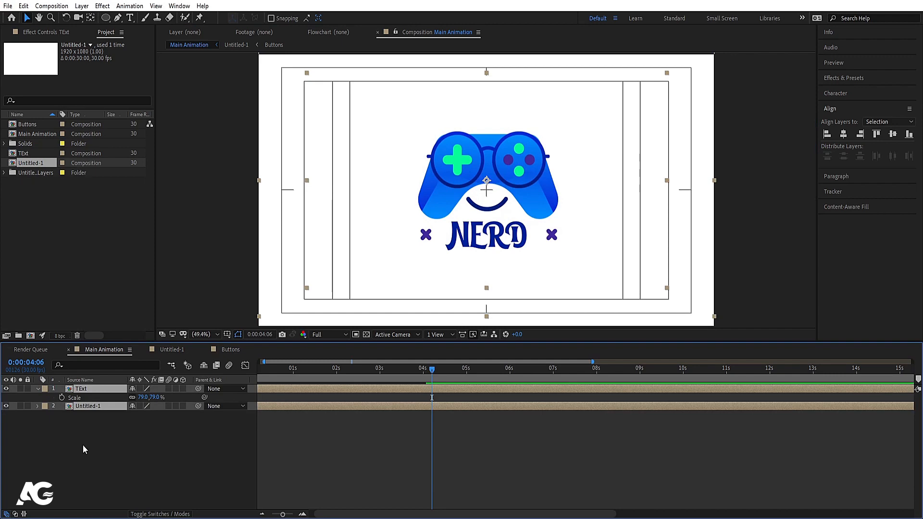
Step: Pre-compose the TExt and Untitled-1 layers as Logo, moving all attributes into the new composition, and save the project
key("ctrl+shift+c")
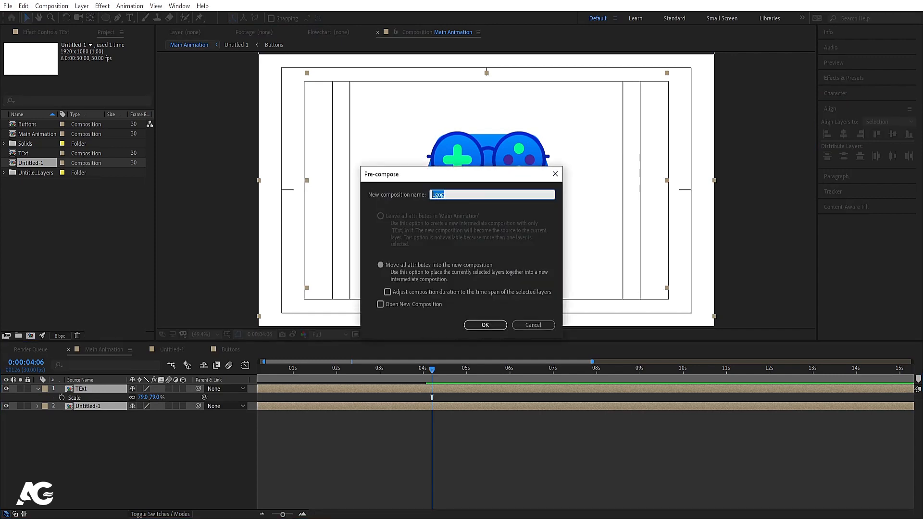
key("Return")
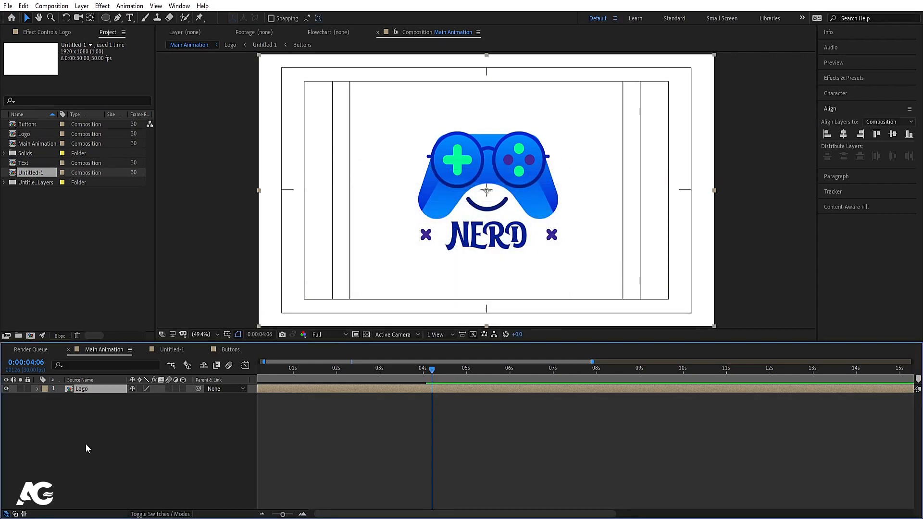
key("ctrl+s")
Step: Duplicate the Logo layer and flip the upper copy vertically with a -100% vertical scale
left_click(426, 270)
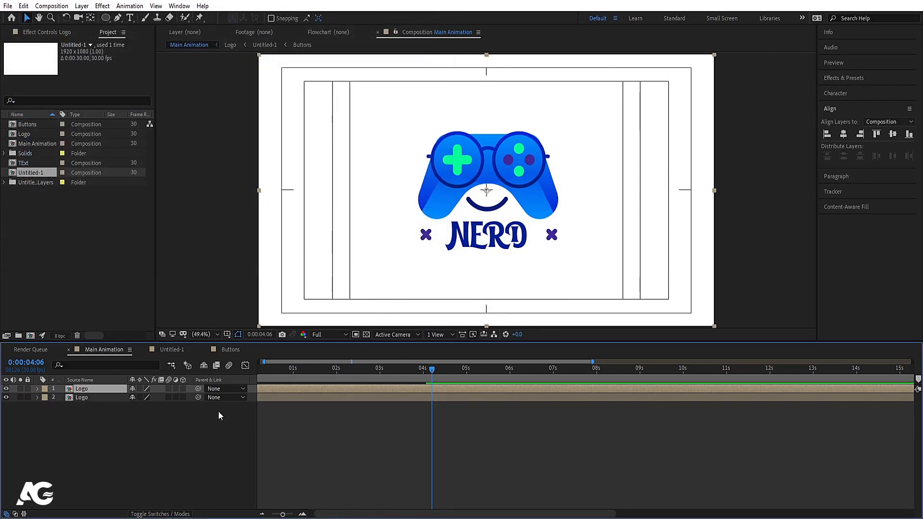
key("s")
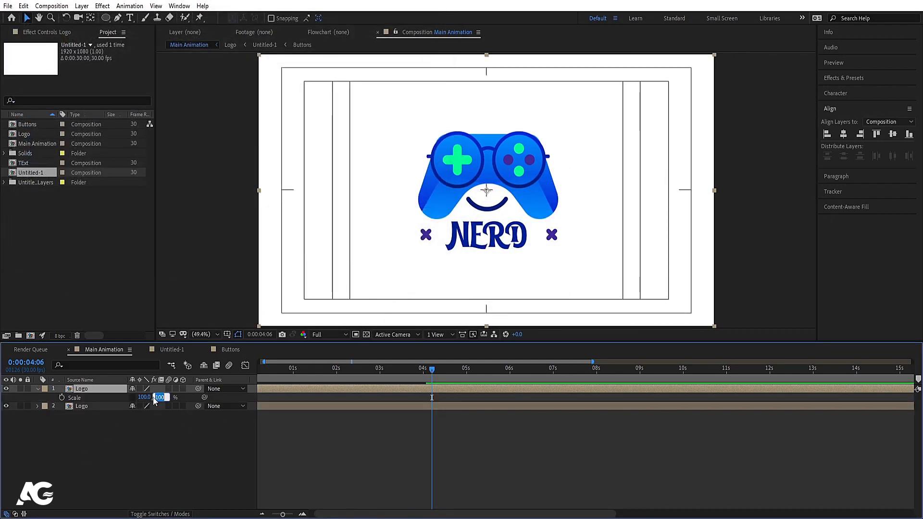
key("Return")
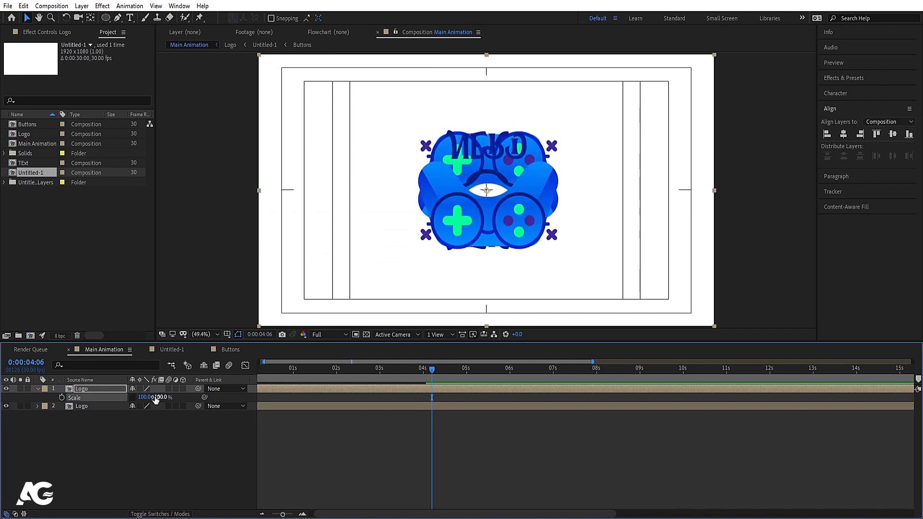
Step: Move the flipped Logo copy down below the original as a reflection and set its opacity to 20%
key("p")
left_click_drag(152, 397, 296, 486)
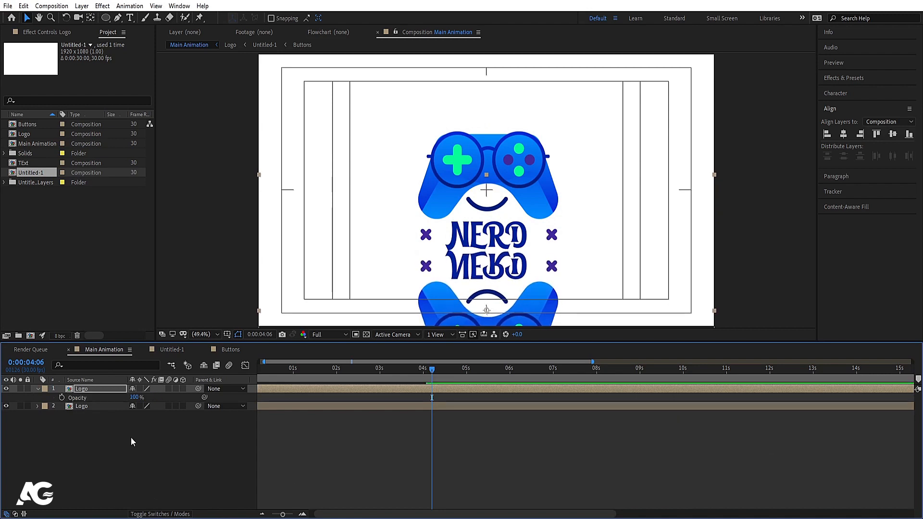
type("20")
key("Return")
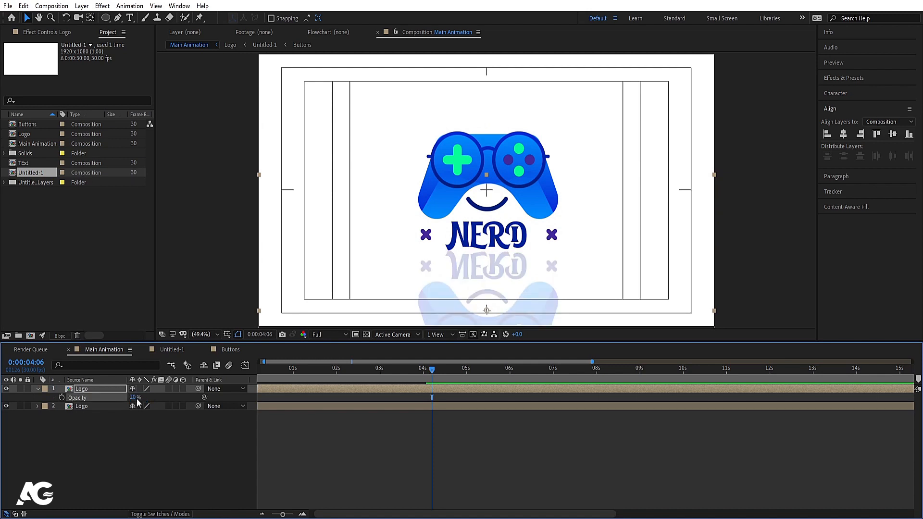
Step: Draw a rectangular mask around the NERD text and its reflection on the flipped Logo layer and feather it by 227 pixels
left_click(96, 390)
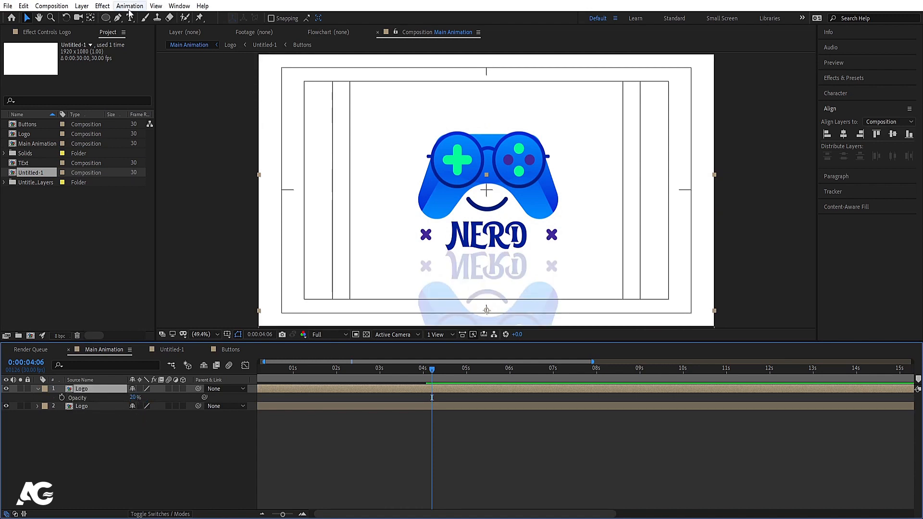
left_click_drag(105, 18, 128, 21)
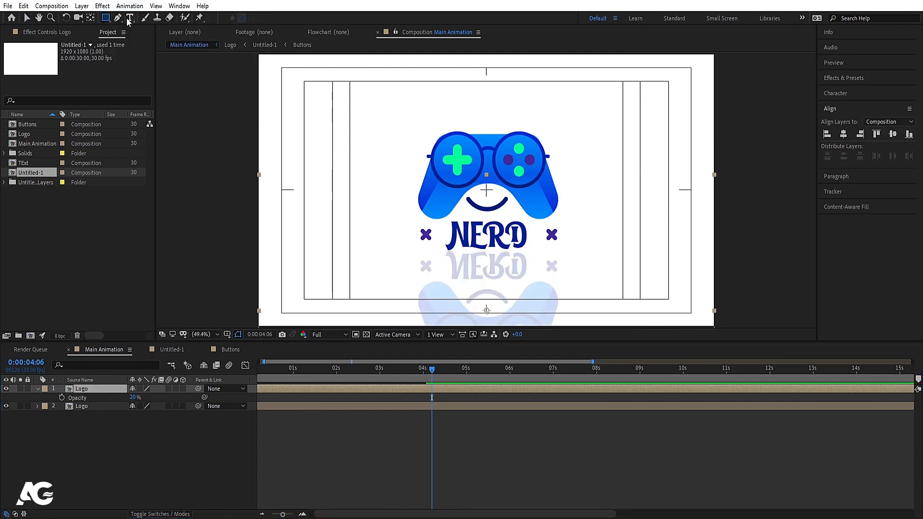
mouse_move(374, 205)
left_mouse_down()
mouse_move(556, 274)
mouse_move(605, 279)
left_mouse_up()
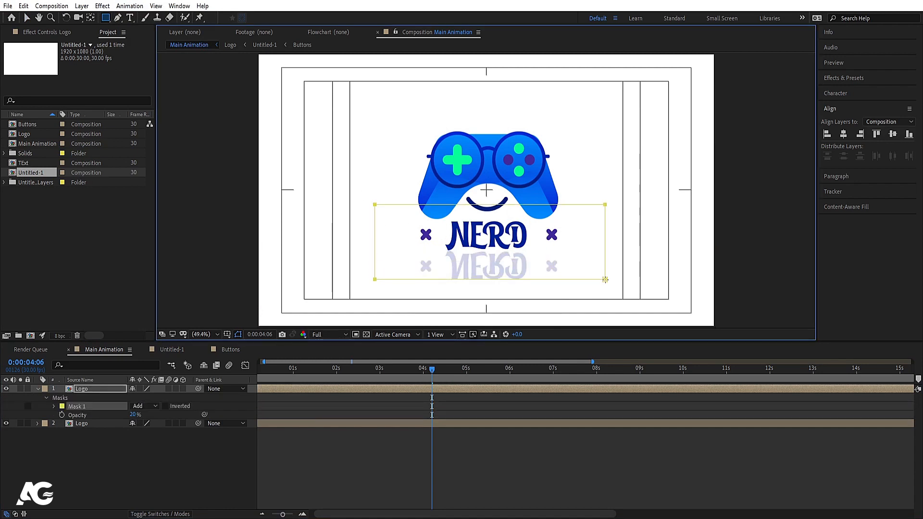
left_click(54, 406)
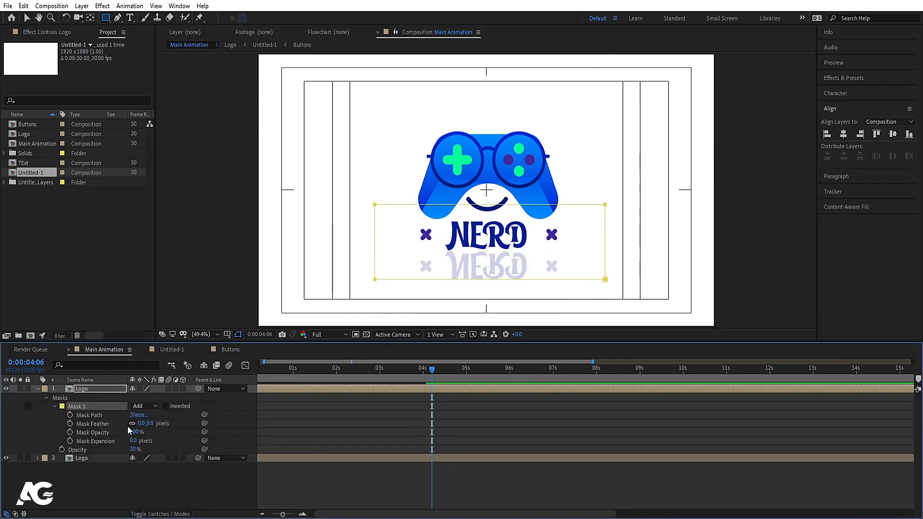
left_click_drag(141, 424, 182, 417)
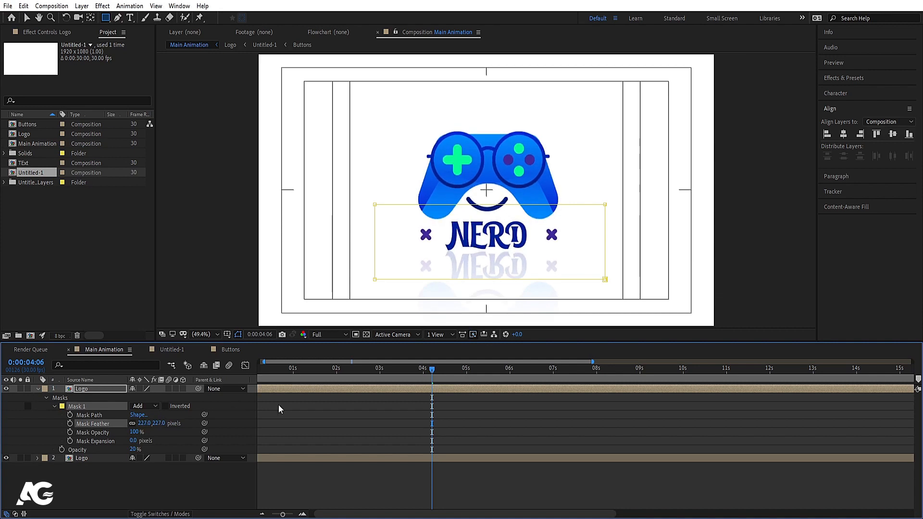
Step: Collapse the layer properties, show the whole timeline, and preview Main Animation from the start
left_click(324, 405)
key("u")
scroll(308, 410, "down", 4)
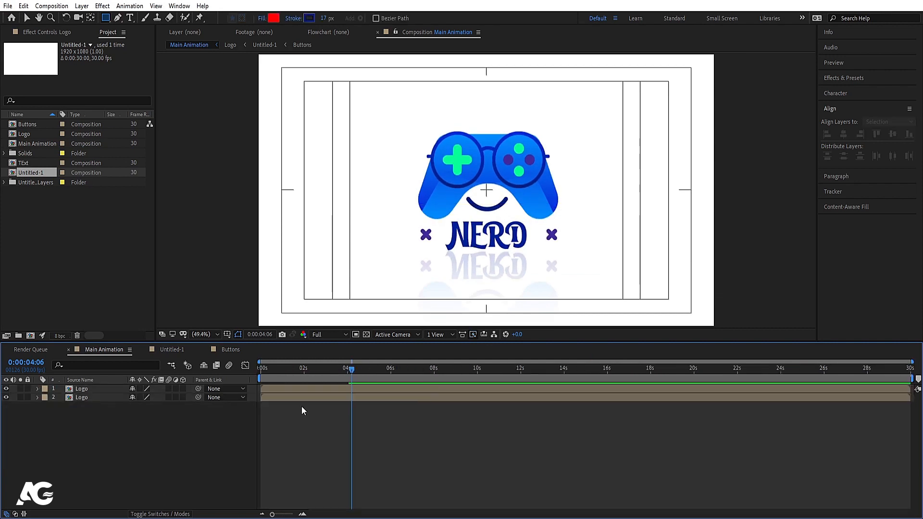
left_click(262, 368)
key("space")
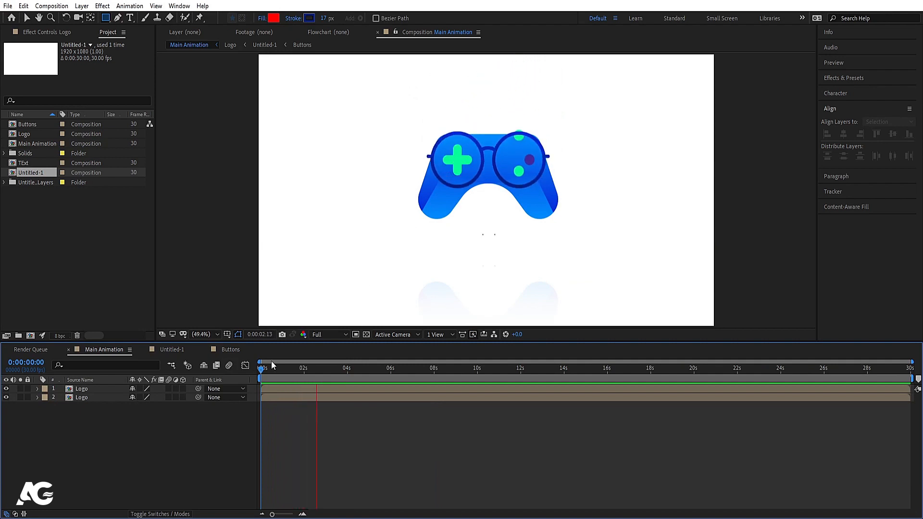
key("space")
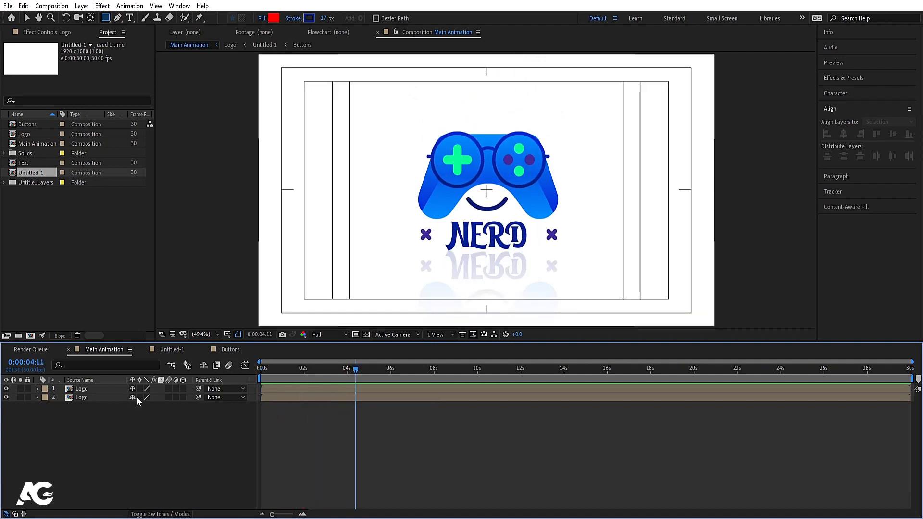
Step: Enable motion blur on all layers of the Untitled-1 composition and preview Main Animation from the start
left_click(169, 349)
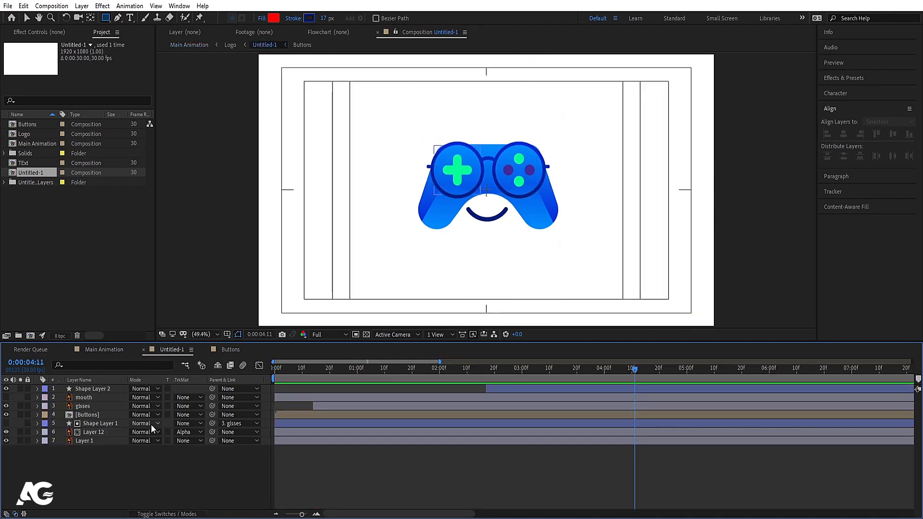
key("F4")
key("ctrl+a")
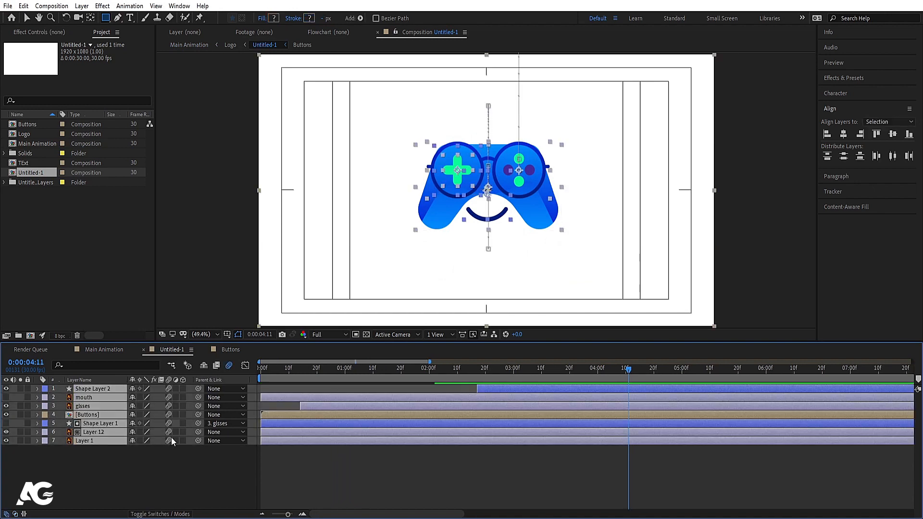
left_click_drag(278, 372, 258, 369)
left_click(115, 349)
key("space")
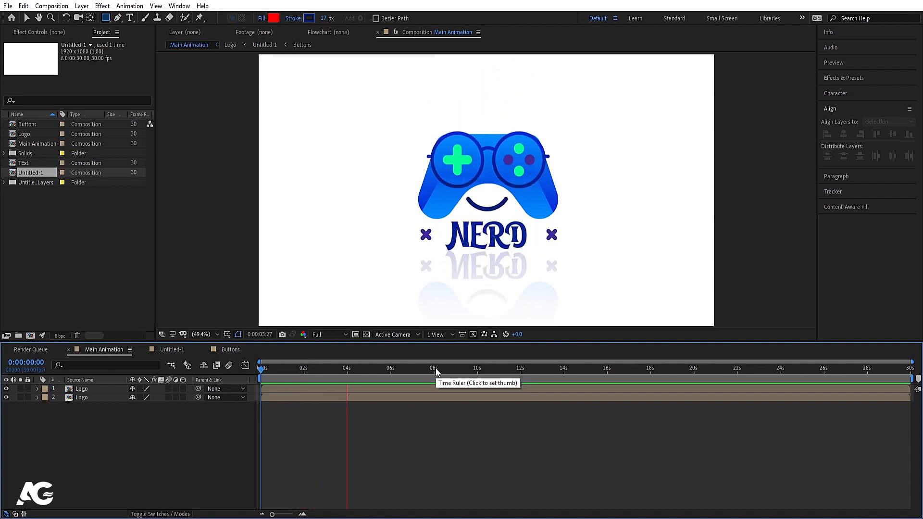
key("space")
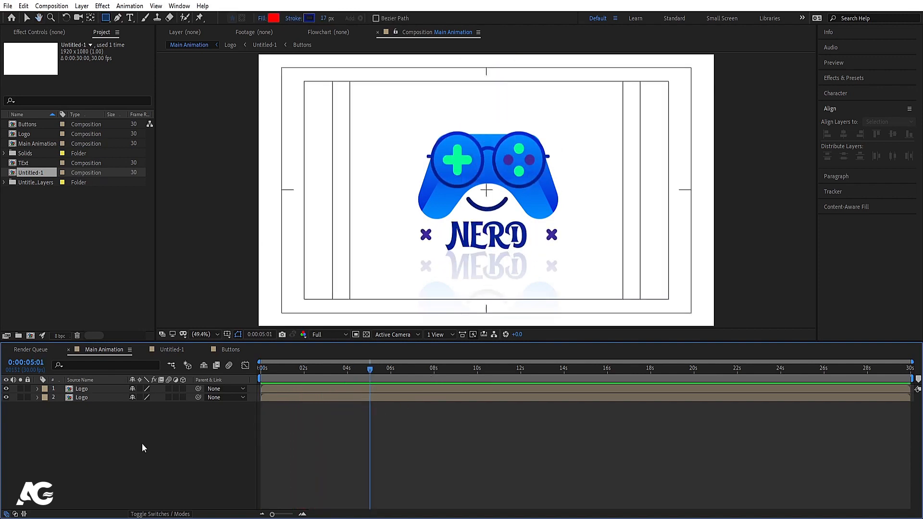
Step: Add a null object to Main Animation and parent both Logo layers to it
right_click(142, 443)
mouse_move(169, 331)
left_click(313, 391)
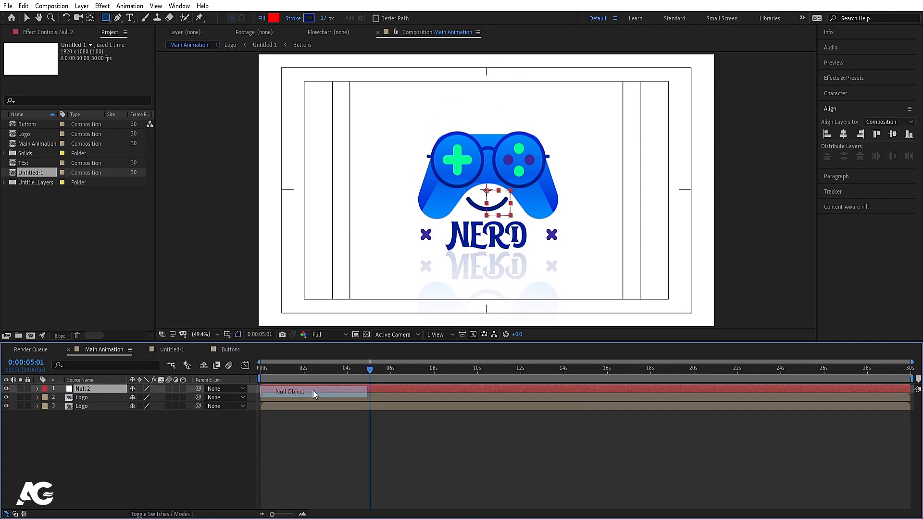
left_click(94, 398)
left_click(125, 405, "shift")
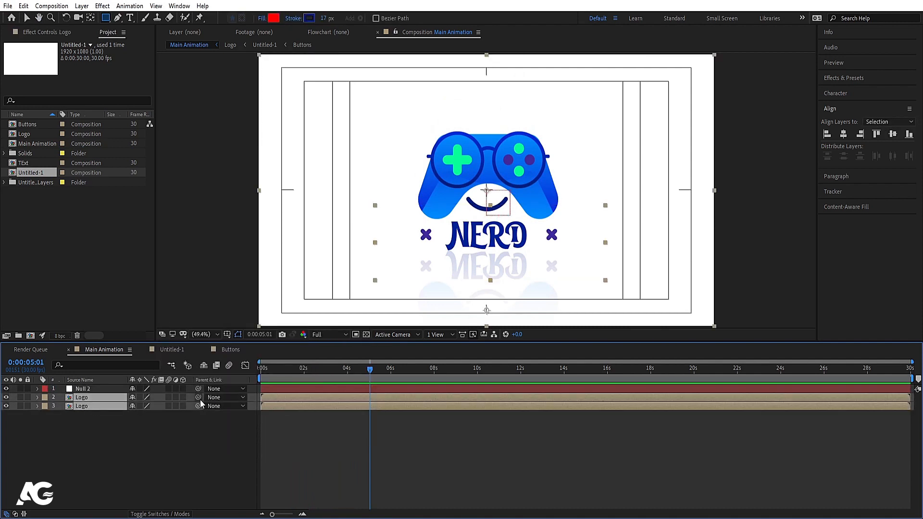
left_click_drag(131, 394, 117, 389)
left_click(117, 389)
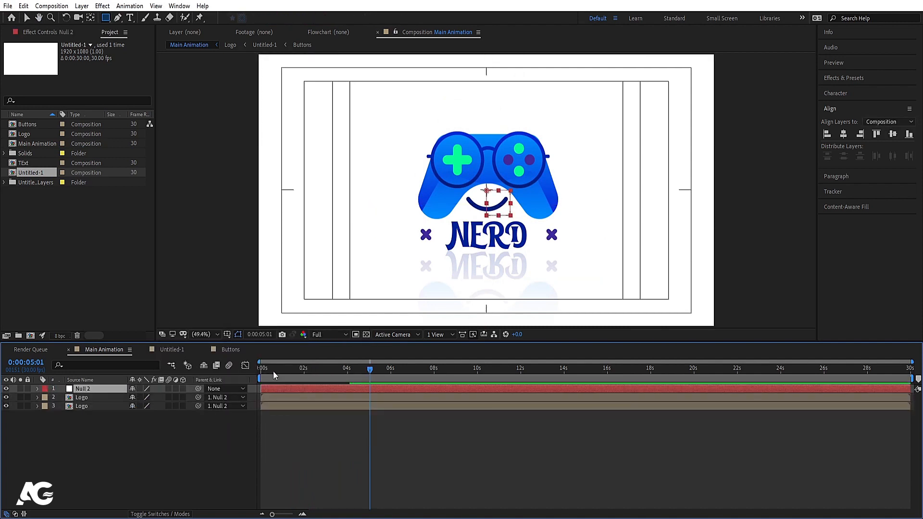
Step: Keyframe the null's scale from 100% at the start to 110% at 0:00:07:26 and preview the zoom
left_click_drag(277, 370, 431, 372)
key("s")
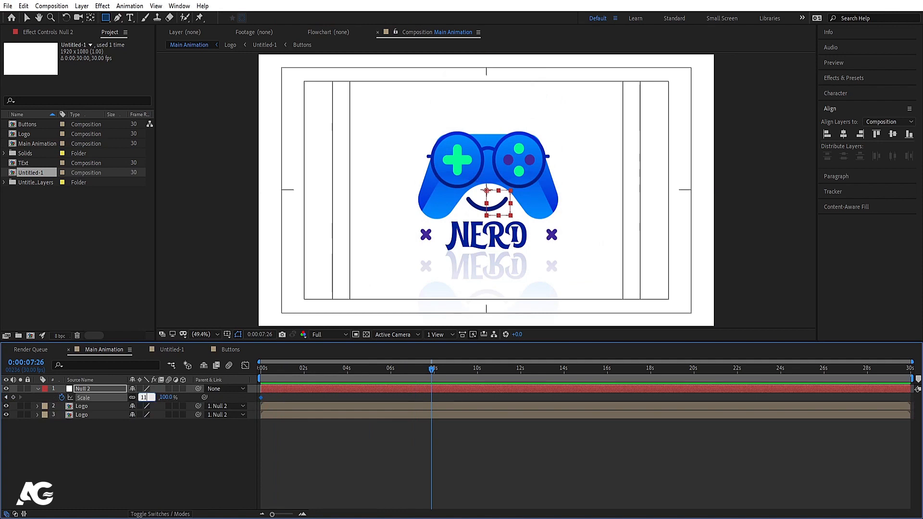
key("Return")
key("space")
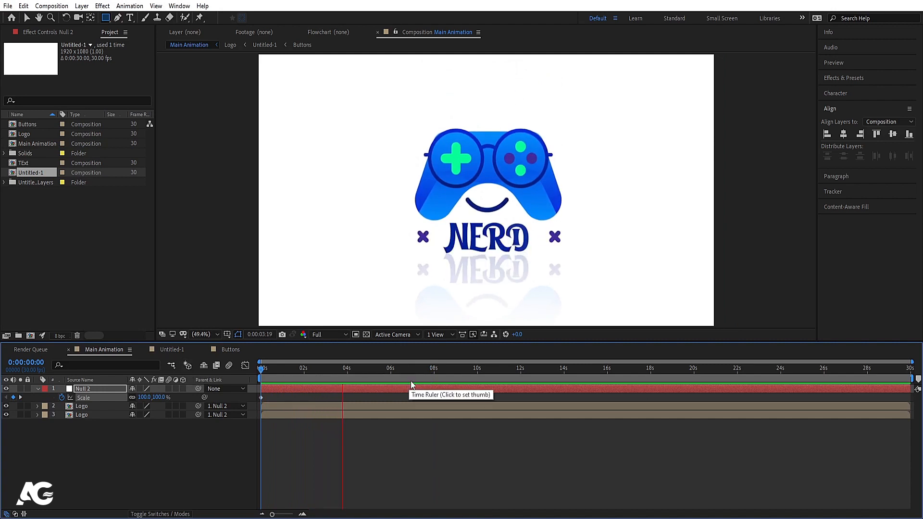
Step: Move the null's end scale keyframe to 0:00:05:19, end the work area there, and replay the animation
left_click_drag(431, 398, 384, 411)
key("space")
key("space")
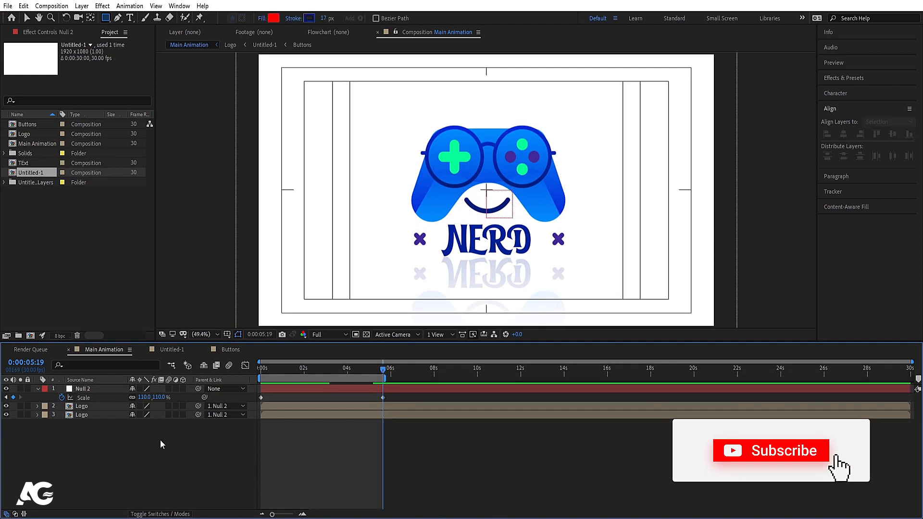
Step: Add a full-frame pale royal blue solid, place it beneath all other layers as background, and preview from the start
key("ctrl+y")
key("Return")
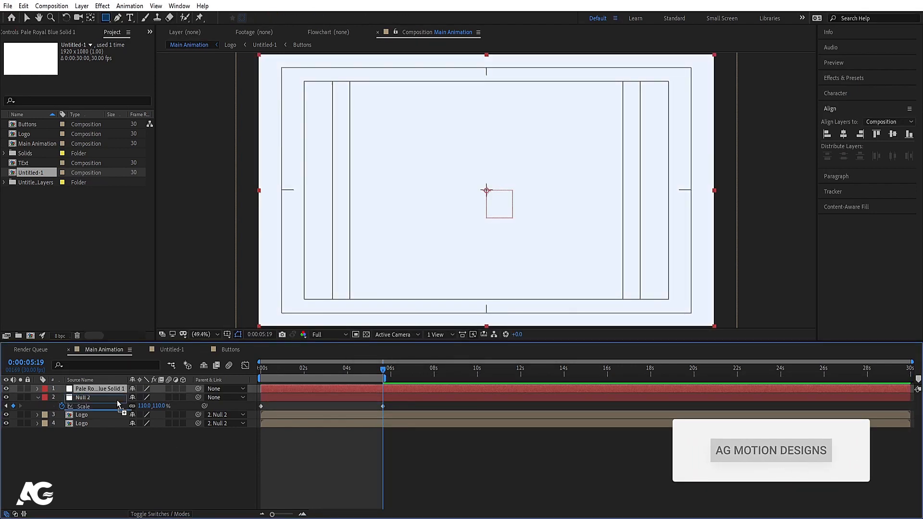
key("space")
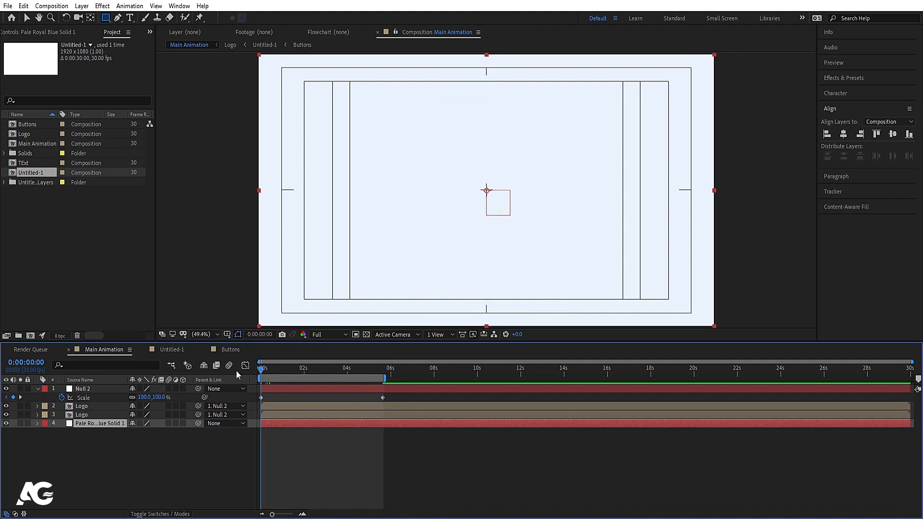